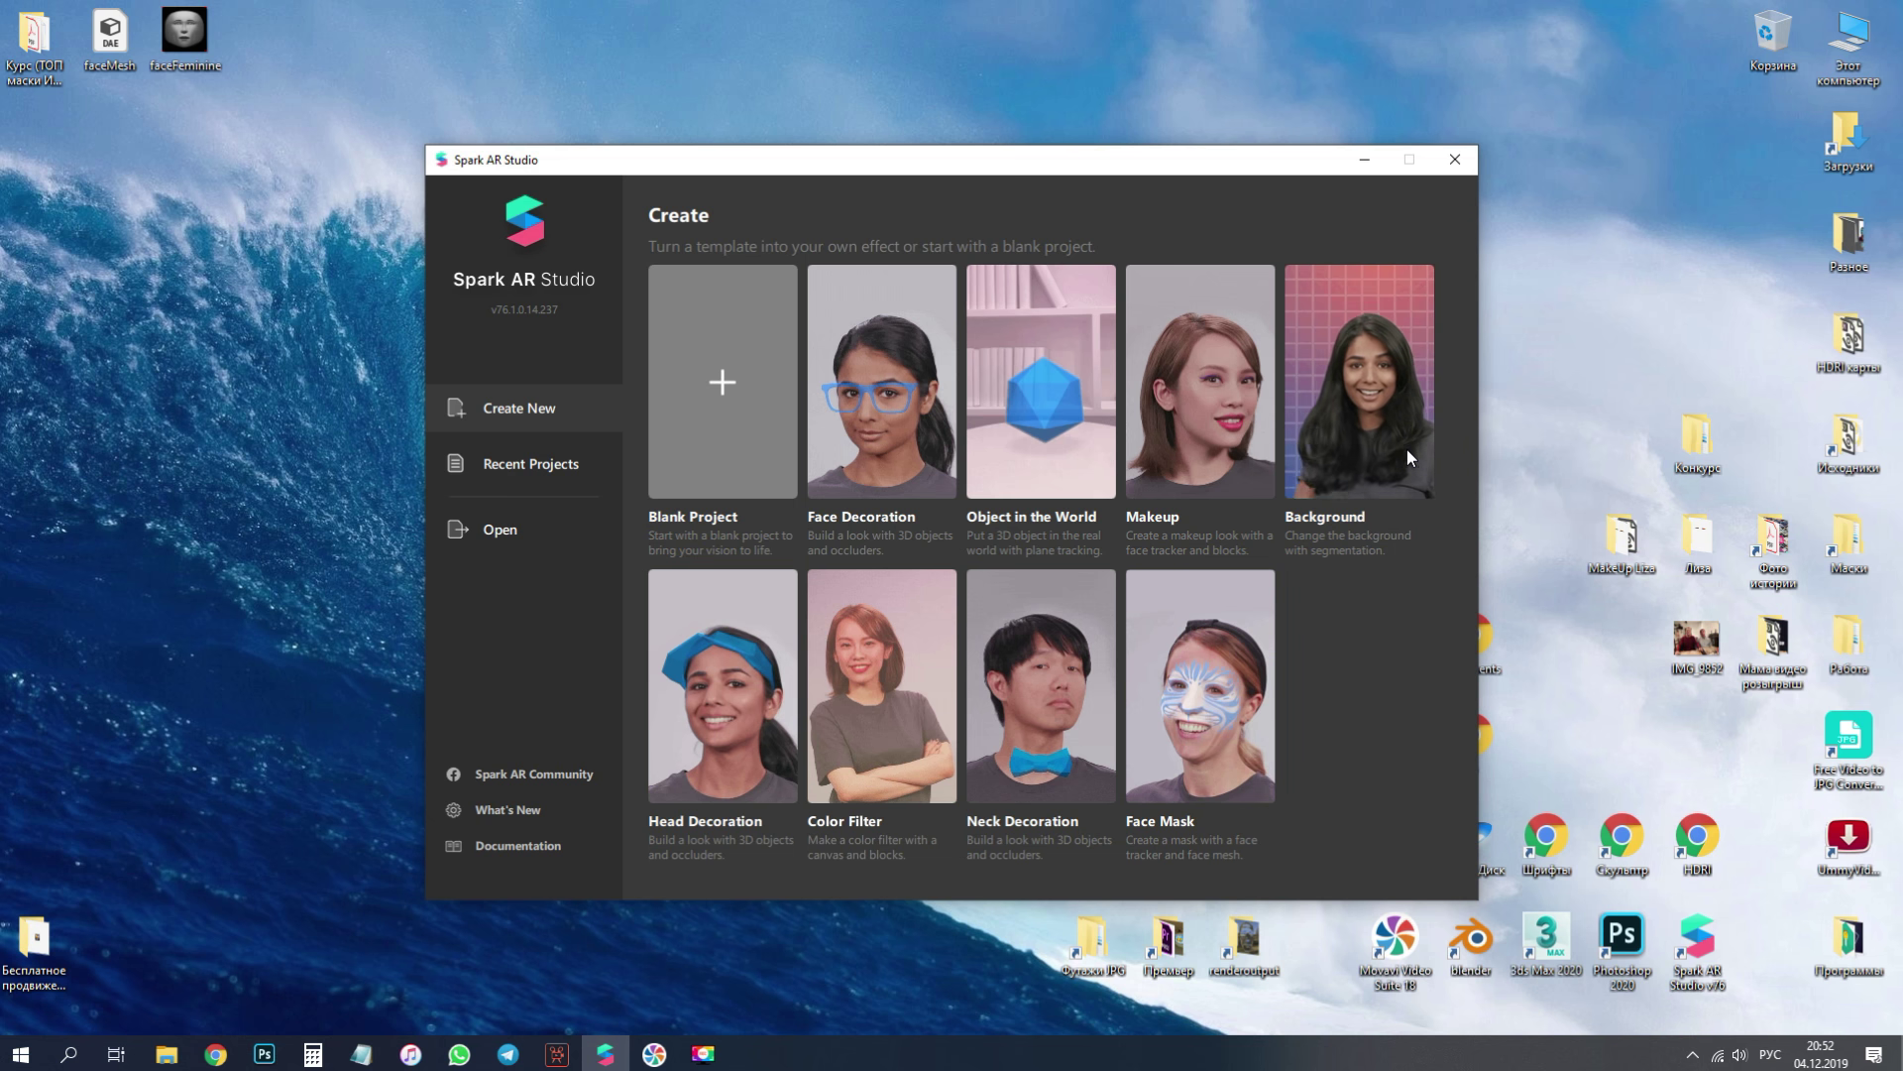
- Create a blank project, add a Face Mesh from the Focal Distance Add menu, and orbit around it
{"action": "left_click", "coordinate": [730, 403]}
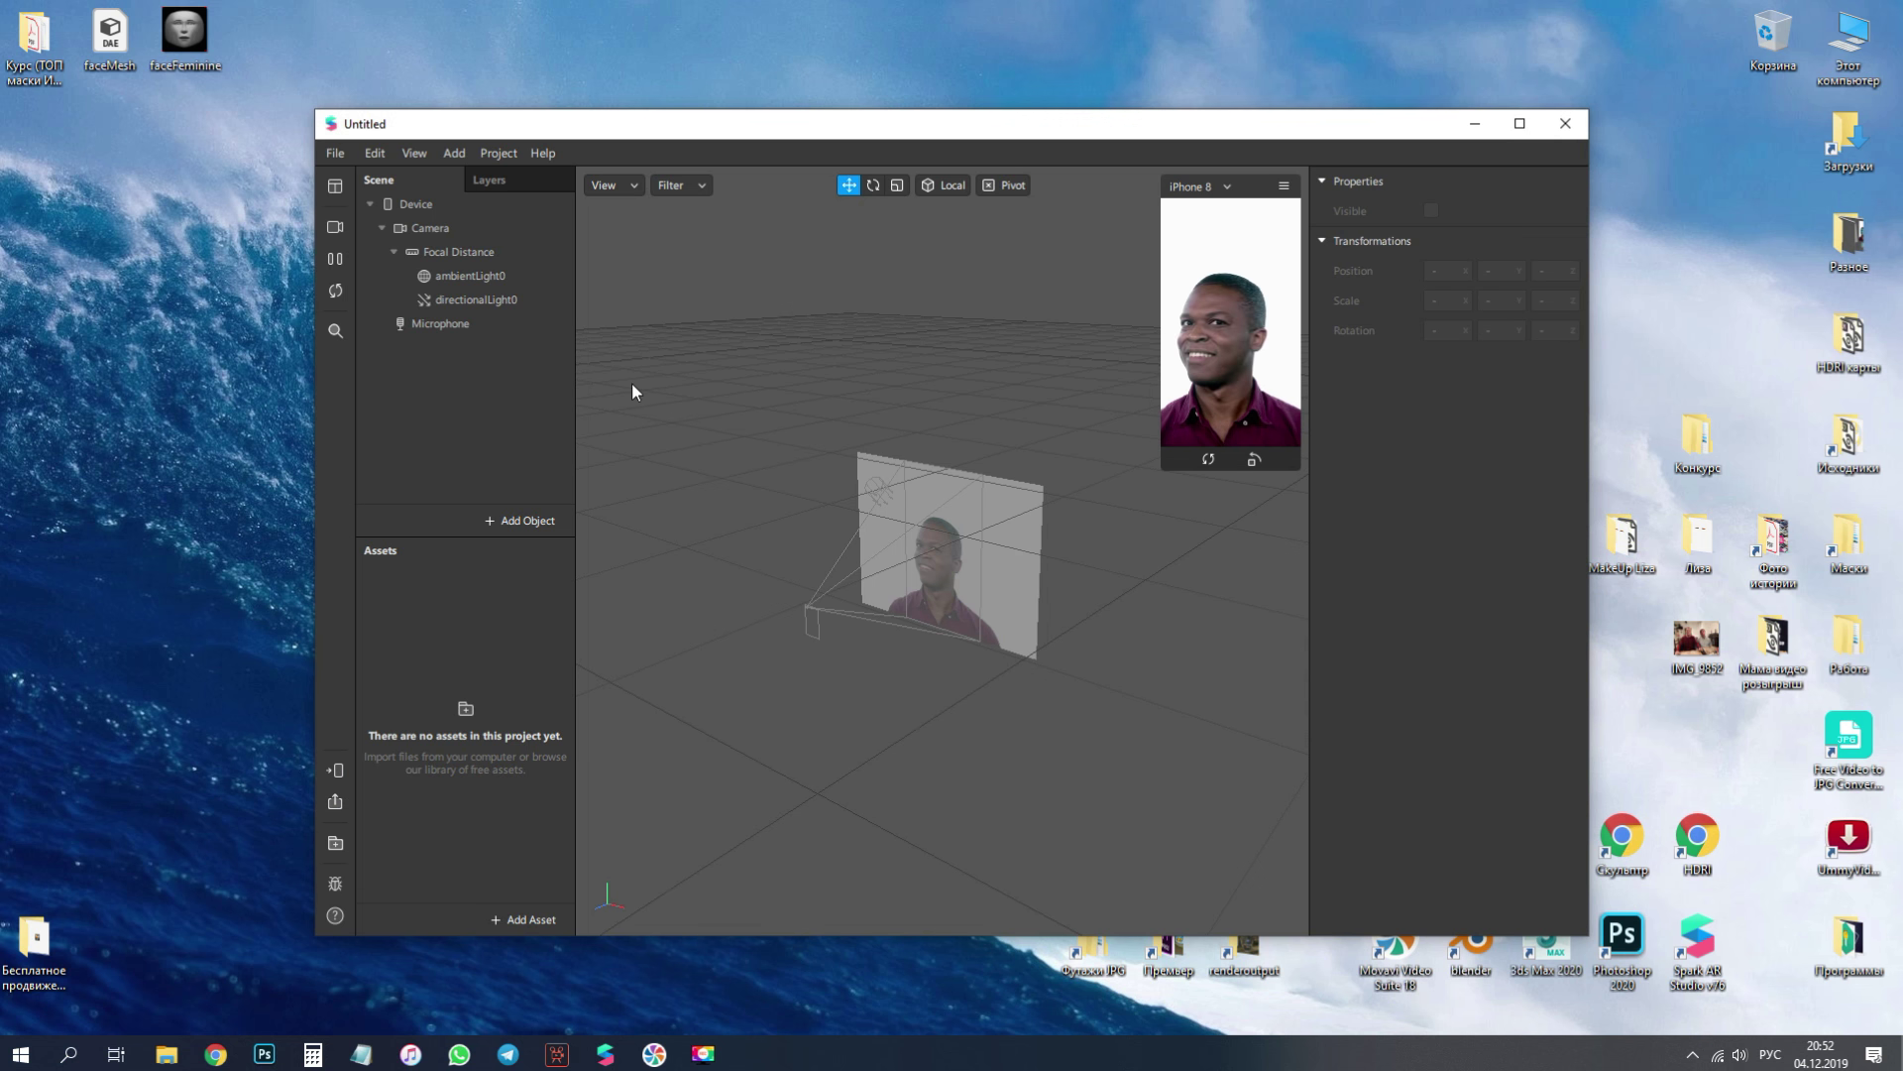
{"action": "right_click", "coordinate": [433, 260]}
{"action": "mouse_move", "coordinate": [498, 272]}
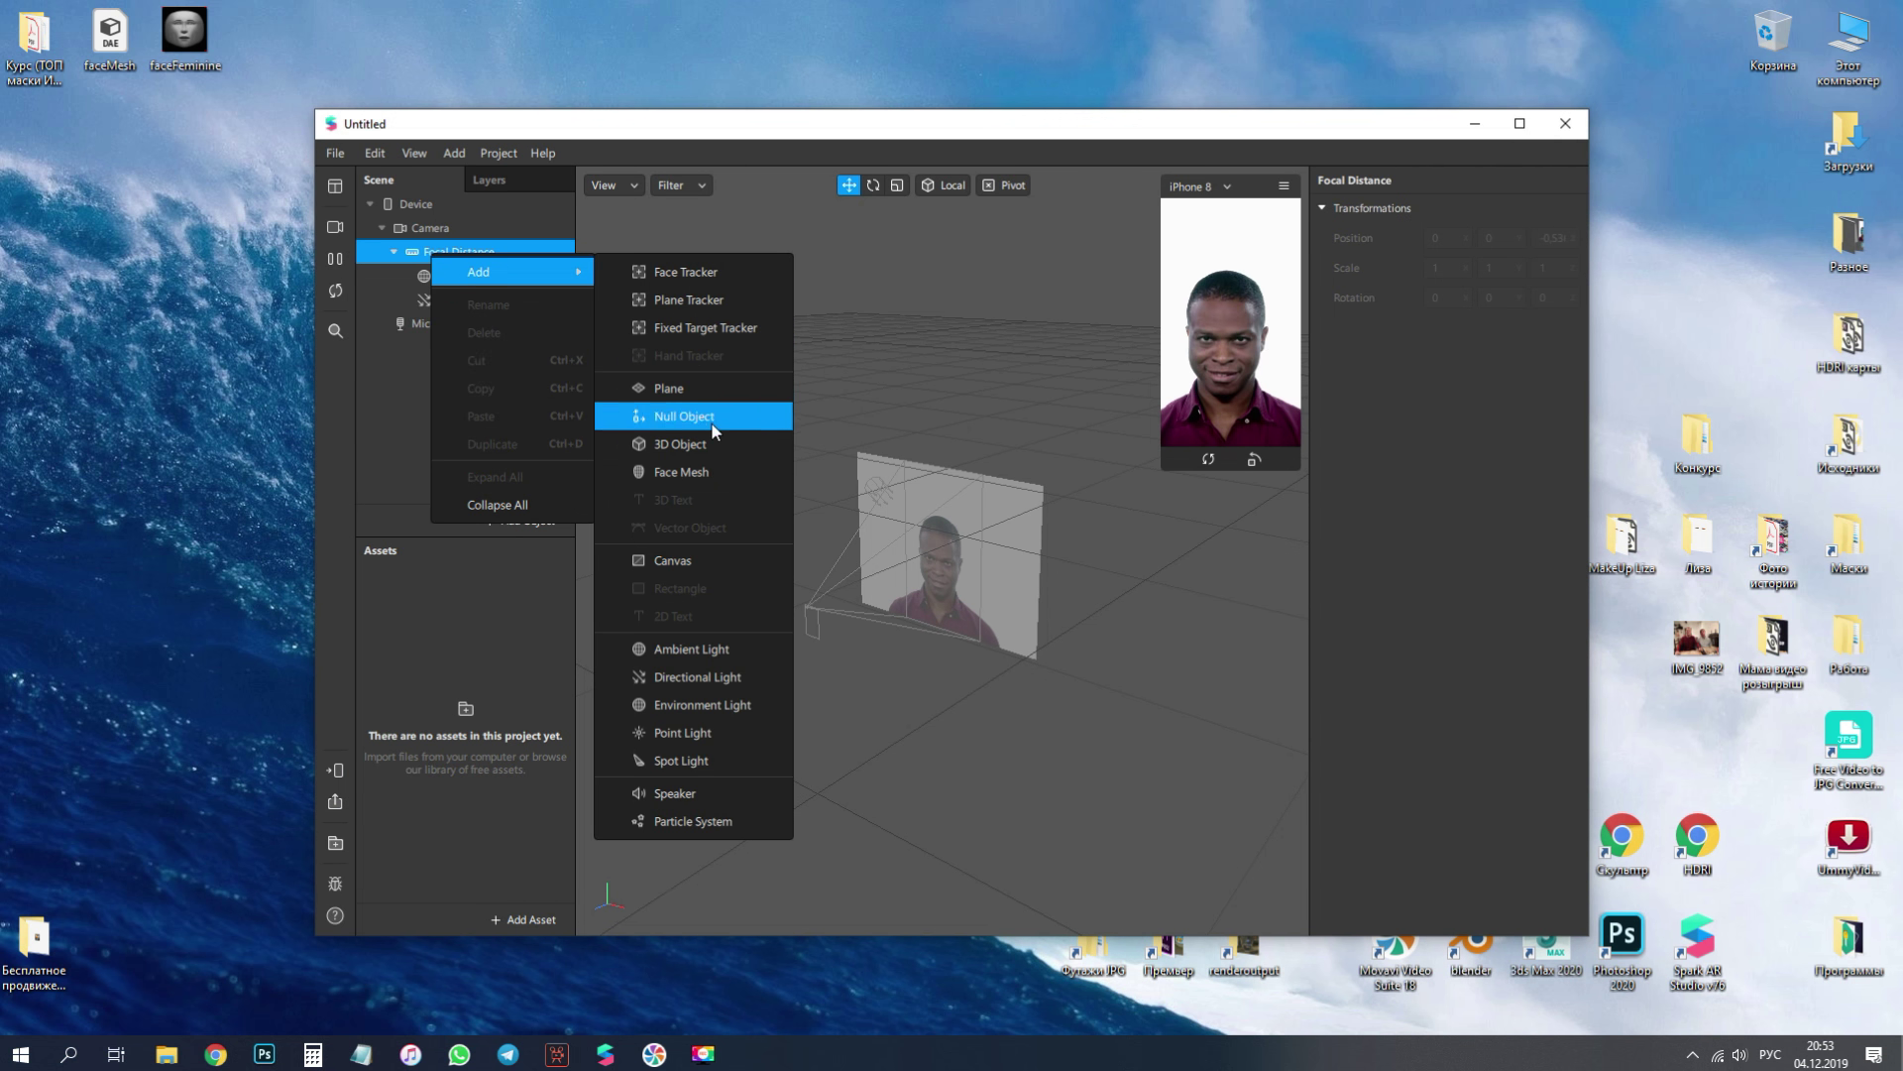
{"action": "left_click", "coordinate": [708, 473]}
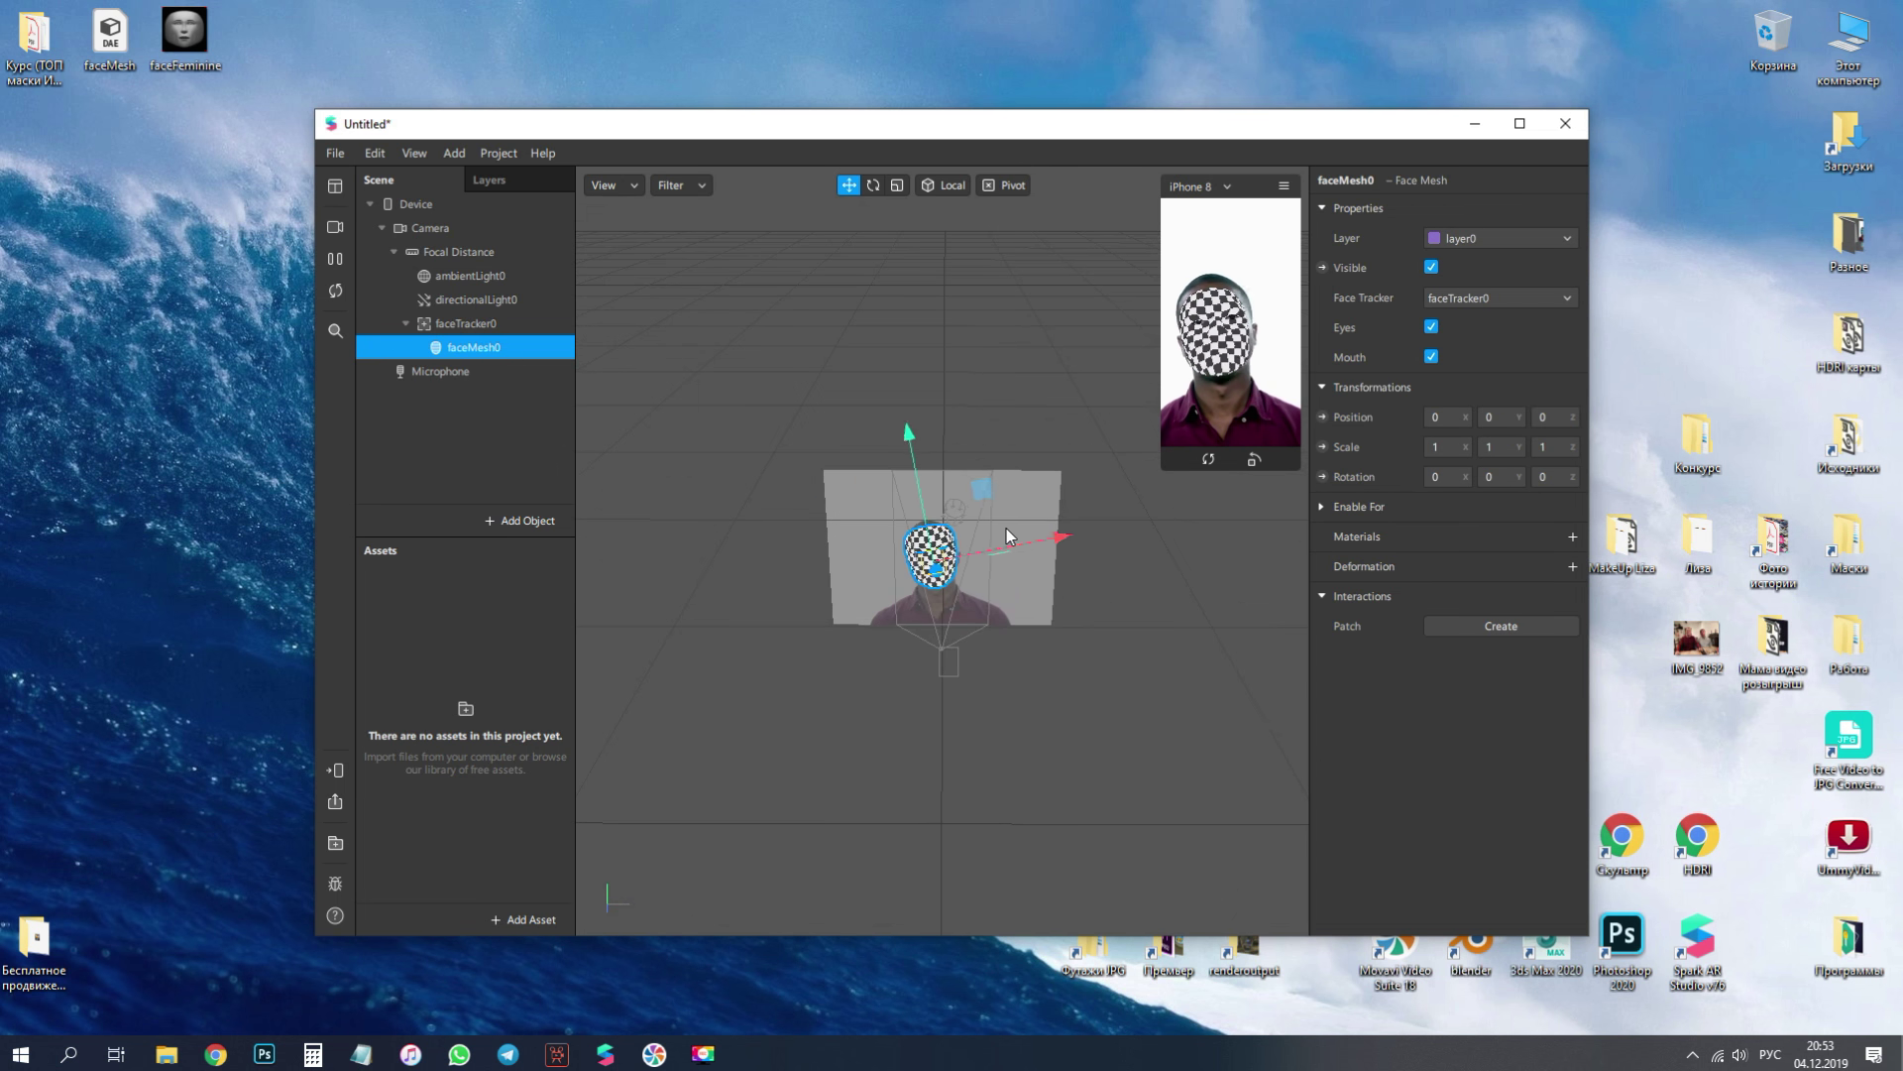
{"action": "scroll", "coordinate": [1007, 527], "scroll_direction": "up", "scroll_amount": 5}
{"action": "left_click_drag", "start_coordinate": [1007, 527], "coordinate": [1100, 574]}
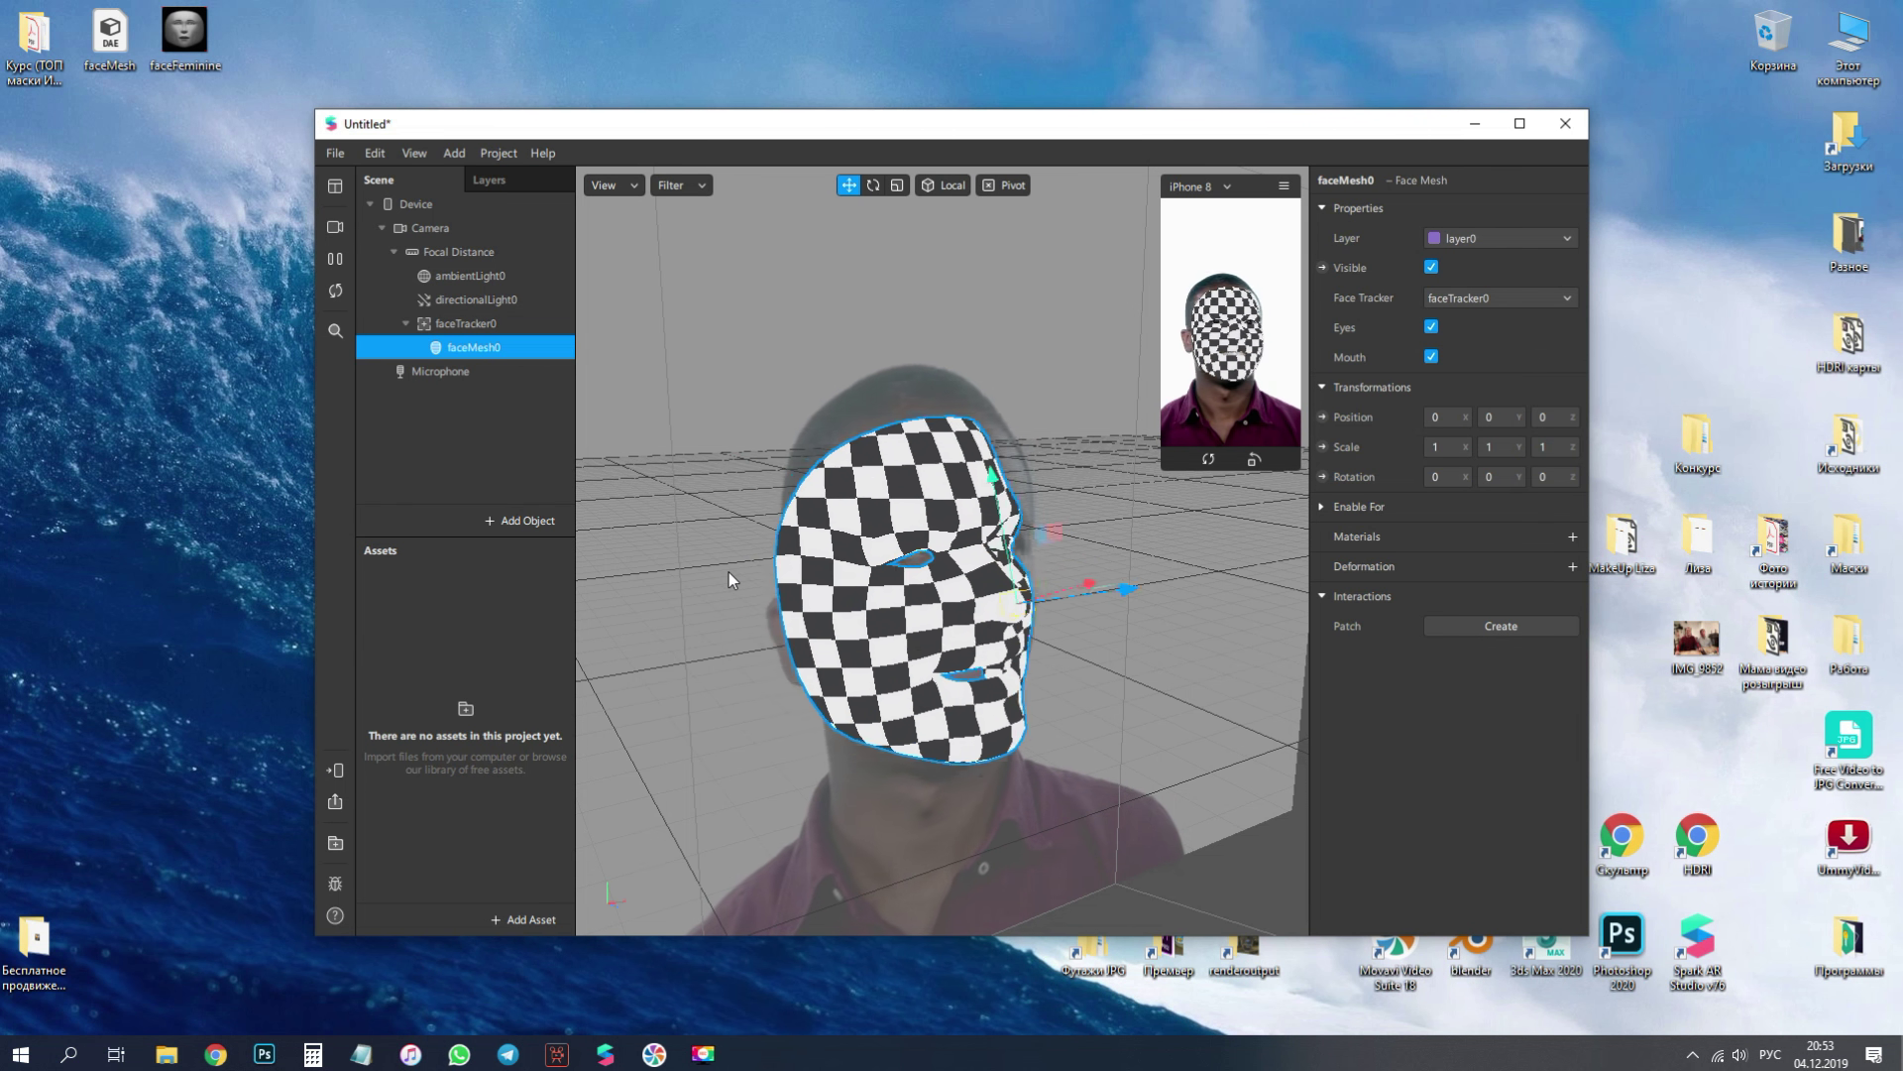
{"action": "left_click", "coordinate": [204, 85]}
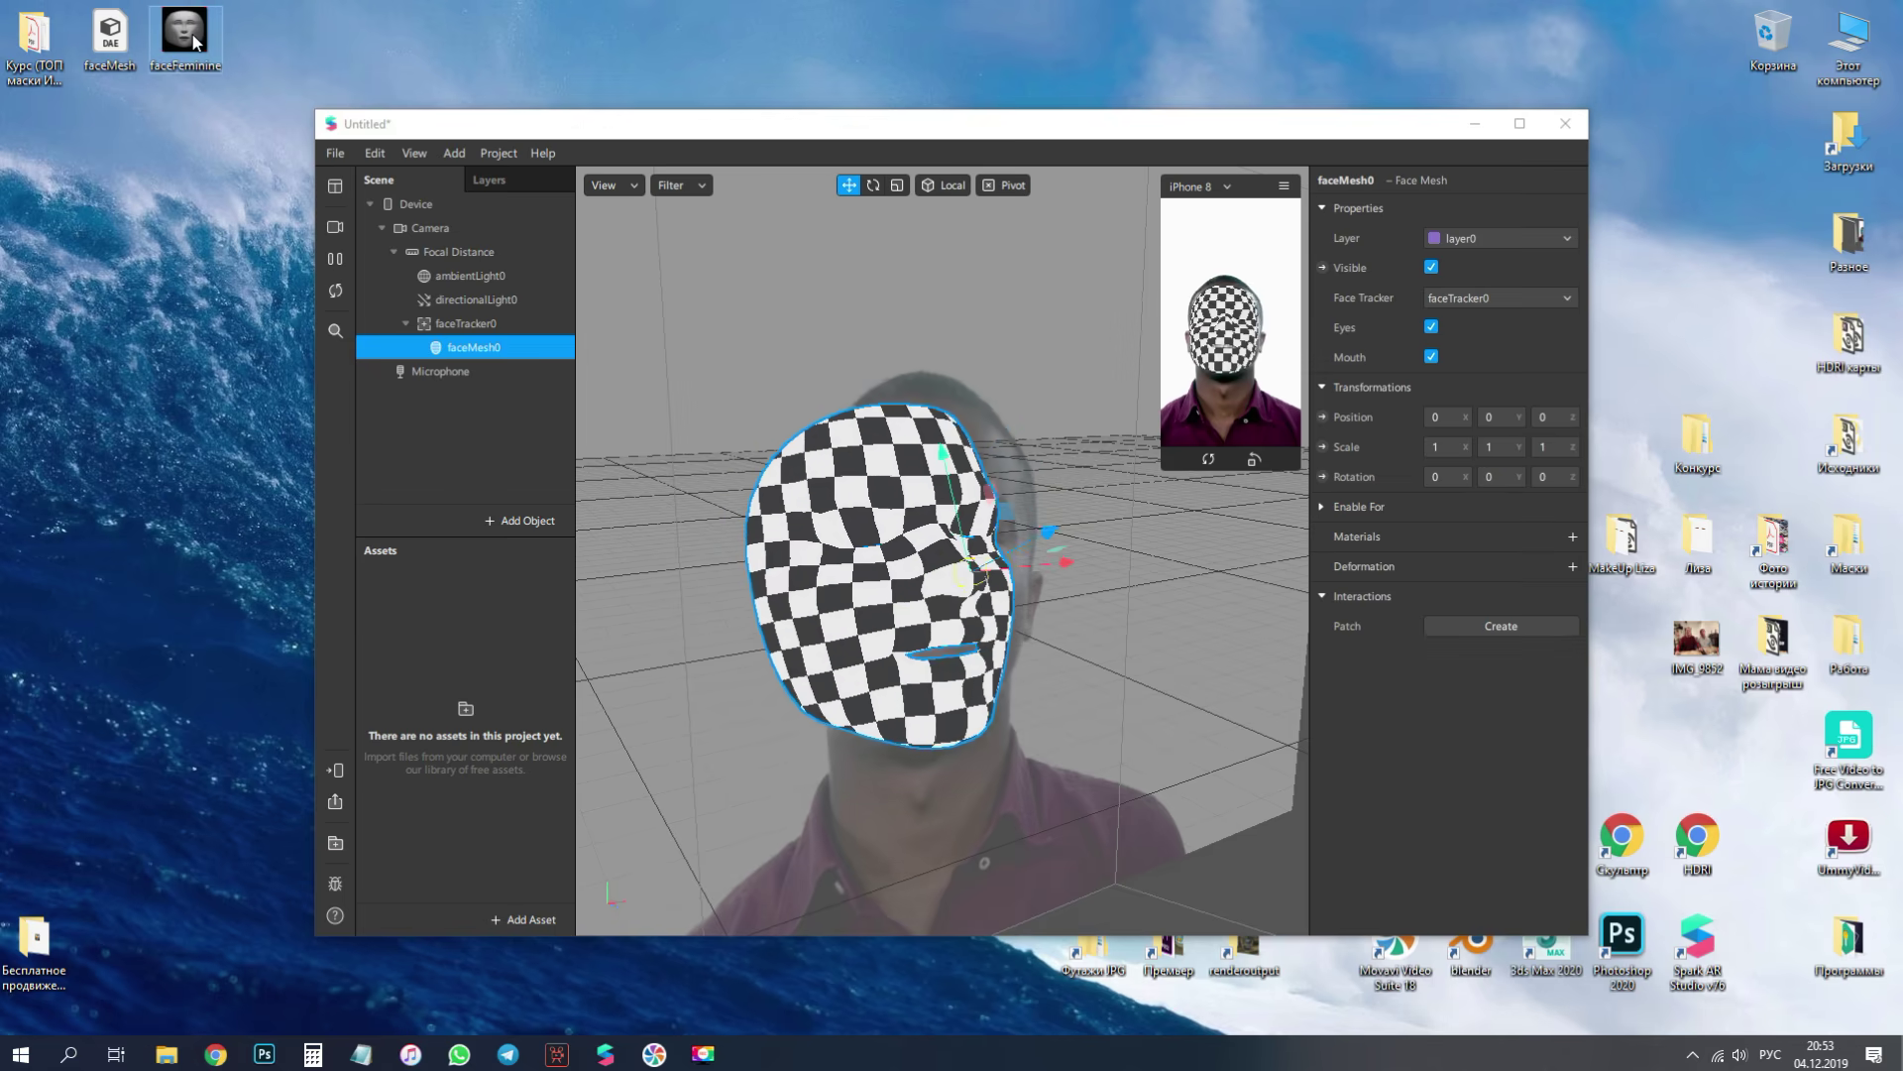
- Preview the faceFeminine texture in ACDSee, close it, and drag the file onto Photoshop
{"action": "double_click", "coordinate": [195, 41]}
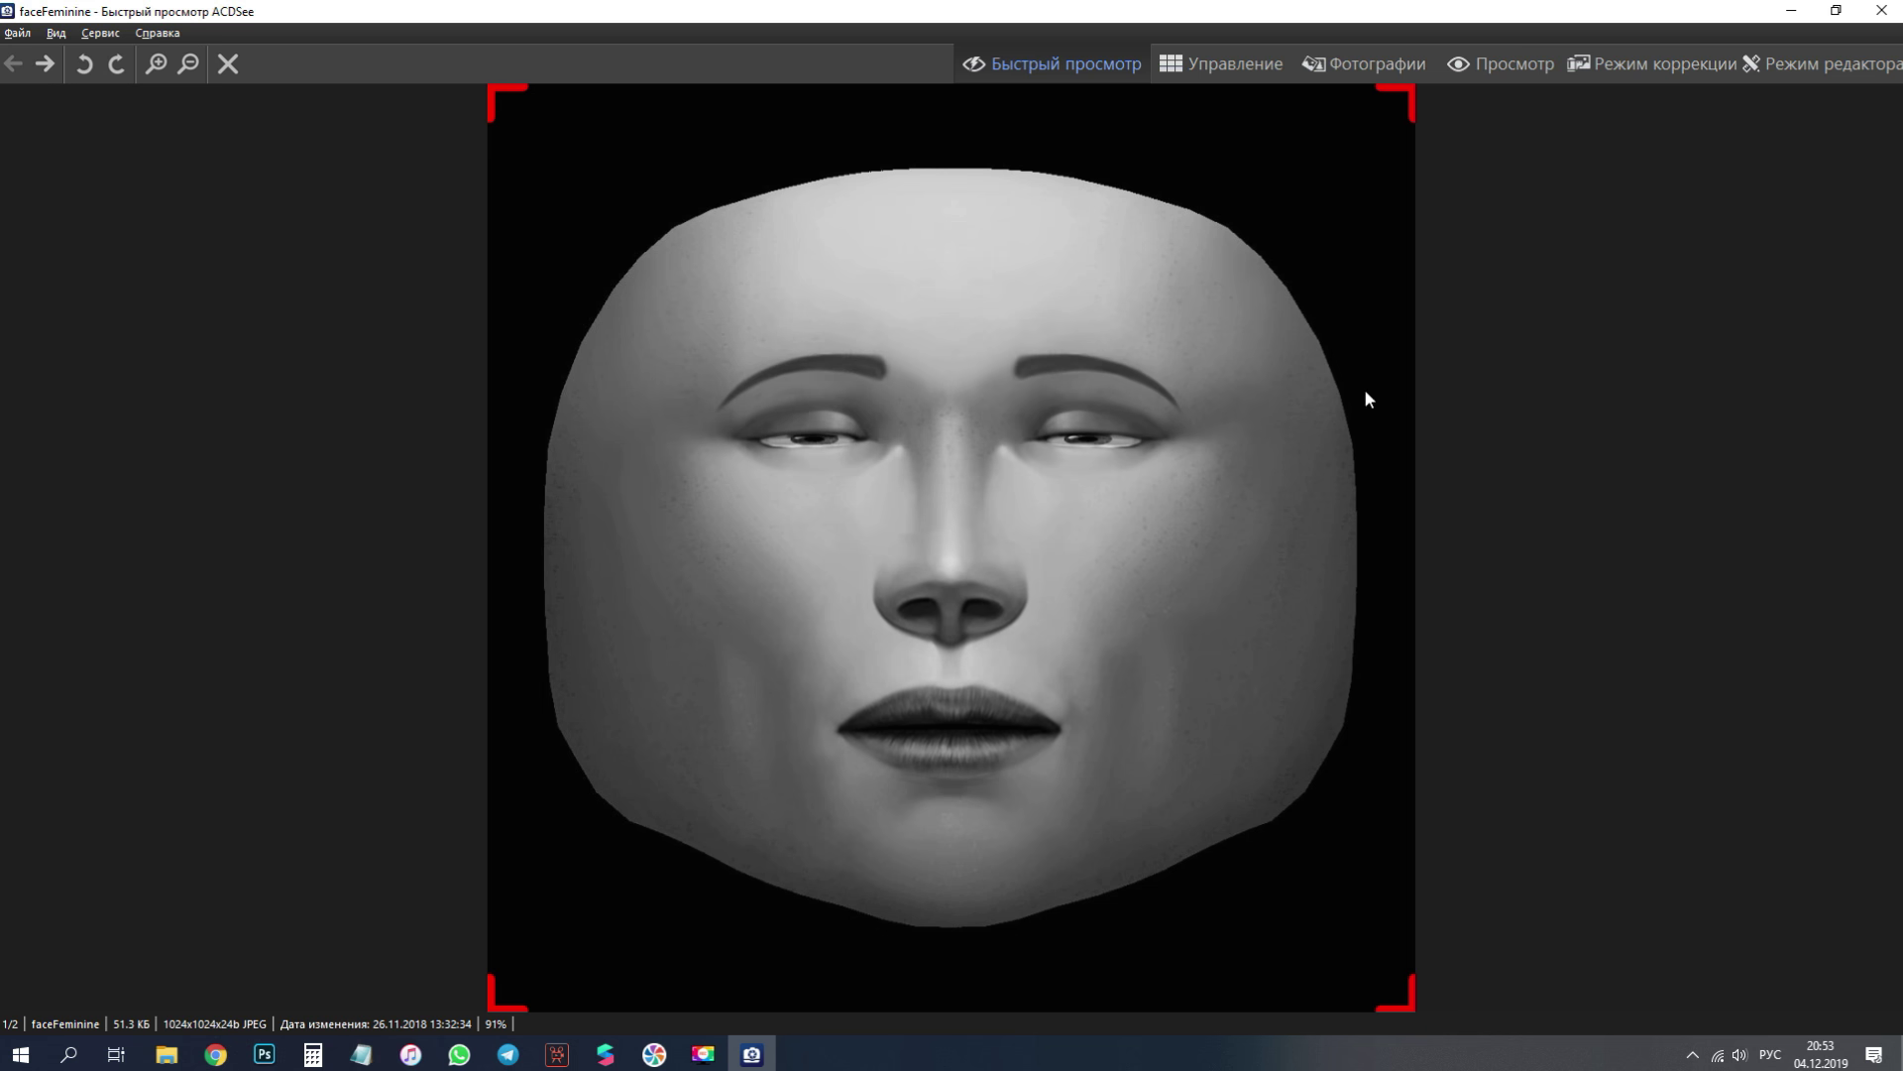
{"action": "left_click", "coordinate": [1898, 11]}
{"action": "mouse_move", "coordinate": [184, 34]}
{"action": "left_mouse_down"}
{"action": "mouse_move", "coordinate": [289, 960]}
{"action": "mouse_move", "coordinate": [264, 1054]}
{"action": "left_mouse_up"}
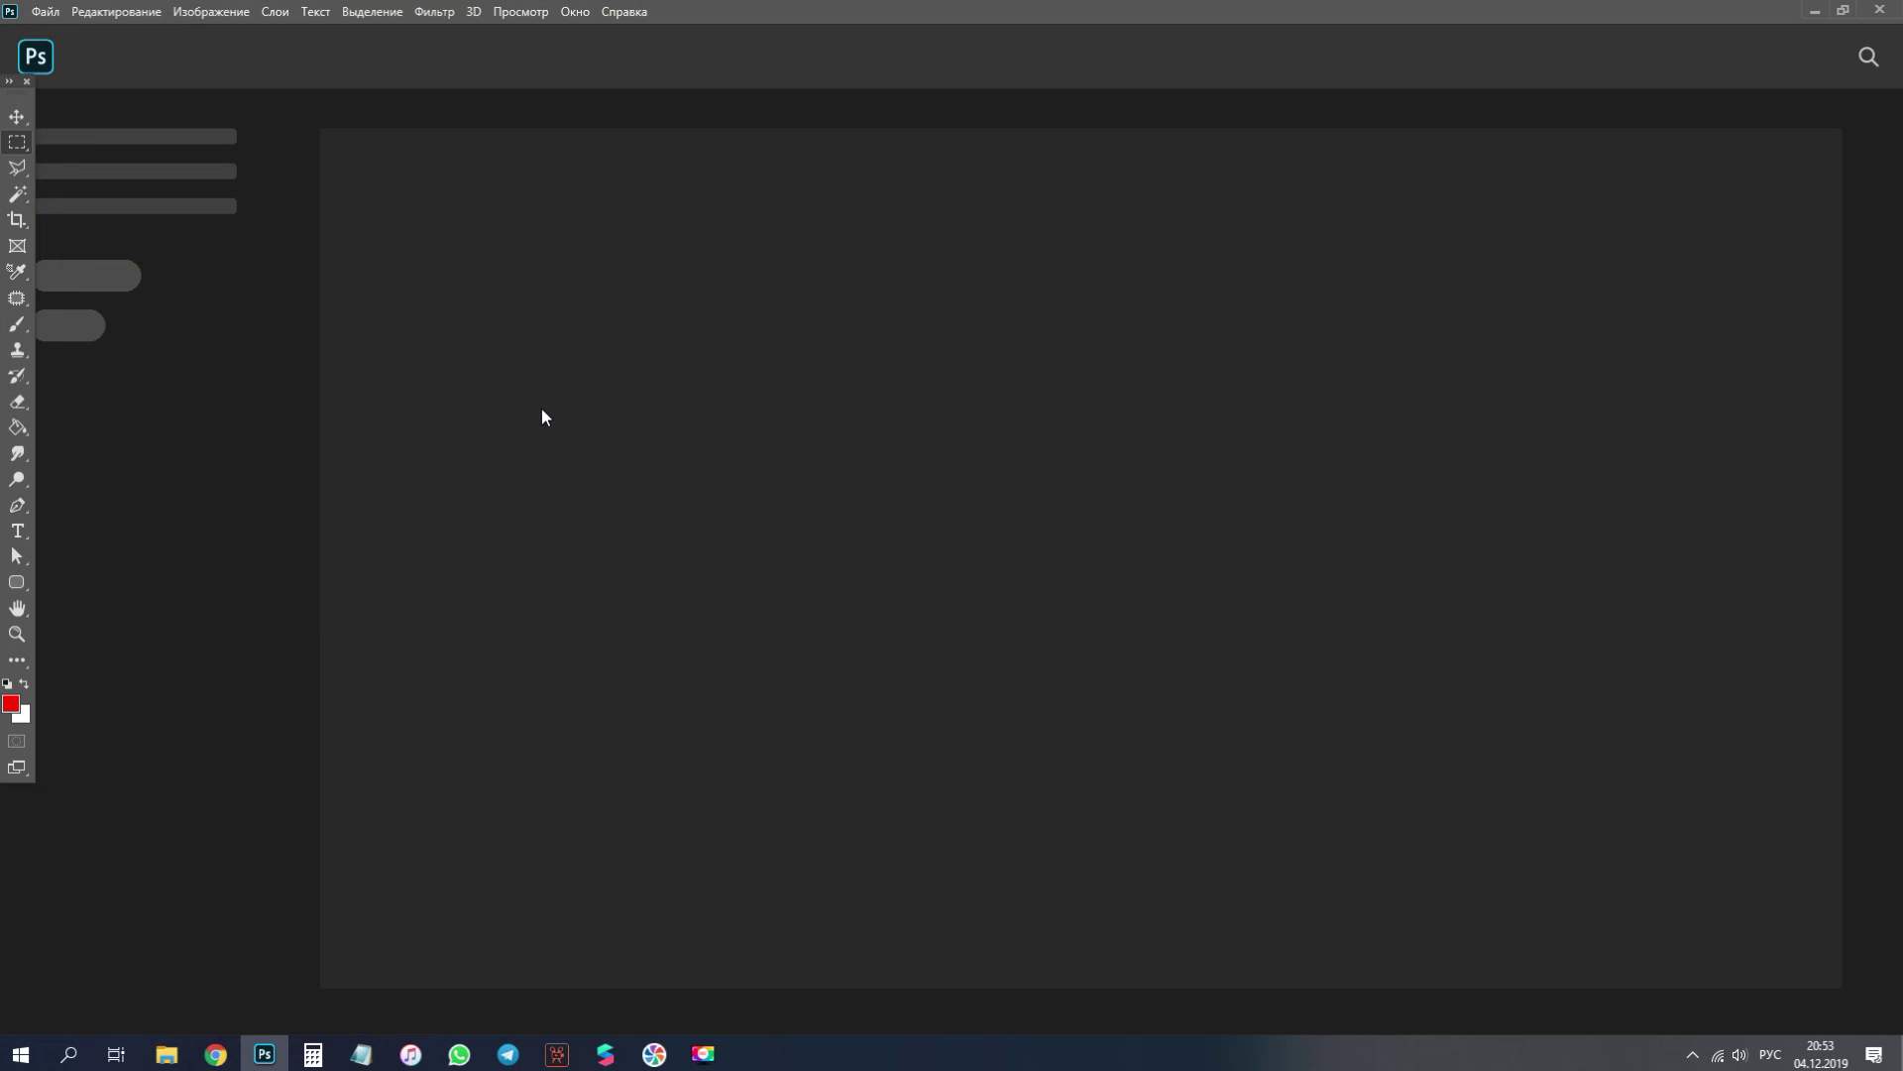
- Add a new layer for the red eyebrow brushwork and hide the Фон face layer
{"action": "left_click", "coordinate": [981, 462]}
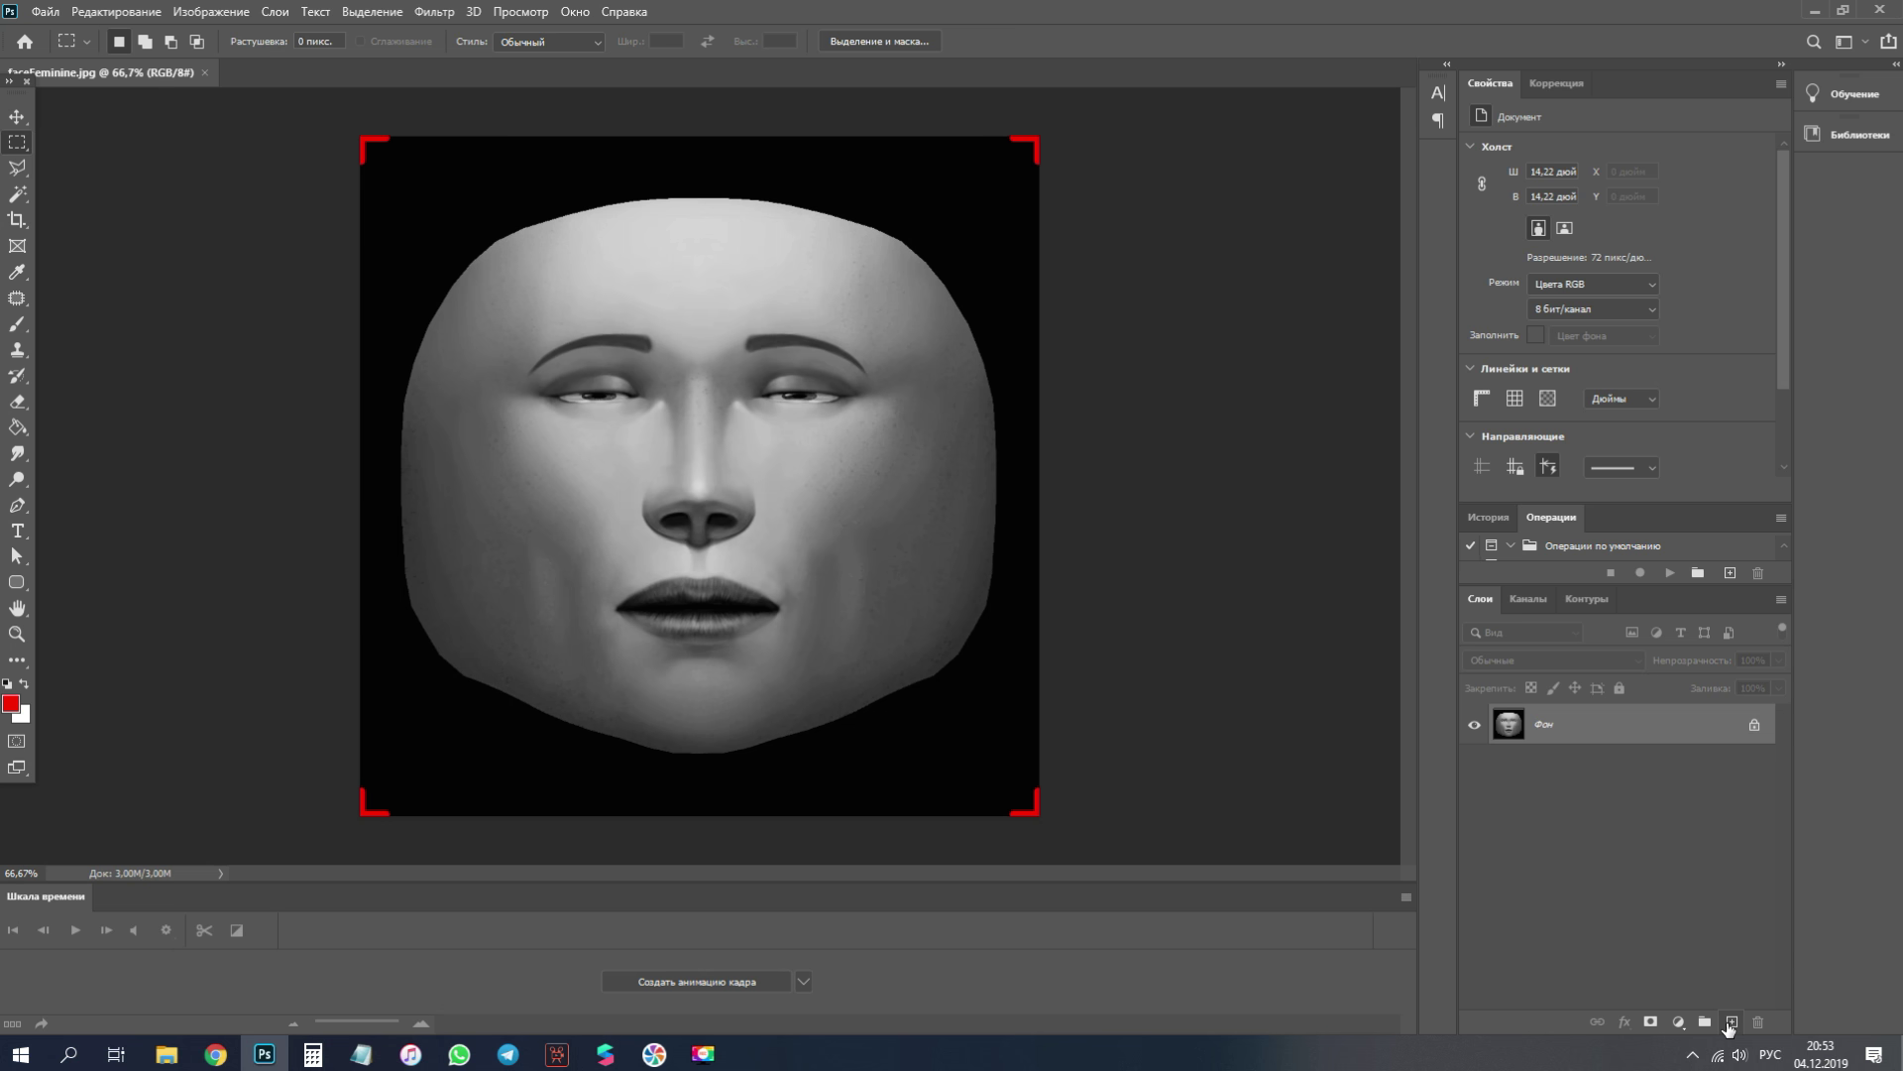
{"action": "left_click", "coordinate": [1731, 1022]}
{"action": "left_click", "coordinate": [14, 327]}
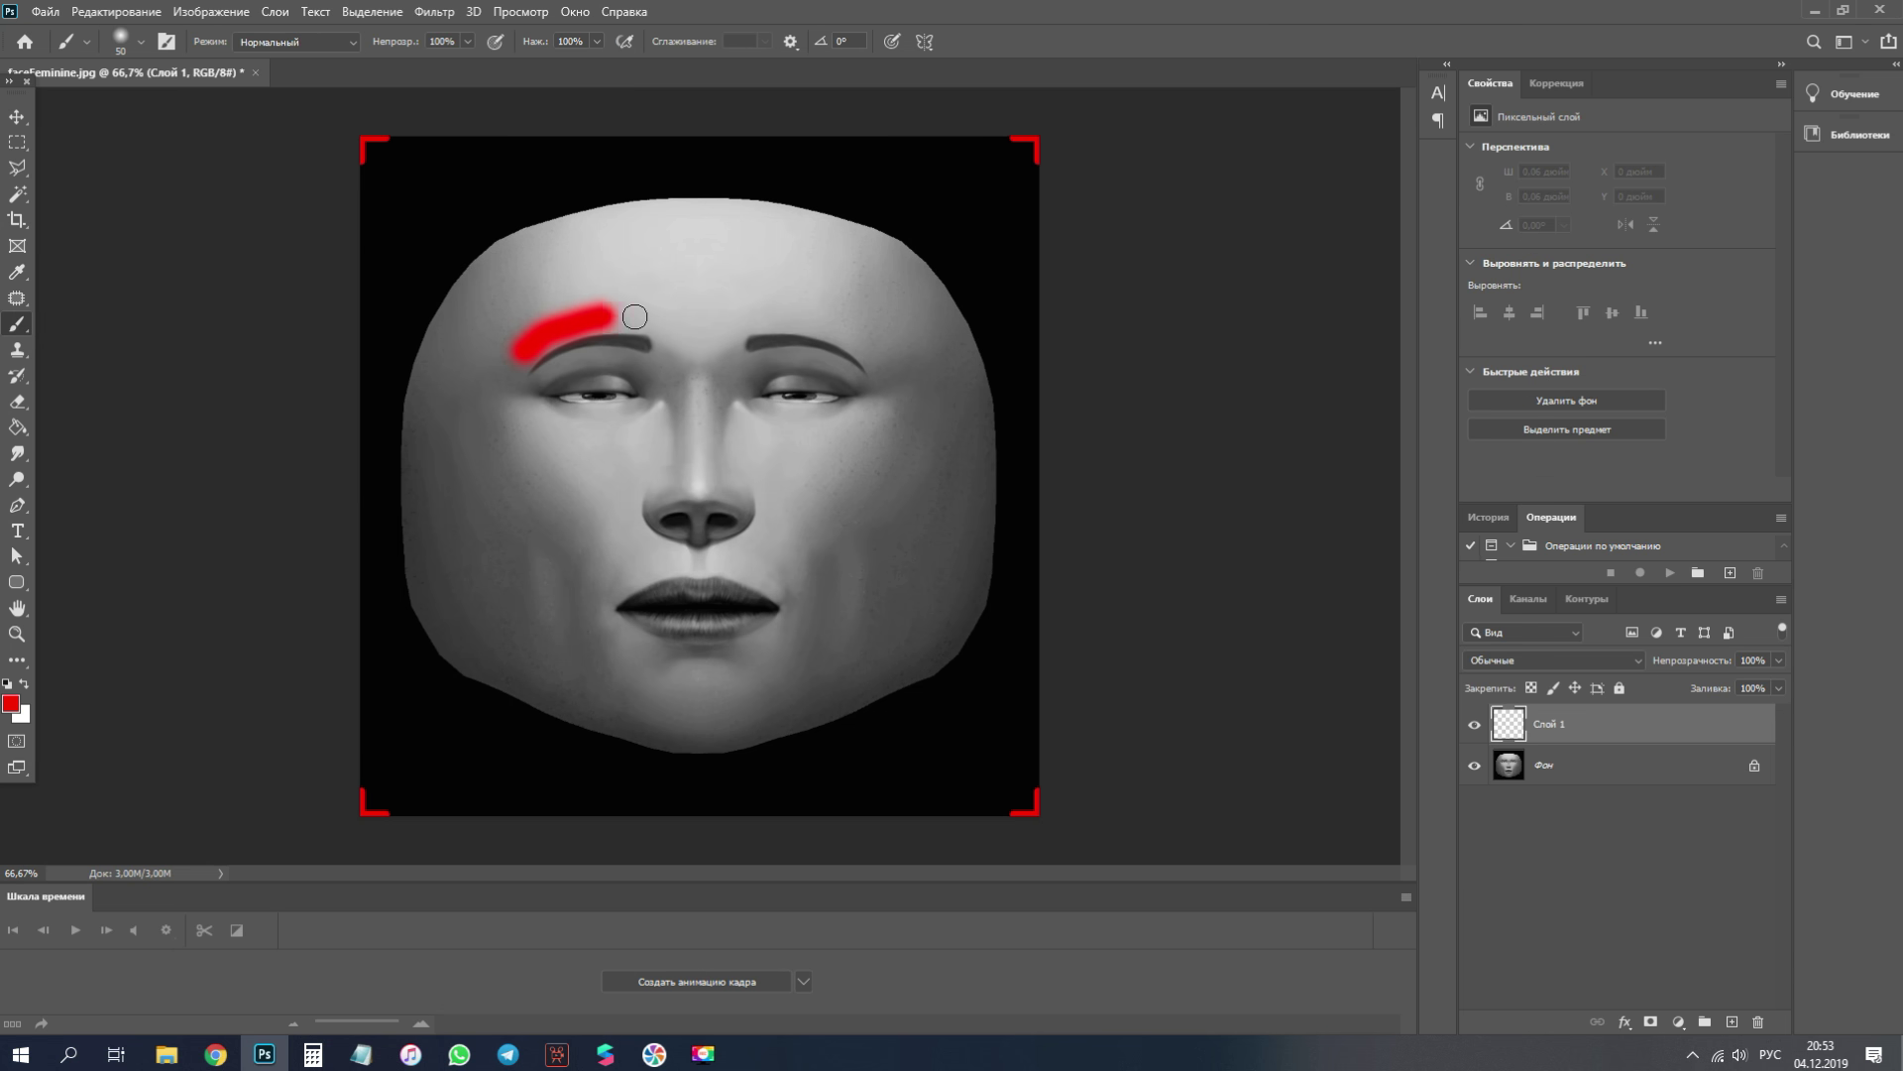
{"action": "left_click", "coordinate": [1474, 765]}
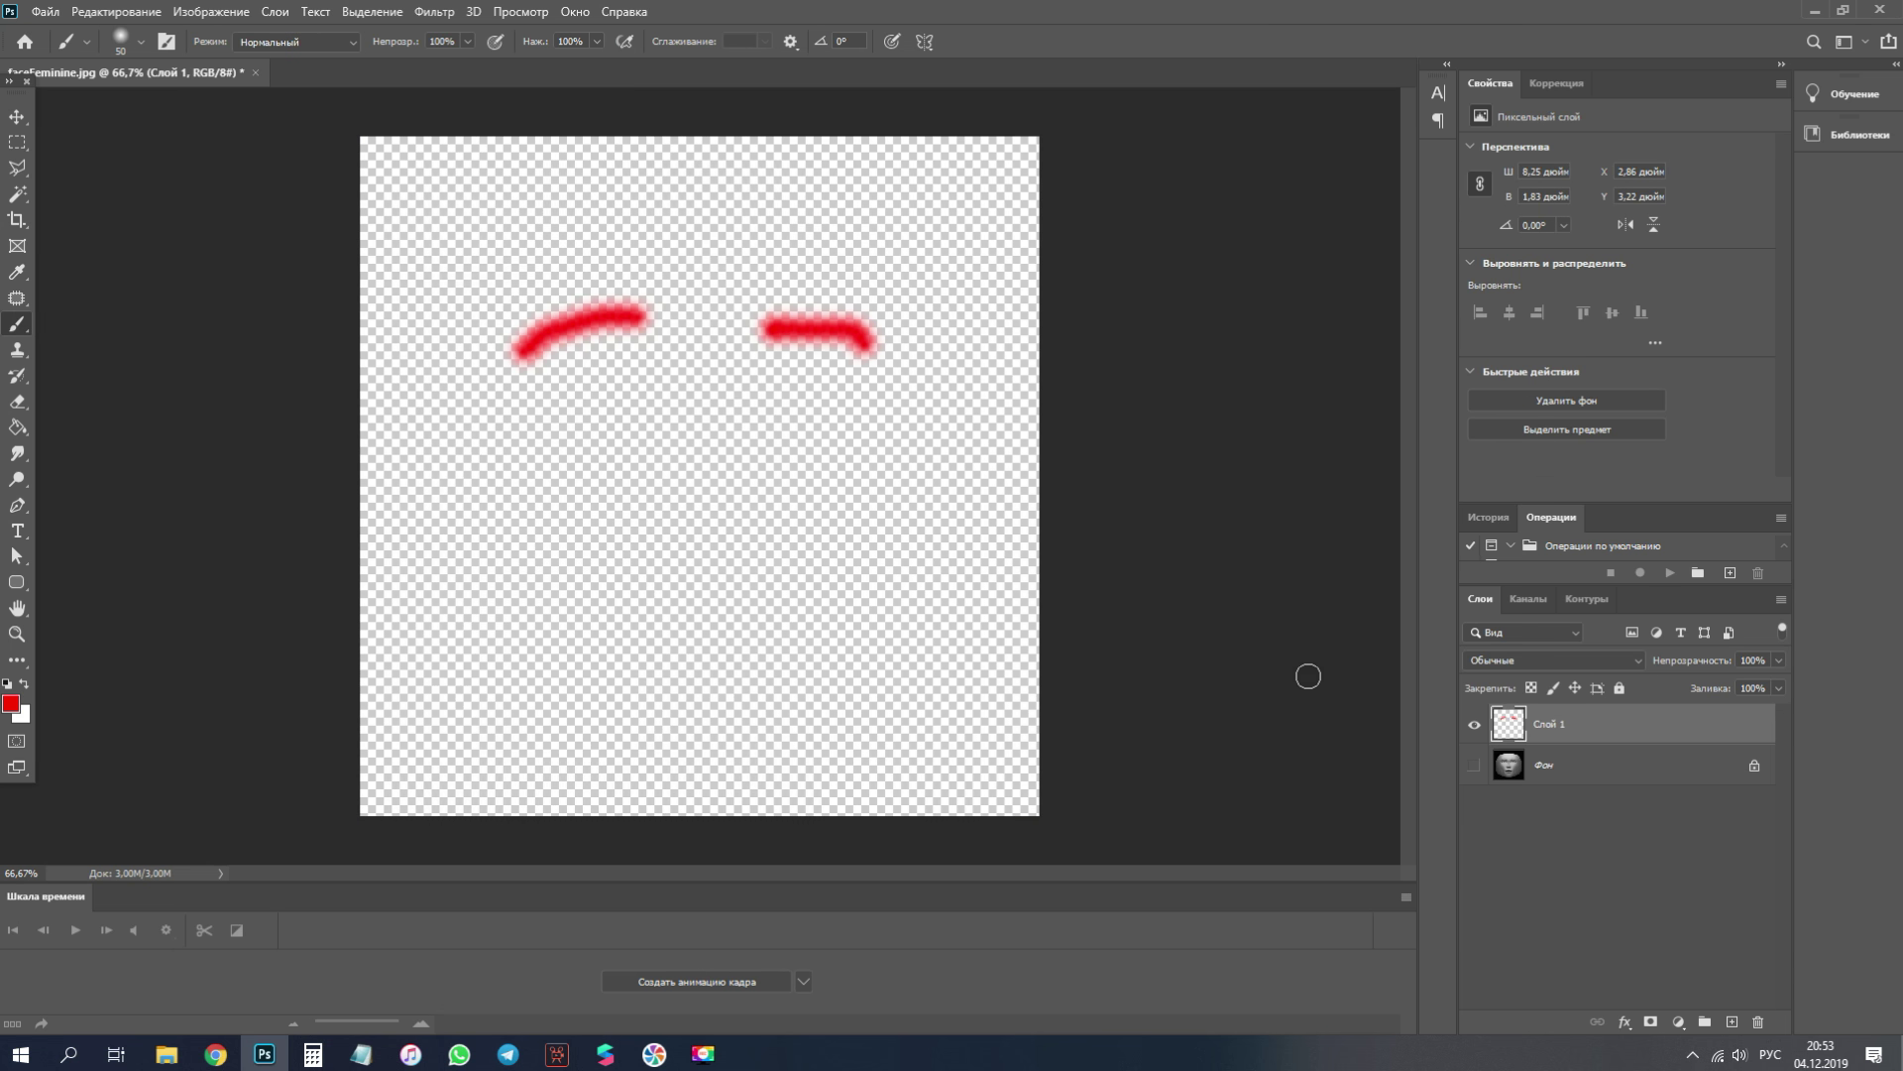
- Quick Export the eyebrow strokes as a PNG named 001 and minimize Photoshop
{"action": "left_click", "coordinate": [45, 11]}
{"action": "mouse_move", "coordinate": [89, 300]}
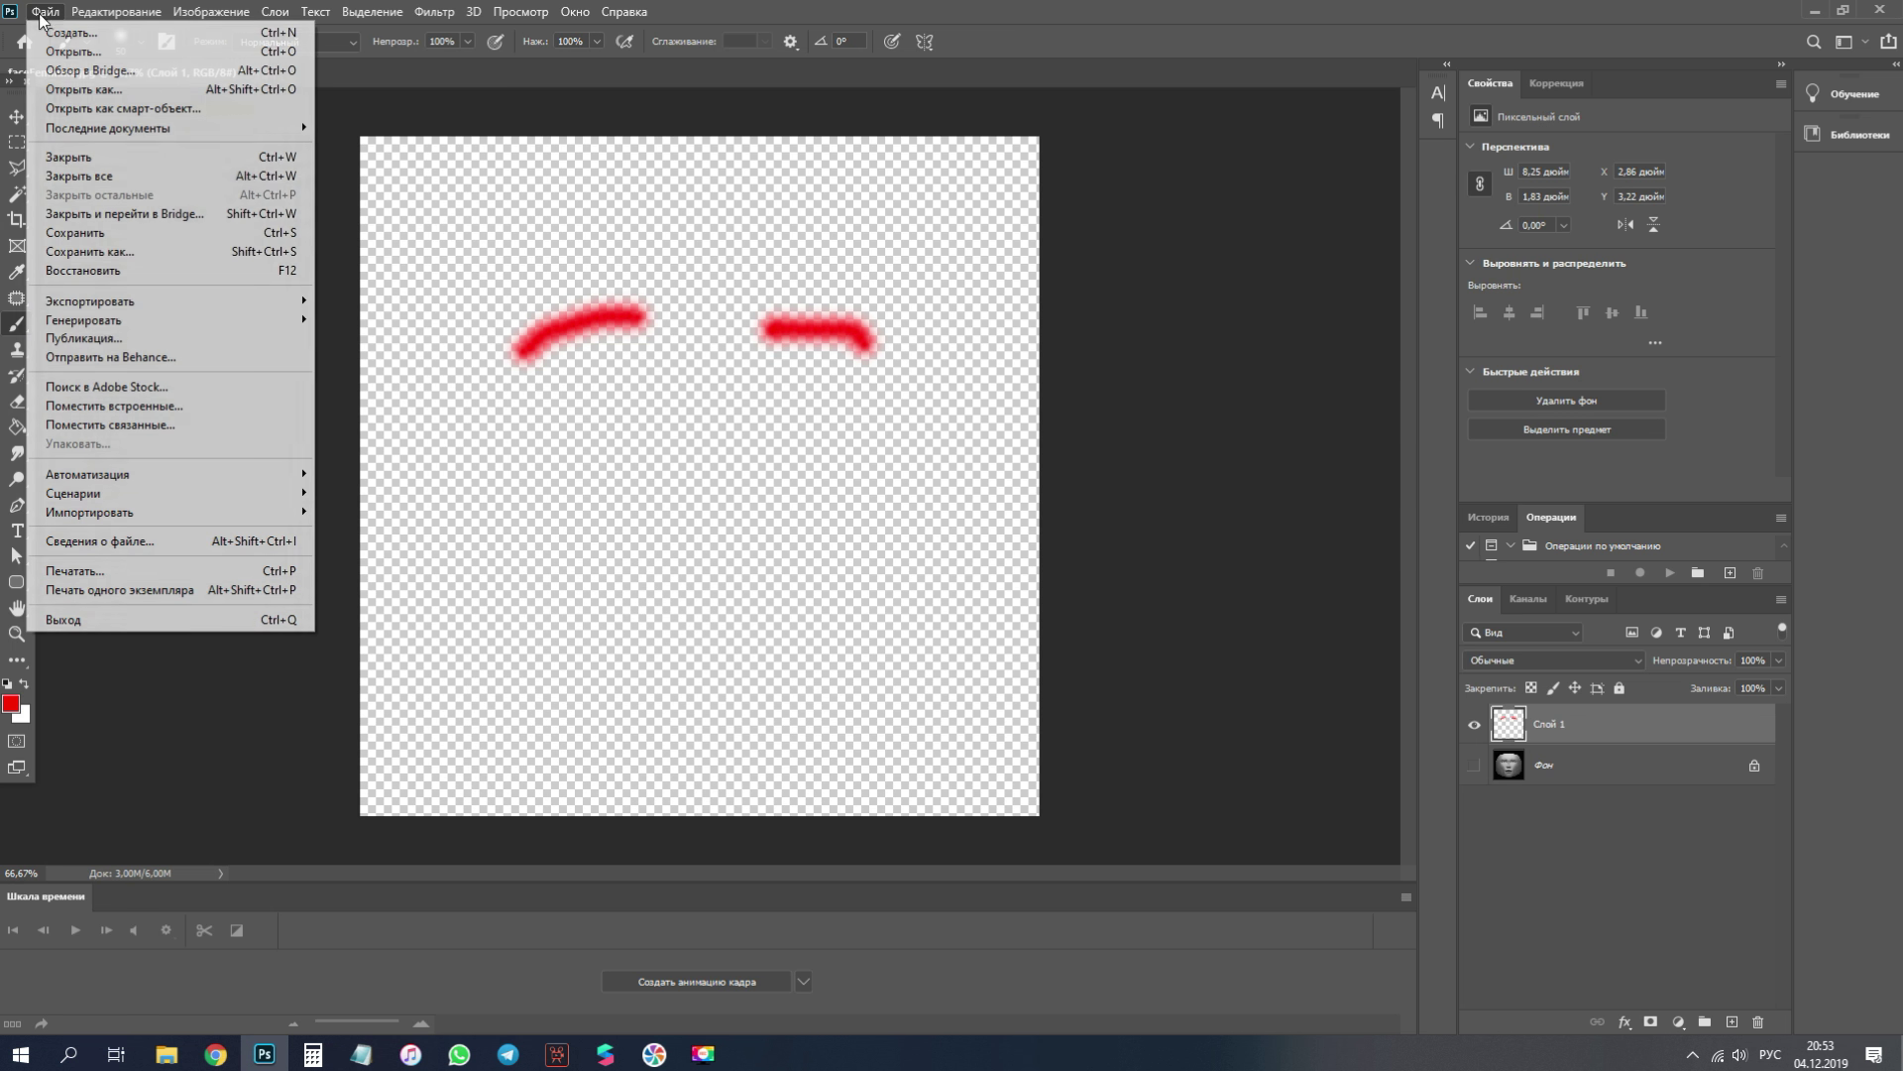
{"action": "left_click", "coordinate": [385, 302]}
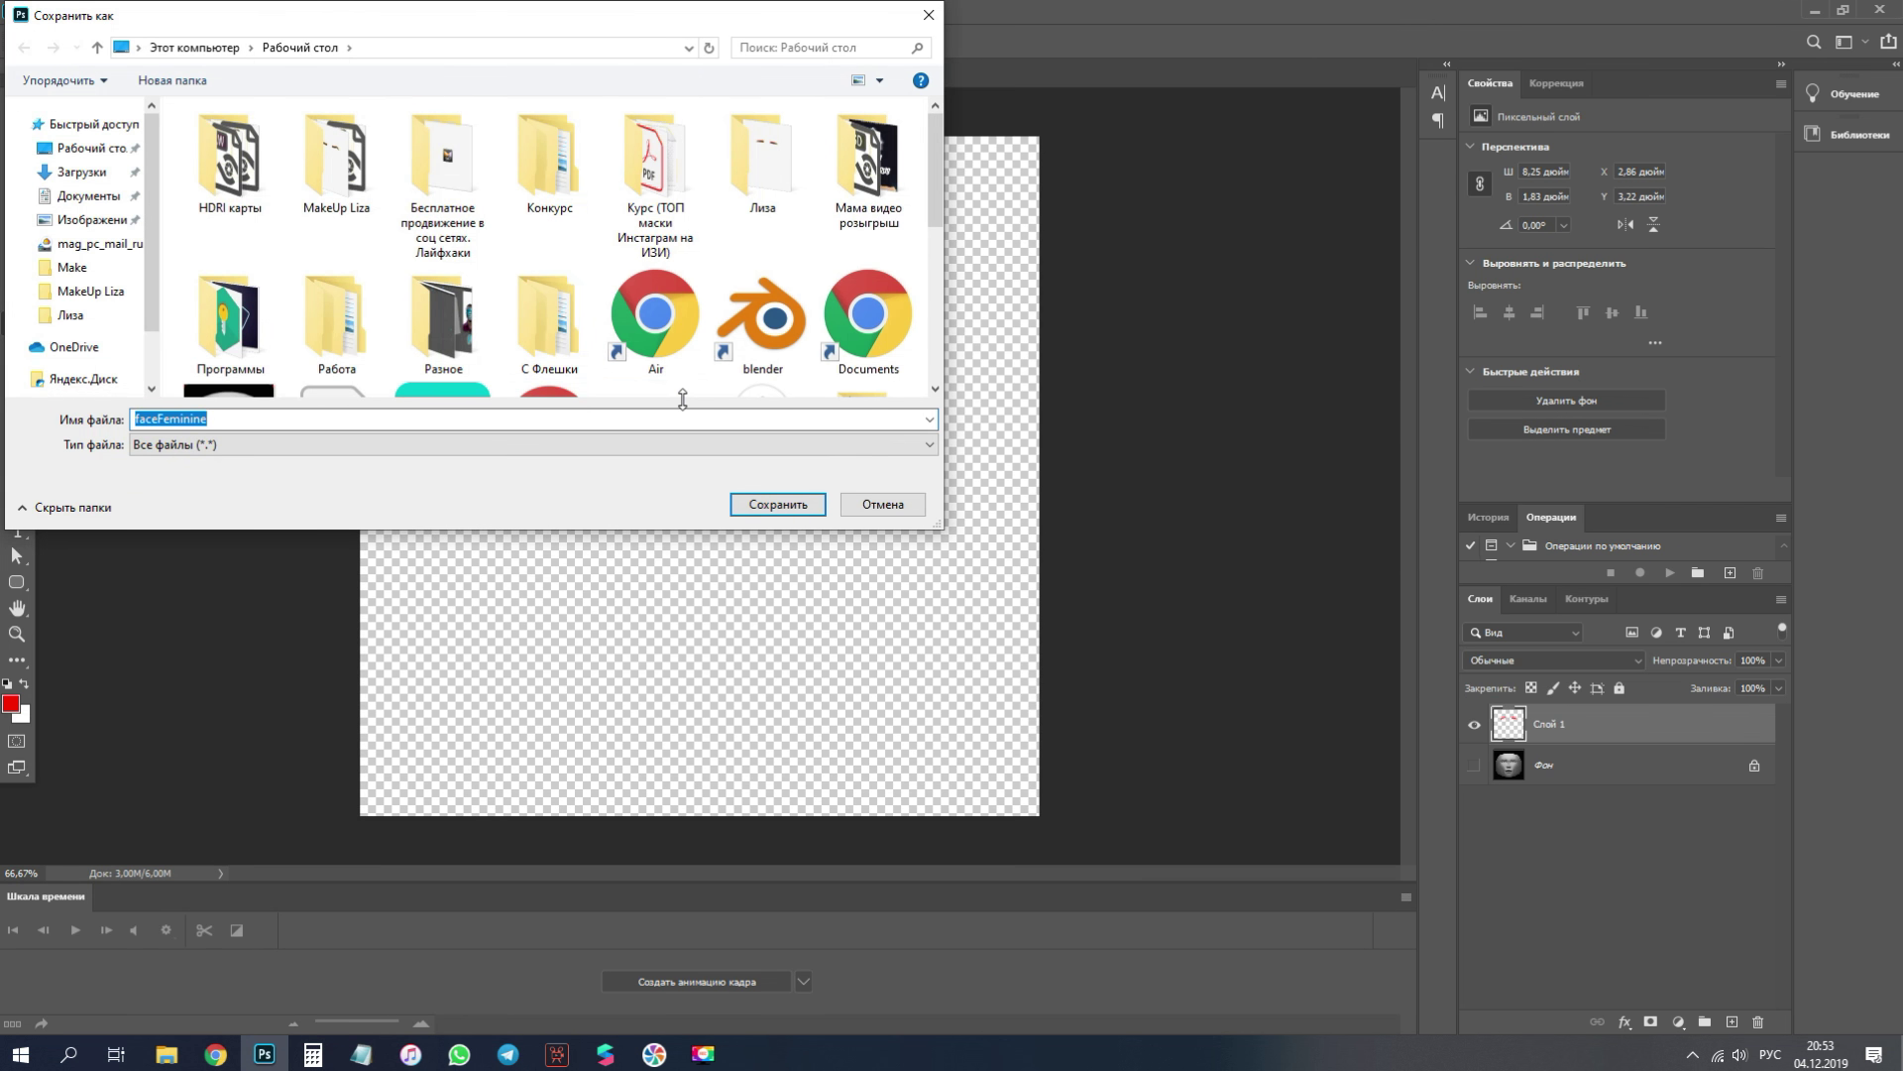
{"action": "key", "text": "Return"}
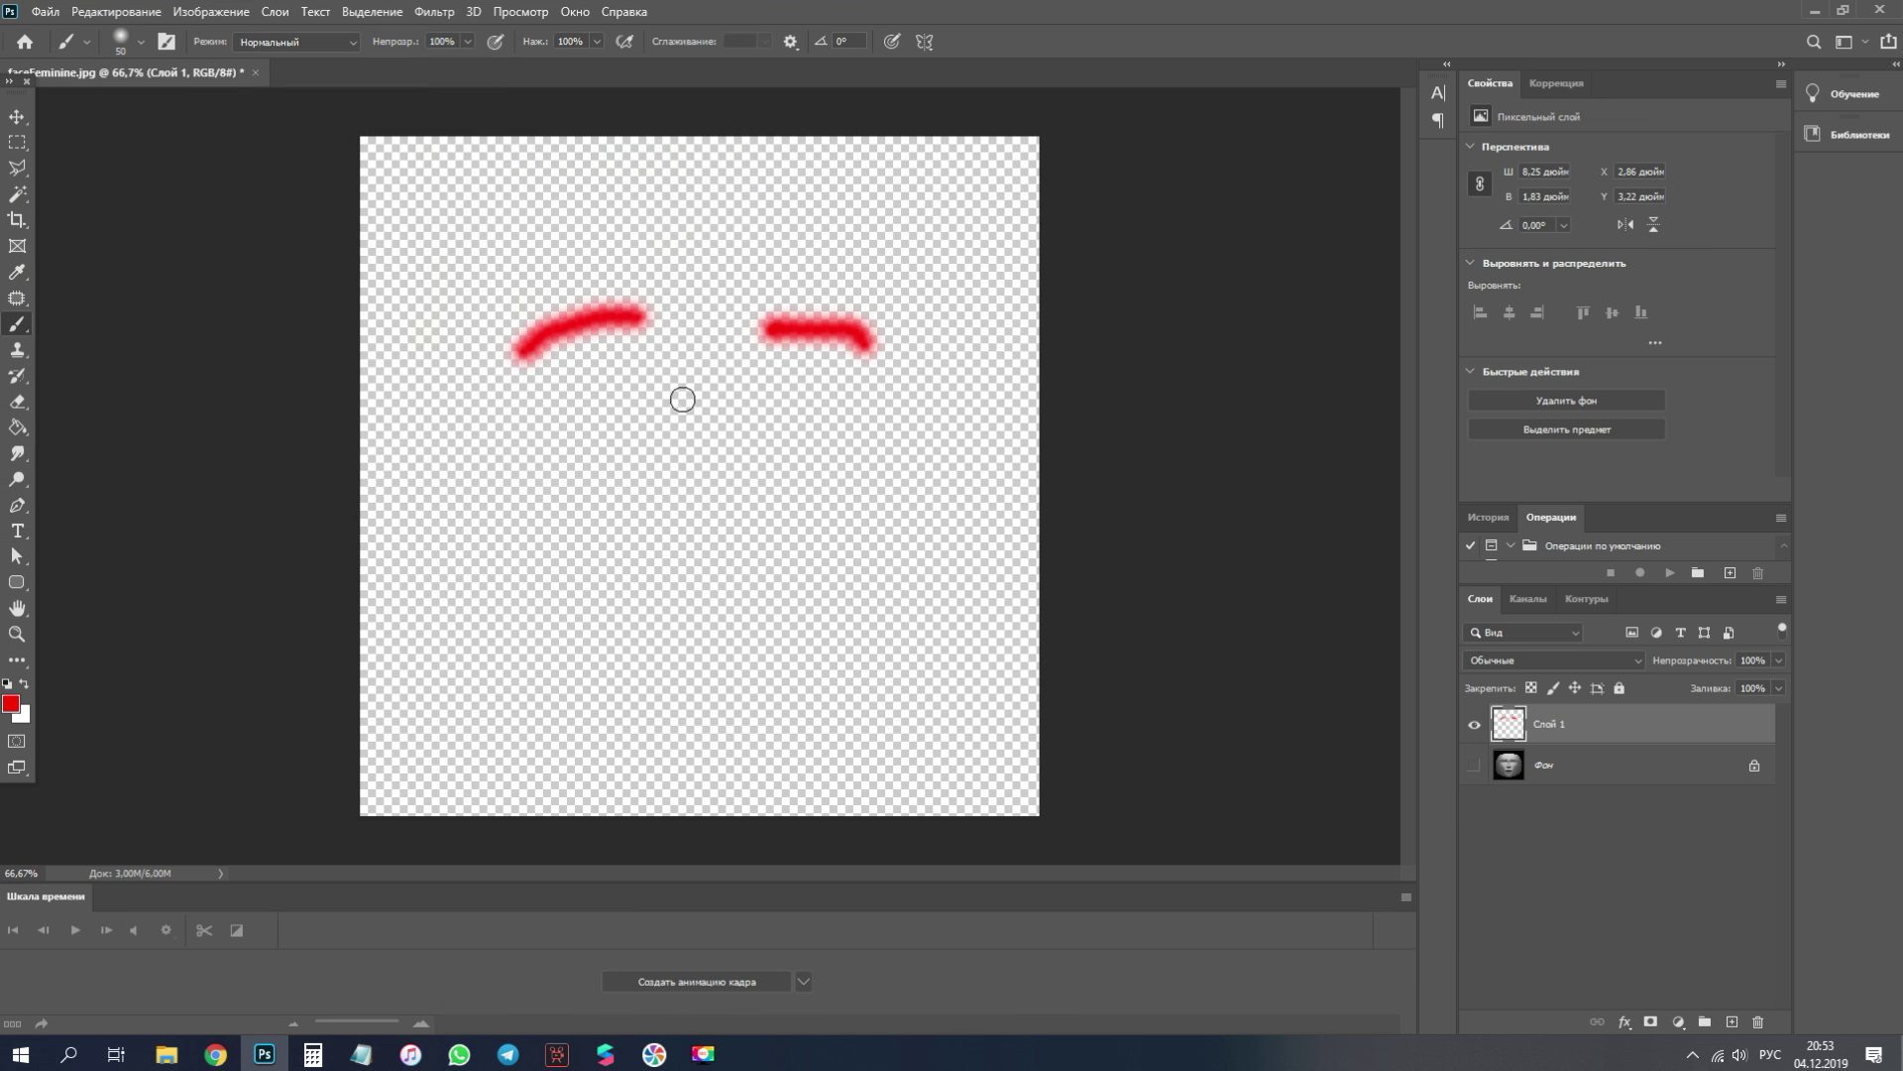
{"action": "left_click", "coordinate": [1813, 11]}
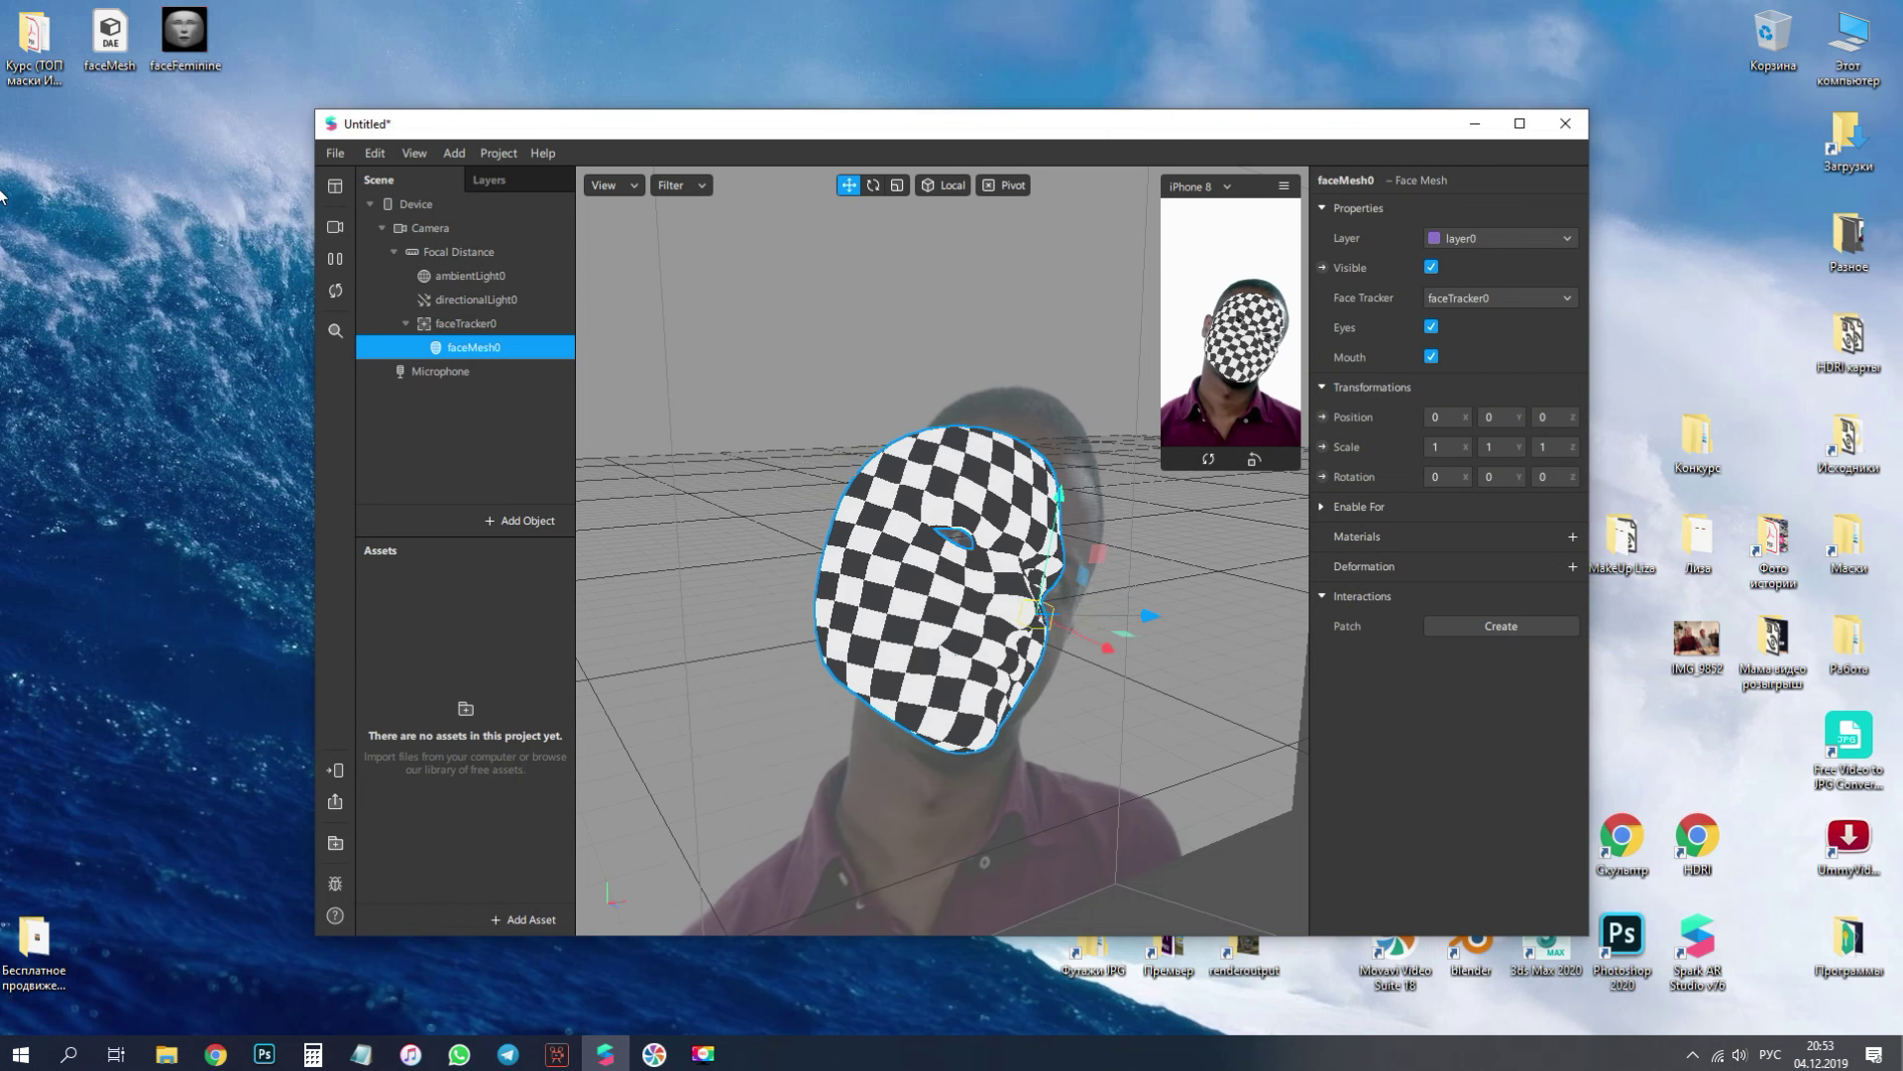
- Import the 001 image into Assets with No compression enabled
{"action": "left_click_drag", "start_coordinate": [35, 139], "coordinate": [502, 712]}
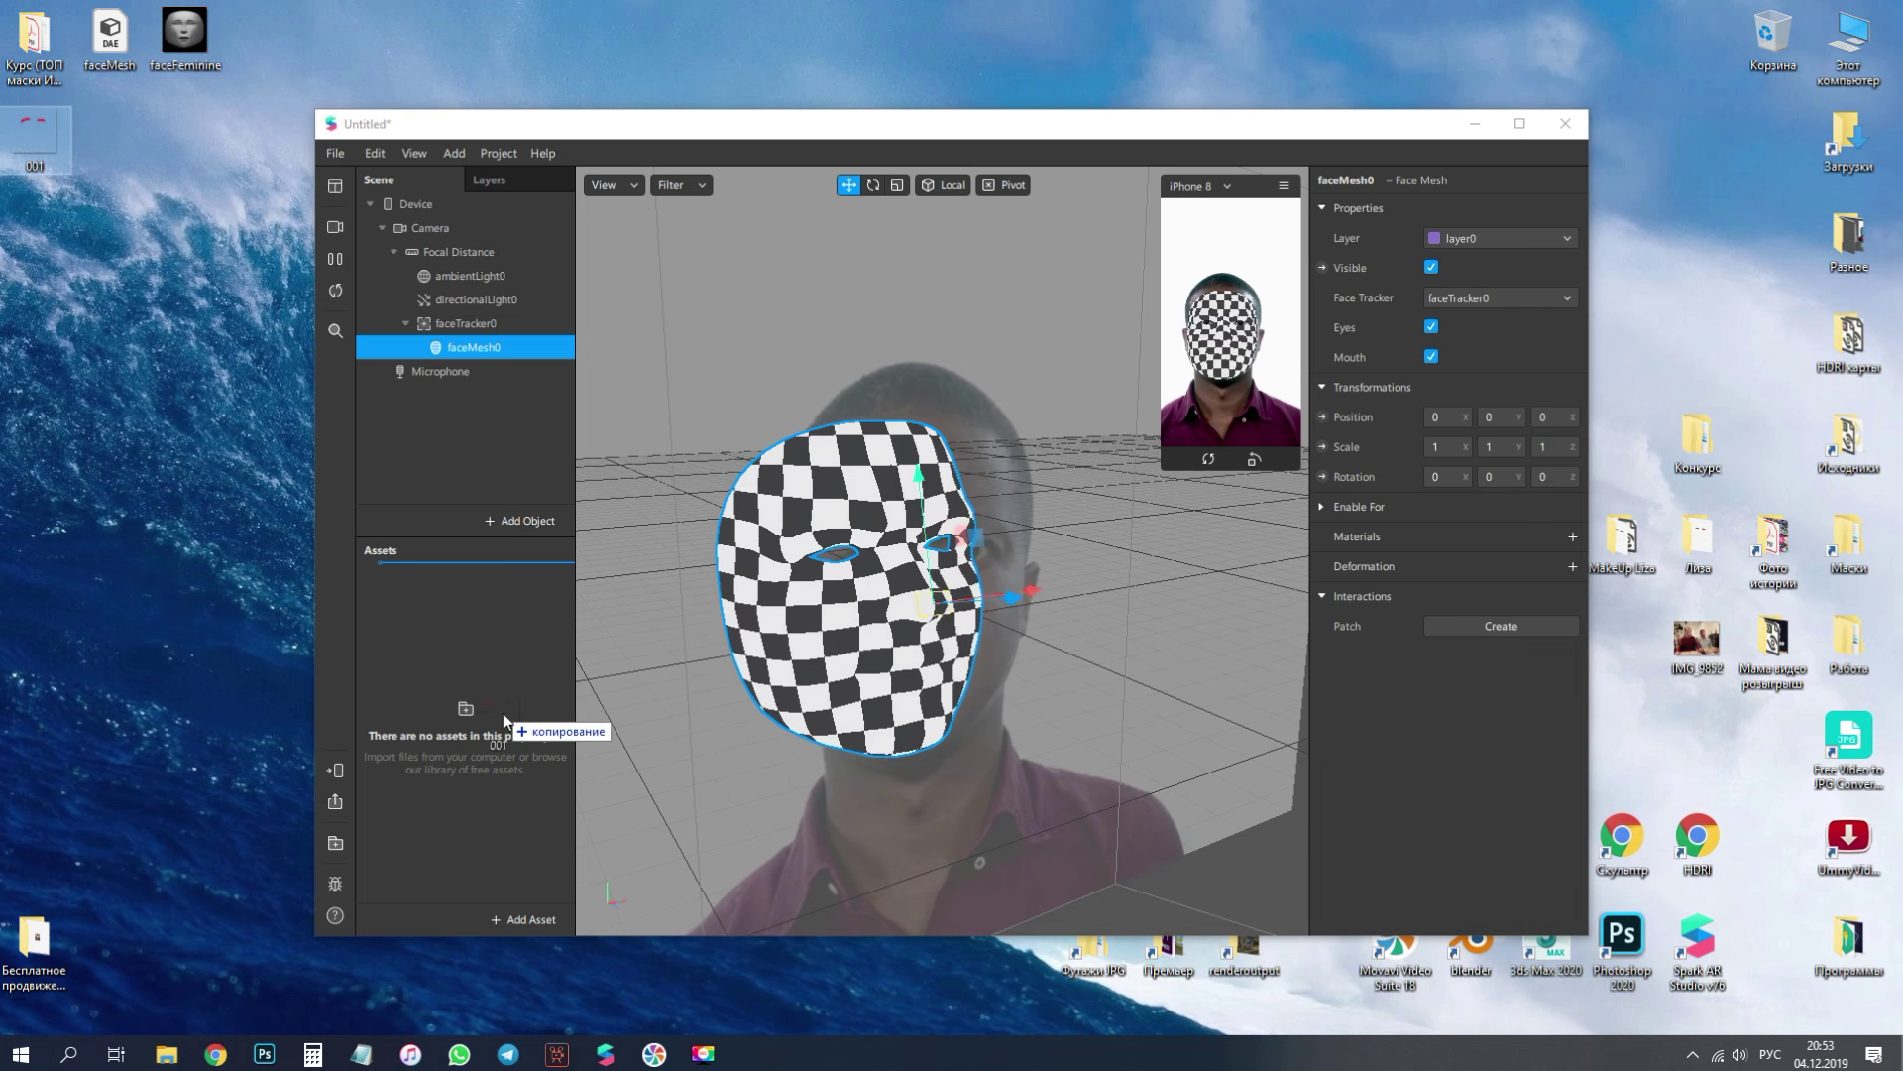
{"action": "left_click", "coordinate": [418, 599]}
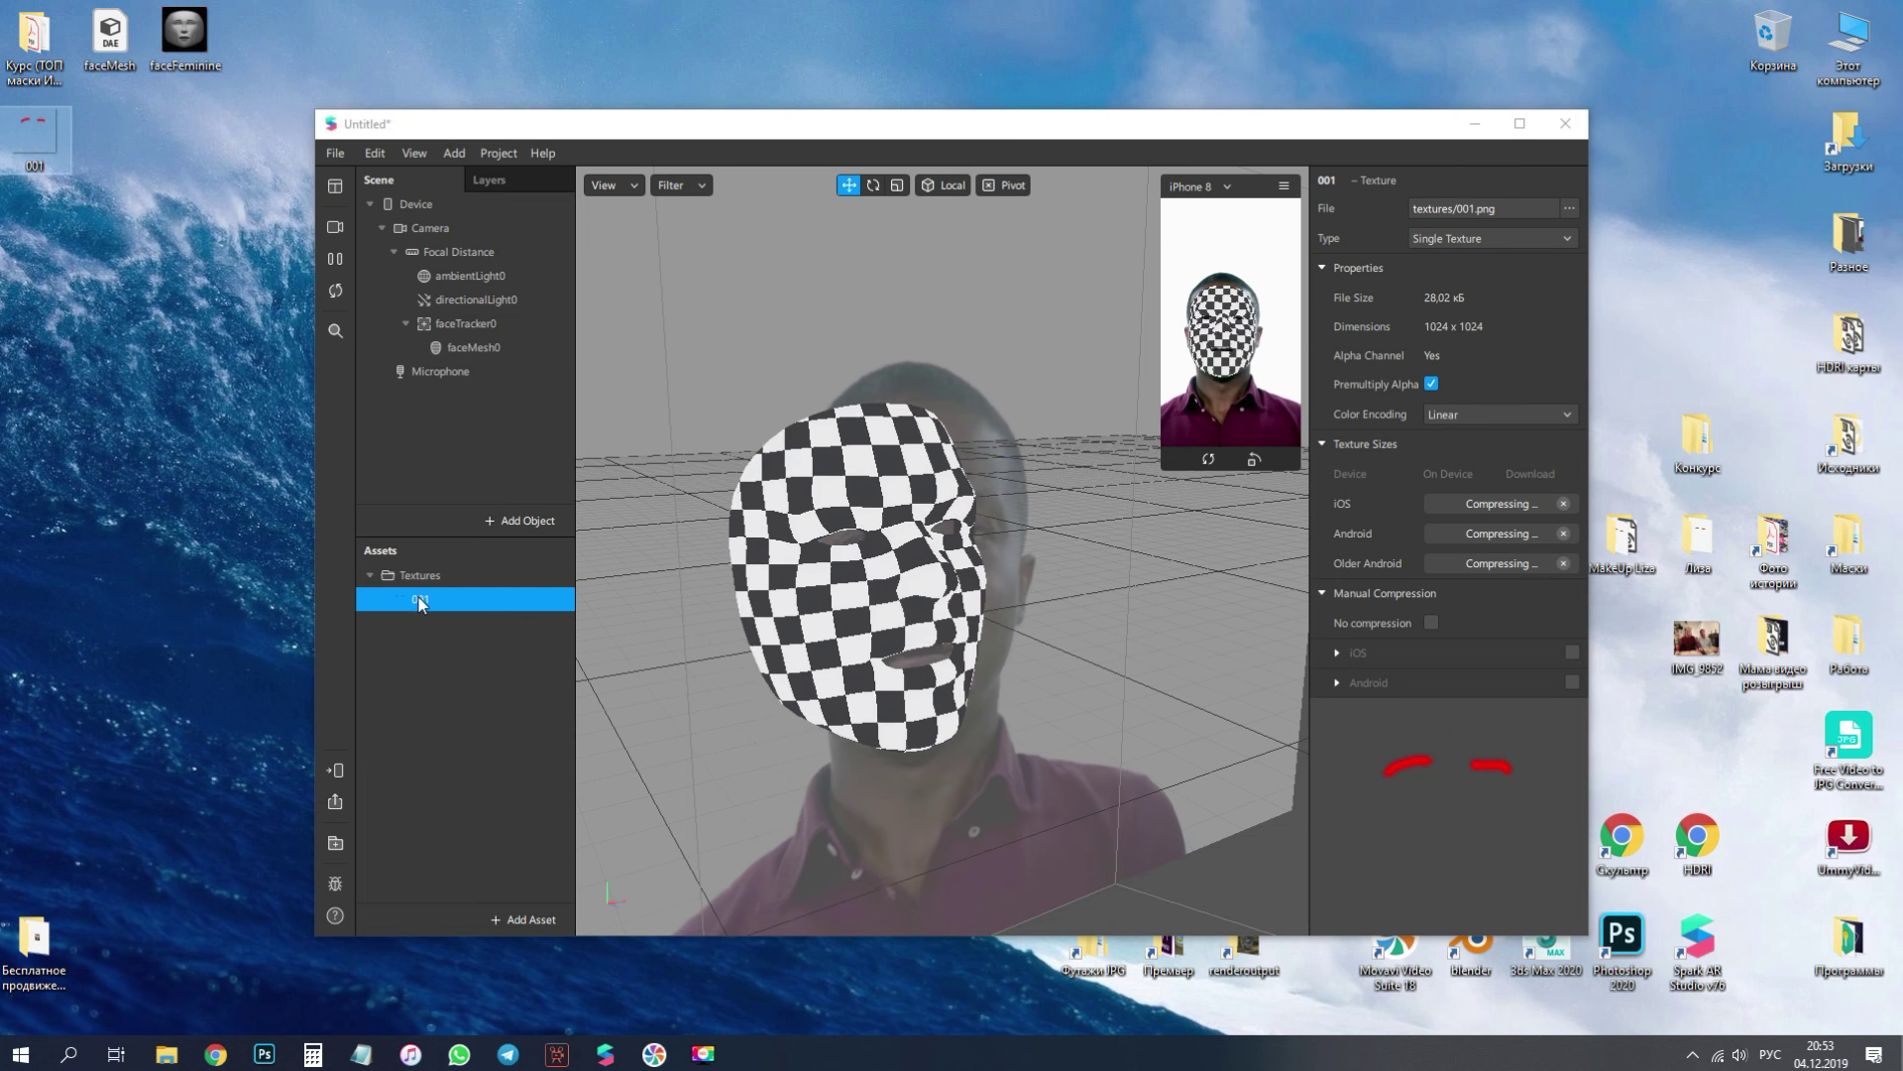
{"action": "left_click", "coordinate": [1432, 636]}
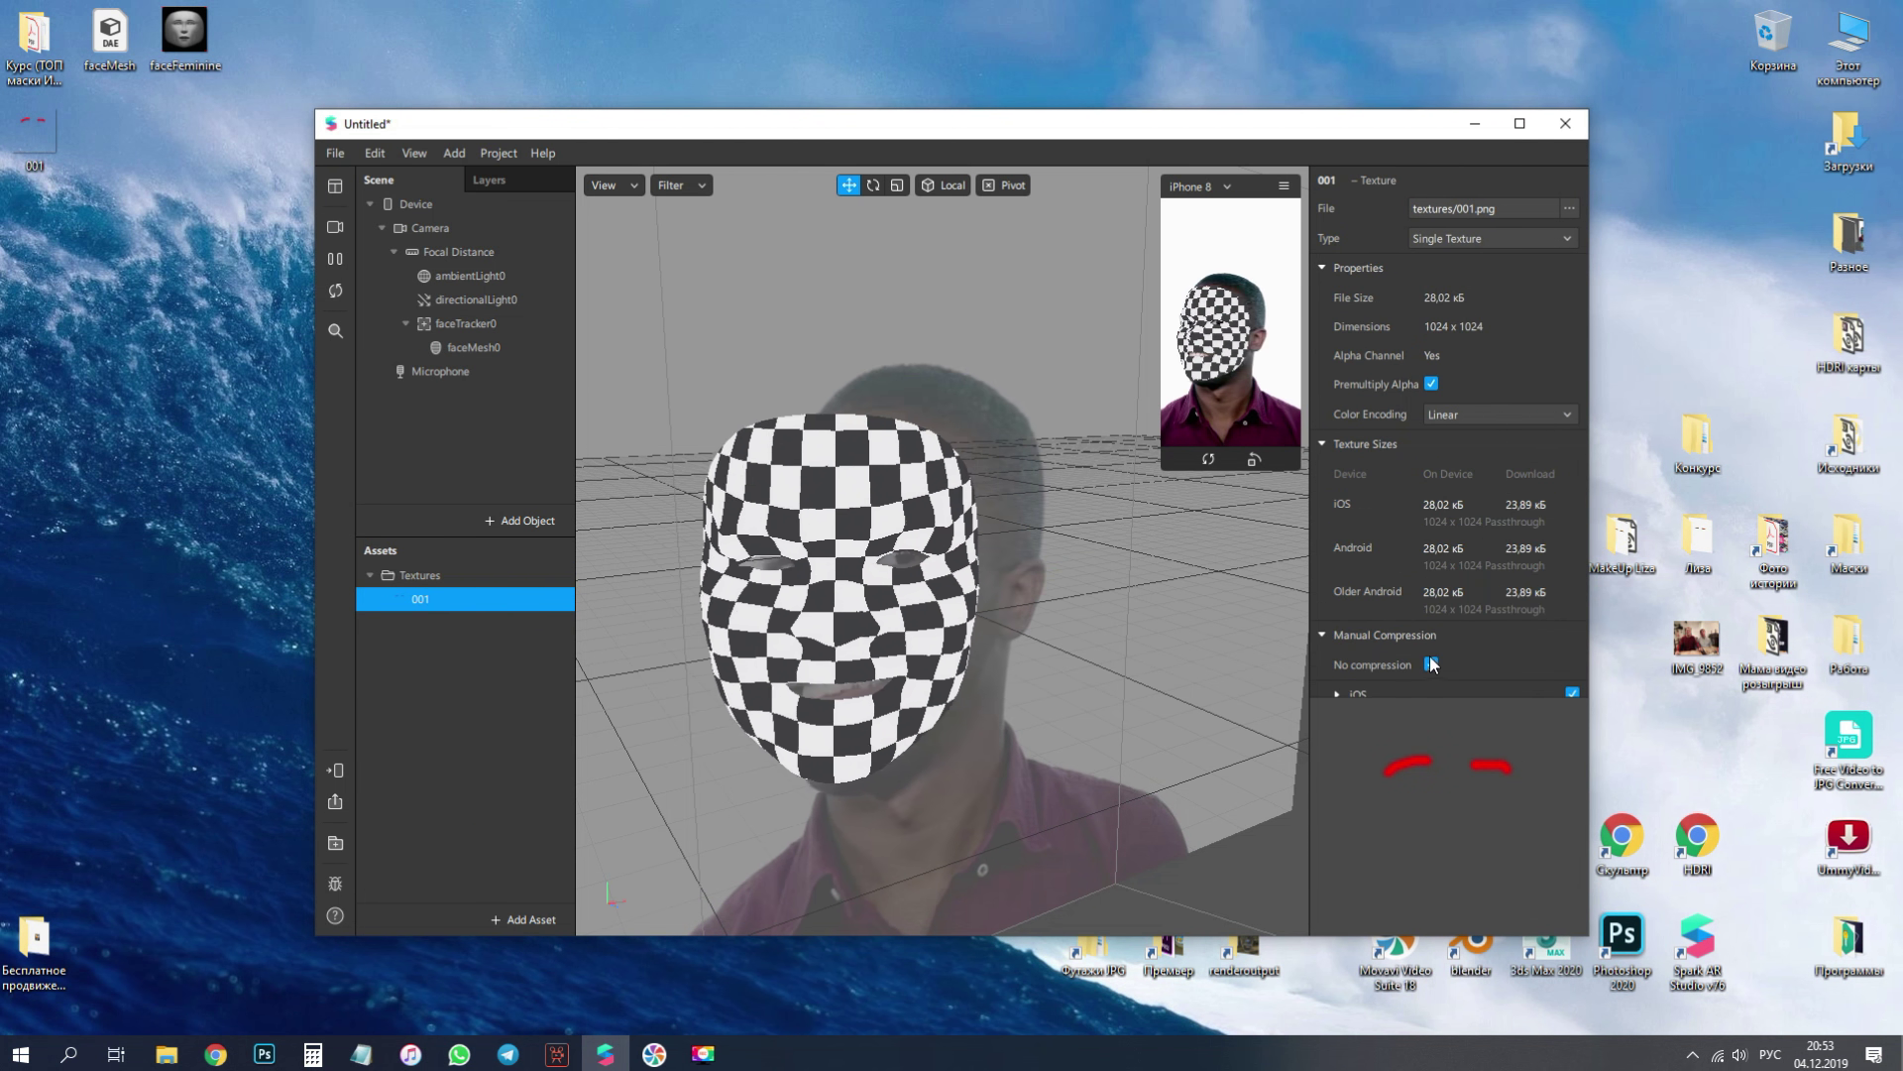
- Give faceMesh0 a new material0 whose Diffuse Texture is 001, and enlarge the simulator
{"action": "left_click", "coordinate": [484, 349]}
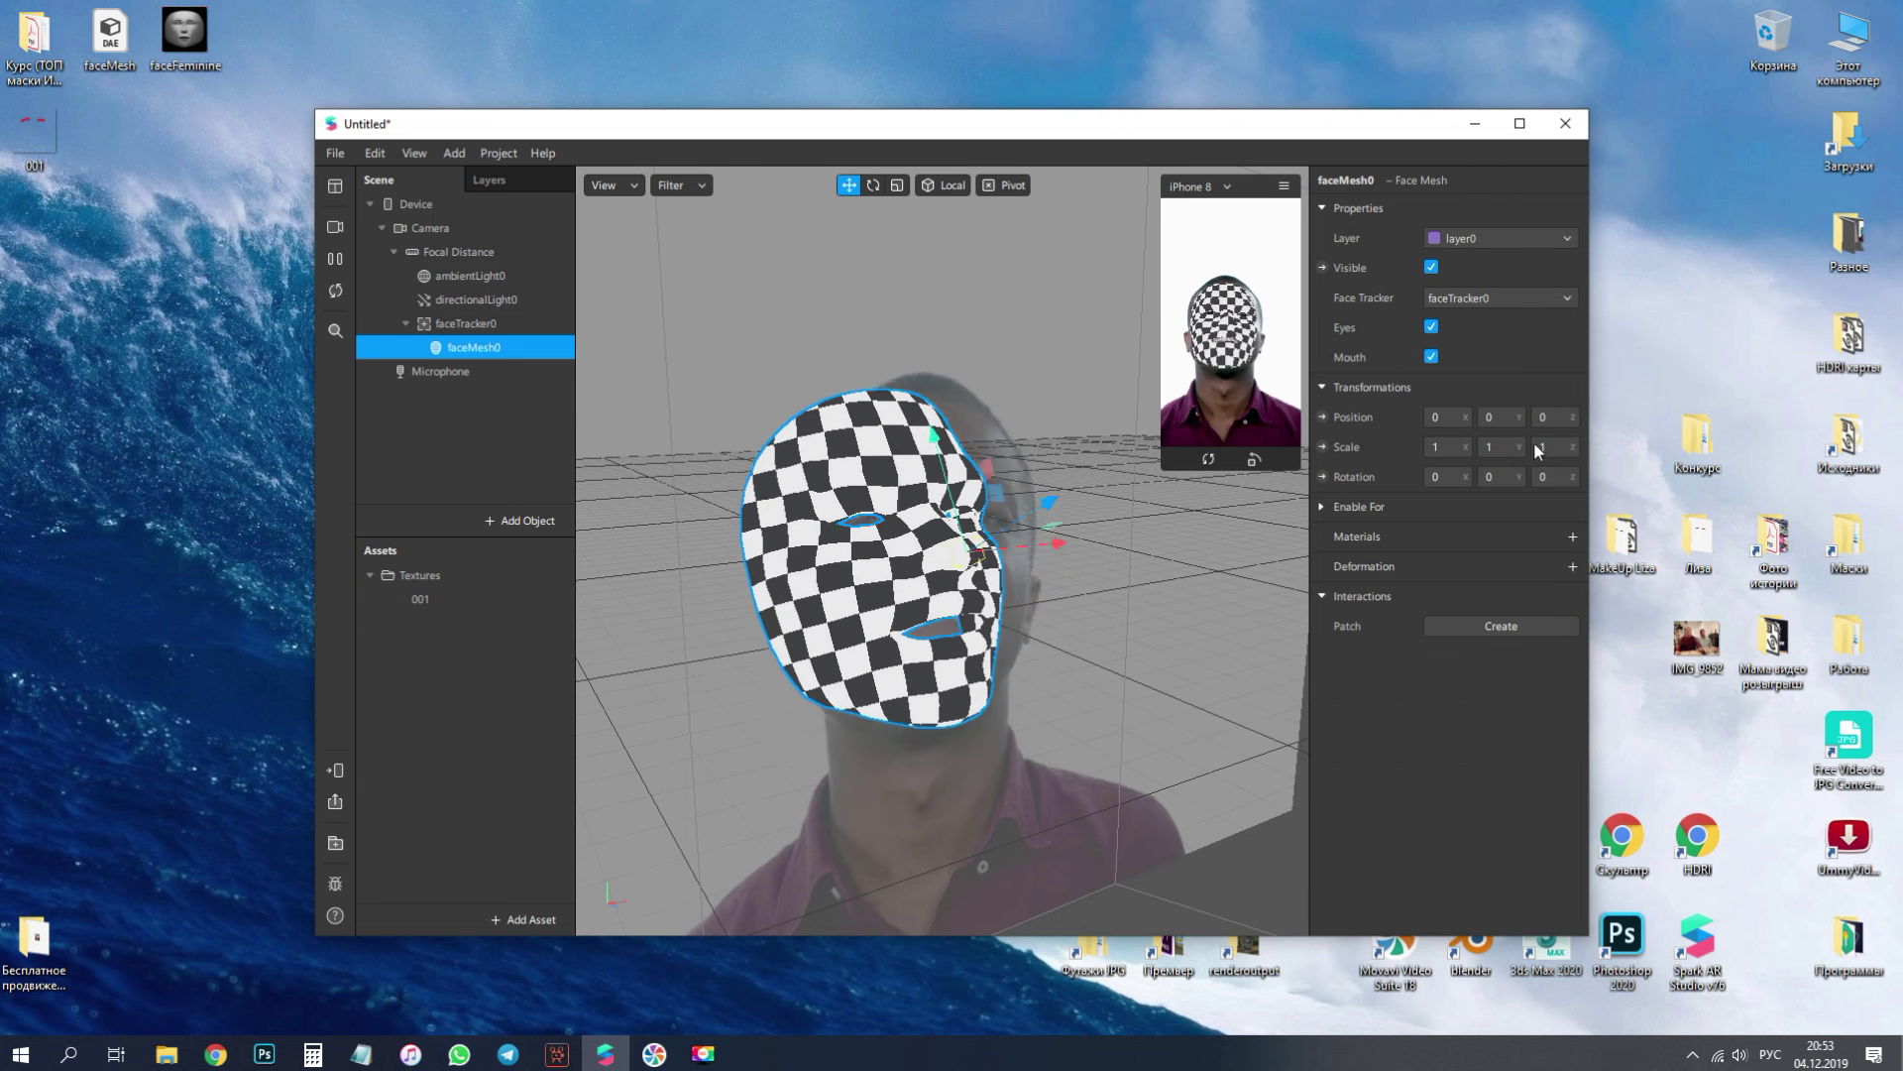
{"action": "left_click", "coordinate": [1573, 536]}
{"action": "left_click", "coordinate": [1419, 571]}
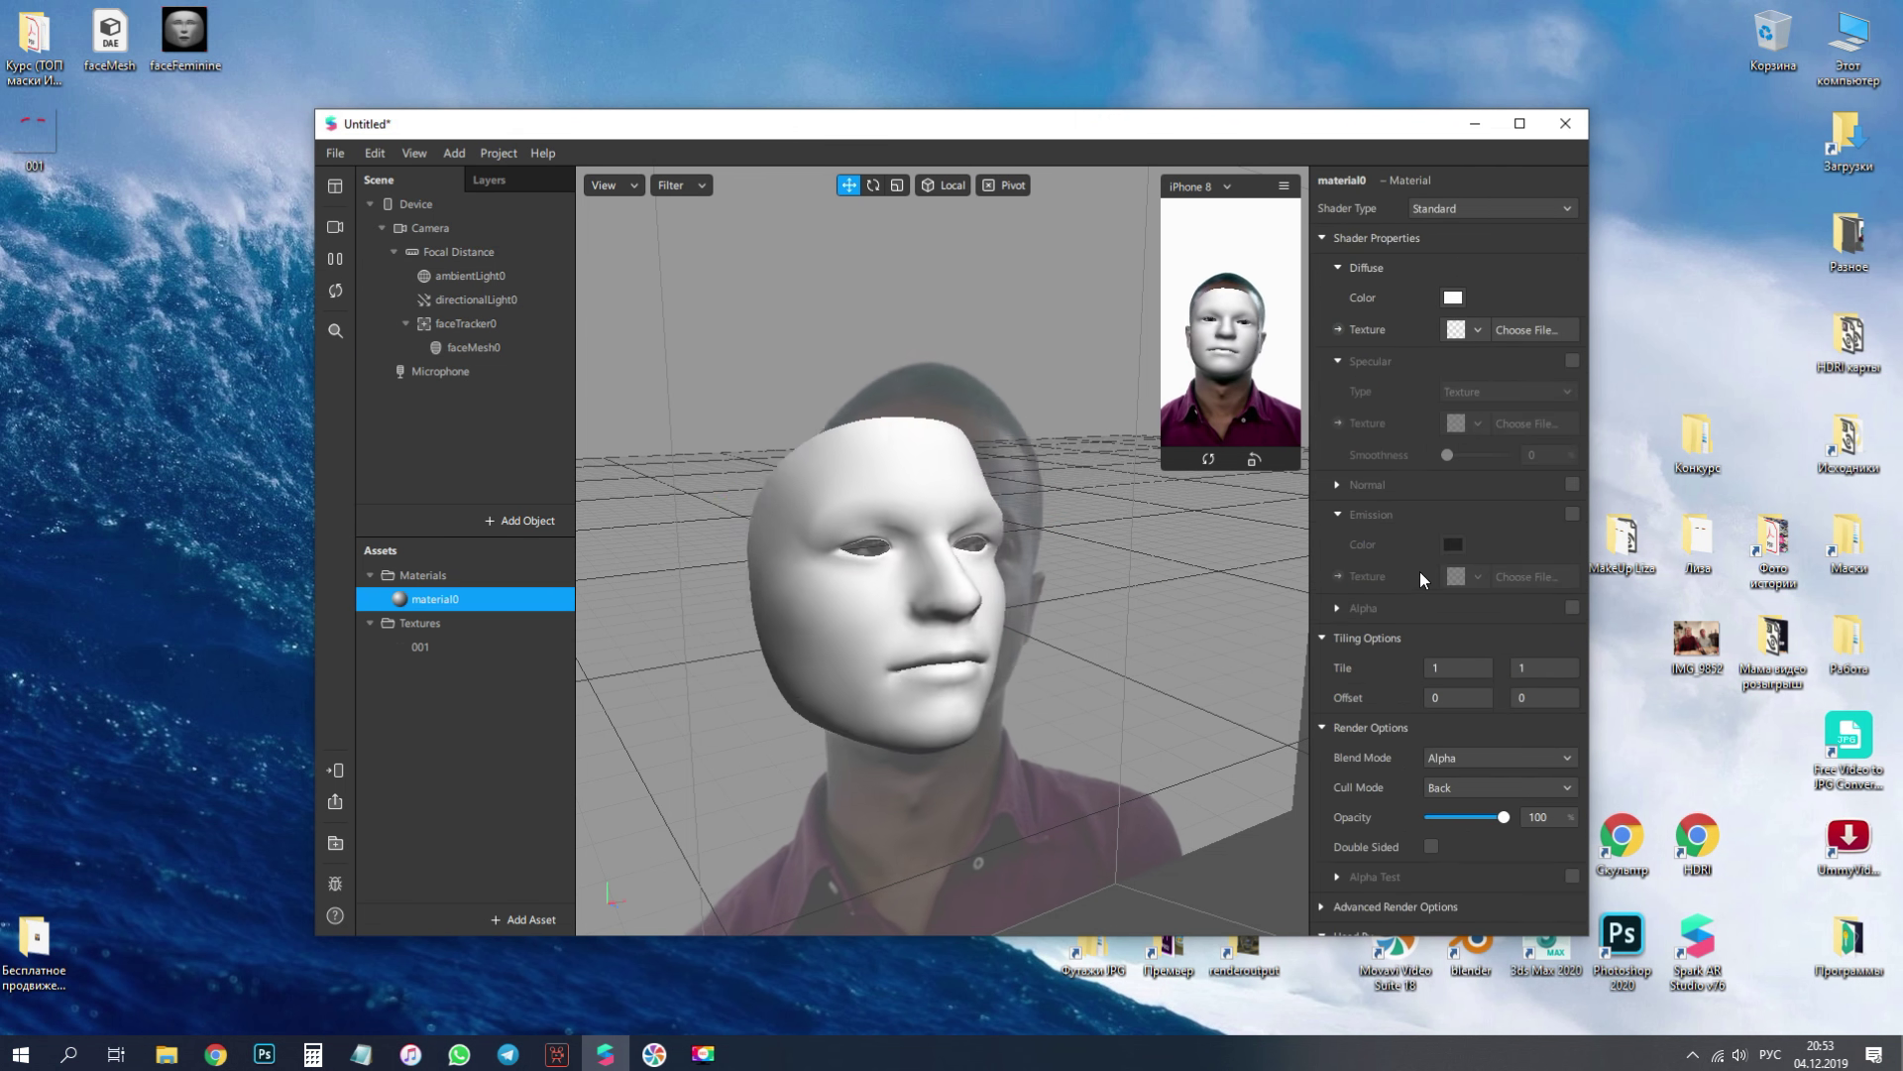
{"action": "left_click", "coordinate": [1477, 330]}
{"action": "left_click", "coordinate": [1471, 388]}
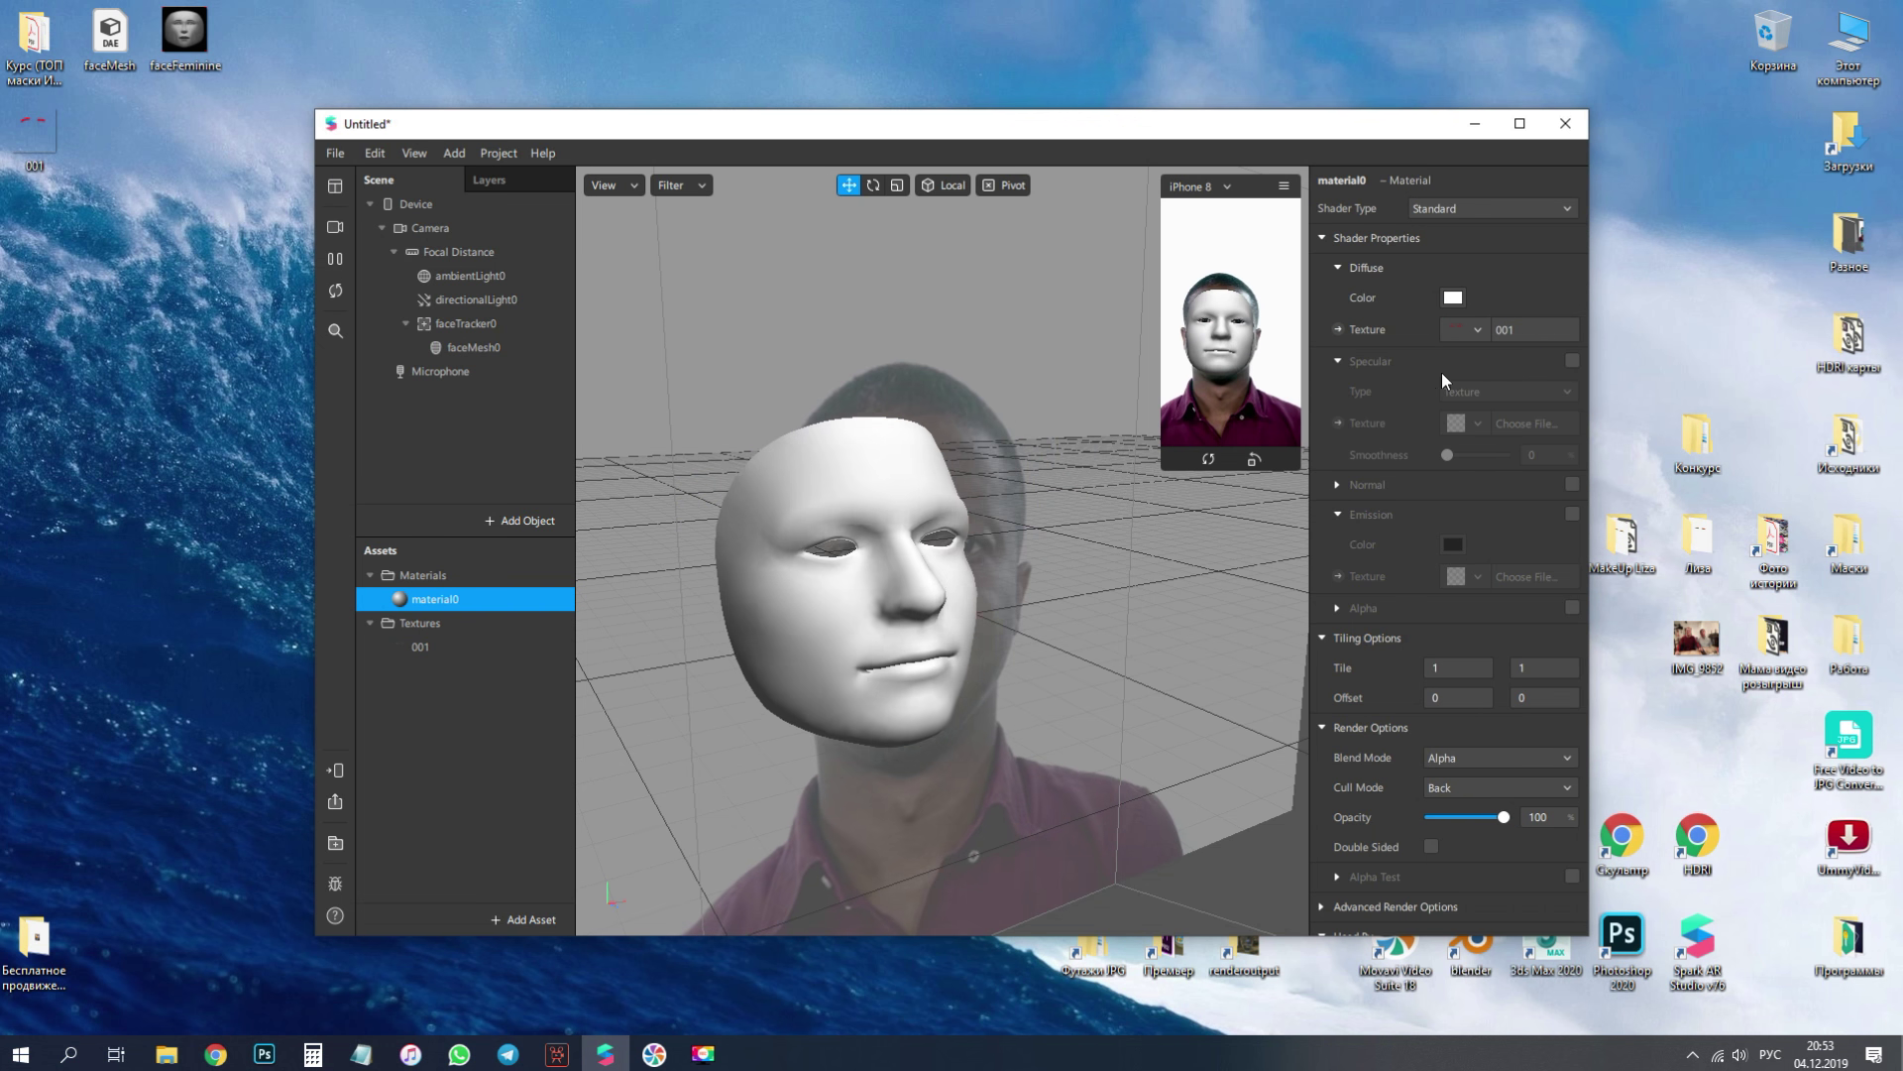
{"action": "left_click_drag", "start_coordinate": [1162, 467], "coordinate": [902, 816]}
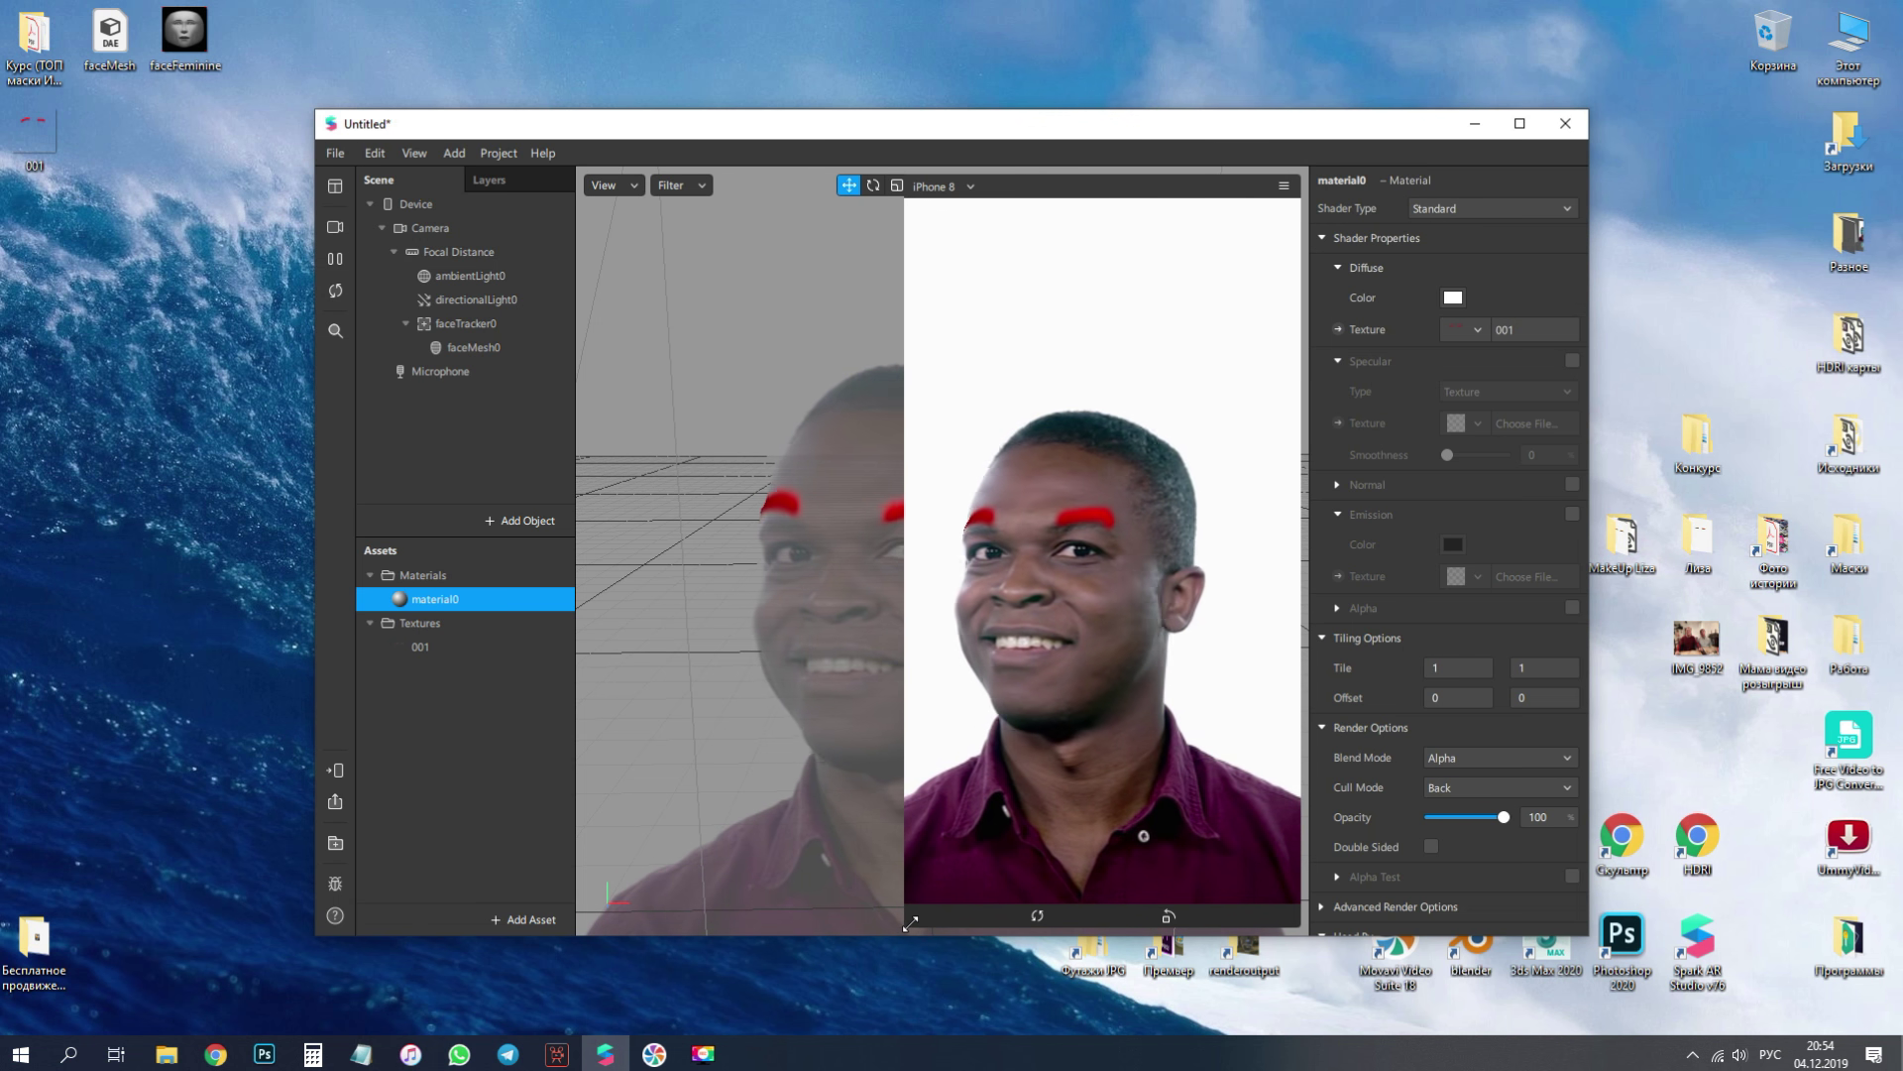
- Shrink the simulator preview and reselect faceMesh0 after checking the tracking red eyebrows
{"action": "left_click_drag", "start_coordinate": [938, 942], "coordinate": [1045, 706]}
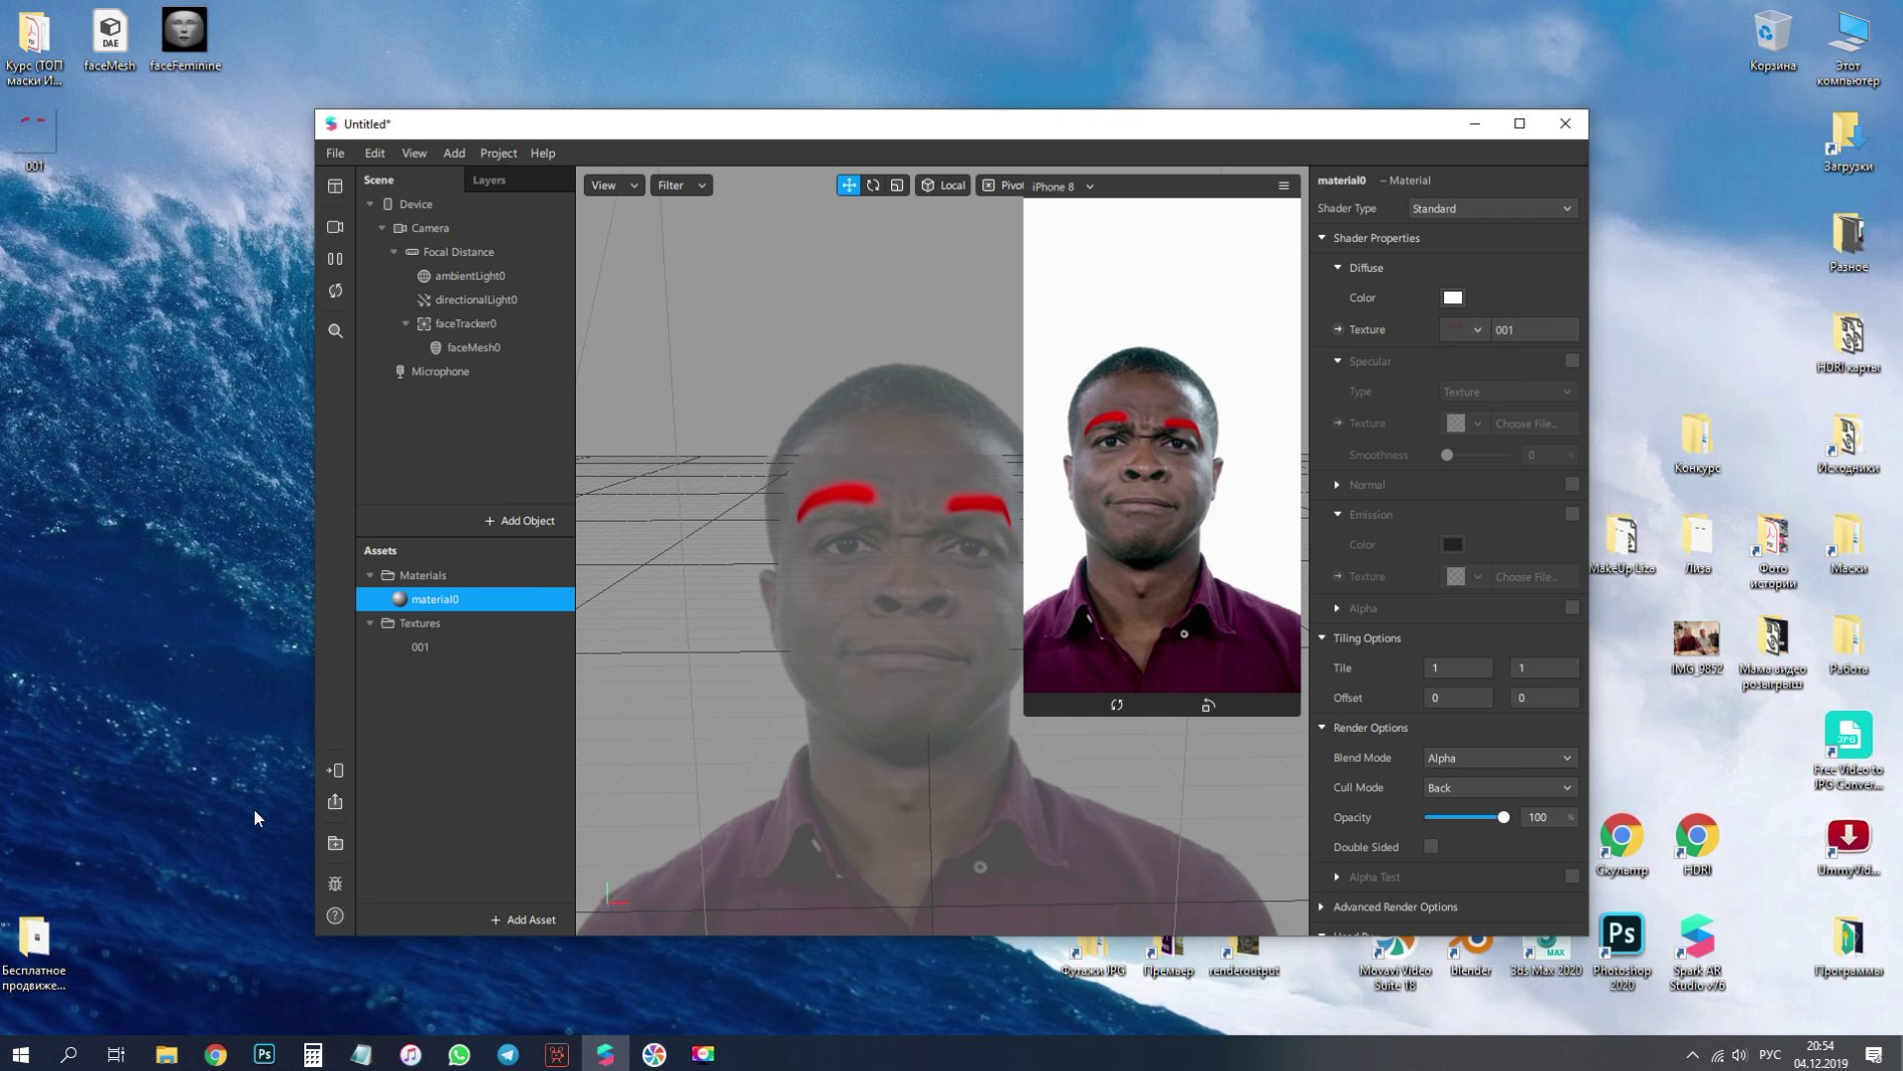
{"action": "left_click", "coordinate": [212, 587]}
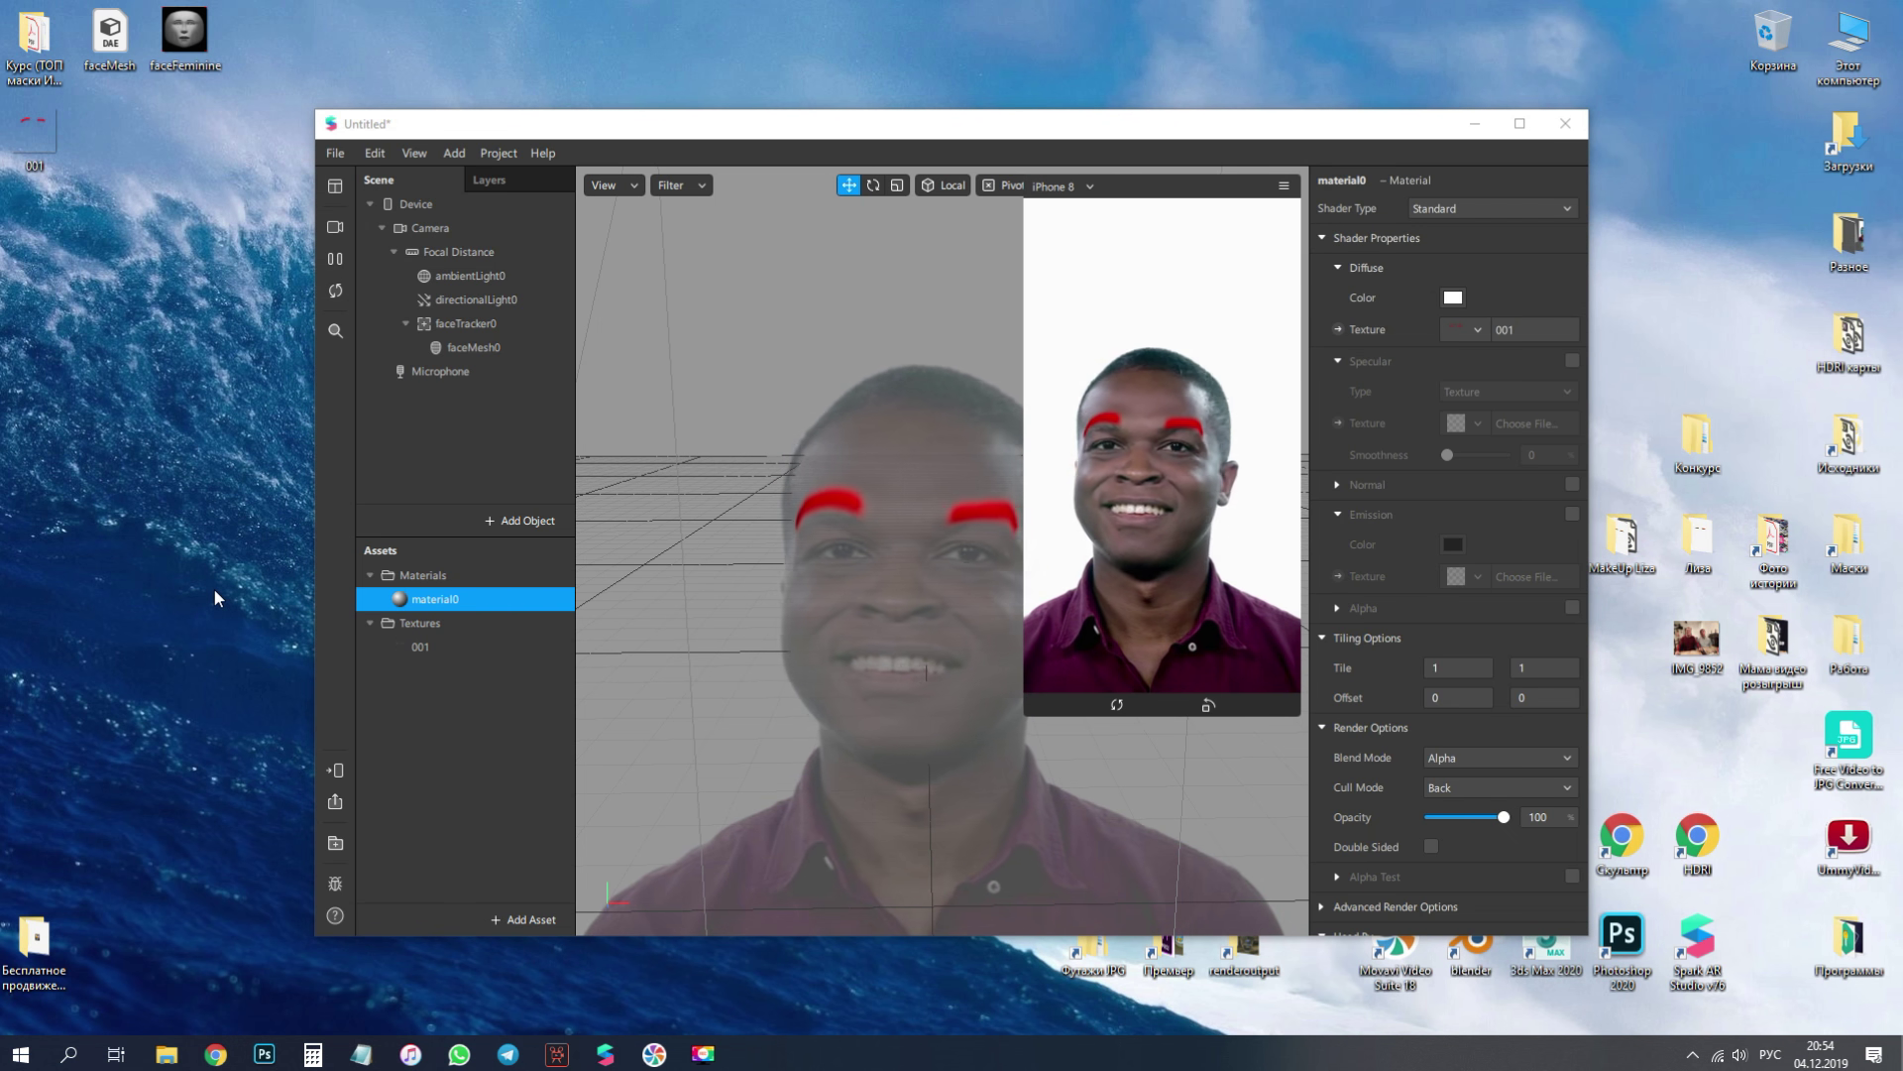
{"action": "left_click_drag", "start_coordinate": [110, 50], "coordinate": [472, 778]}
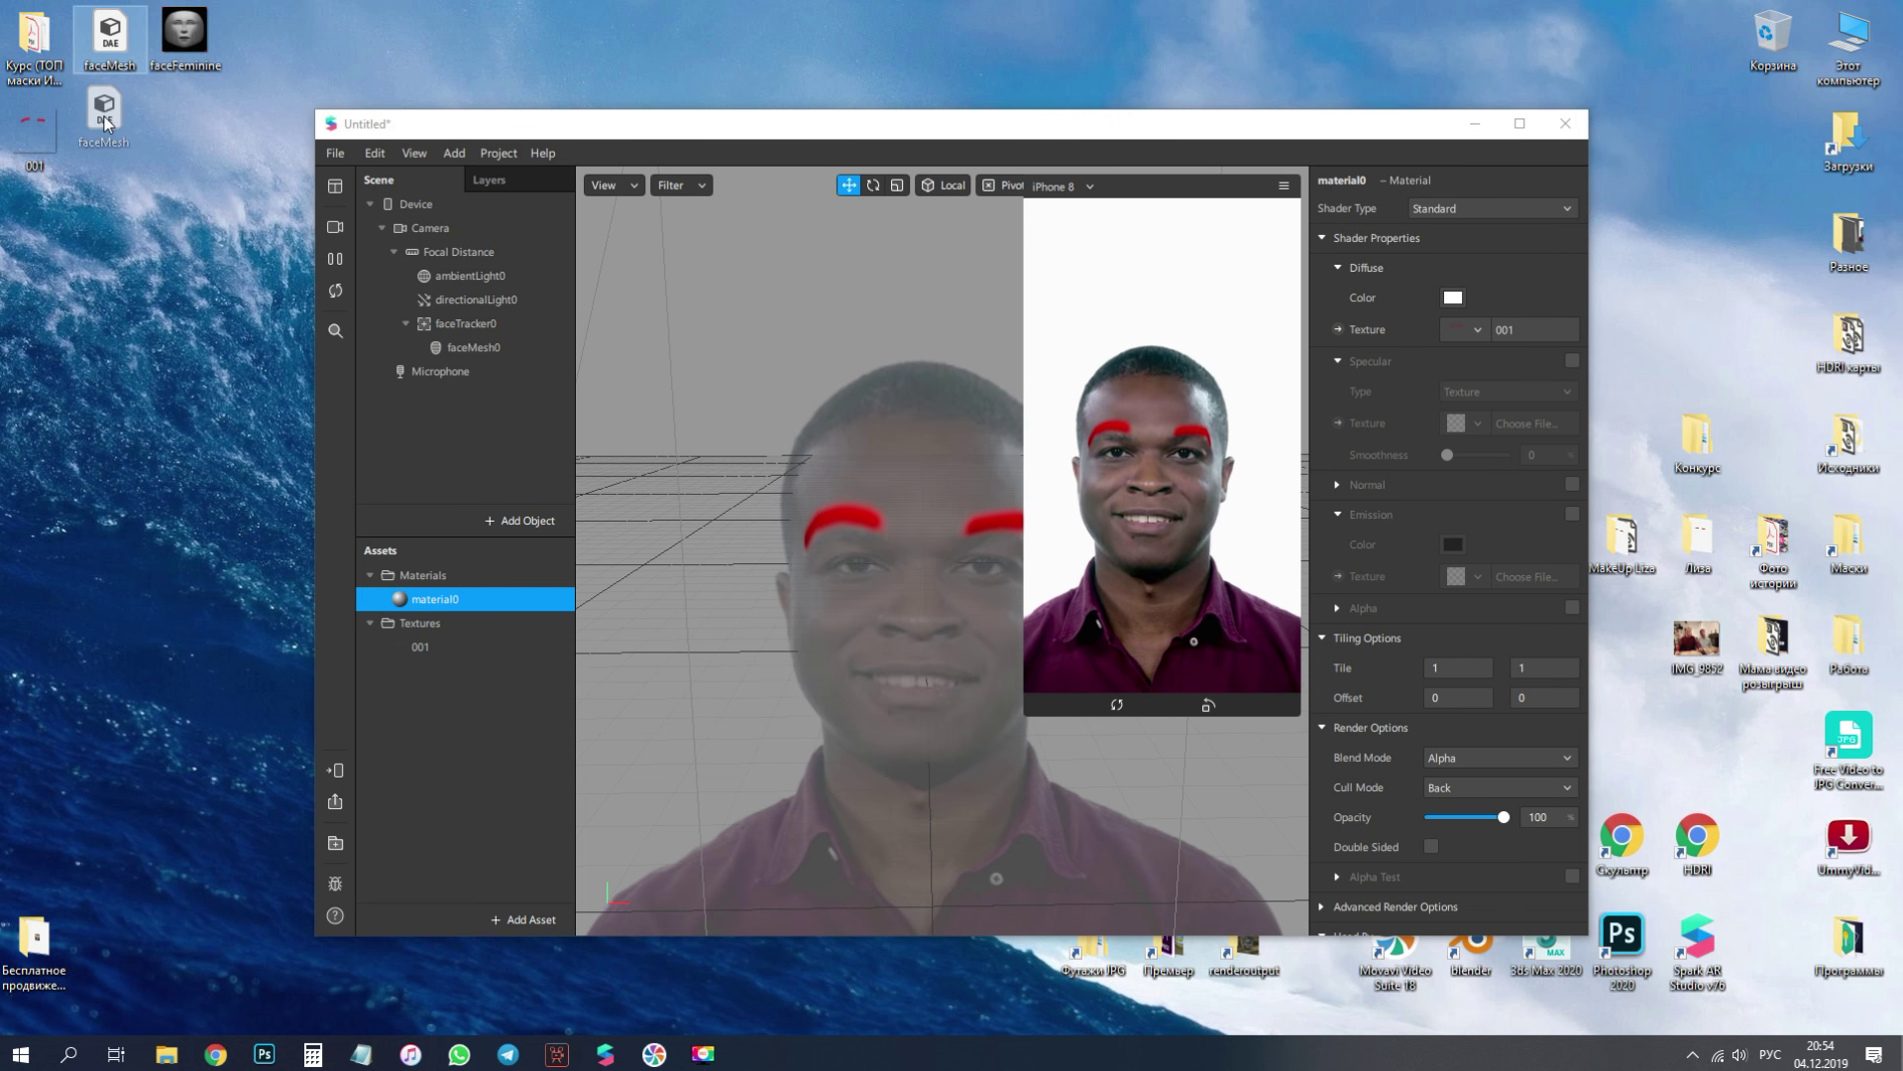
{"action": "left_click", "coordinate": [492, 347]}
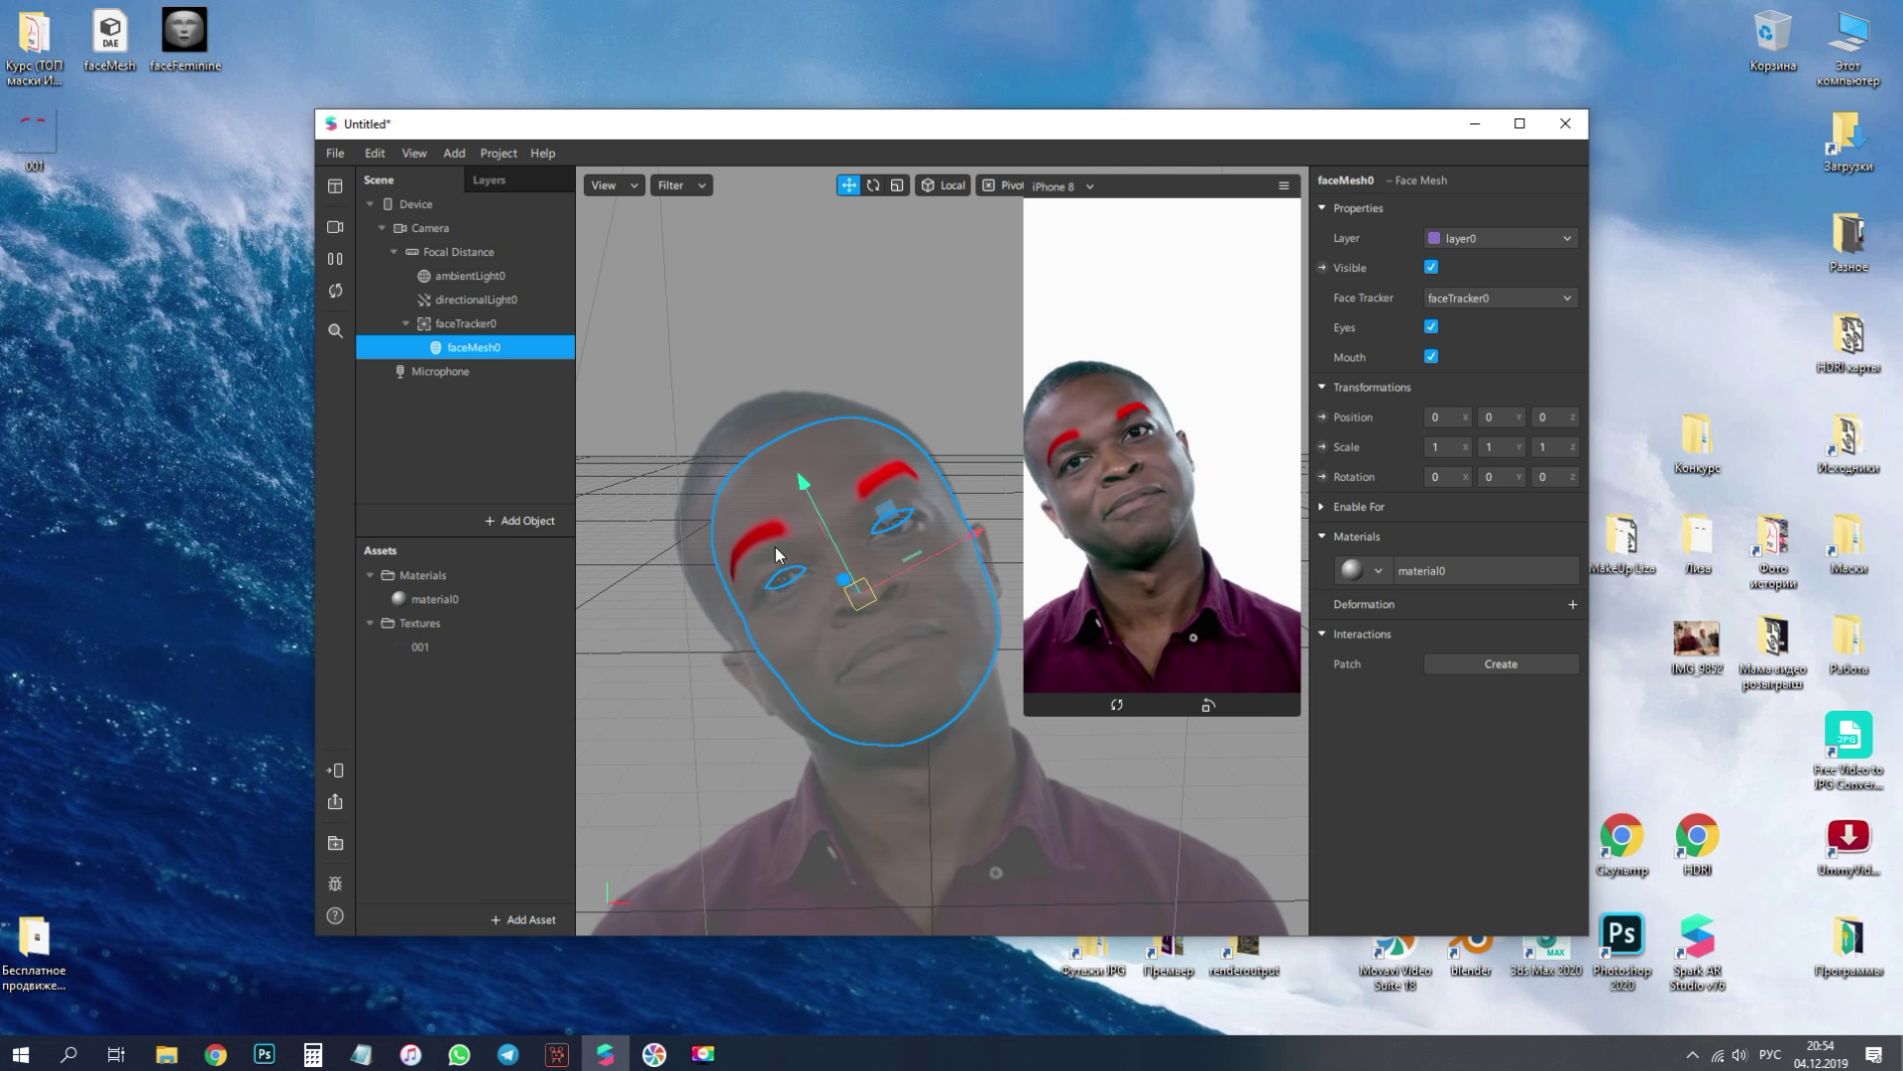
- Drag the faceMesh model file into Photoshop and accept creating a new 3D layer
{"action": "left_click_drag", "start_coordinate": [117, 50], "coordinate": [265, 1056]}
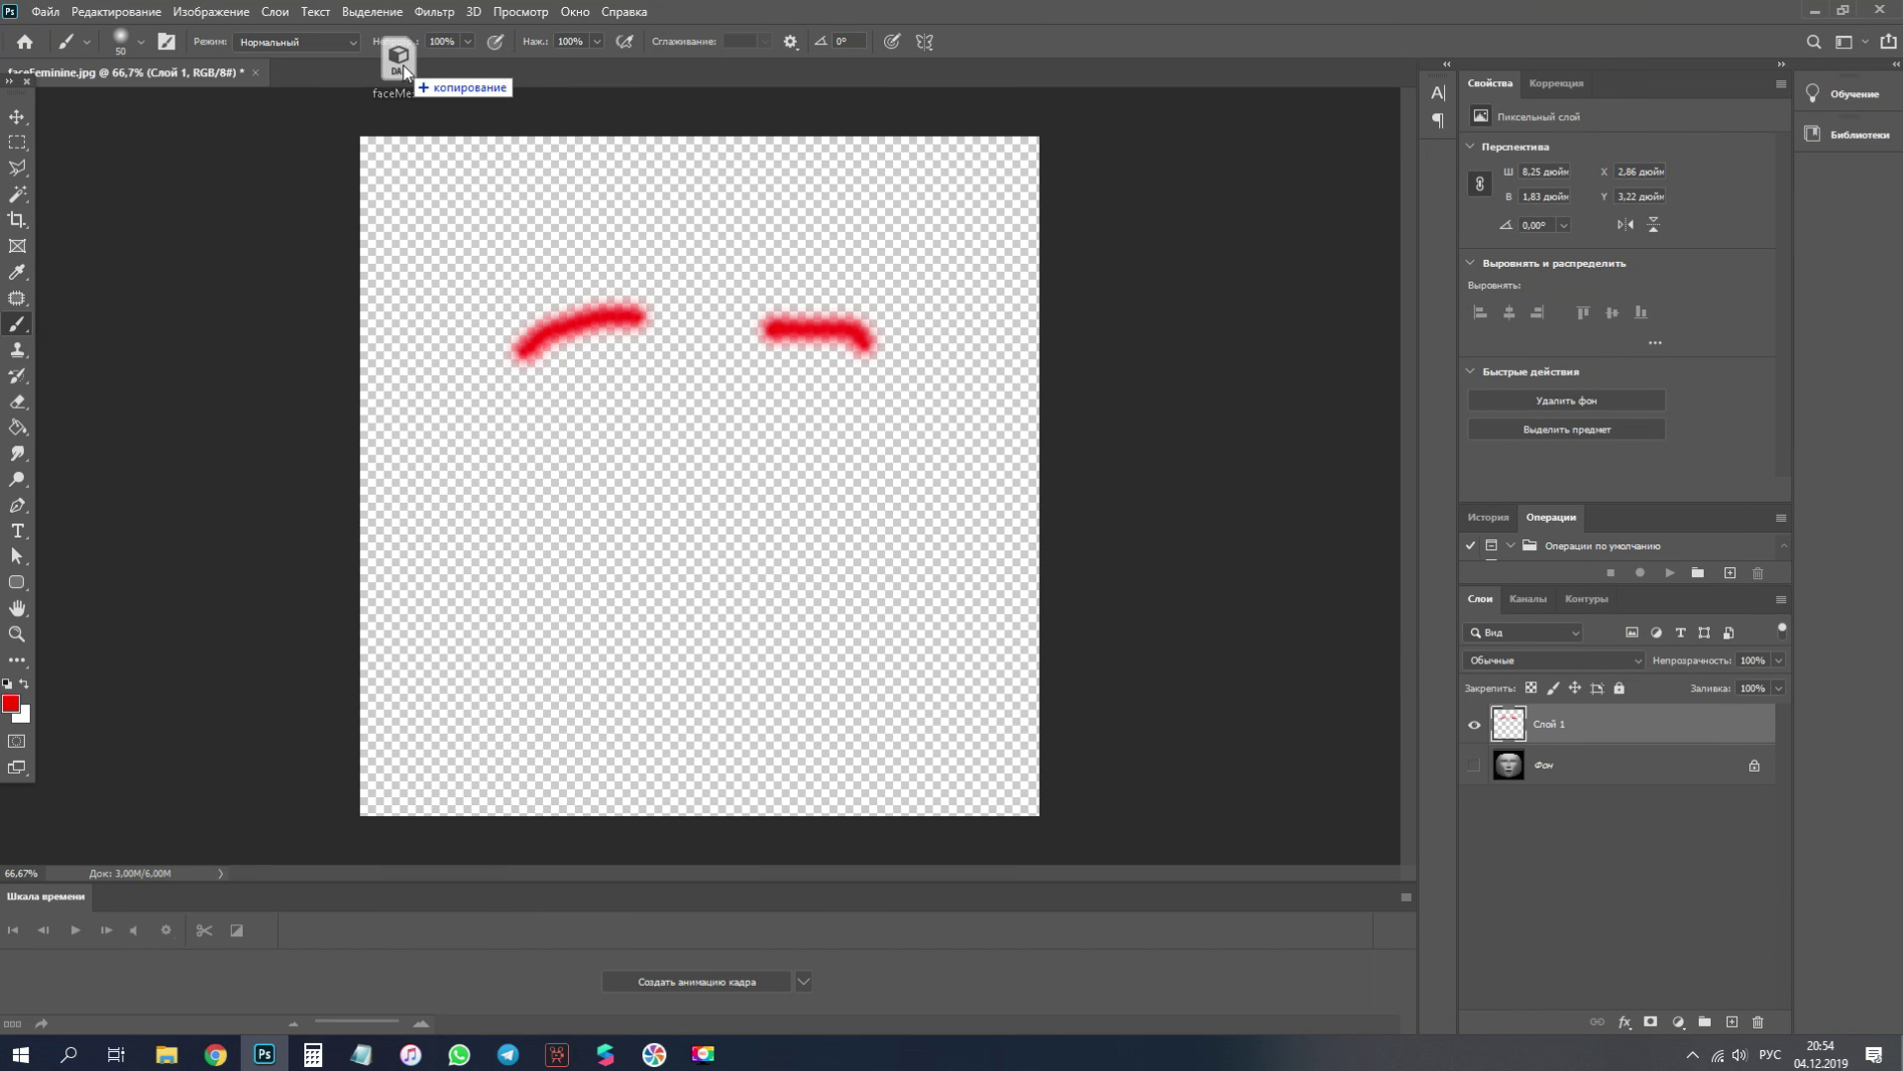
{"action": "left_click_drag", "start_coordinate": [265, 1057], "coordinate": [402, 65]}
{"action": "left_click", "coordinate": [1172, 208]}
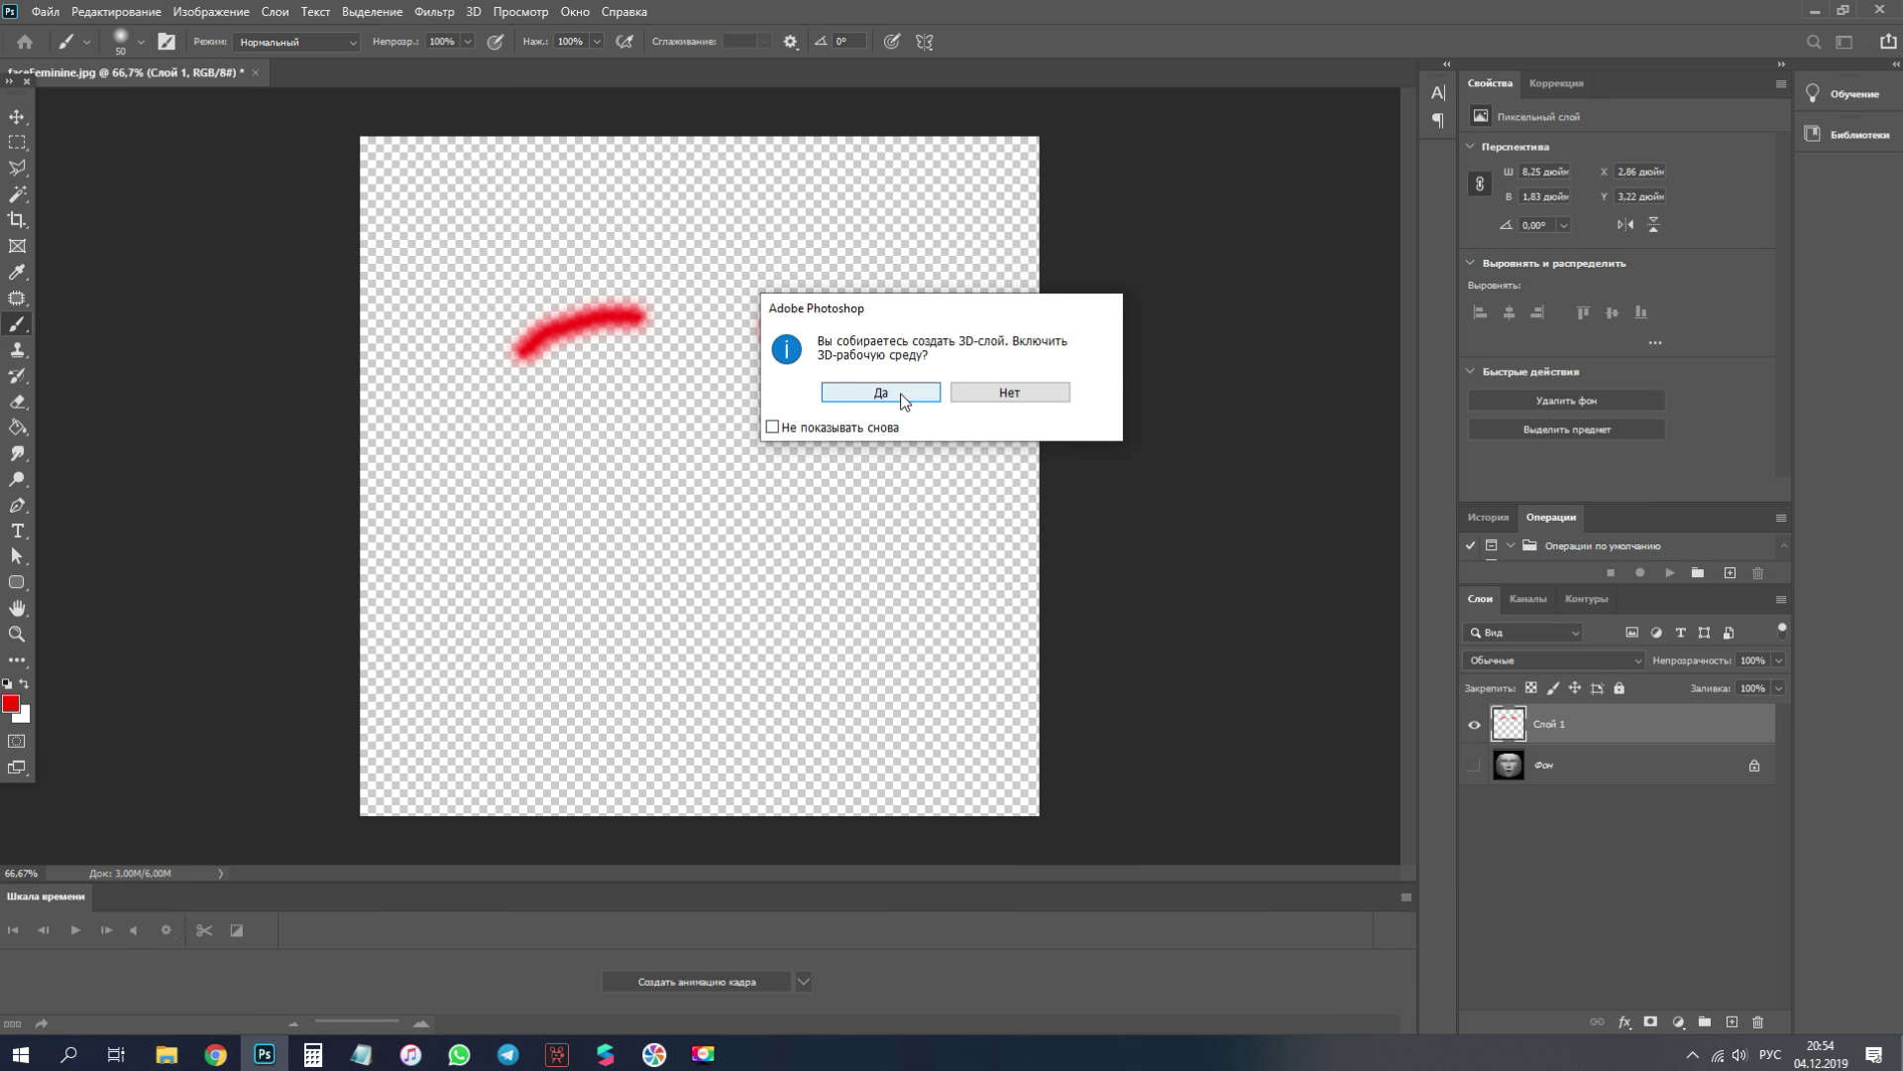
- Accept the 3D workspace, dismiss the colour profile prompts to open faceMesh.dae, and orbit the face
{"action": "left_click", "coordinate": [902, 394]}
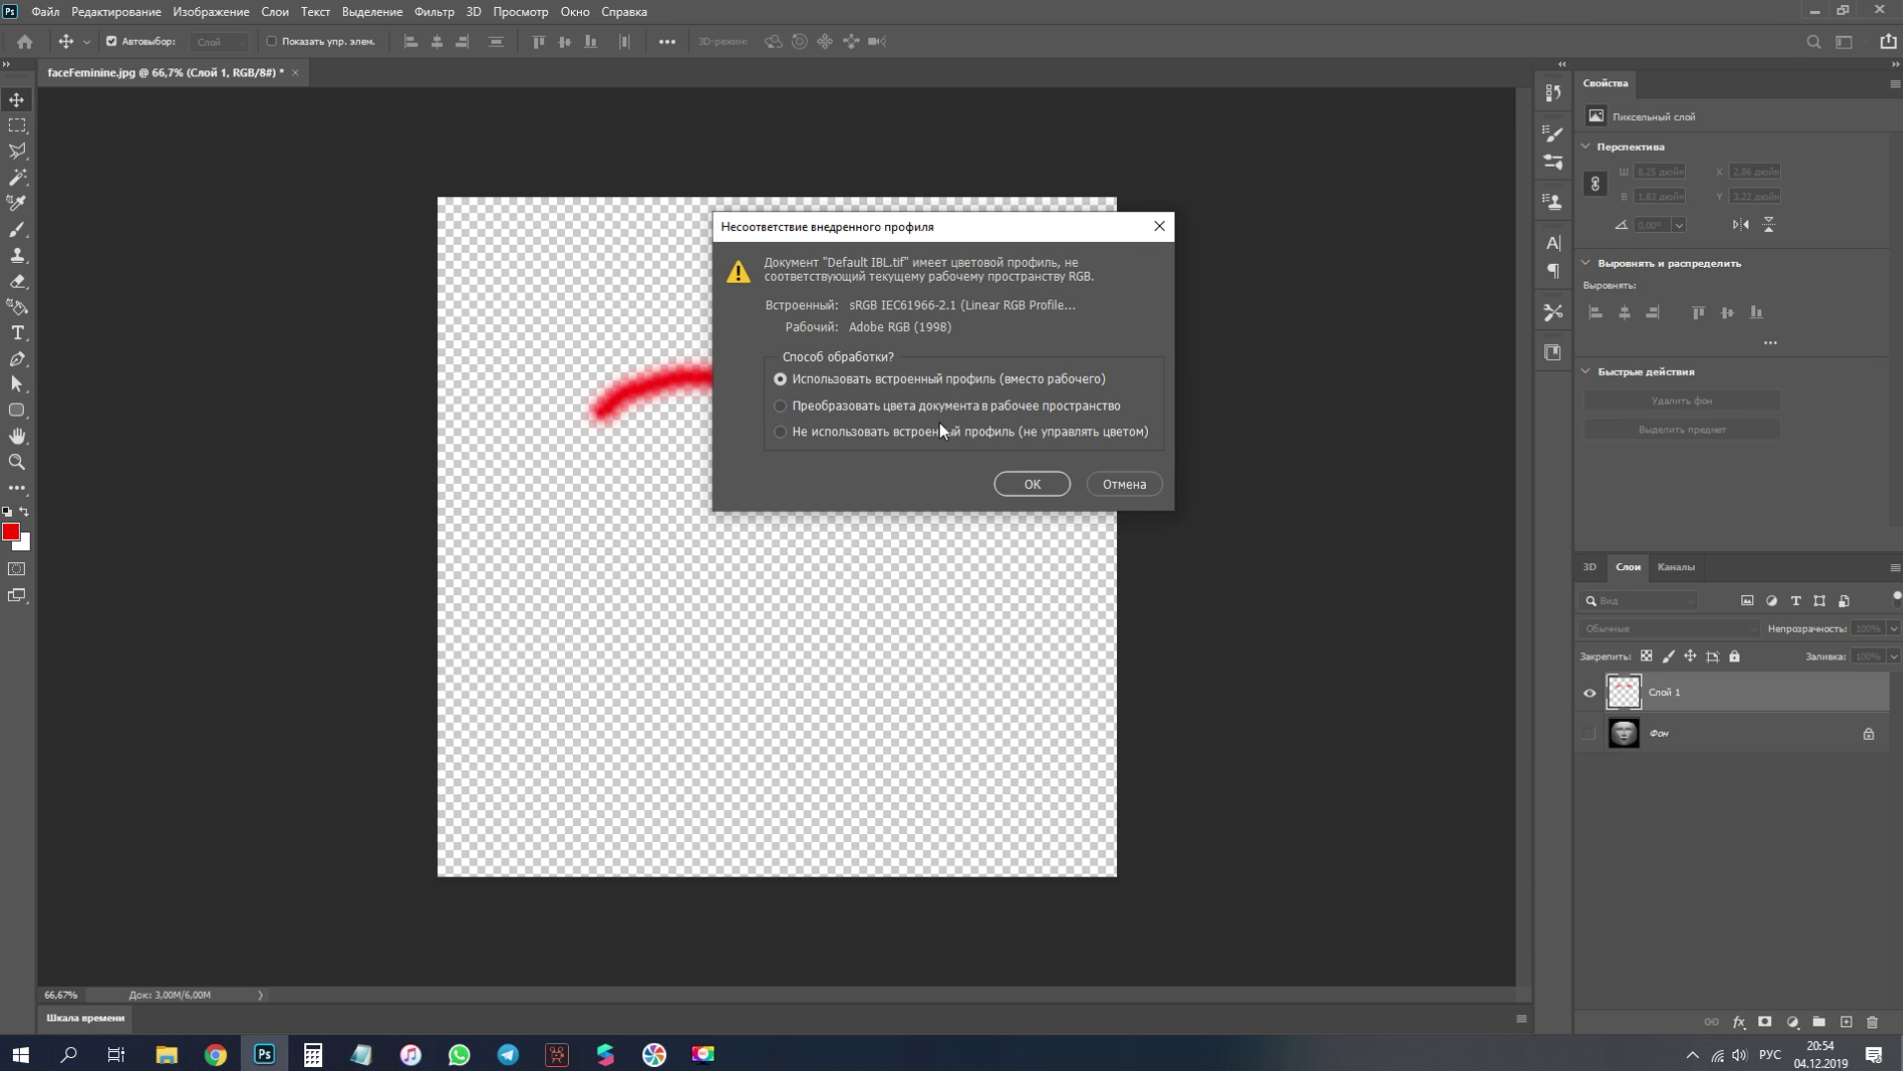
{"action": "left_click", "coordinate": [1001, 483]}
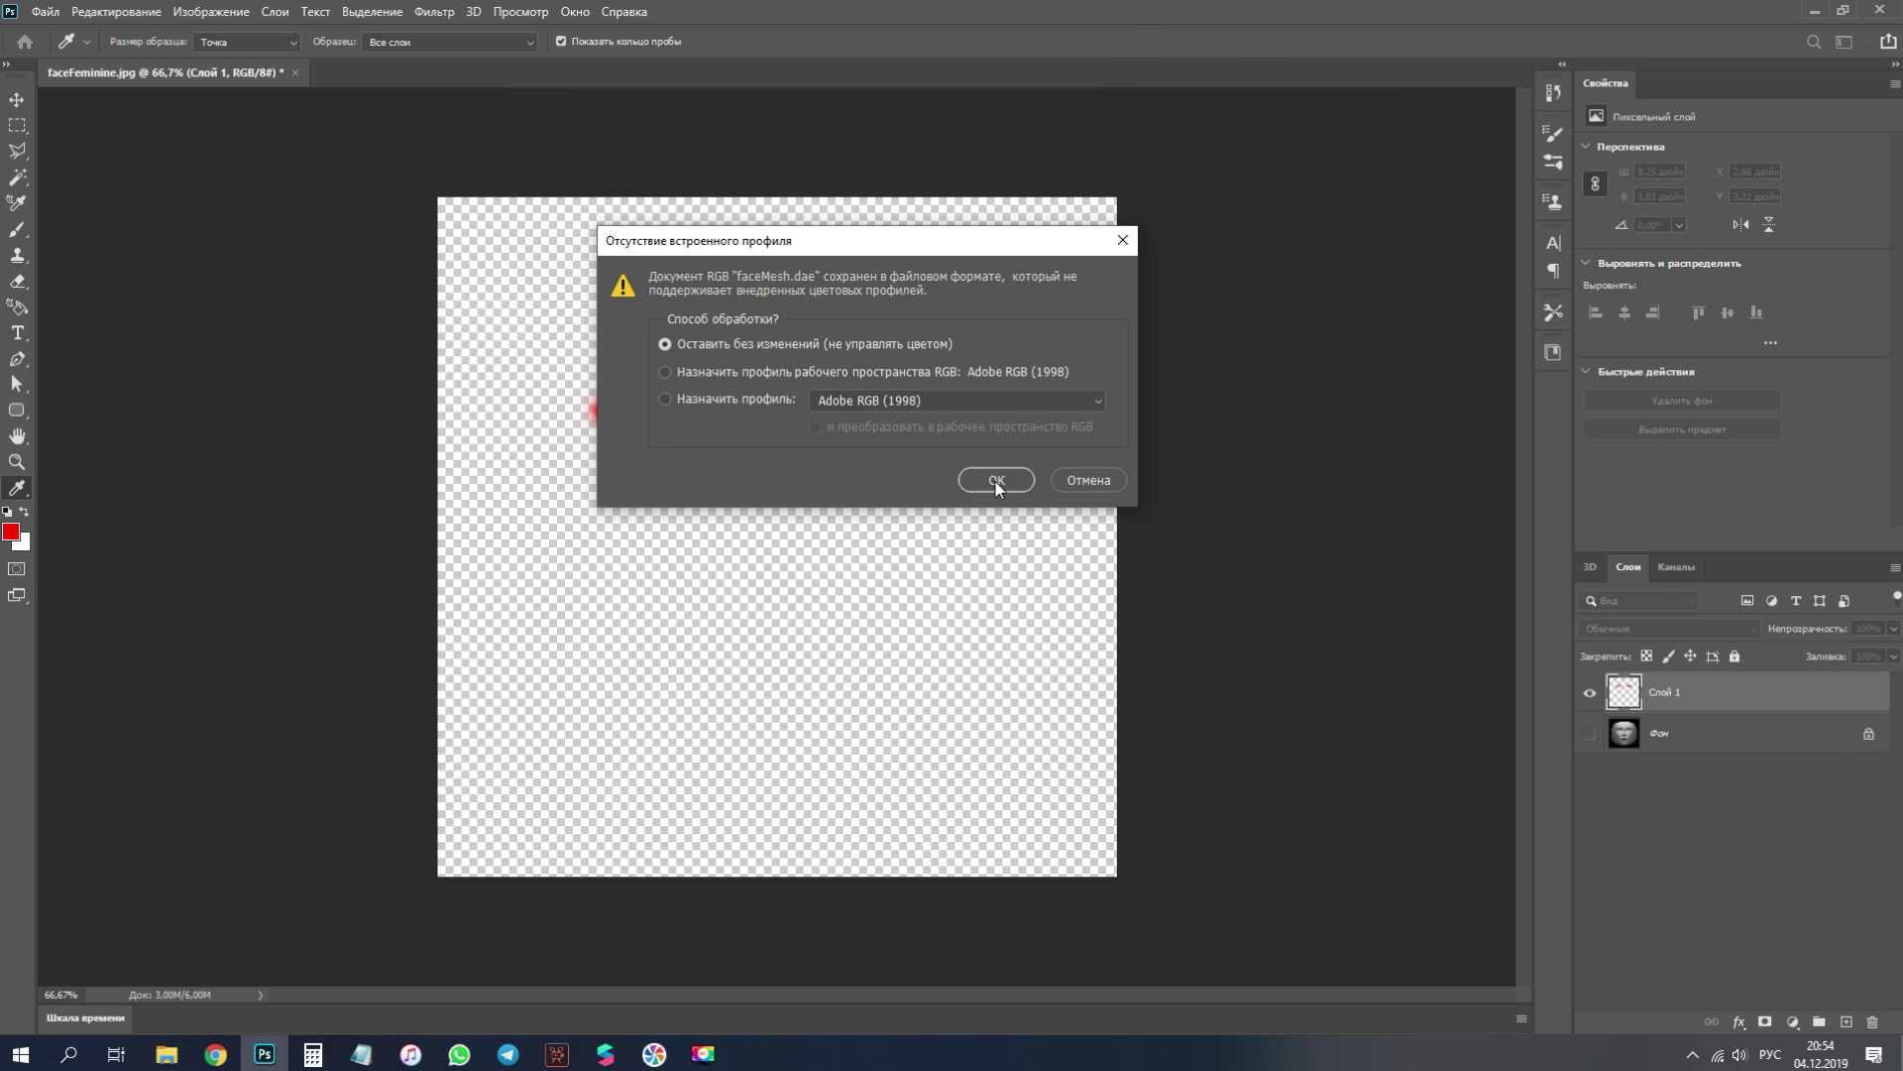
{"action": "left_click", "coordinate": [996, 480]}
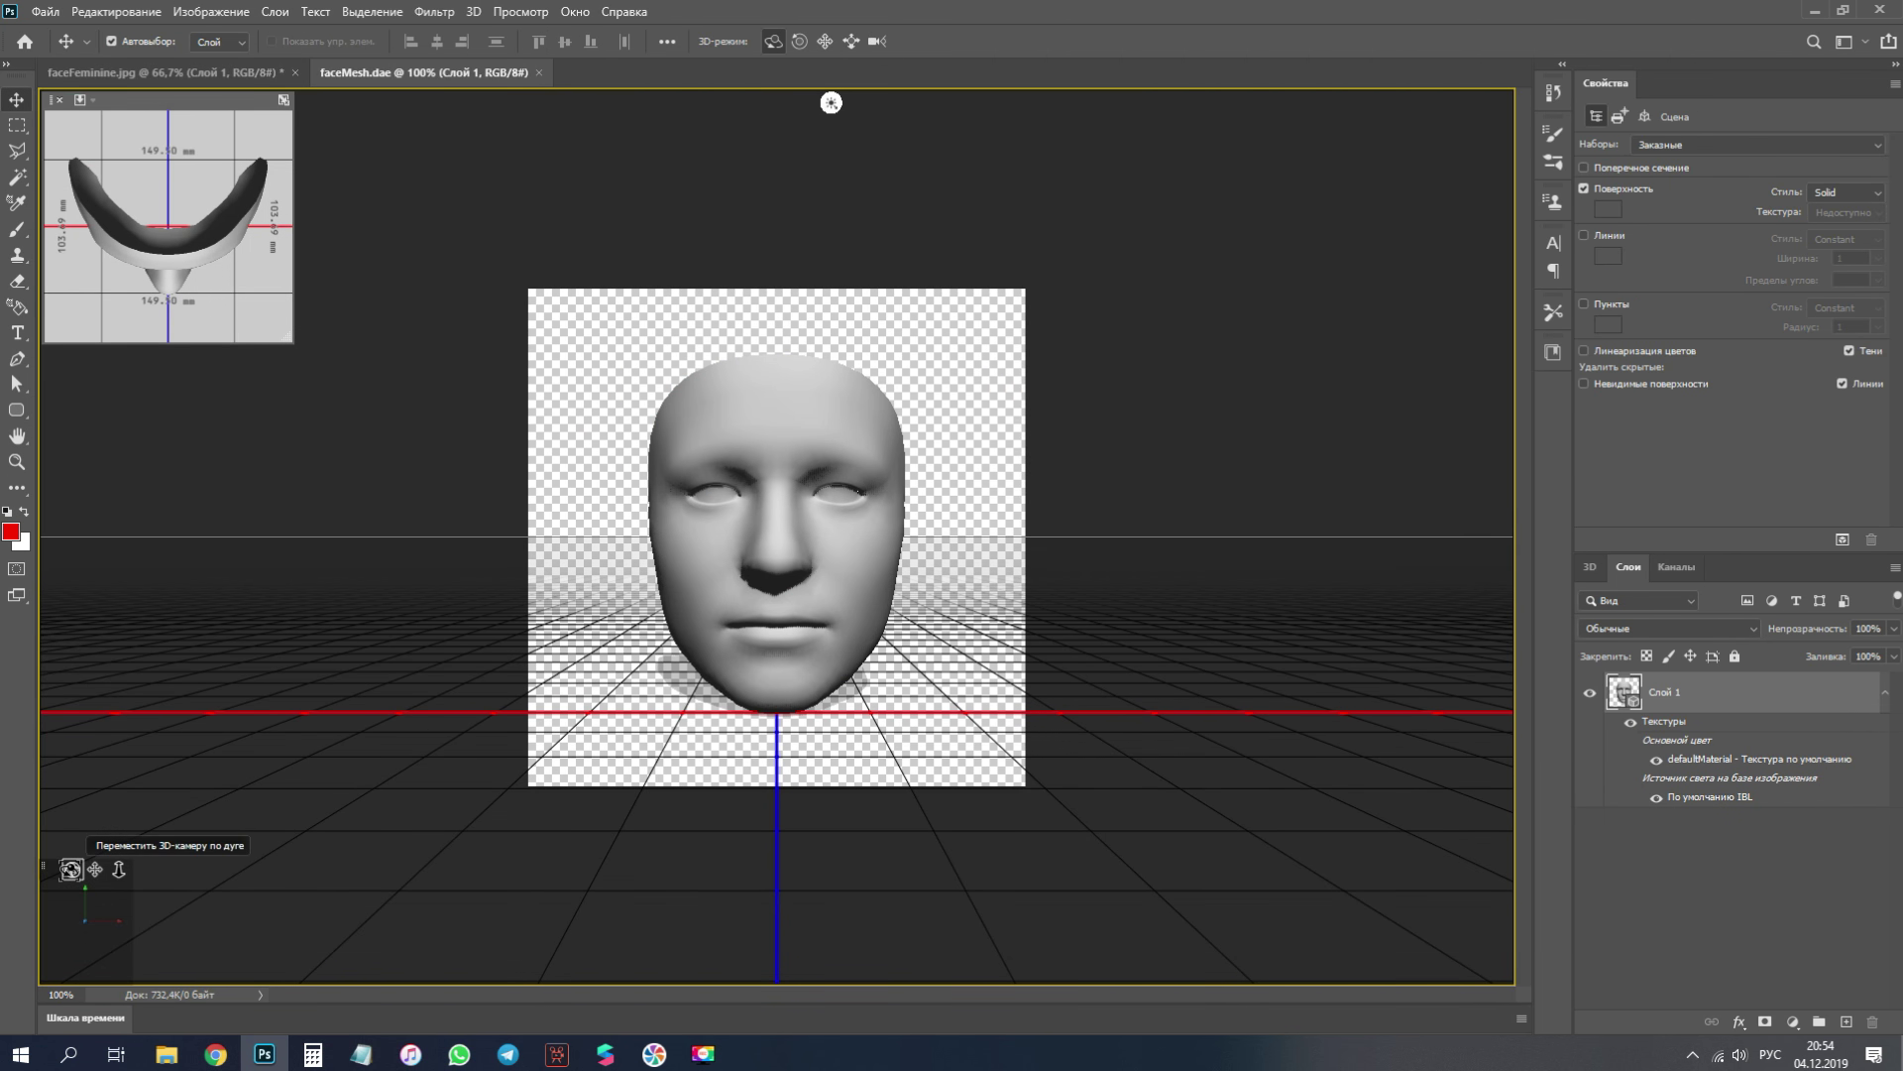
{"action": "mouse_move", "coordinate": [71, 869]}
{"action": "left_mouse_down"}
{"action": "mouse_move", "coordinate": [117, 870]}
{"action": "mouse_move", "coordinate": [123, 963]}
{"action": "mouse_move", "coordinate": [491, 842]}
{"action": "left_mouse_up"}
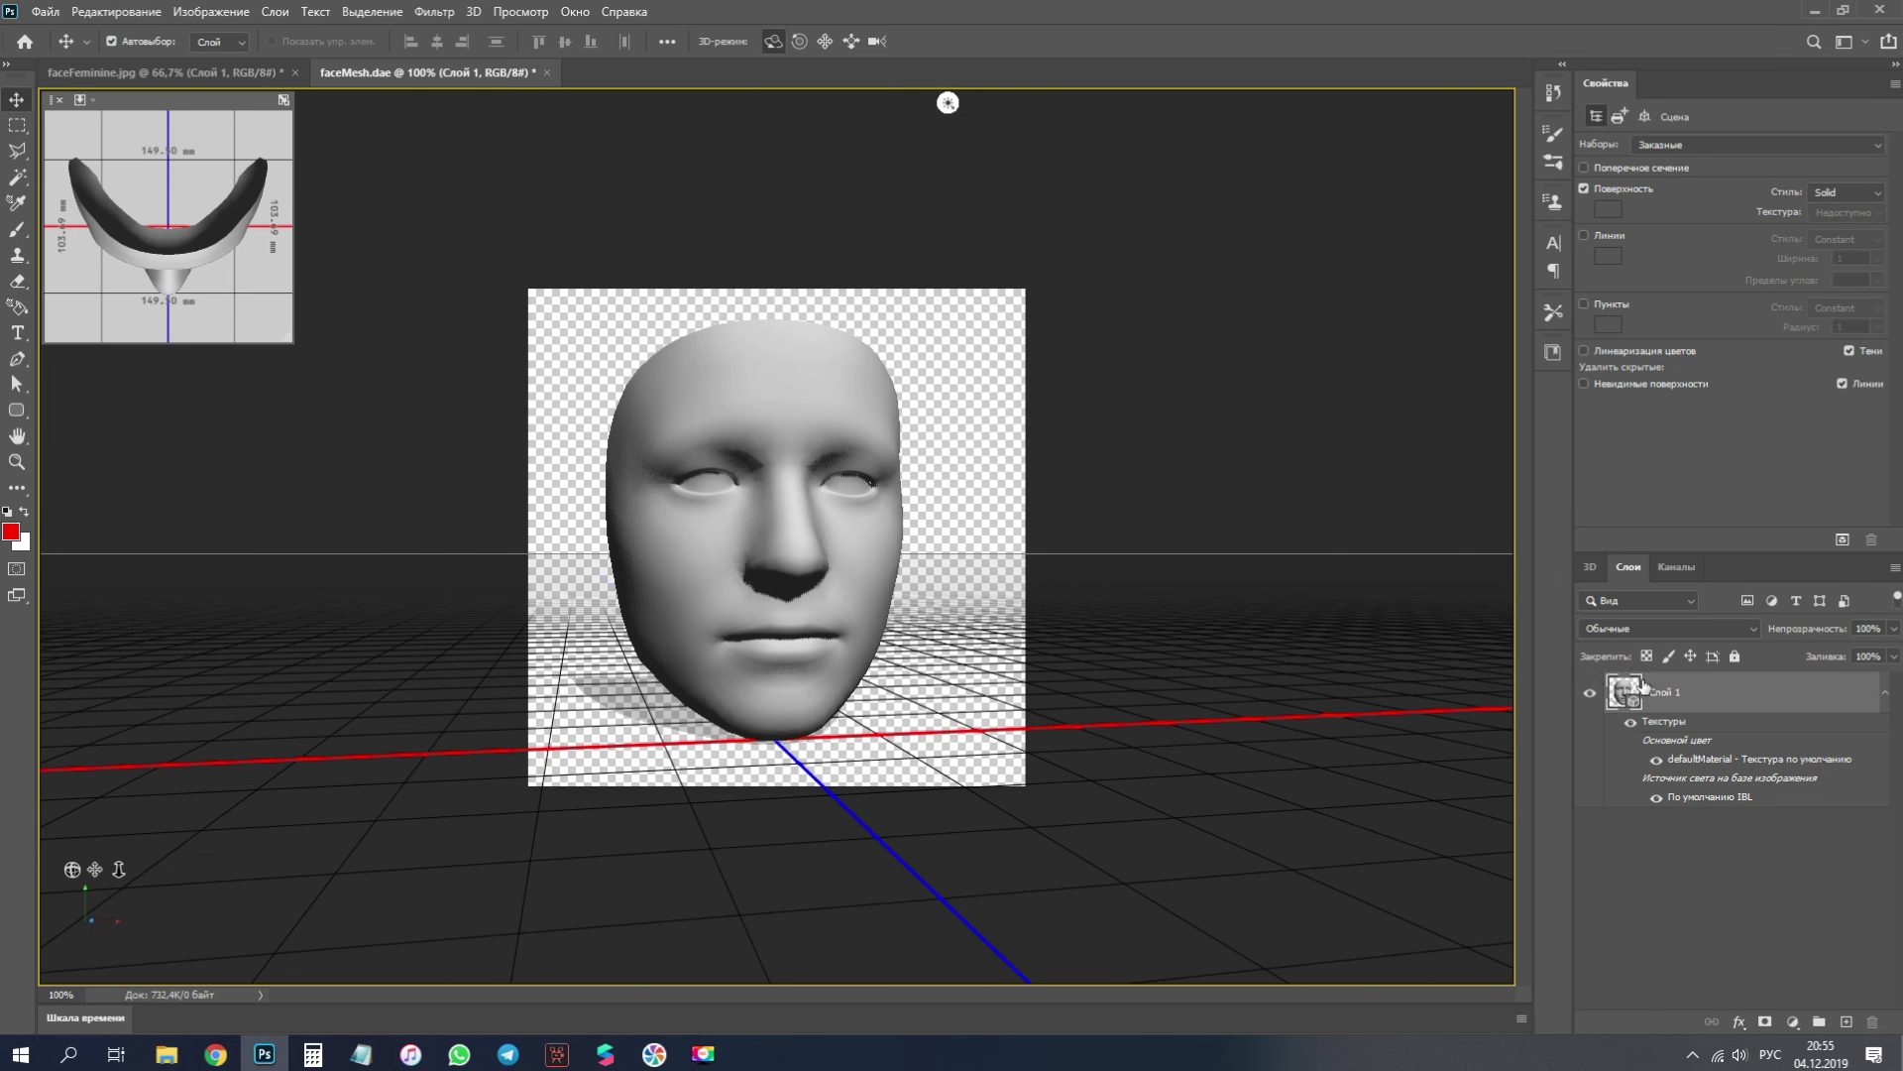
- Open the defaultMaterial texture and place the faceFeminine image onto it
{"action": "double_click", "coordinate": [1703, 760]}
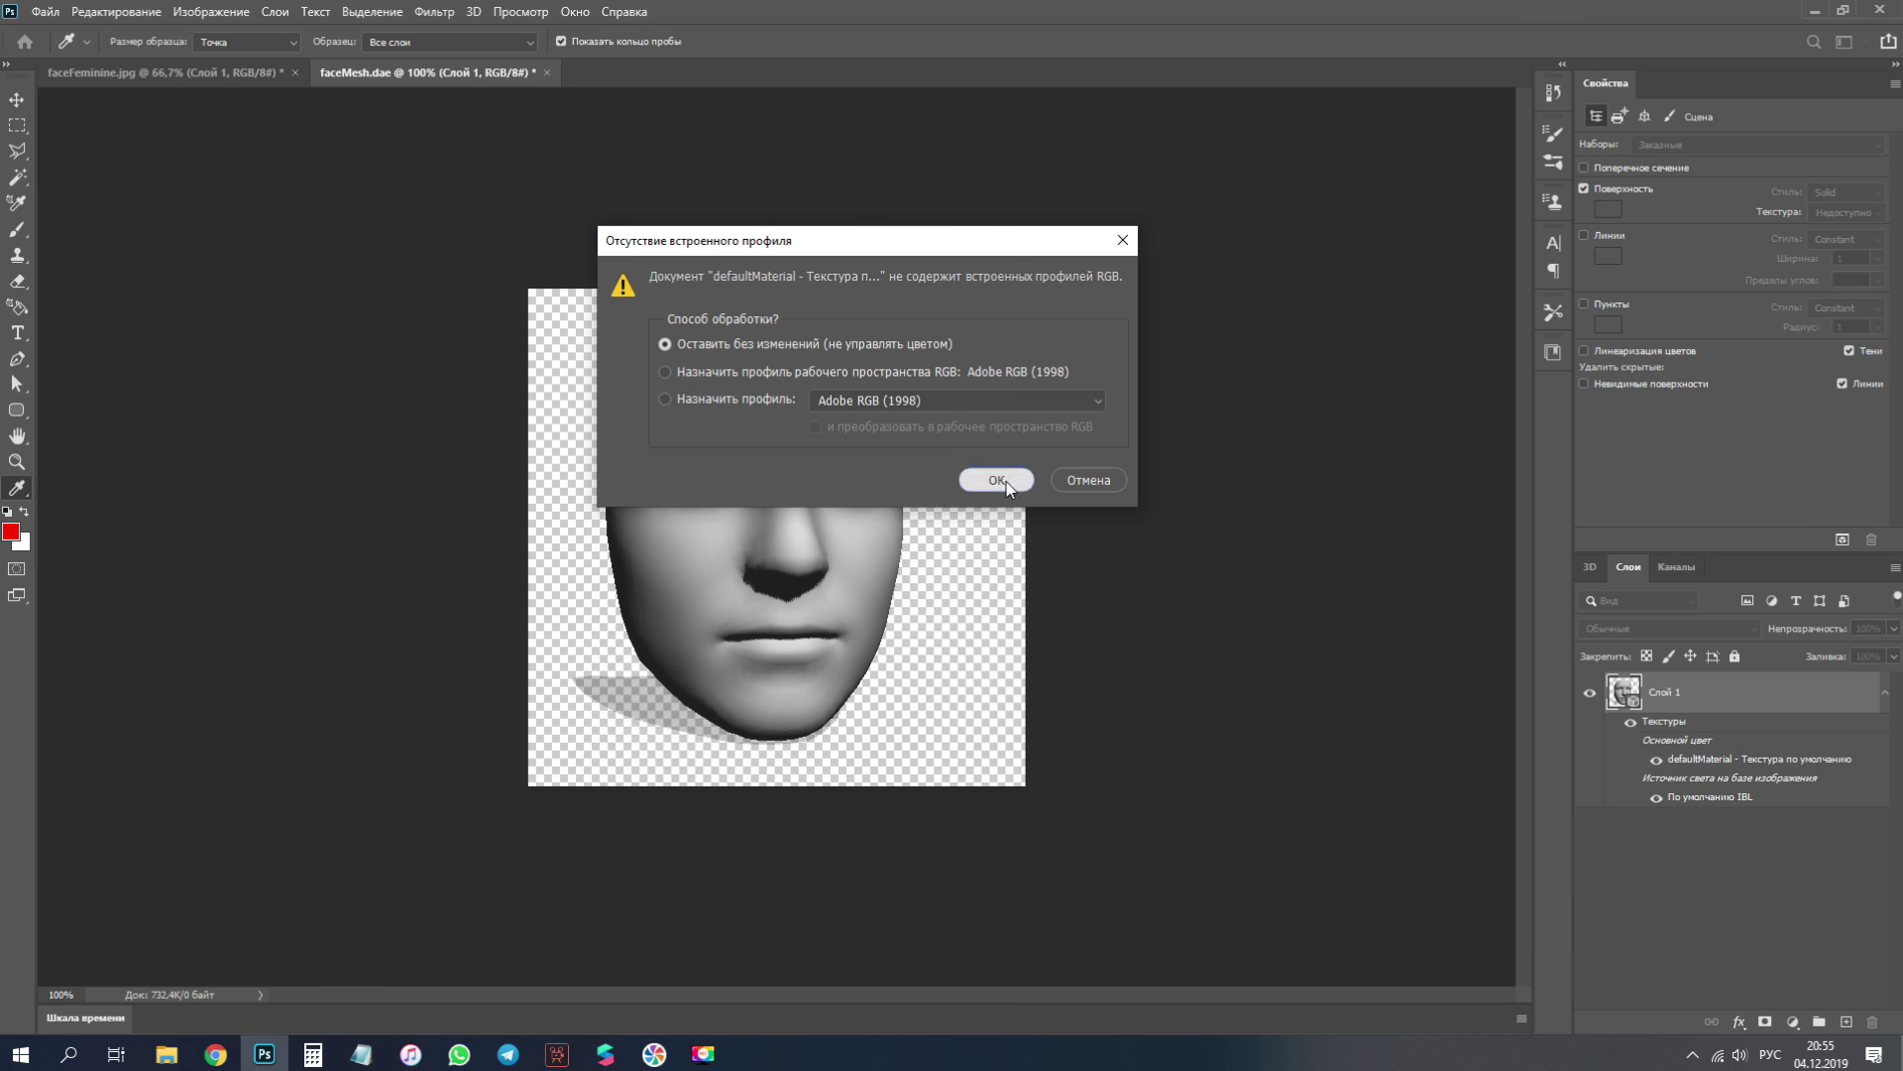
{"action": "left_click", "coordinate": [1007, 480]}
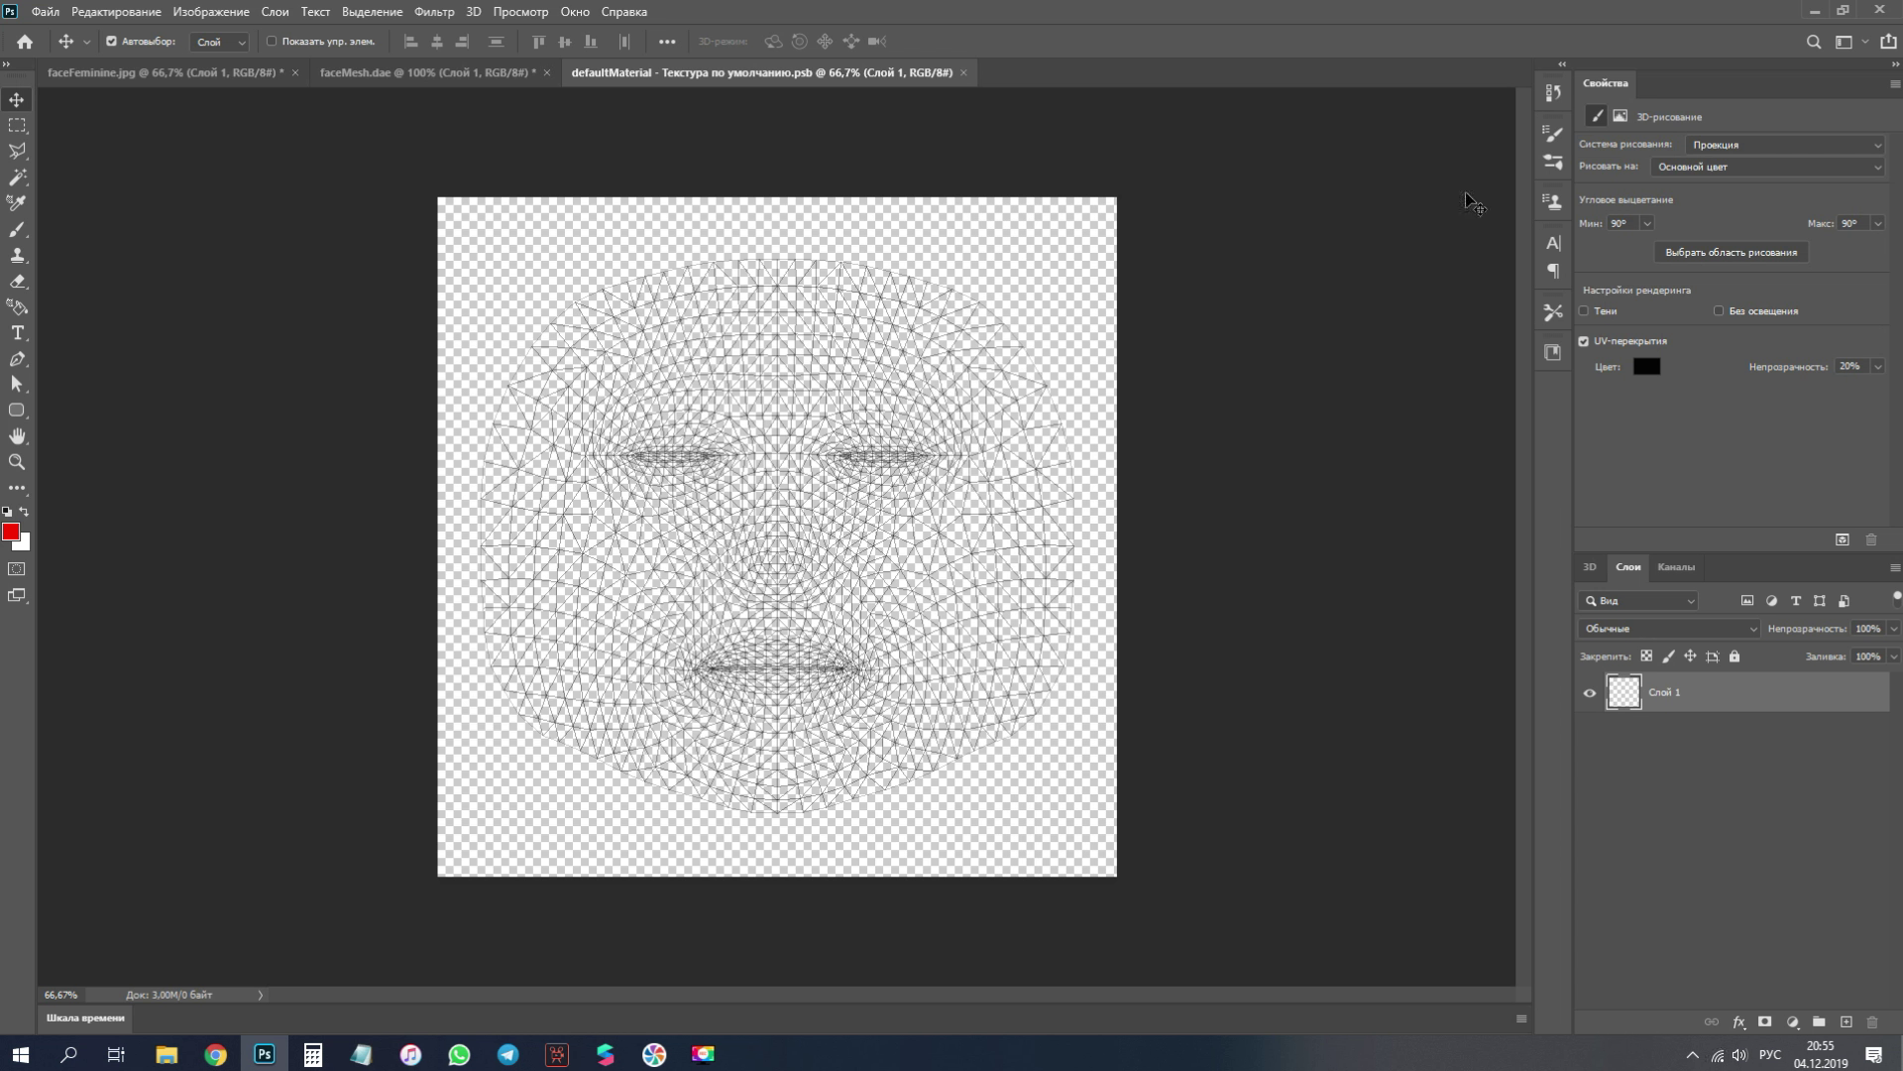
{"action": "left_click", "coordinate": [1812, 12]}
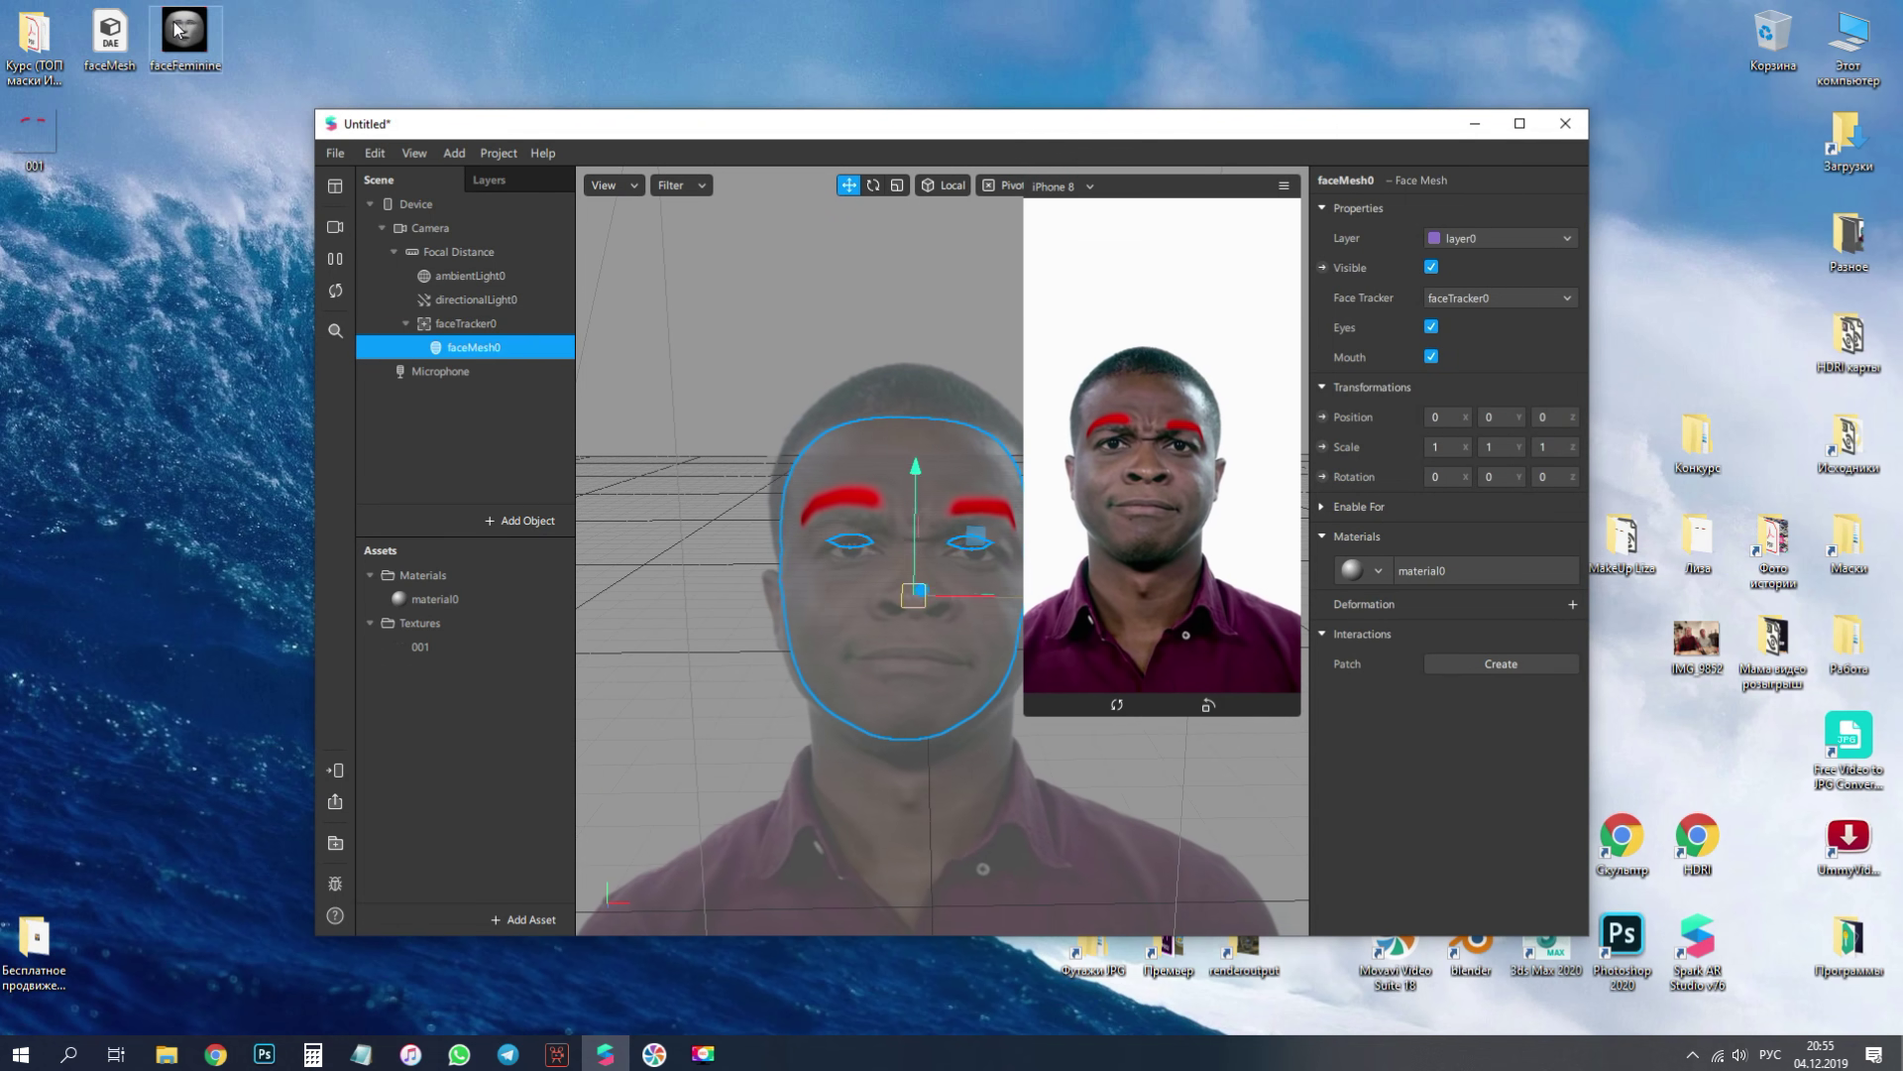
{"action": "left_click", "coordinate": [263, 1054]}
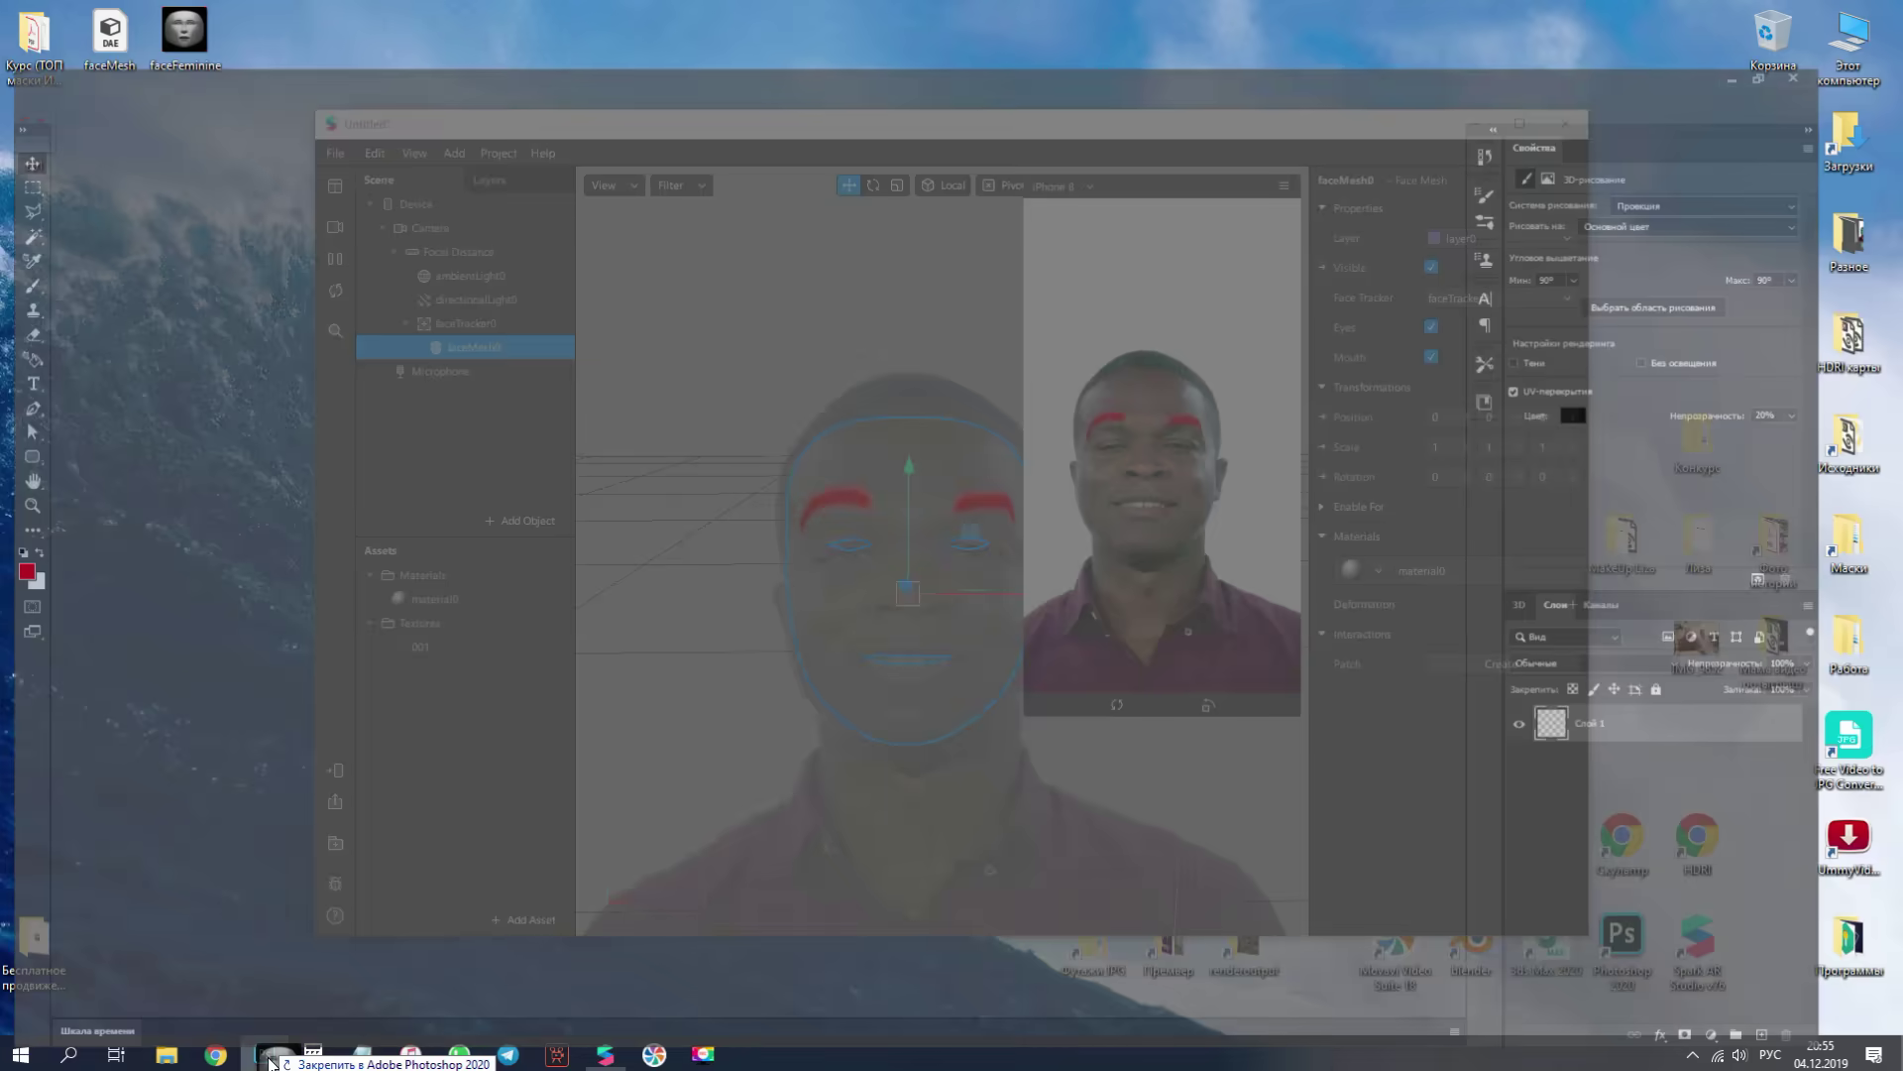
{"action": "left_click", "coordinate": [952, 533]}
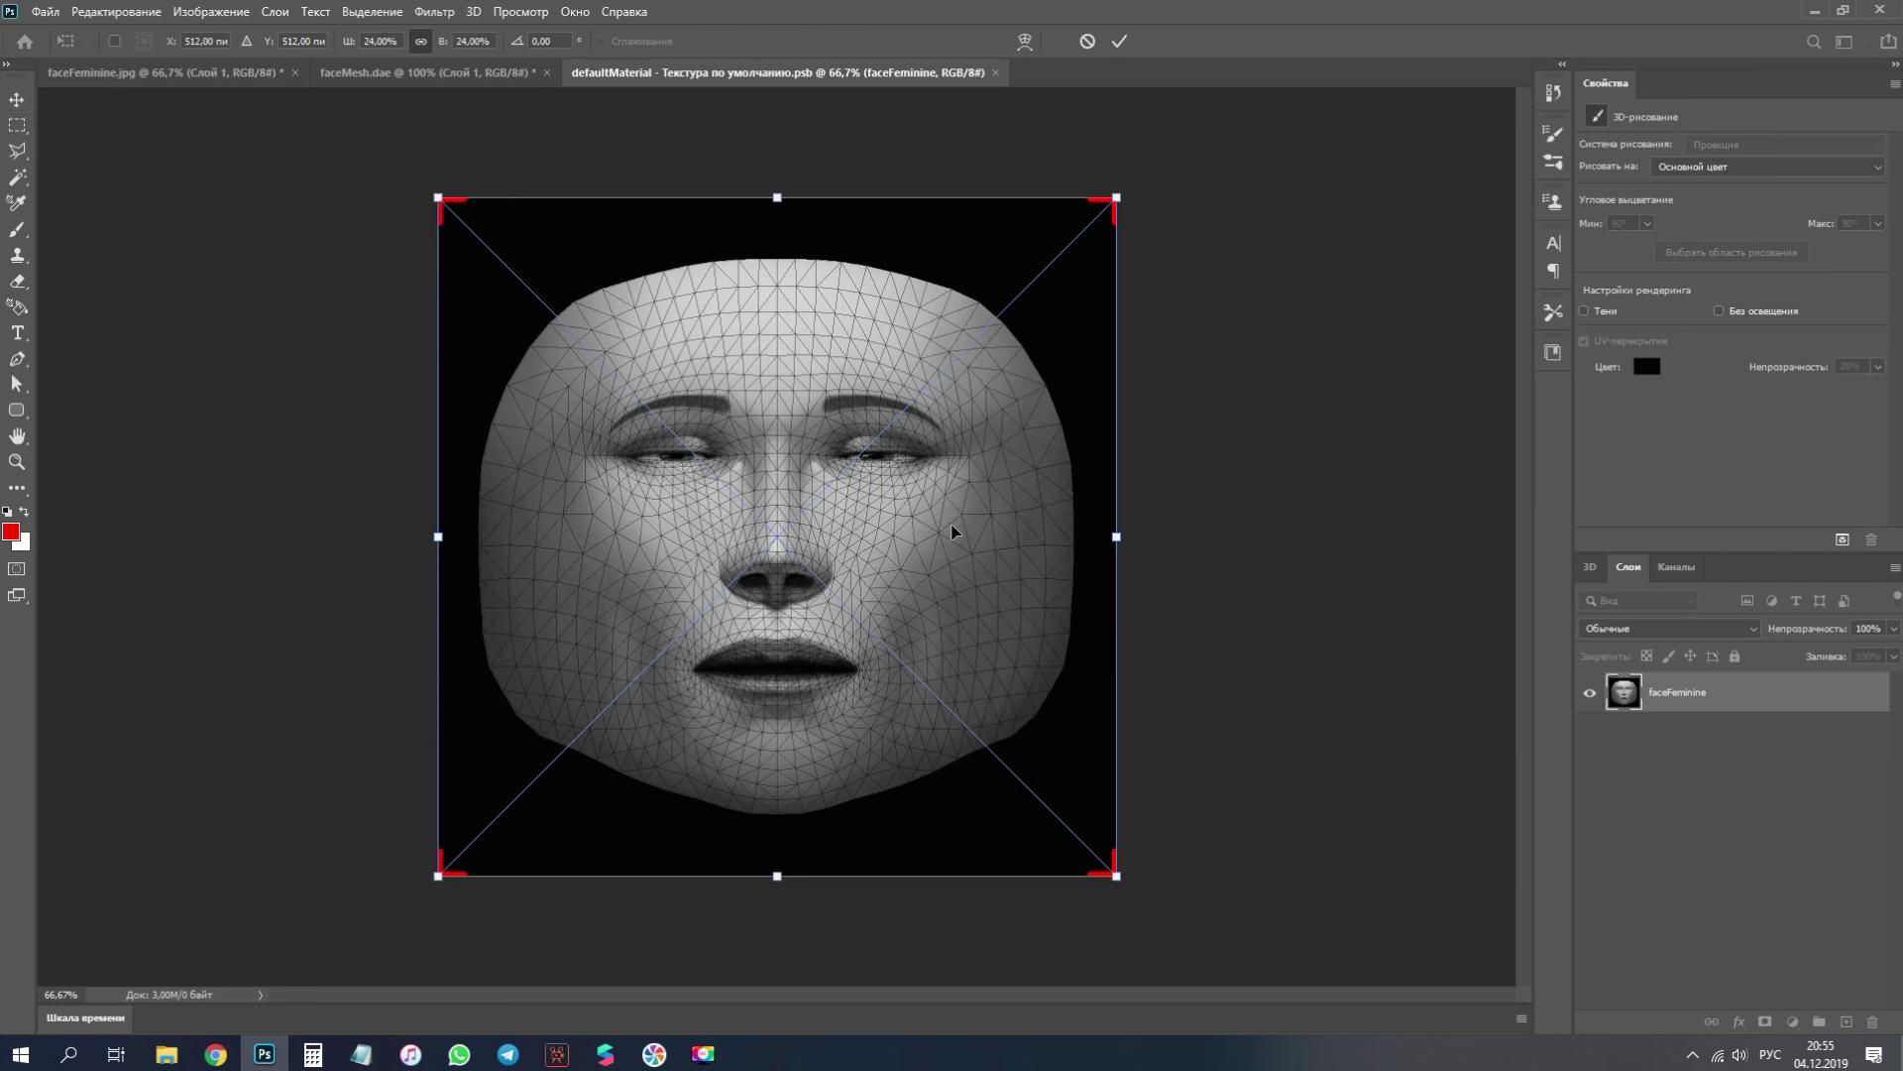
{"action": "key", "text": "Return"}
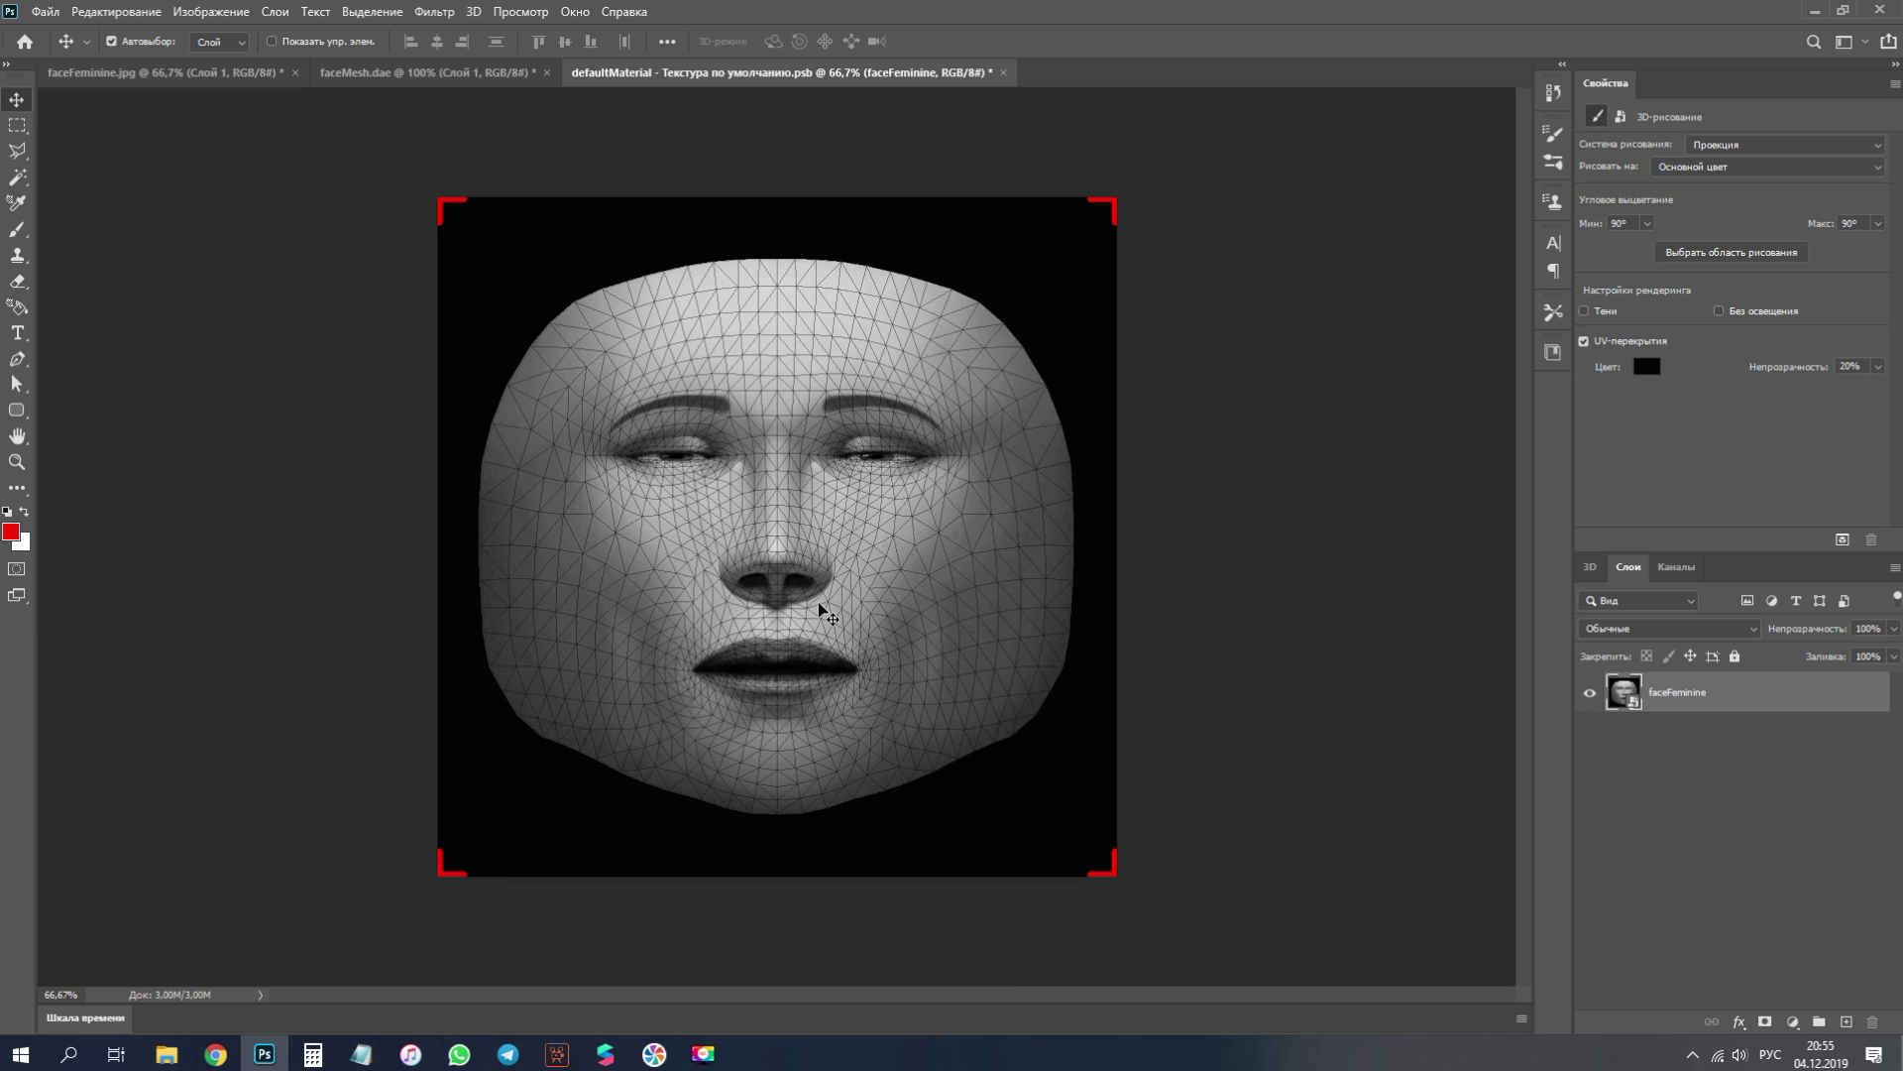
- Zoom and pan across the face texture to inspect it under the UV wireframe
{"action": "scroll", "coordinate": [795, 494], "scroll_direction": "up", "scroll_amount": 1}
{"action": "scroll", "coordinate": [794, 494], "scroll_direction": "up", "scroll_amount": 1}
{"action": "scroll", "coordinate": [794, 496], "scroll_direction": "down", "scroll_amount": 1}
{"action": "scroll", "coordinate": [798, 506], "scroll_direction": "up", "scroll_amount": 1}
{"action": "left_click_drag", "start_coordinate": [802, 417], "coordinate": [768, 426]}
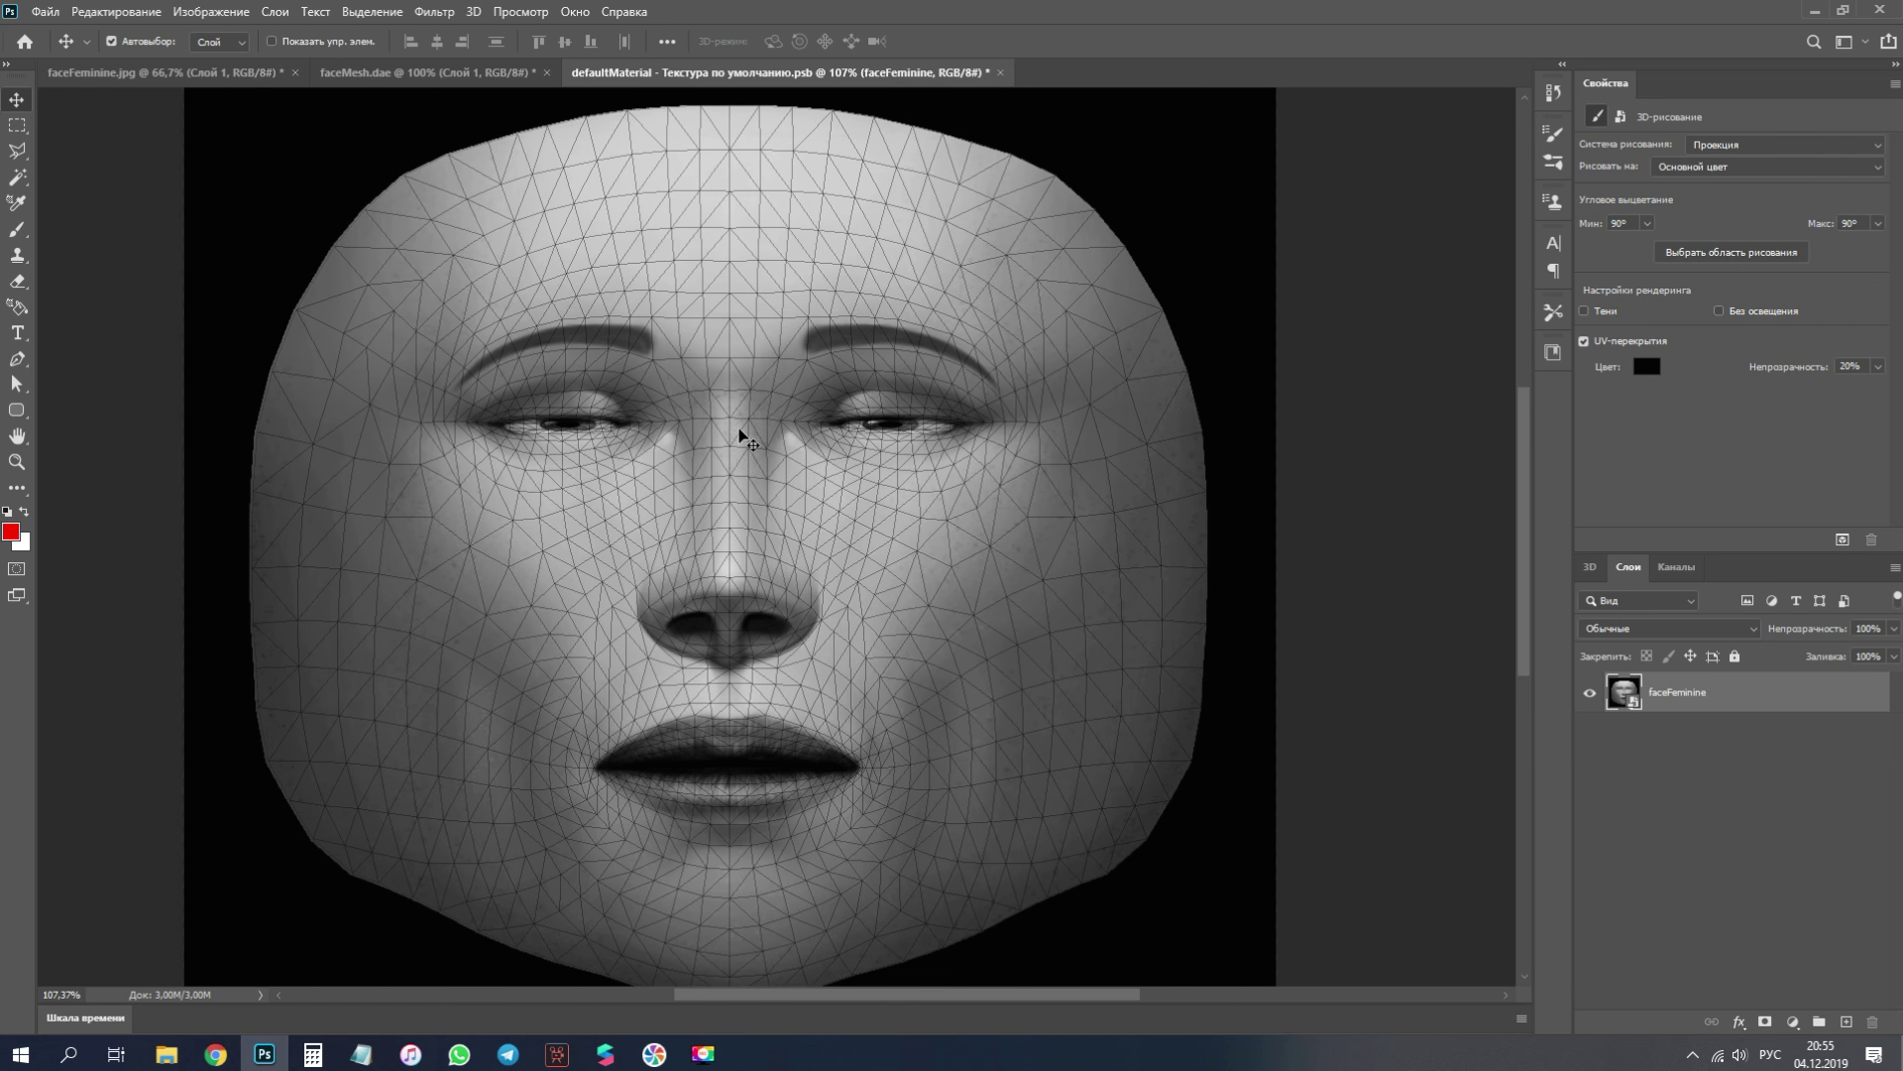
{"action": "scroll", "coordinate": [694, 409], "scroll_direction": "down", "scroll_amount": 1}
{"action": "scroll", "coordinate": [693, 417], "scroll_direction": "up", "scroll_amount": 1}
{"action": "scroll", "coordinate": [570, 381], "scroll_direction": "up", "scroll_amount": 1}
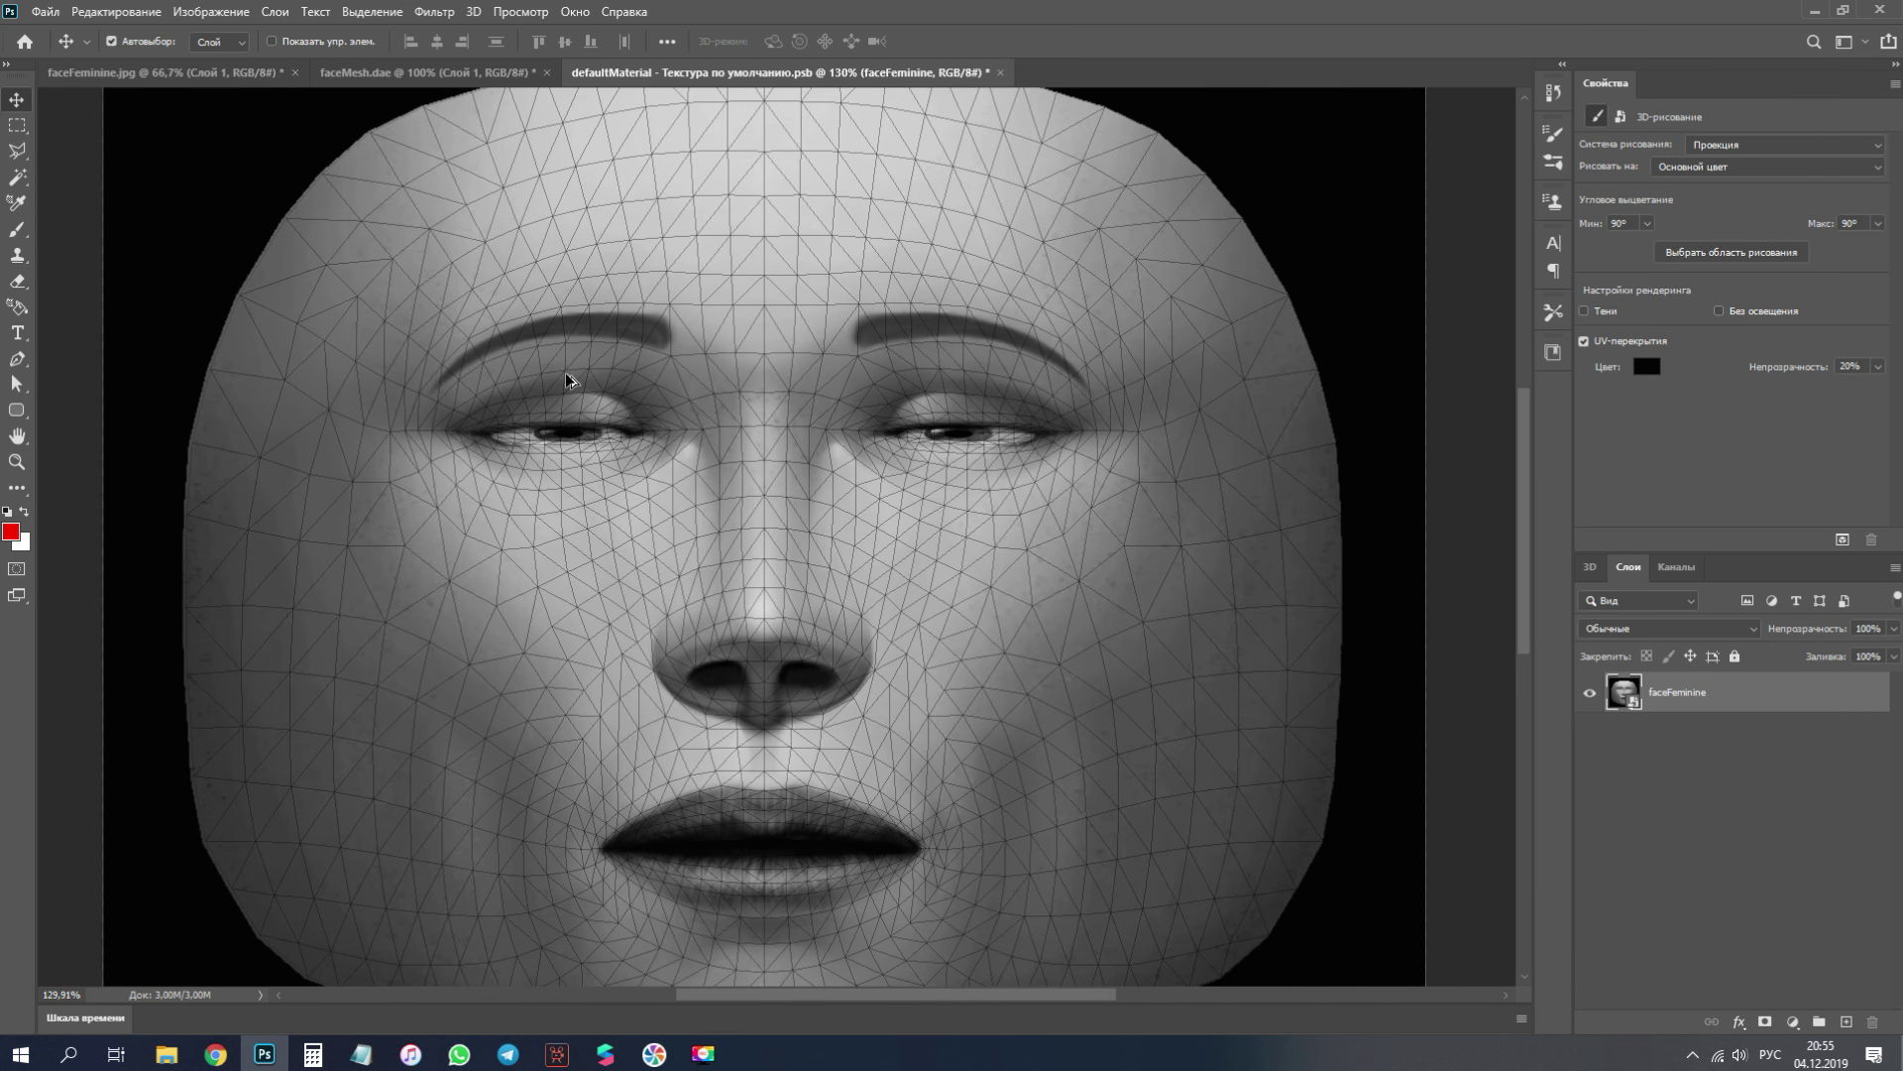
{"action": "scroll", "coordinate": [750, 457], "scroll_direction": "up", "scroll_amount": 1}
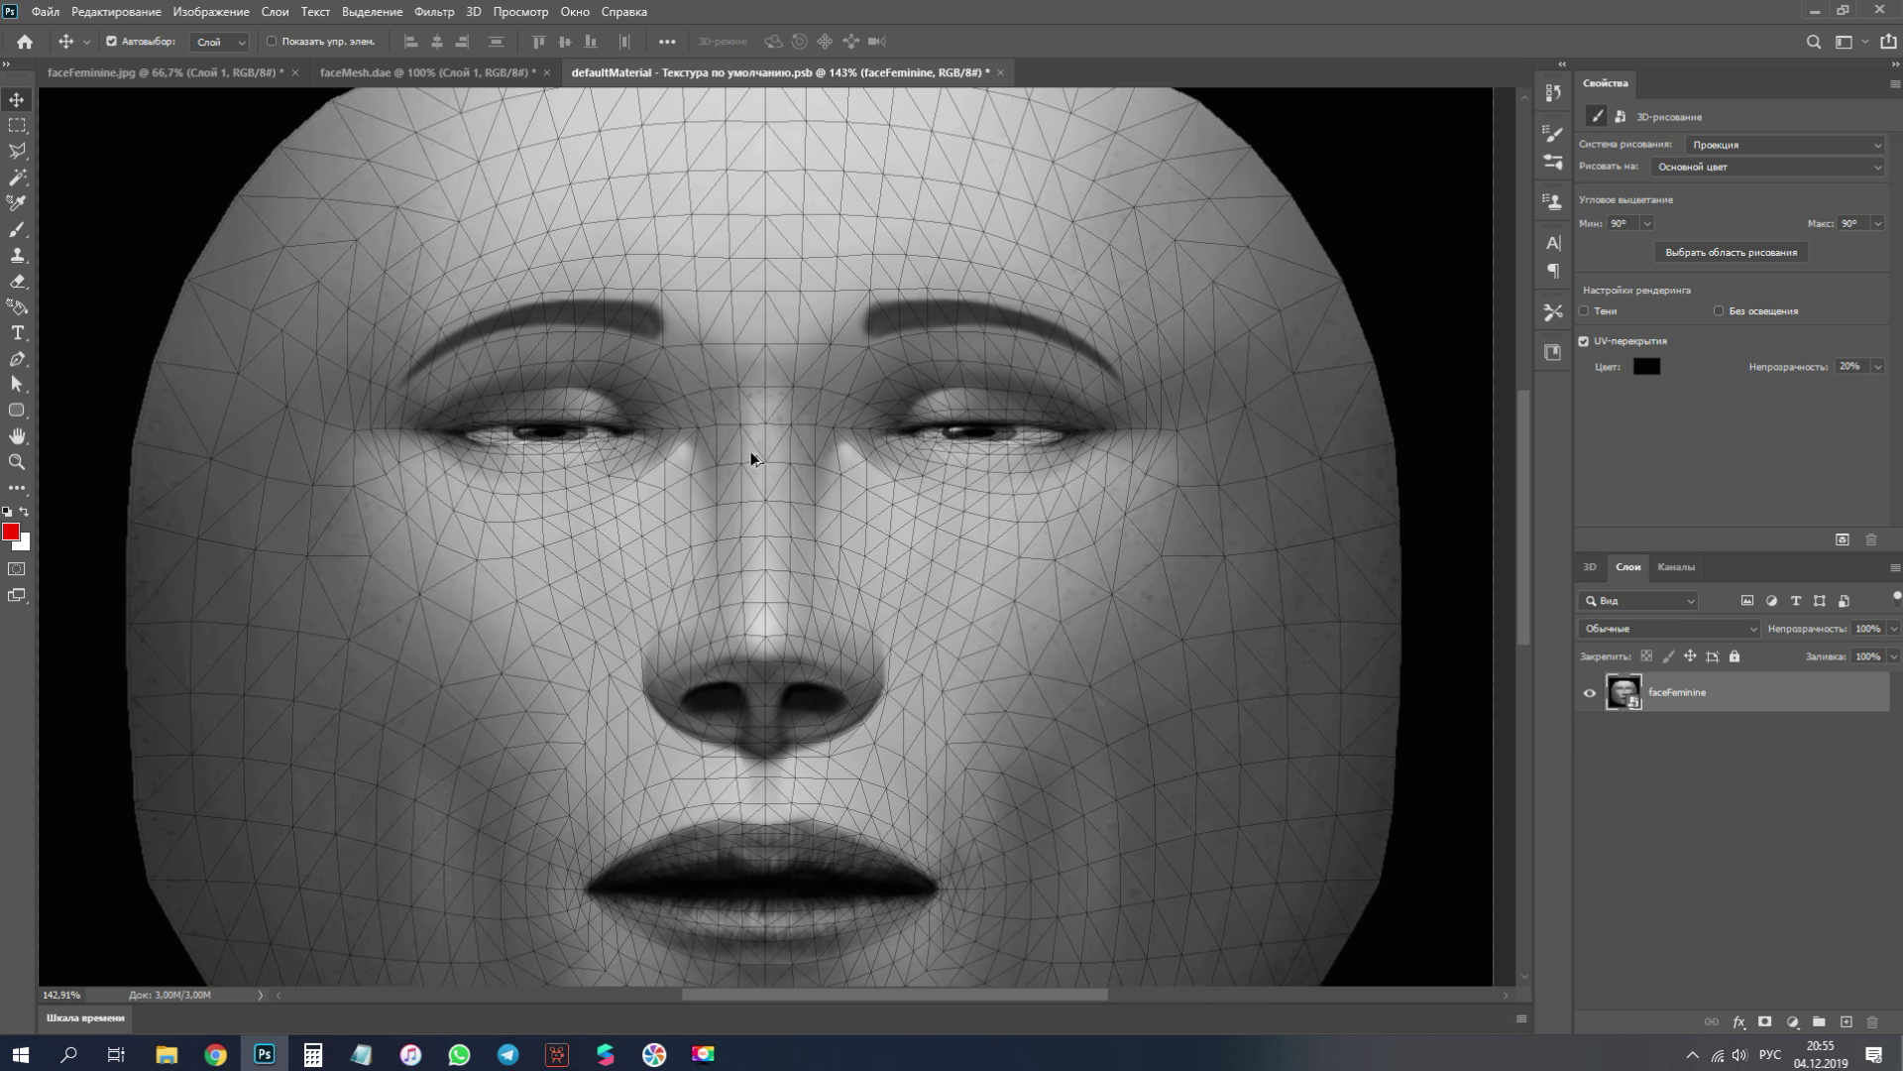
{"action": "left_click", "coordinate": [17, 233]}
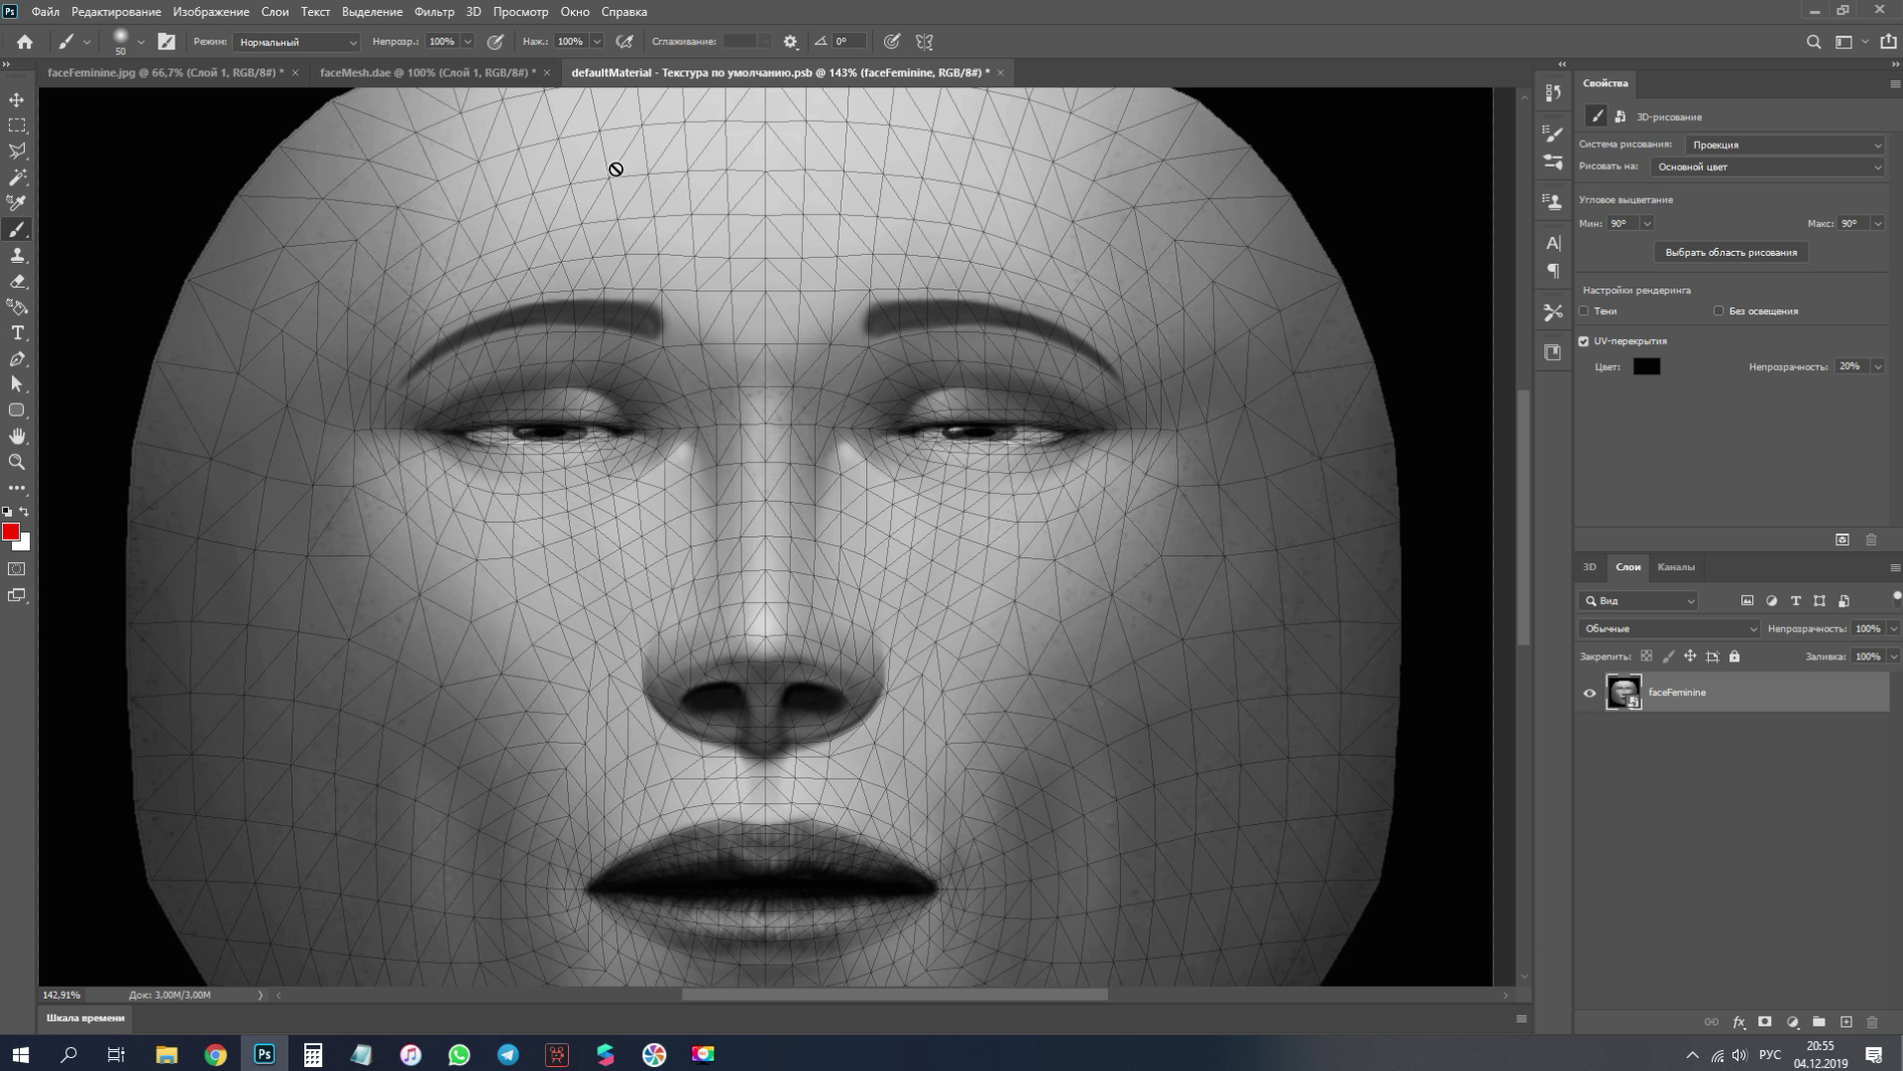
- On the faceMesh.dae document, pan the 3D face and browse the 3D Properties panels
{"action": "left_click", "coordinate": [428, 74]}
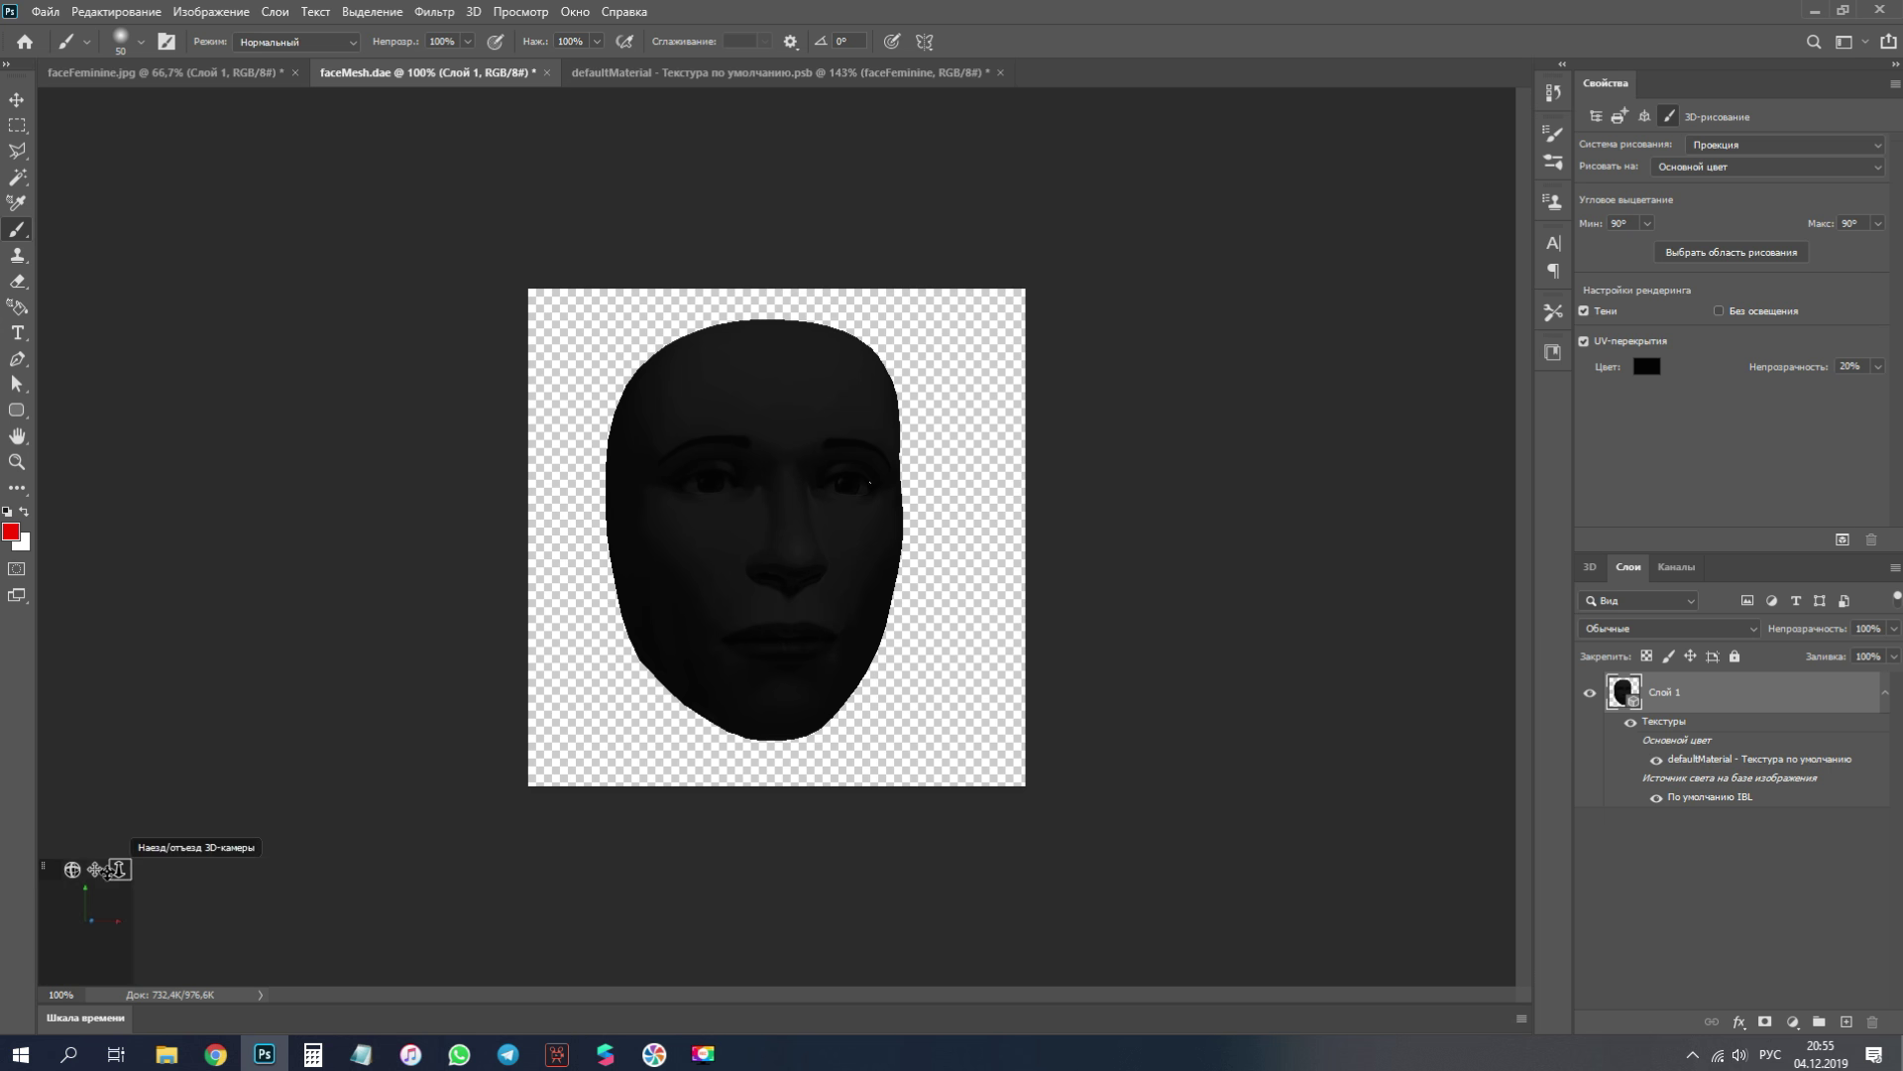
{"action": "left_click_drag", "start_coordinate": [97, 870], "coordinate": [80, 870]}
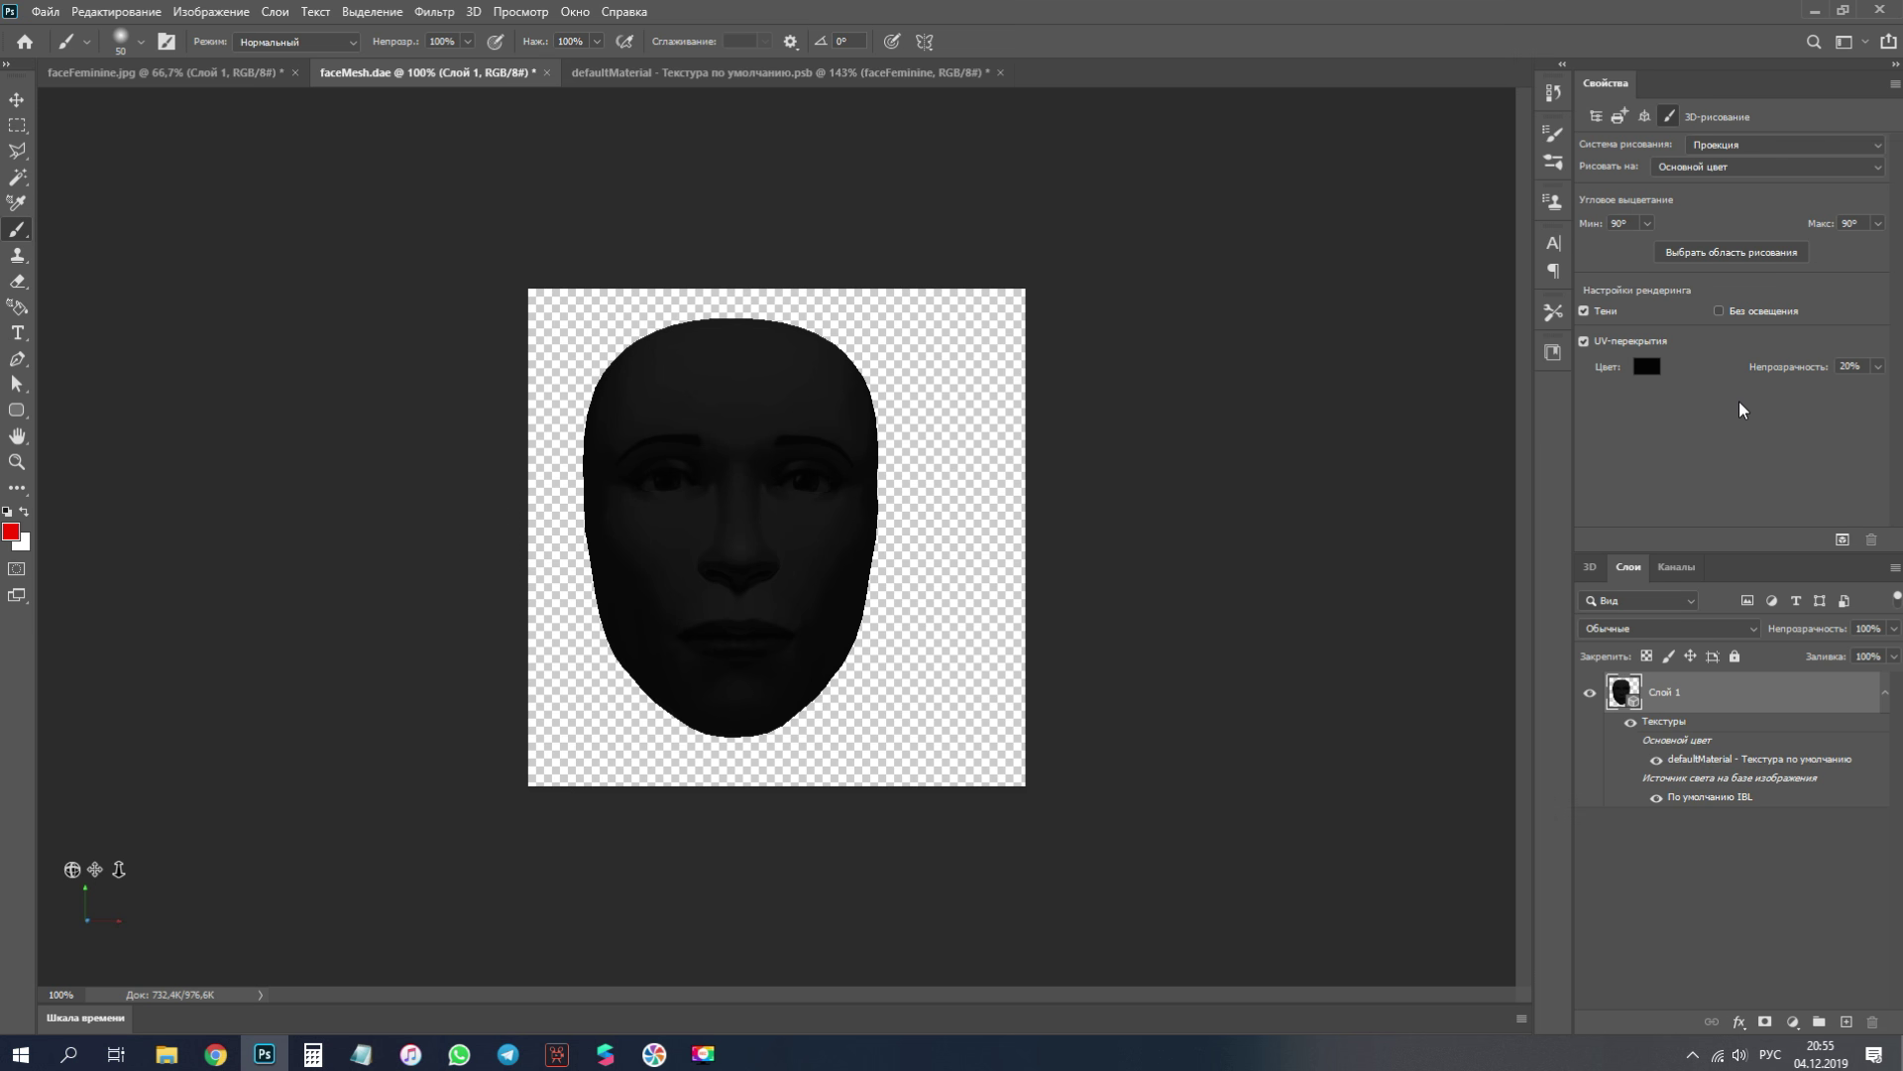
{"action": "left_click", "coordinate": [1822, 166]}
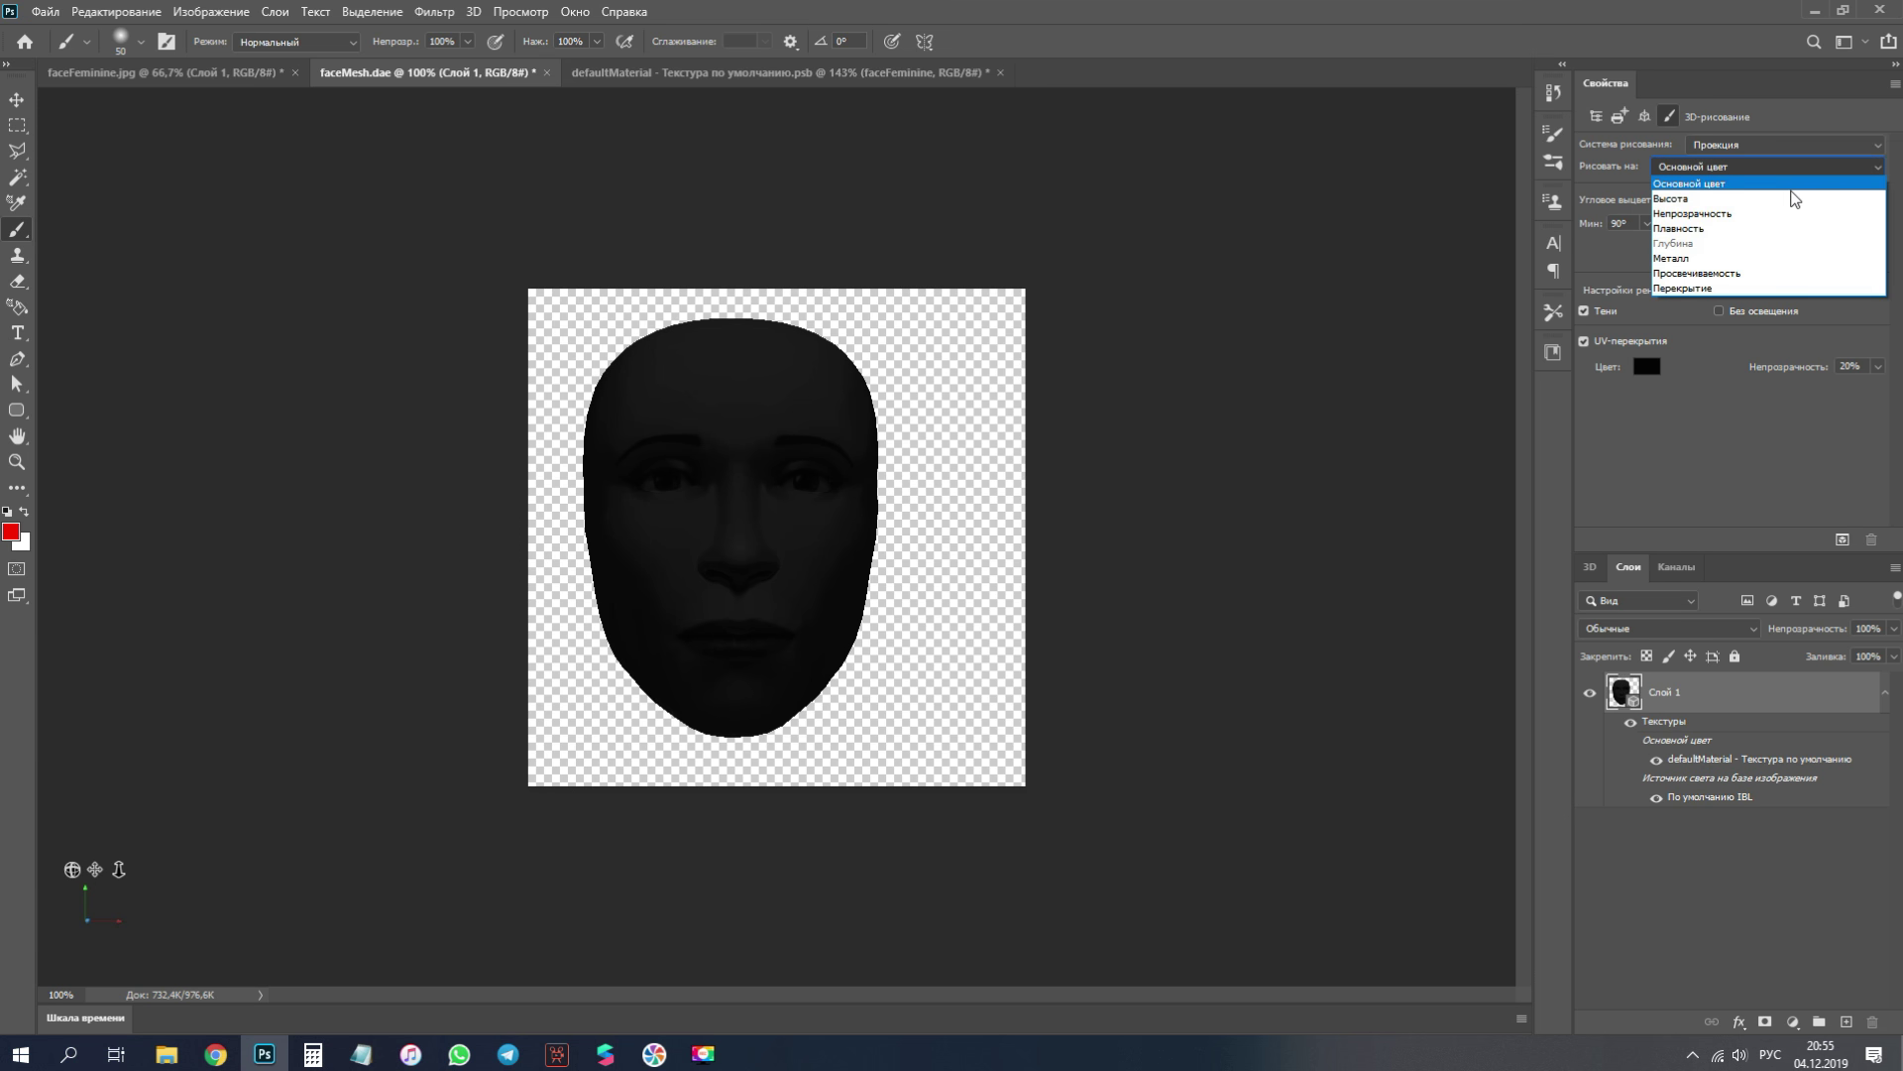
{"action": "left_click", "coordinate": [1795, 145]}
{"action": "left_click", "coordinate": [1645, 115]}
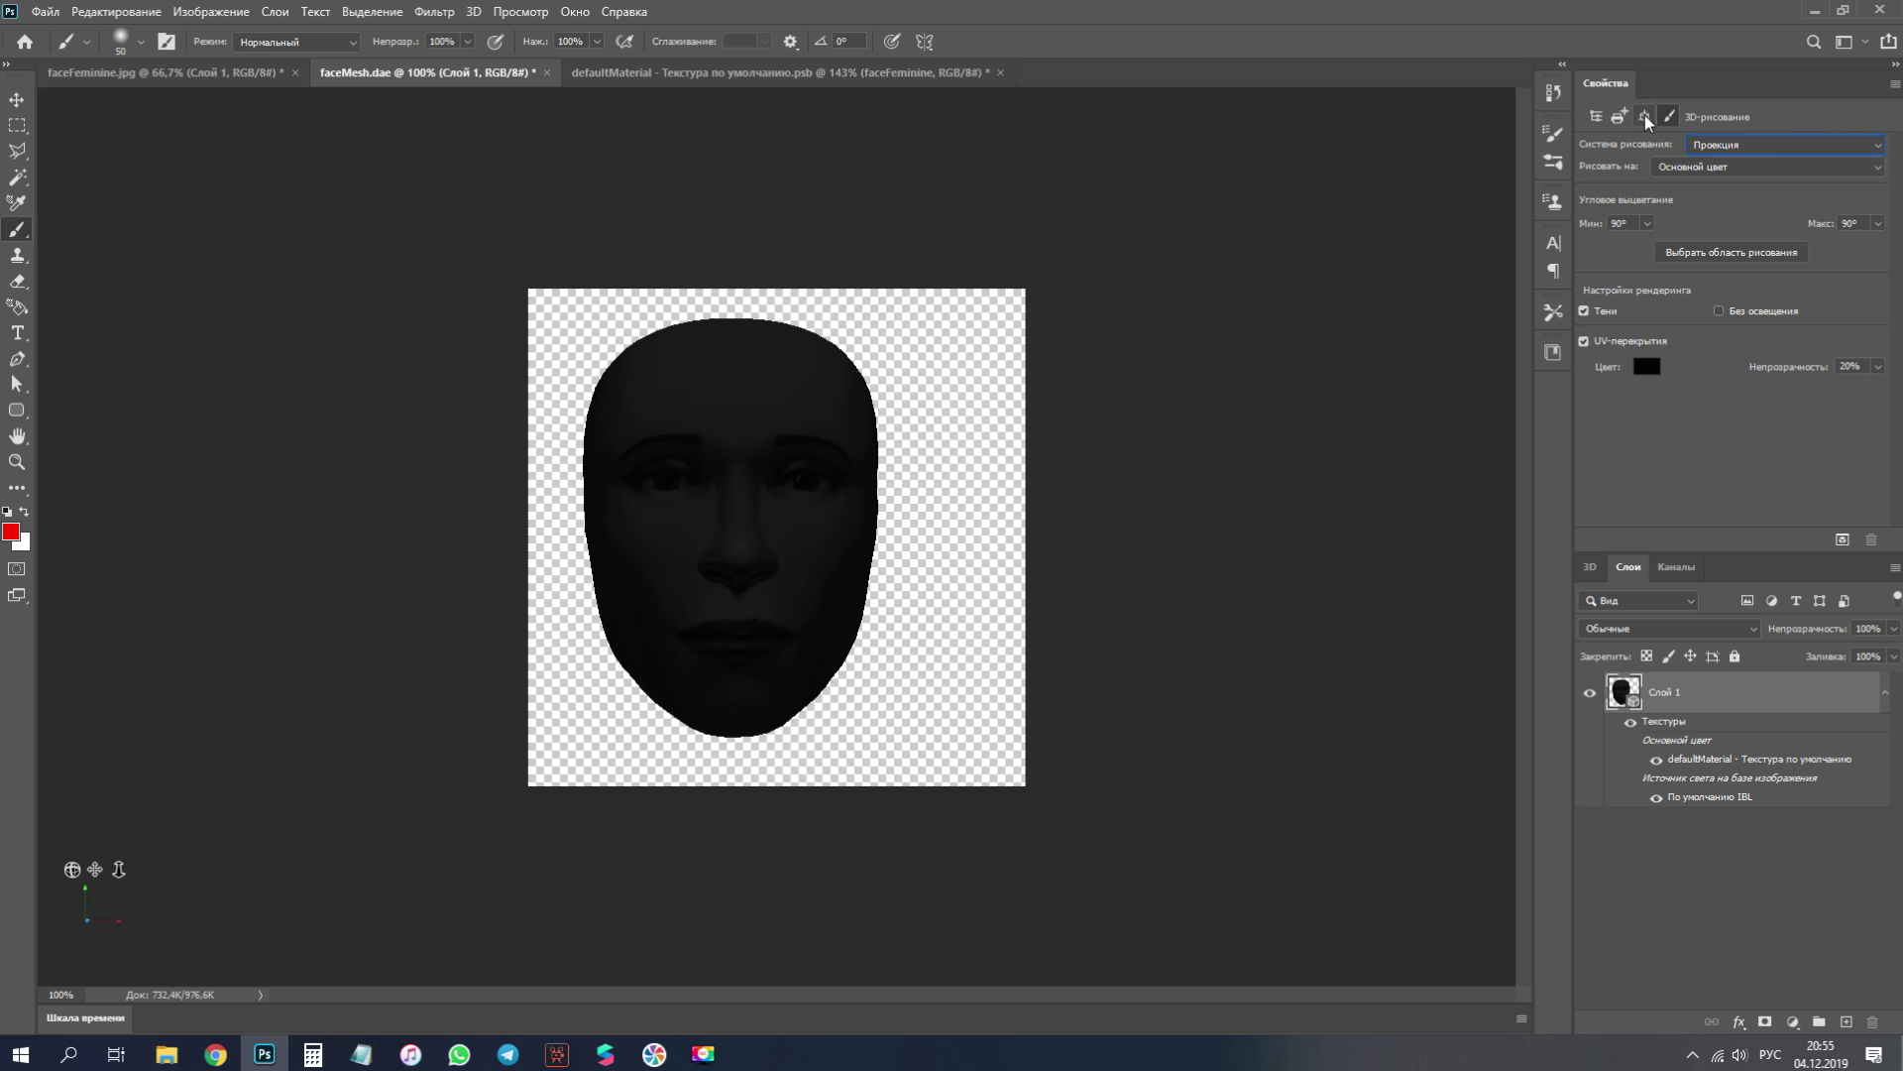
{"action": "left_click", "coordinate": [1596, 116]}
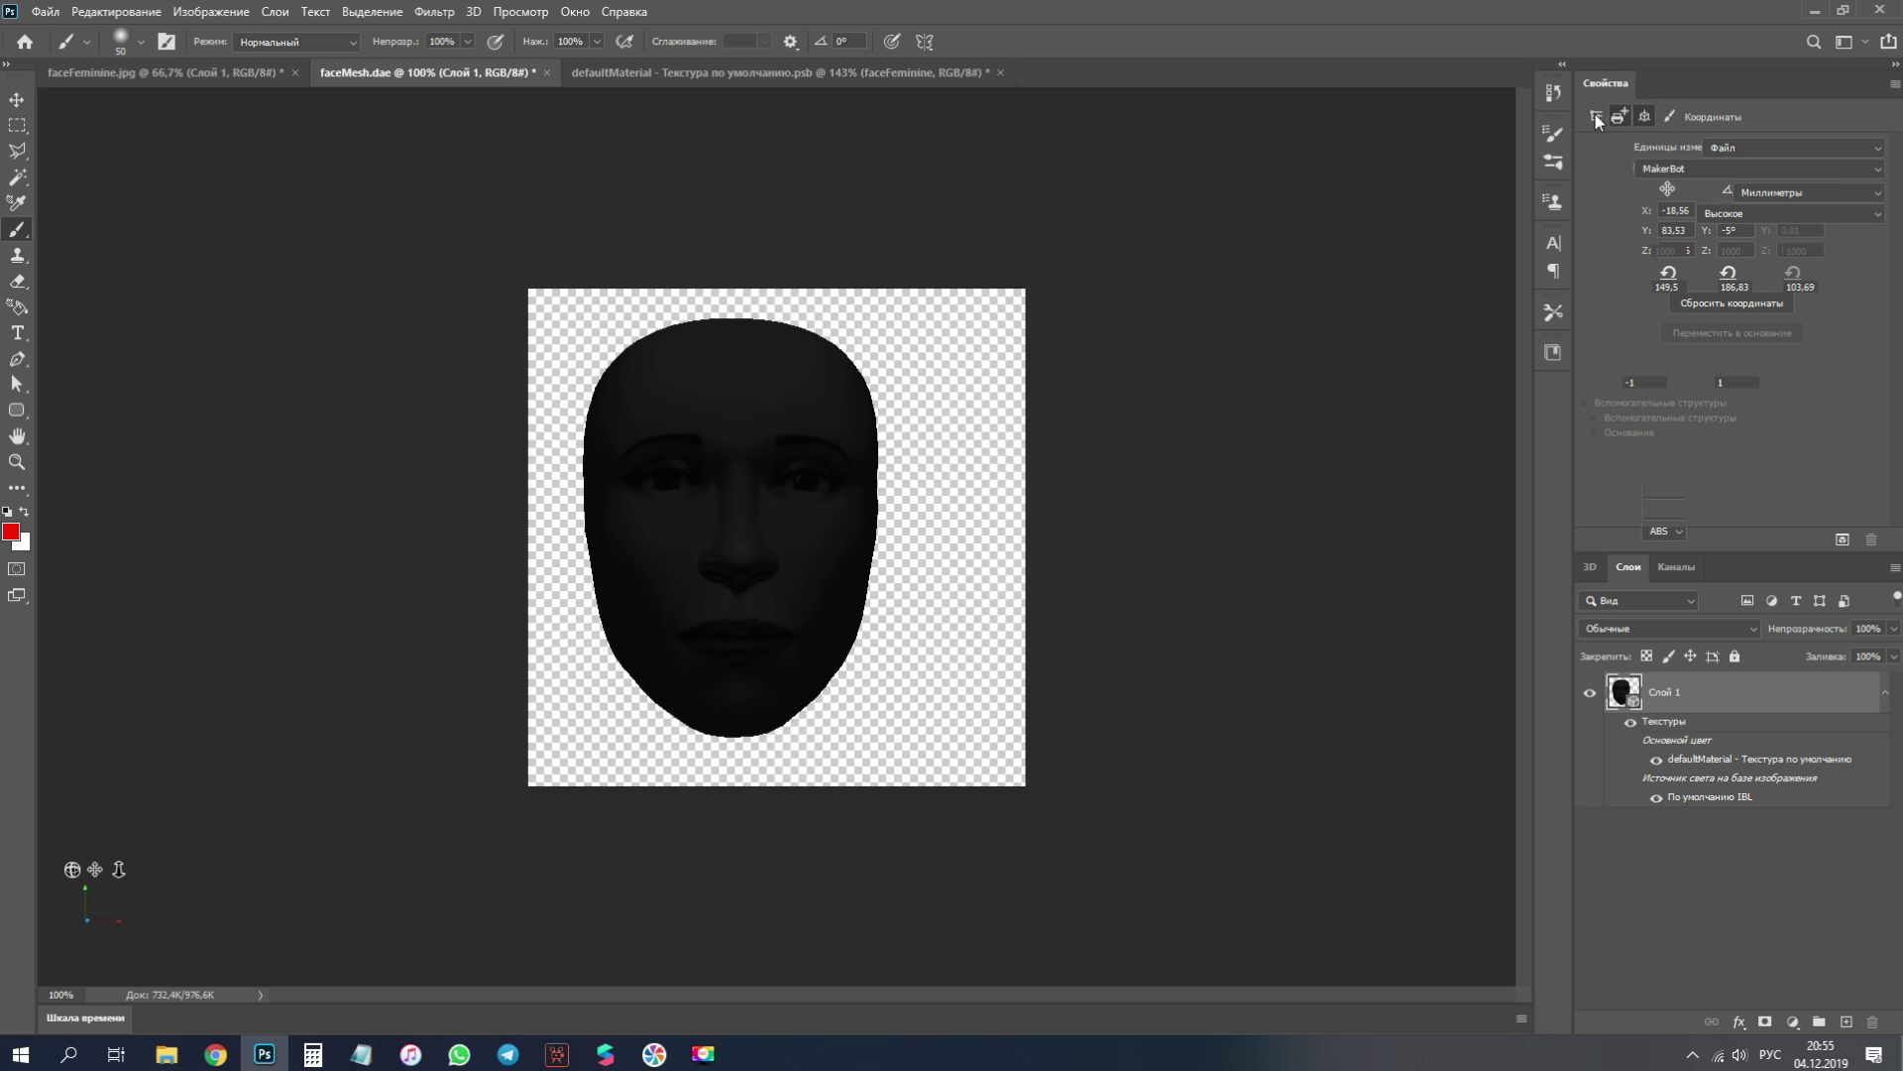
{"action": "left_click", "coordinate": [1619, 116]}
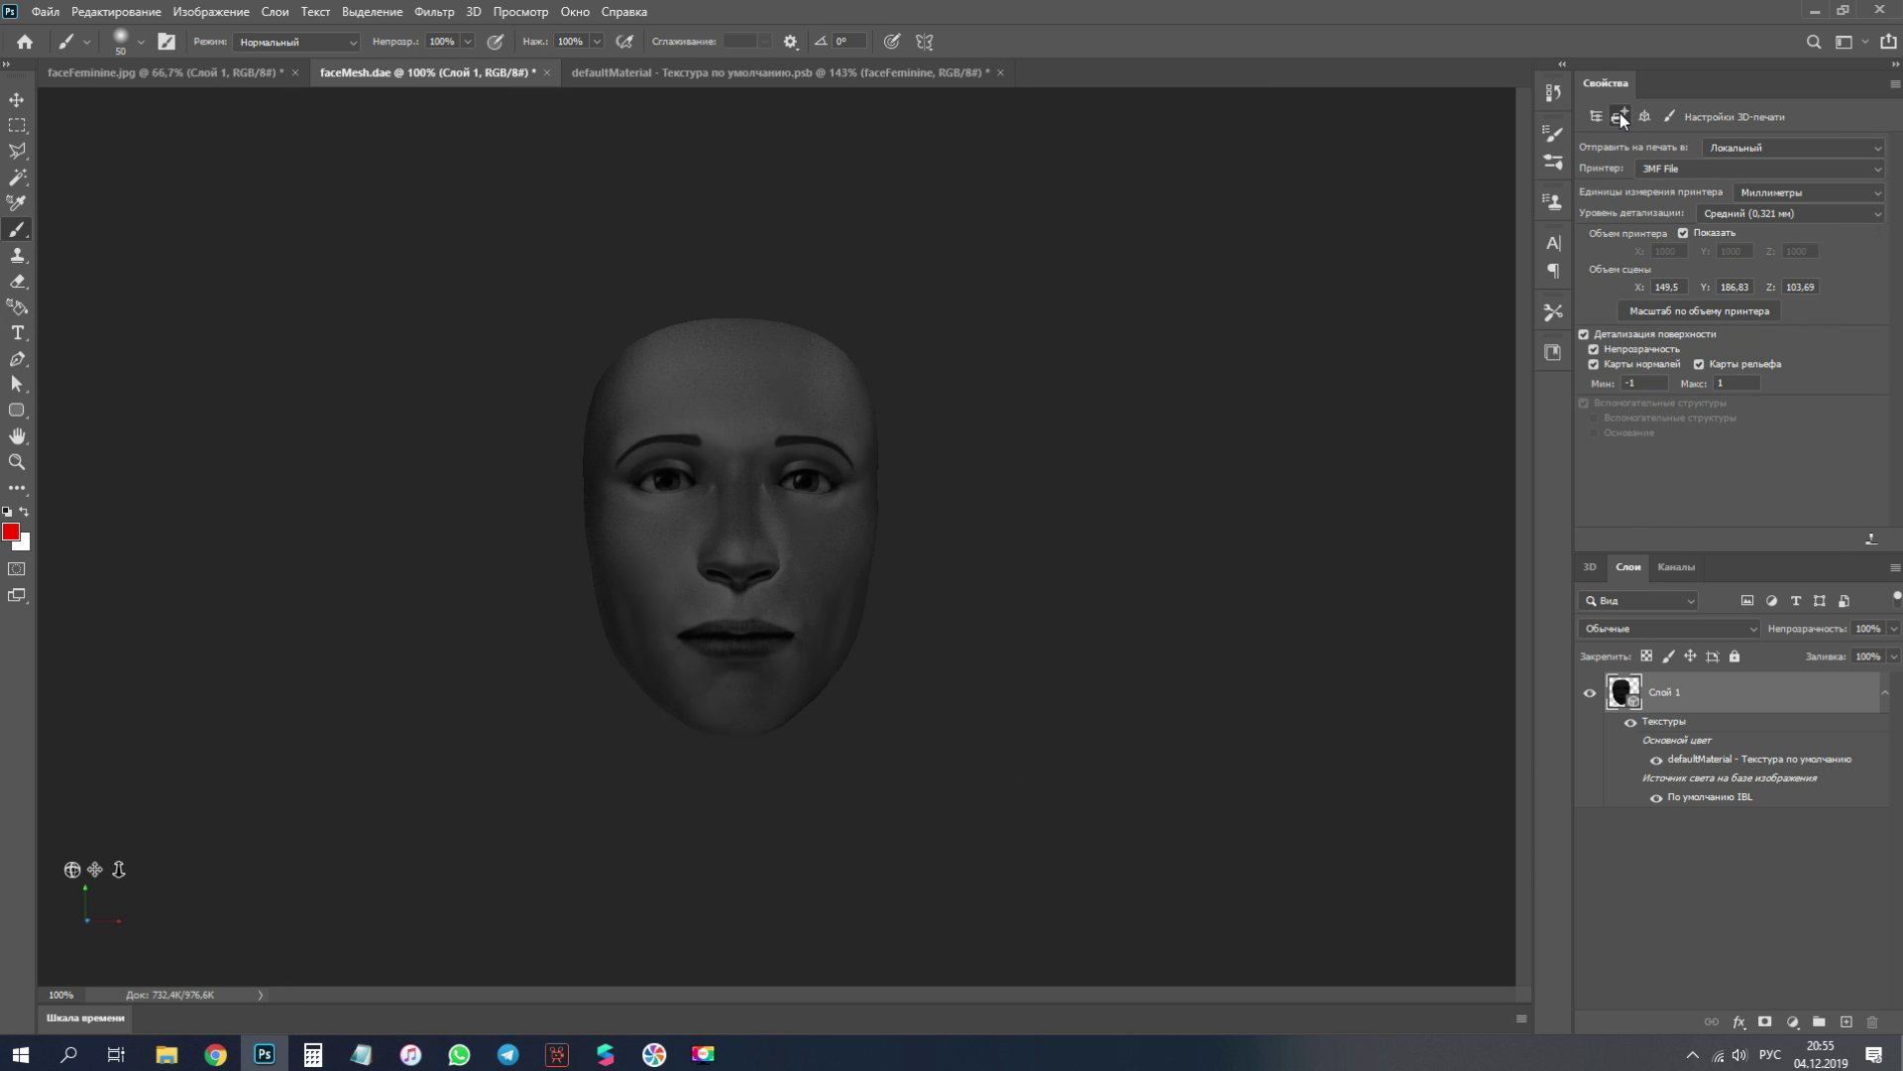
{"action": "left_click", "coordinate": [1596, 116]}
- Set the scene's Surface Style to Unlit Texture and orbit the face to a right profile
{"action": "left_click", "coordinate": [1861, 193]}
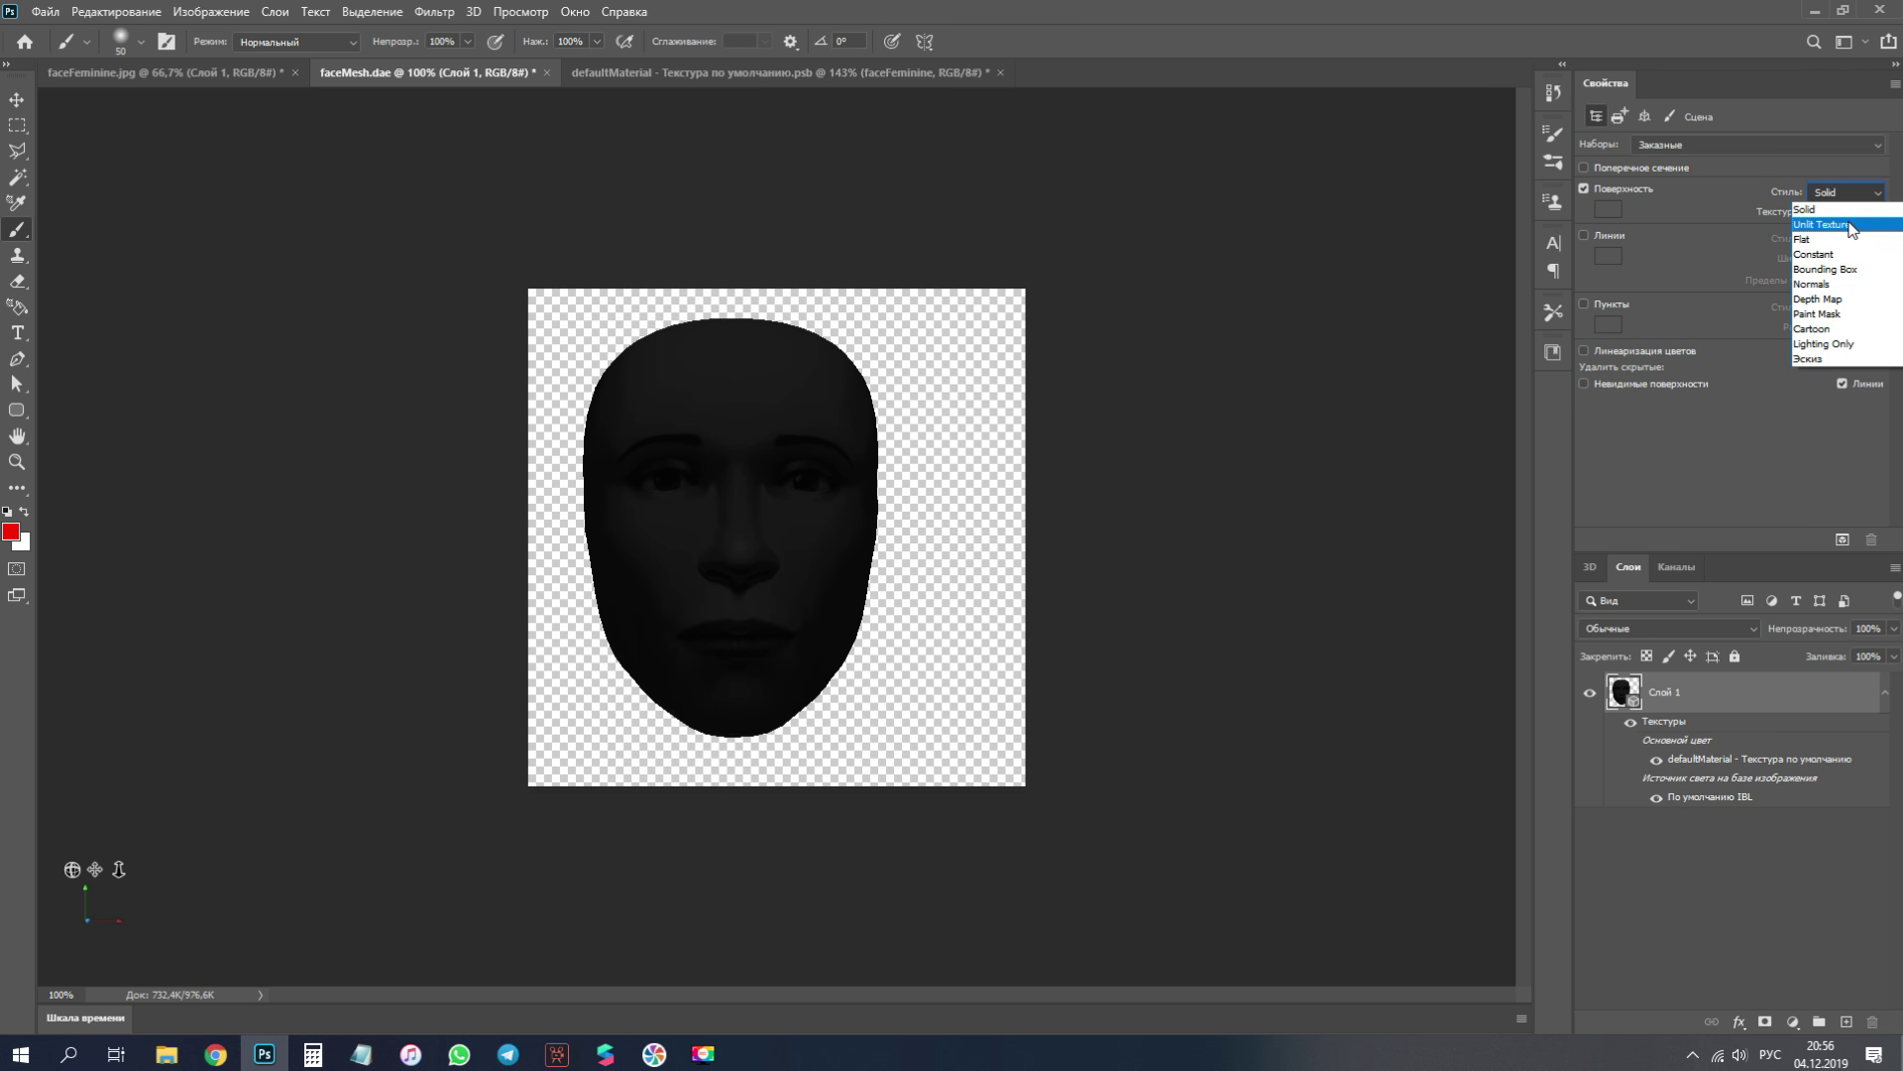
{"action": "left_click", "coordinate": [1848, 223]}
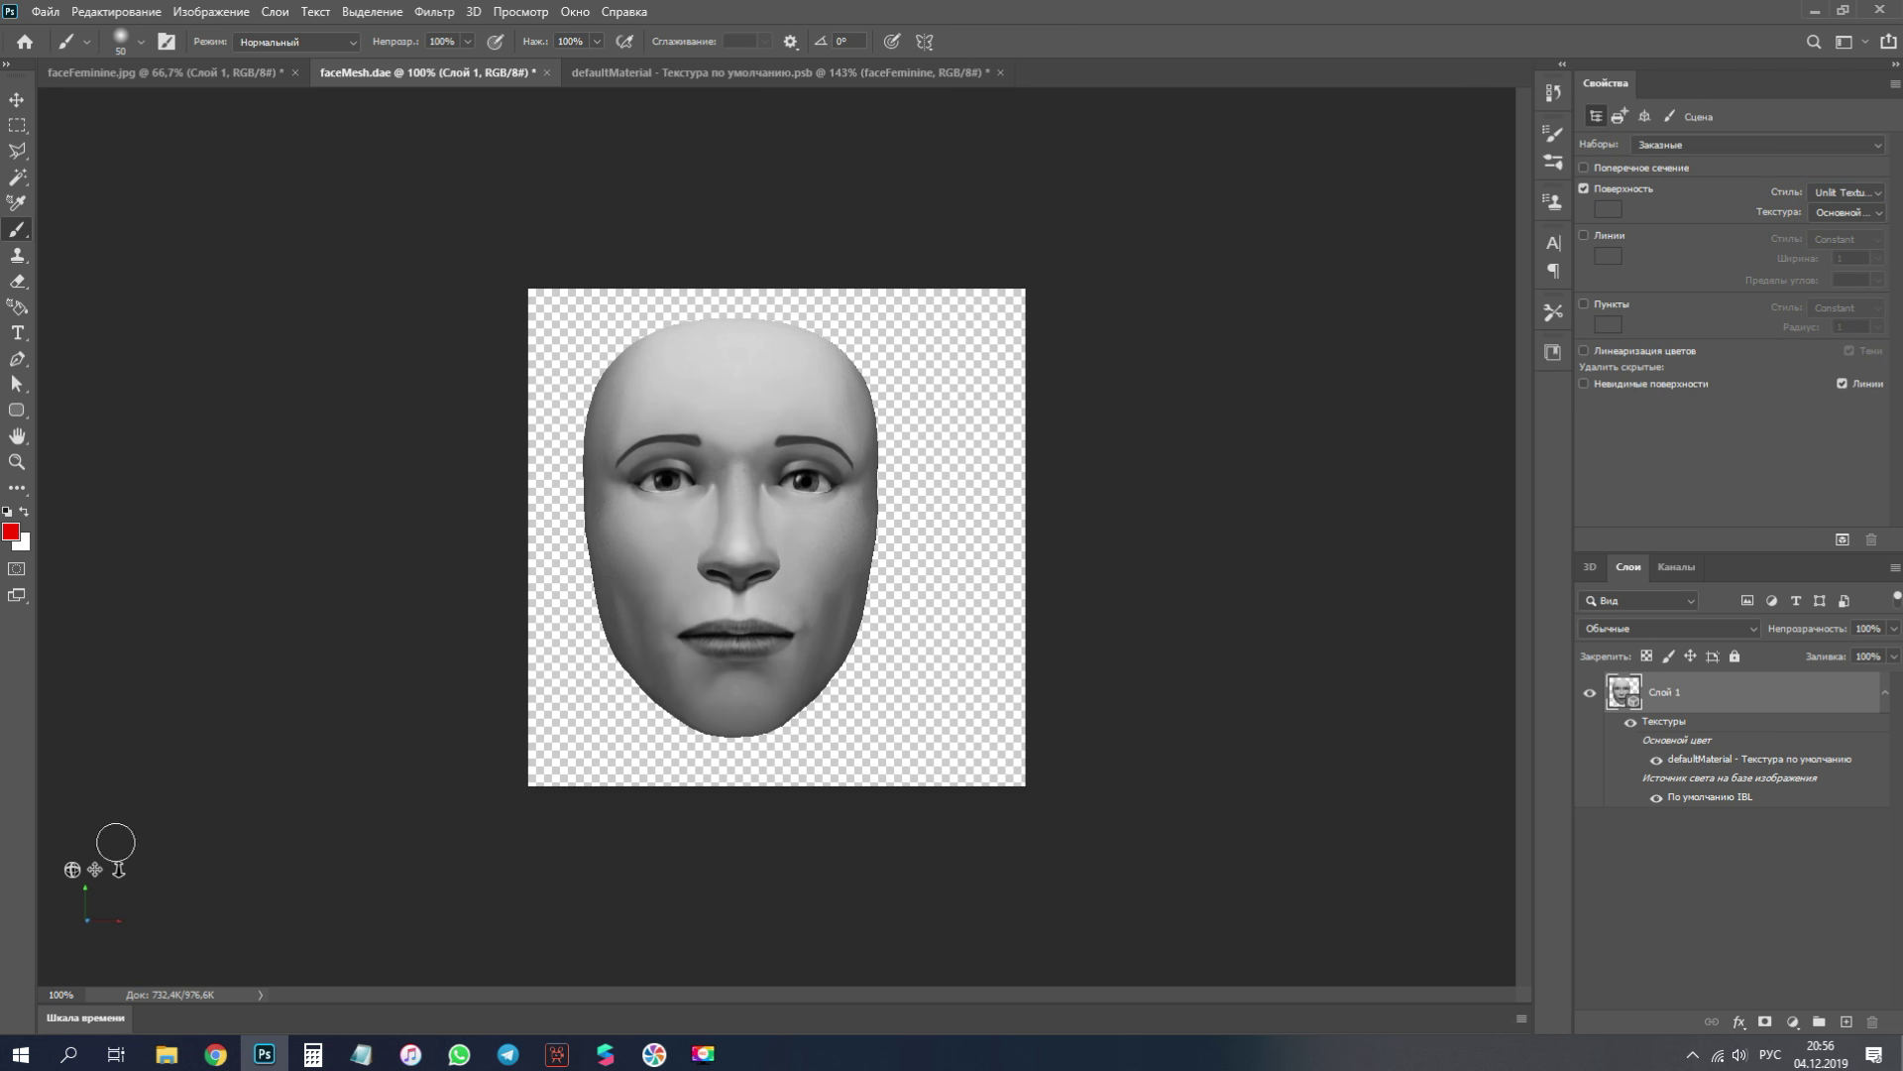
{"action": "left_click_drag", "start_coordinate": [95, 869], "coordinate": [121, 870]}
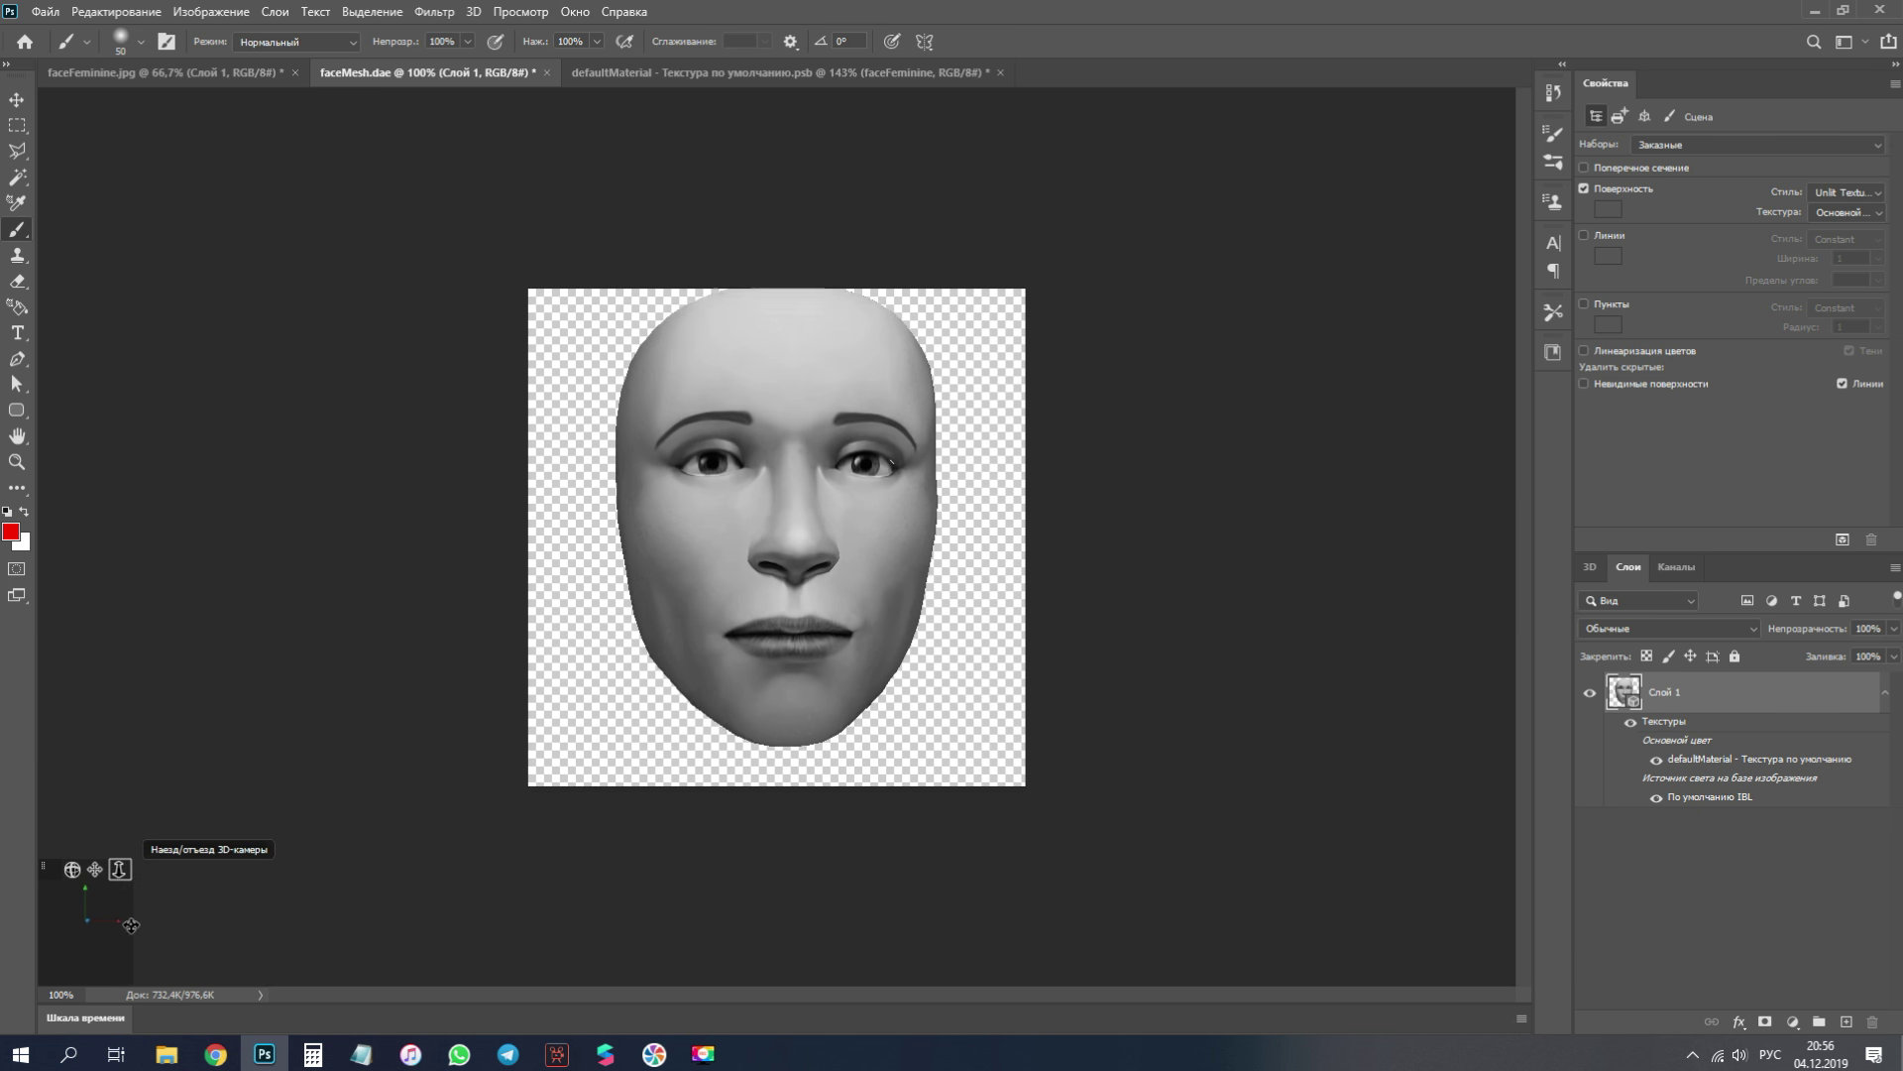
{"action": "mouse_move", "coordinate": [121, 869]}
{"action": "left_mouse_down"}
{"action": "mouse_move", "coordinate": [125, 889]}
{"action": "mouse_move", "coordinate": [110, 873]}
{"action": "left_mouse_up"}
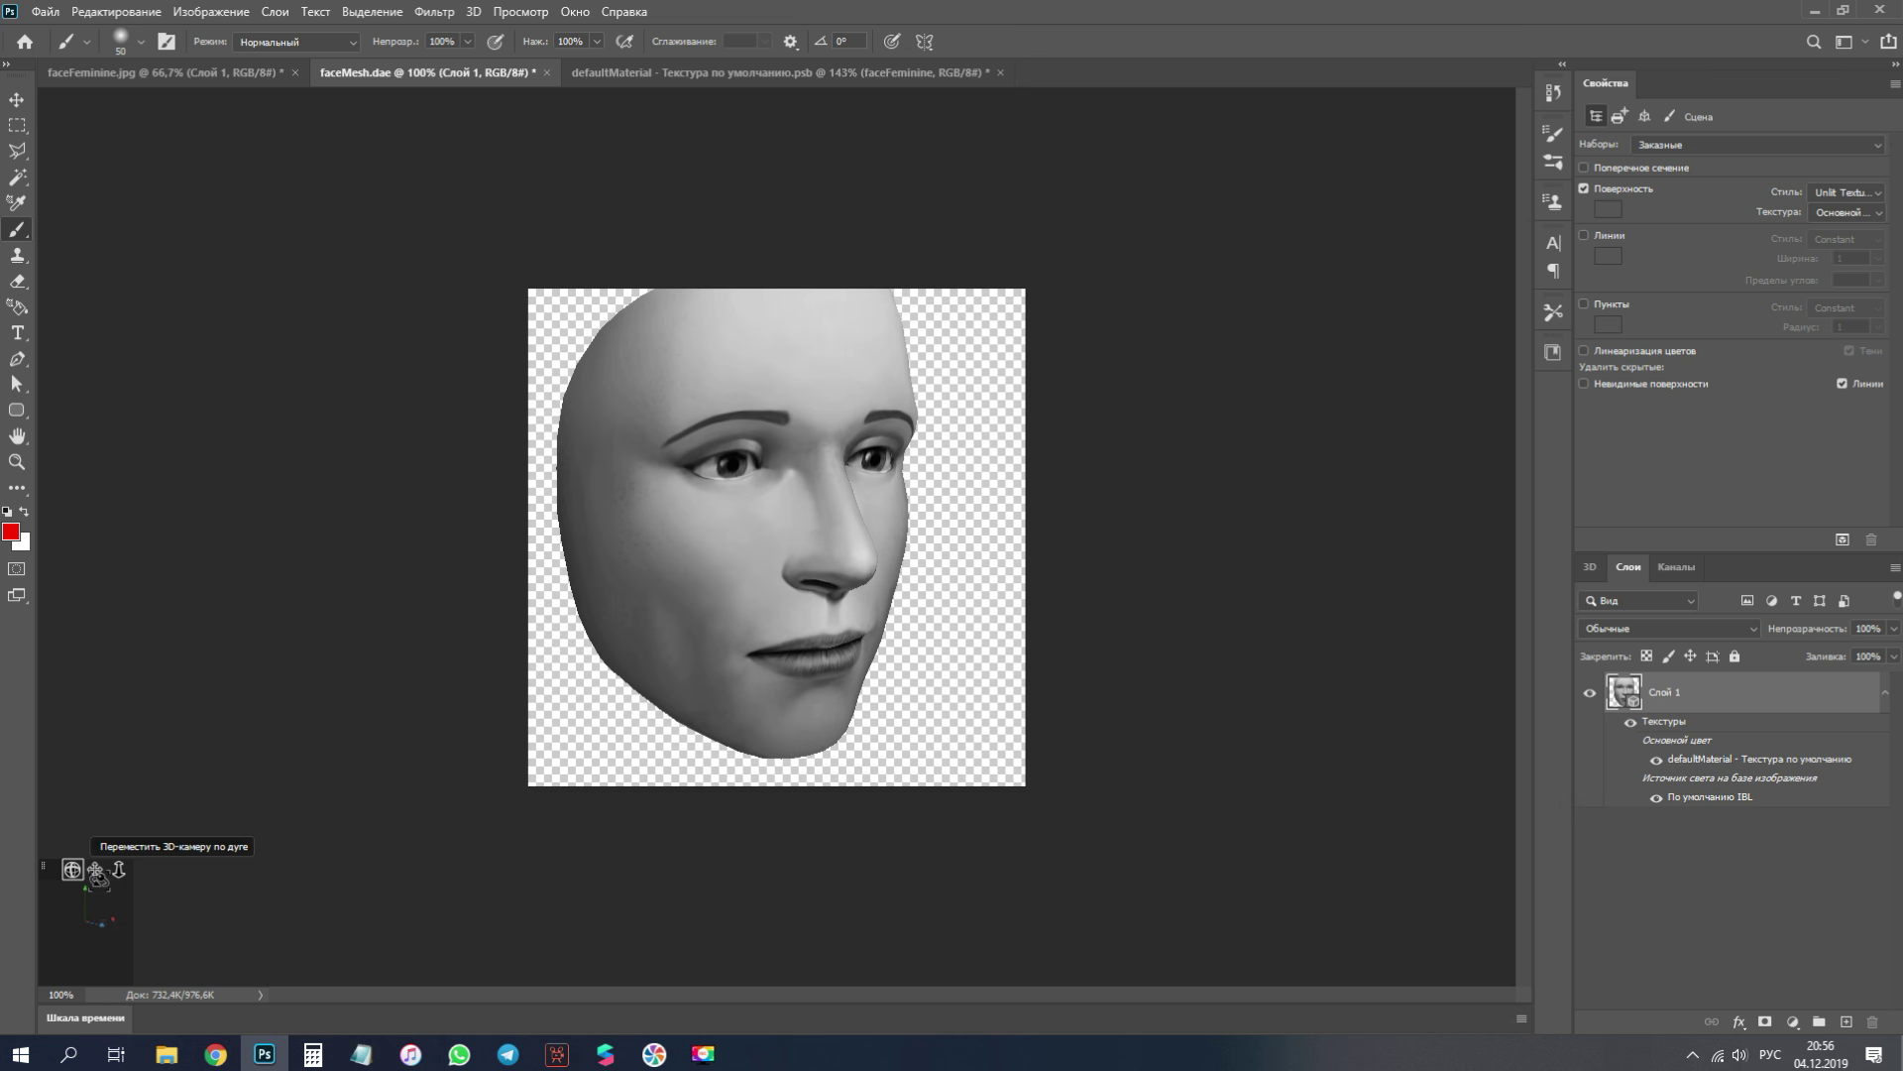
{"action": "left_click", "coordinate": [608, 71]}
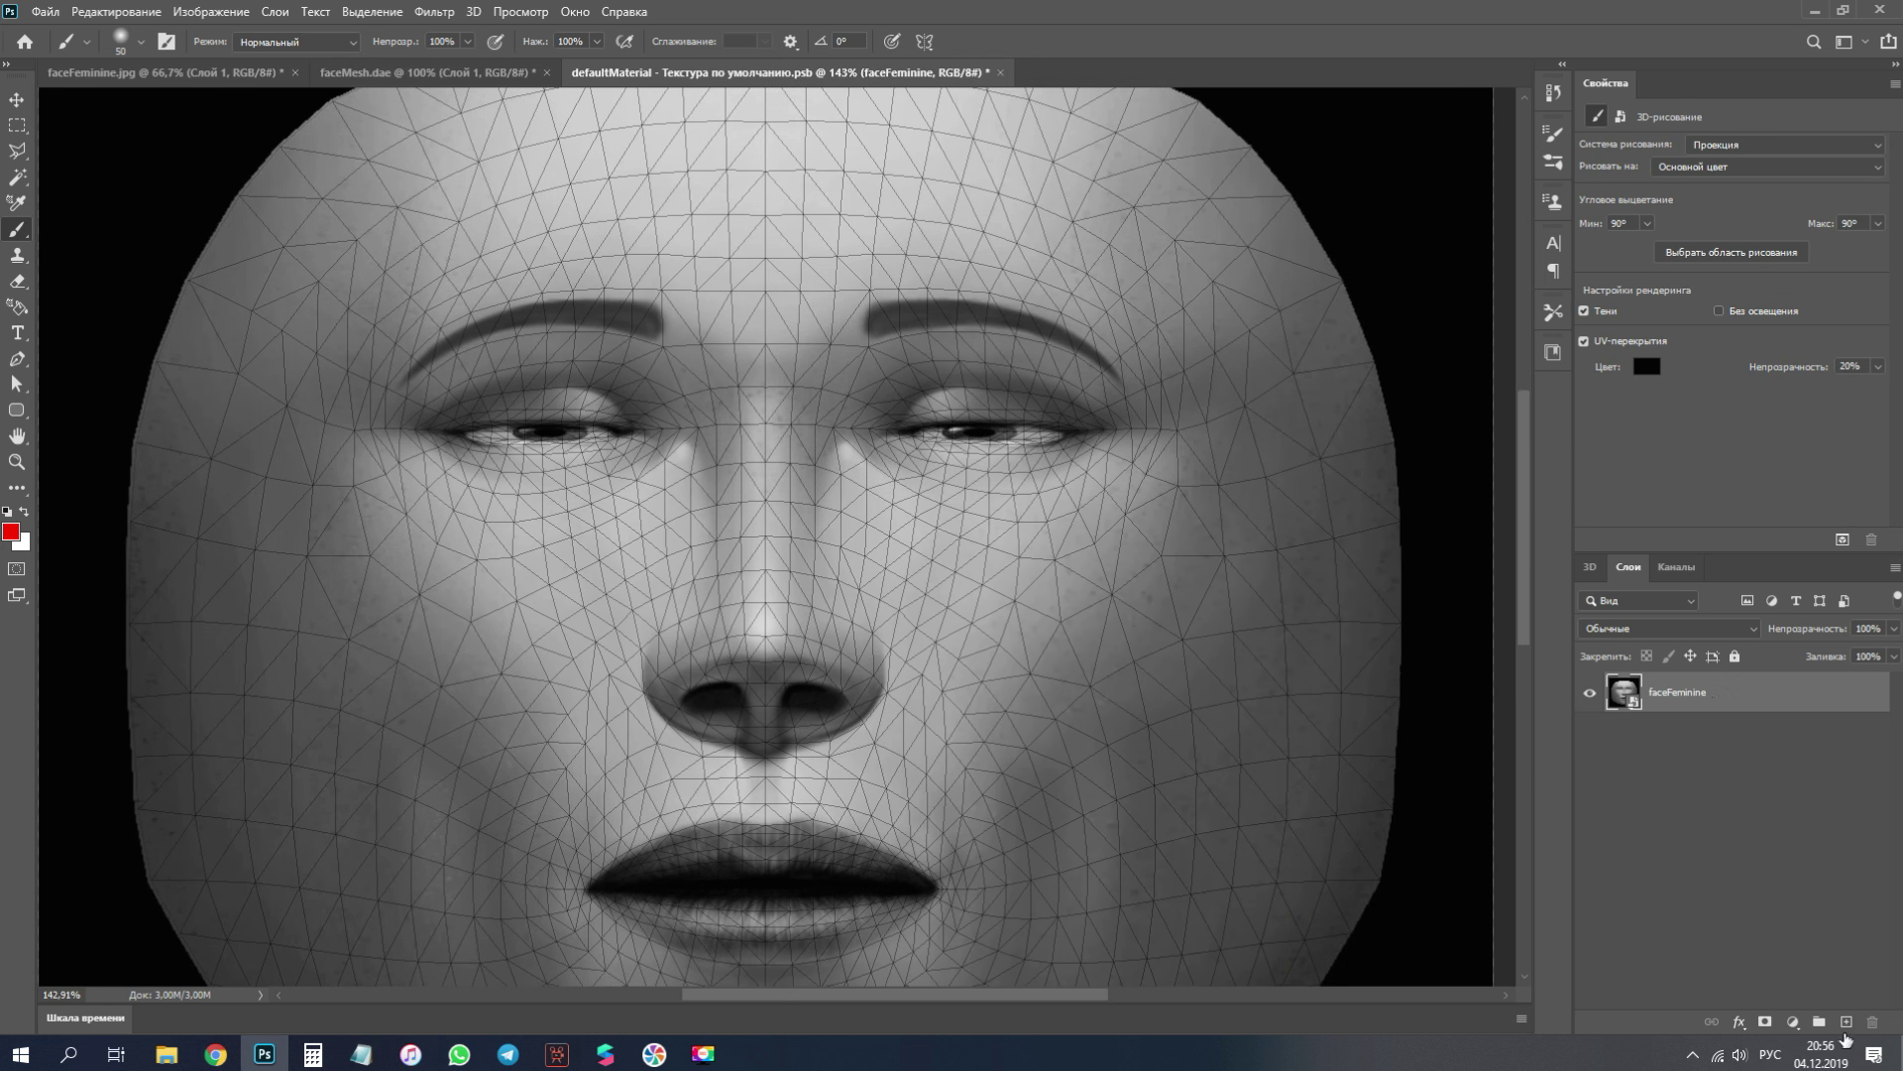
- Add a new layer and paint a red stroke along the left eyebrow
{"action": "left_click", "coordinate": [1846, 1023]}
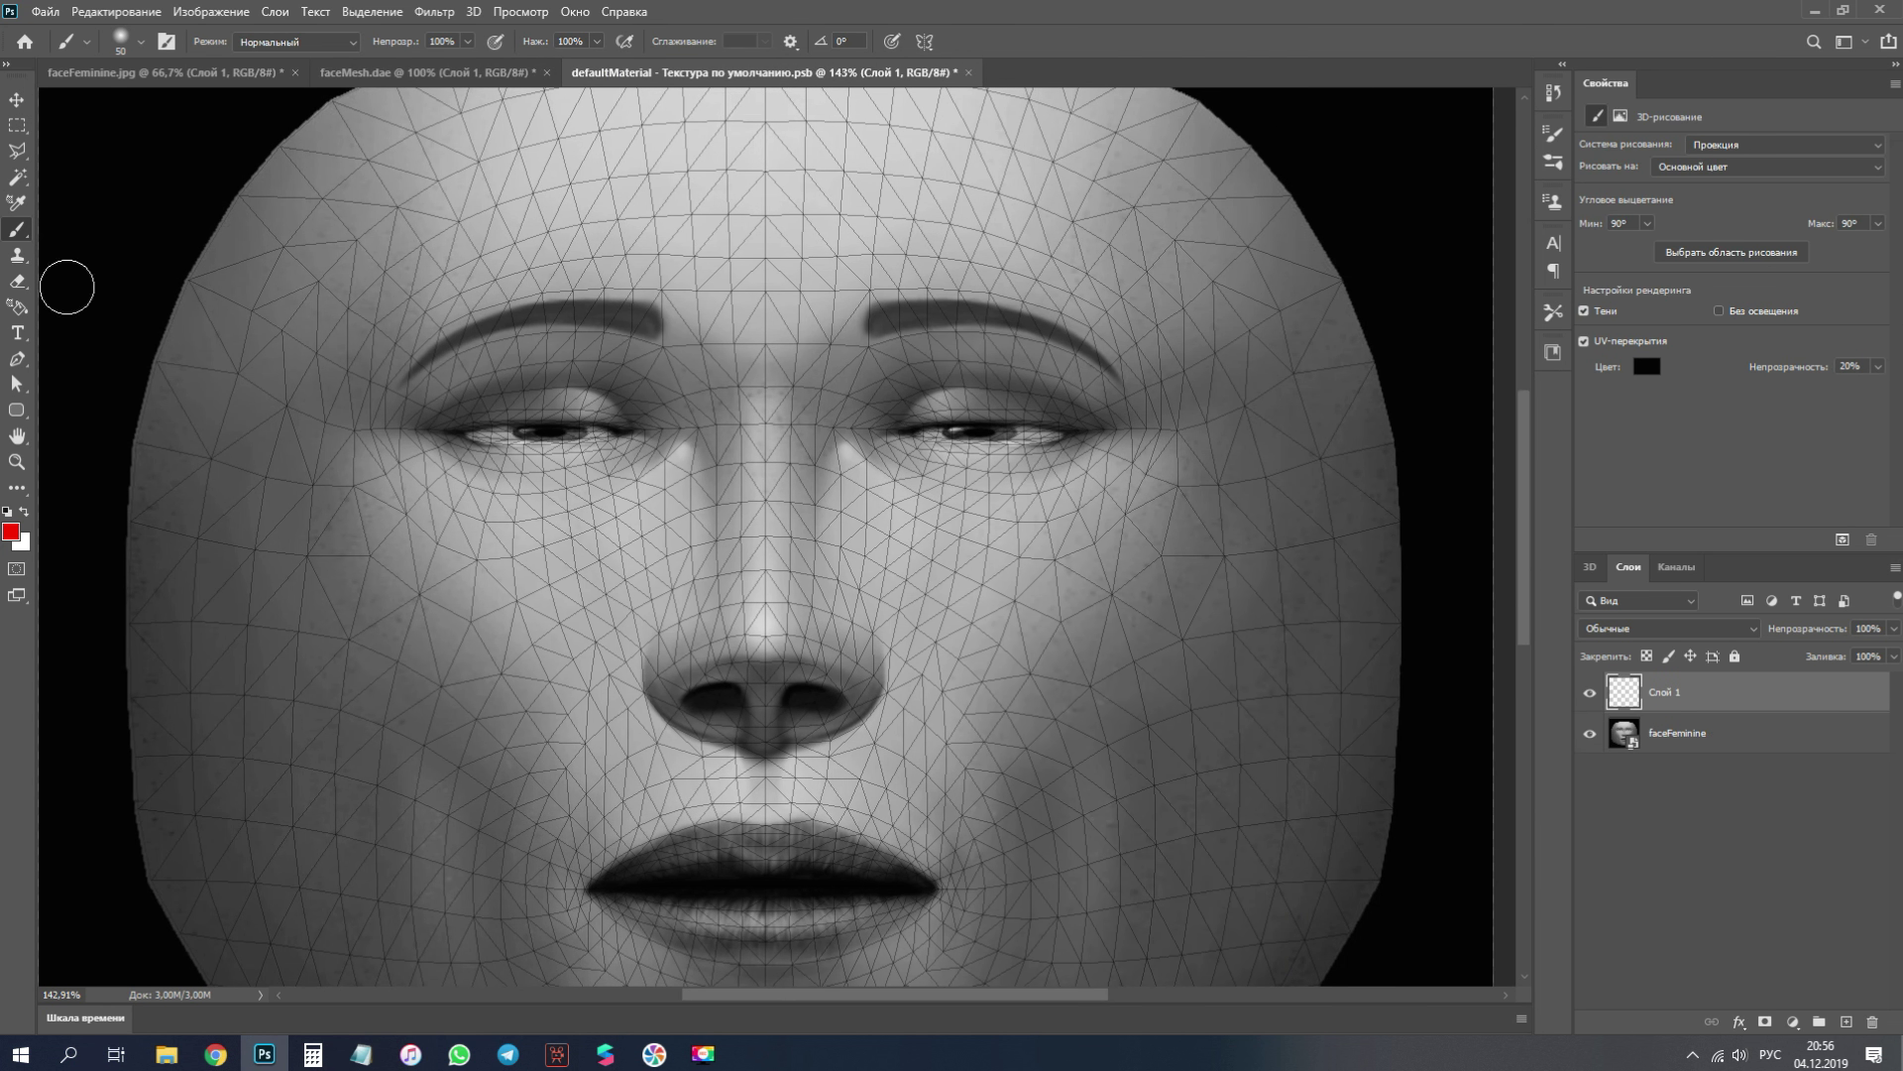
{"action": "right_click", "coordinate": [753, 364]}
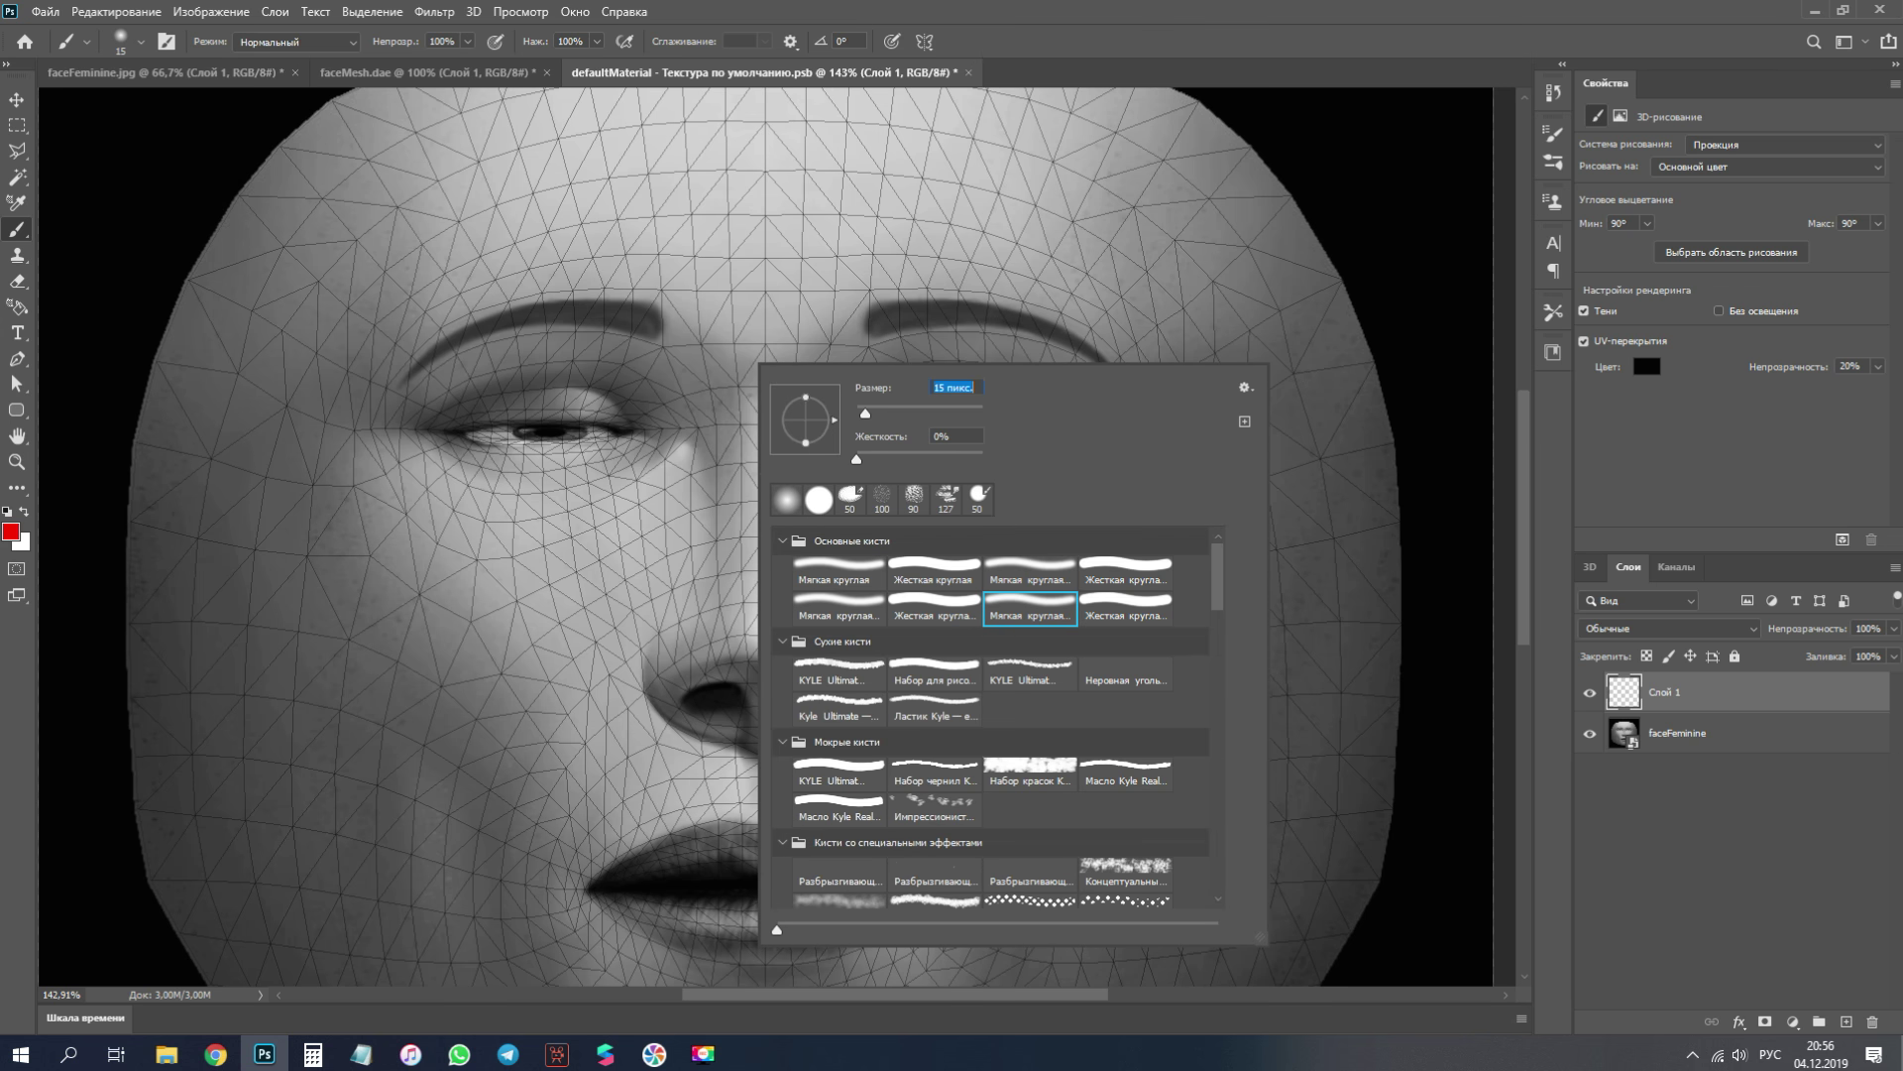
{"action": "mouse_move", "coordinate": [409, 377]}
{"action": "left_mouse_down"}
{"action": "mouse_move", "coordinate": [516, 330]}
{"action": "mouse_move", "coordinate": [655, 319]}
{"action": "mouse_move", "coordinate": [456, 322]}
{"action": "mouse_move", "coordinate": [400, 374]}
{"action": "mouse_move", "coordinate": [565, 316]}
{"action": "mouse_move", "coordinate": [647, 320]}
{"action": "left_mouse_up"}
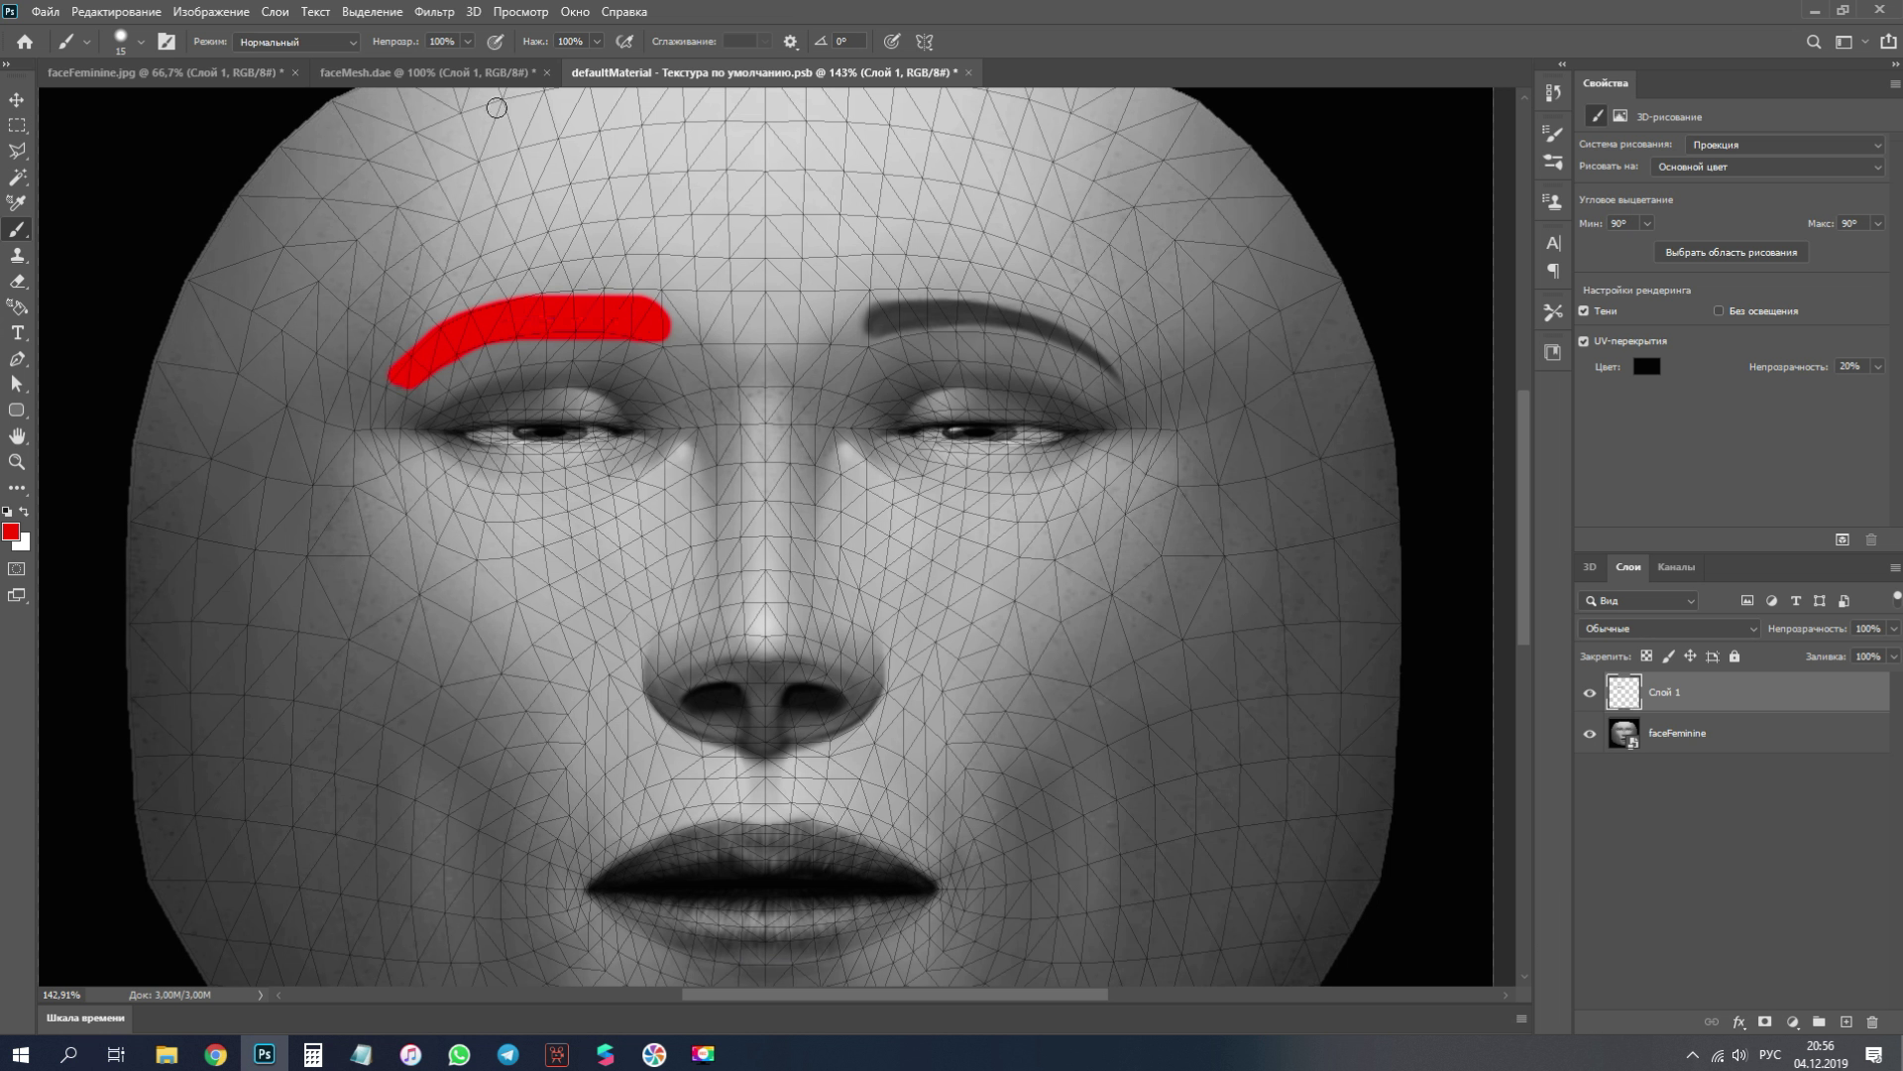
- Review the red eyebrow on the 3D faceMesh, orbiting to a front view and zooming in
{"action": "left_click", "coordinate": [414, 69]}
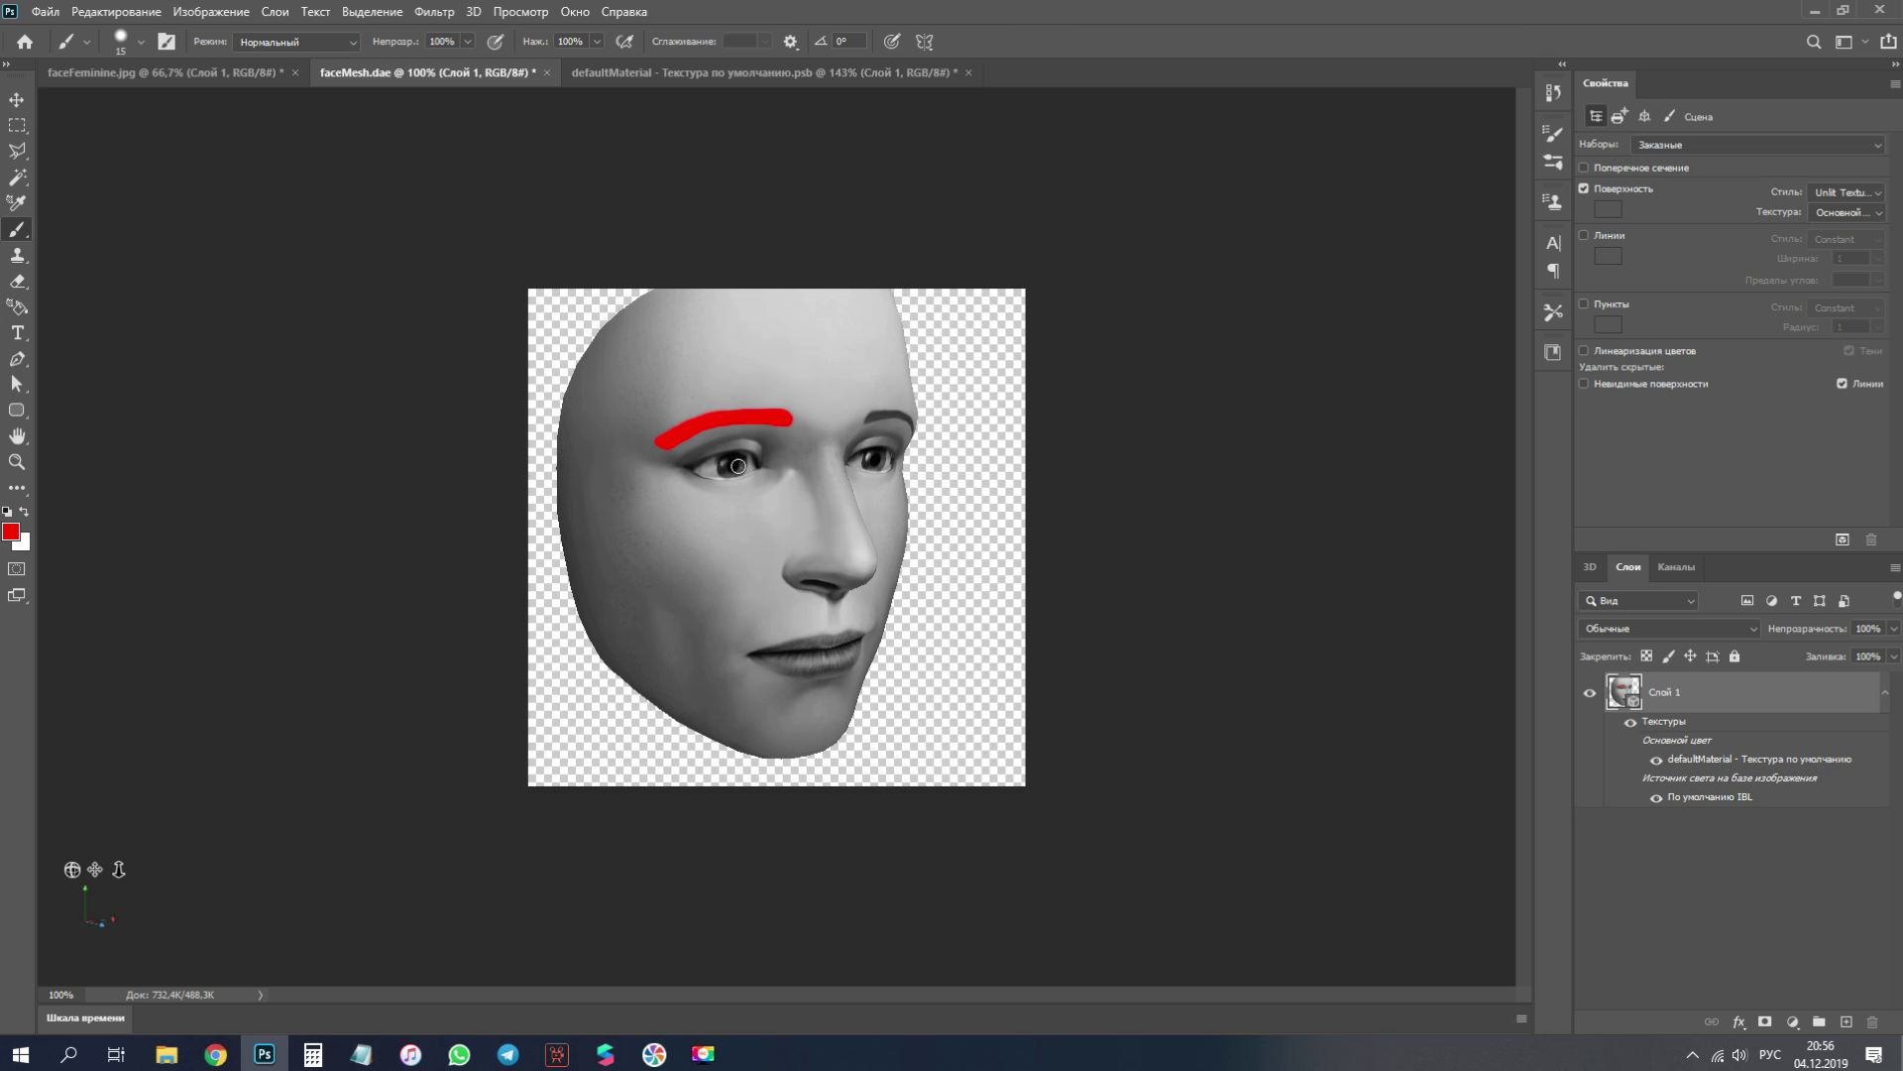
{"action": "left_click_drag", "start_coordinate": [96, 869], "coordinate": [103, 887]}
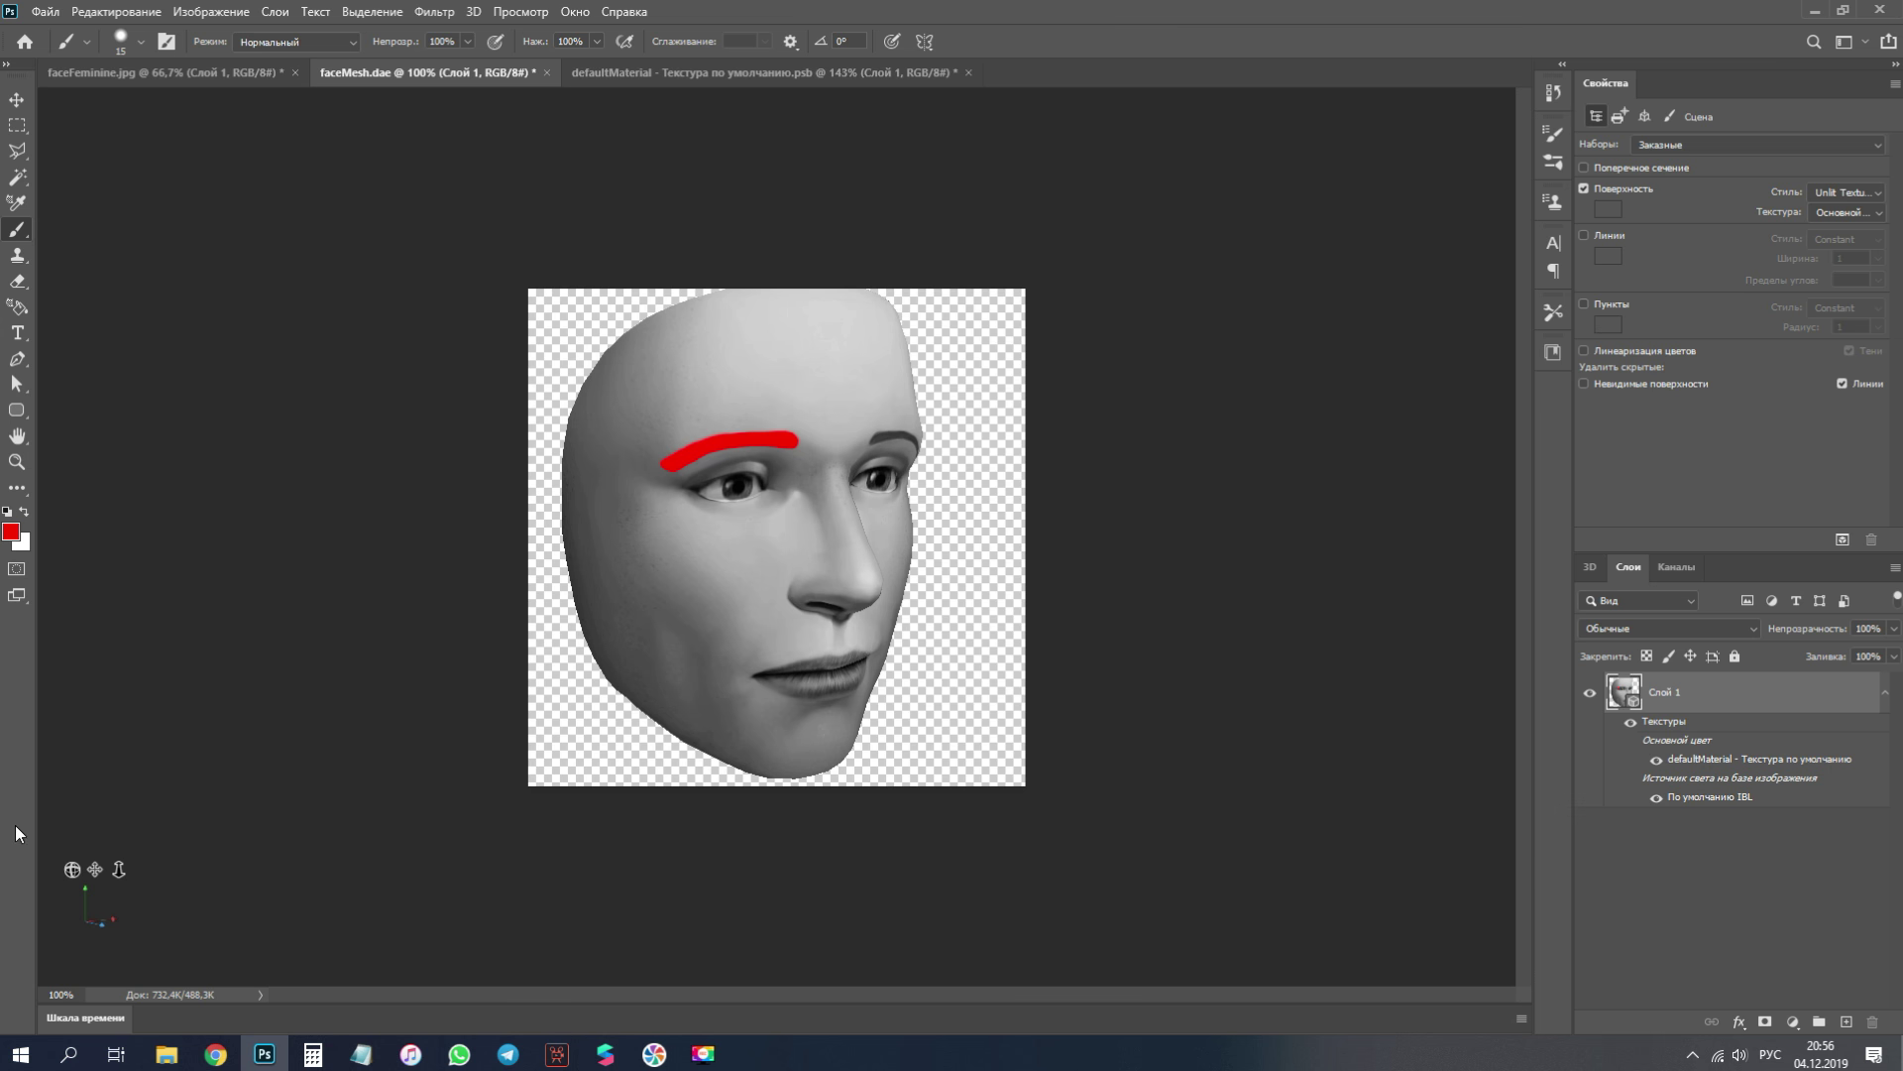
{"action": "mouse_move", "coordinate": [72, 869]}
{"action": "left_mouse_down"}
{"action": "mouse_move", "coordinate": [38, 826]}
{"action": "mouse_move", "coordinate": [113, 820]}
{"action": "mouse_move", "coordinate": [129, 851]}
{"action": "mouse_move", "coordinate": [46, 867]}
{"action": "left_mouse_up"}
{"action": "left_click", "coordinate": [674, 73]}
{"action": "left_click", "coordinate": [473, 76]}
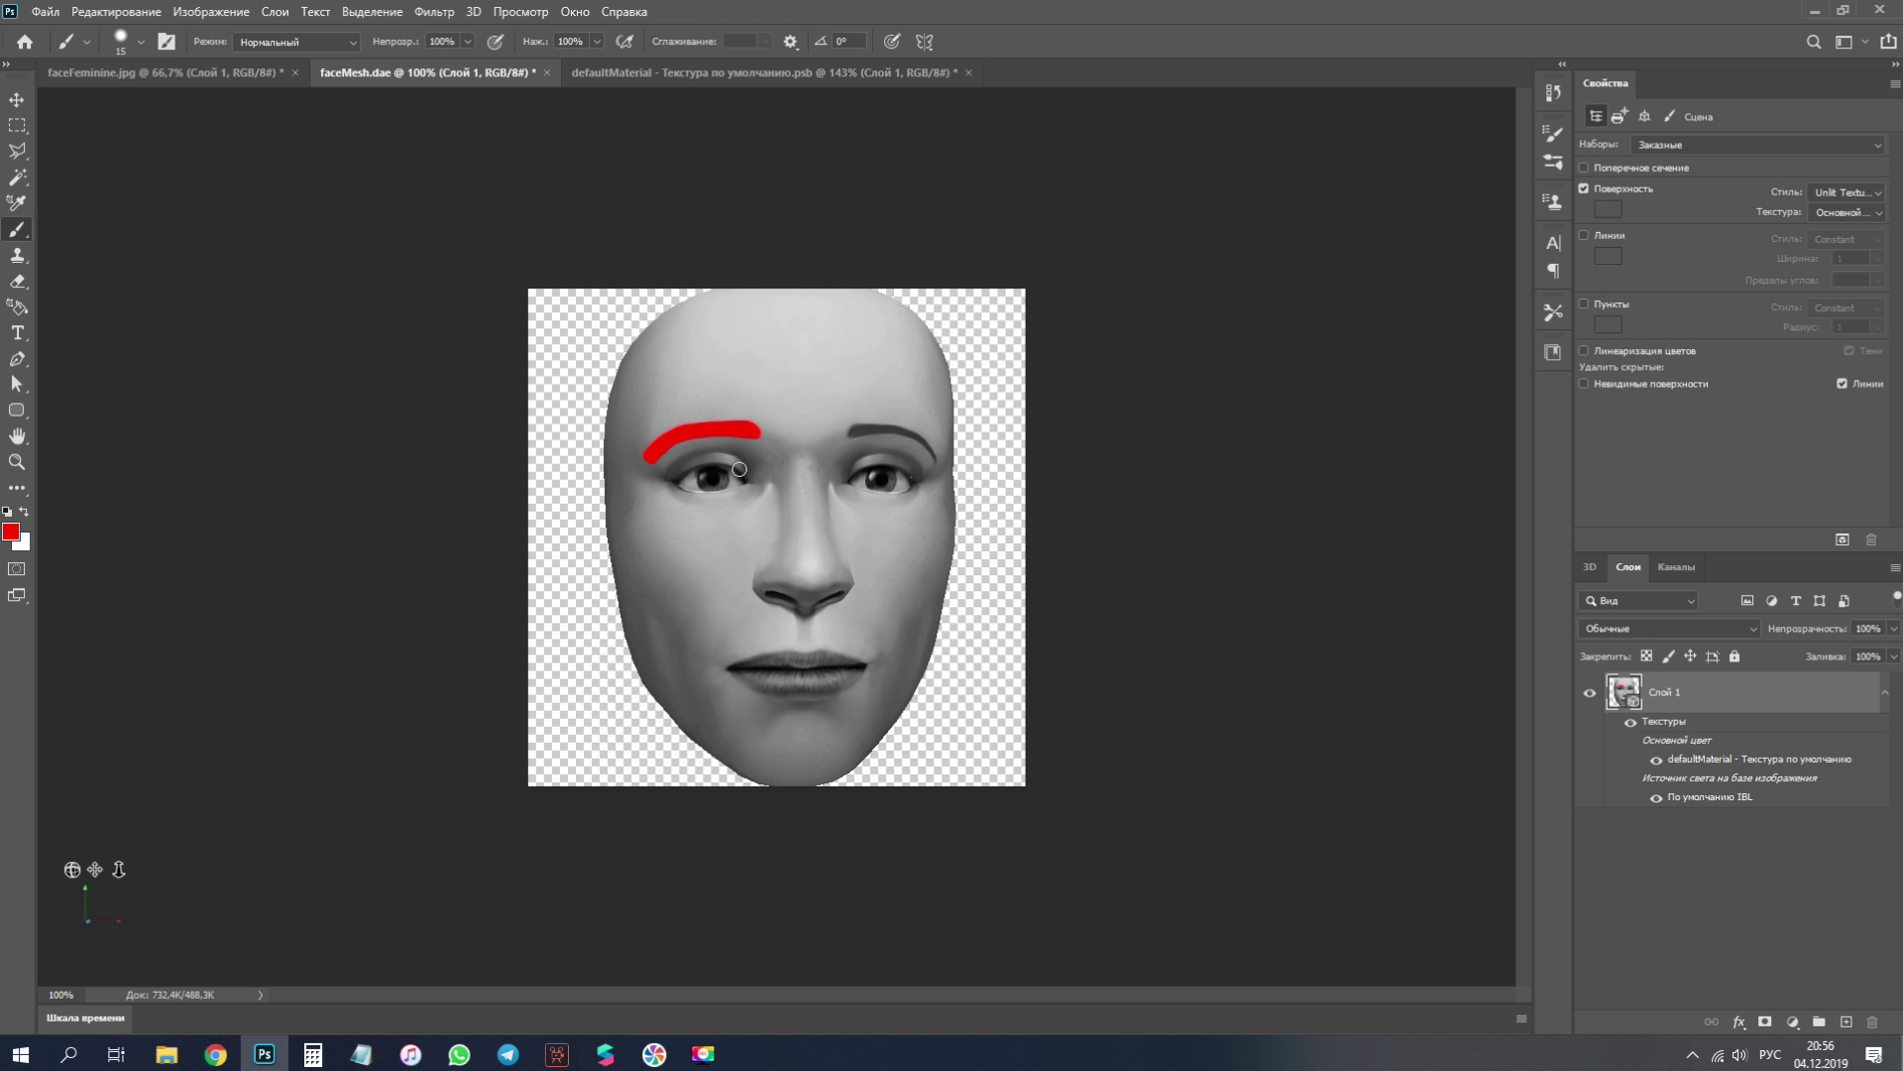
{"action": "key", "text": "ctrl+plus"}
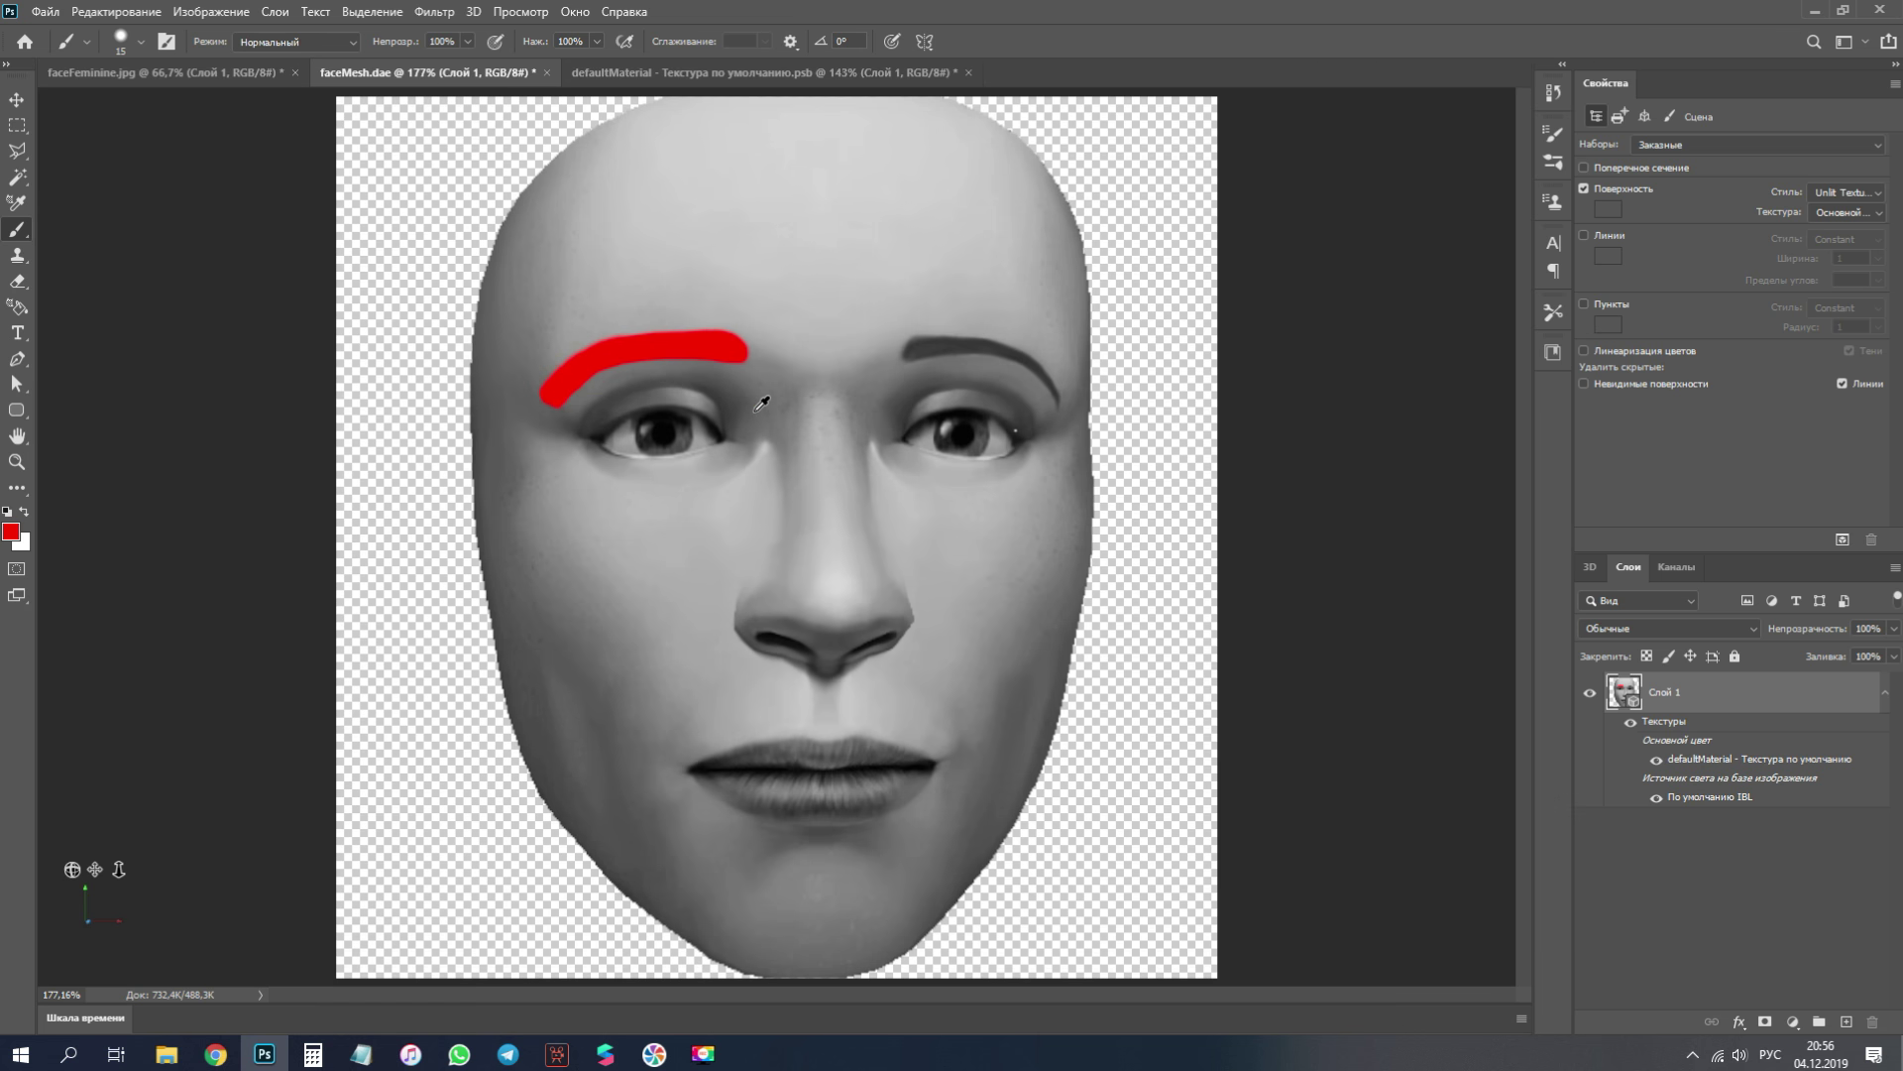
- Rotate and zoom the 3D face, then set the brush size to 7 px
{"action": "left_click", "coordinate": [674, 72]}
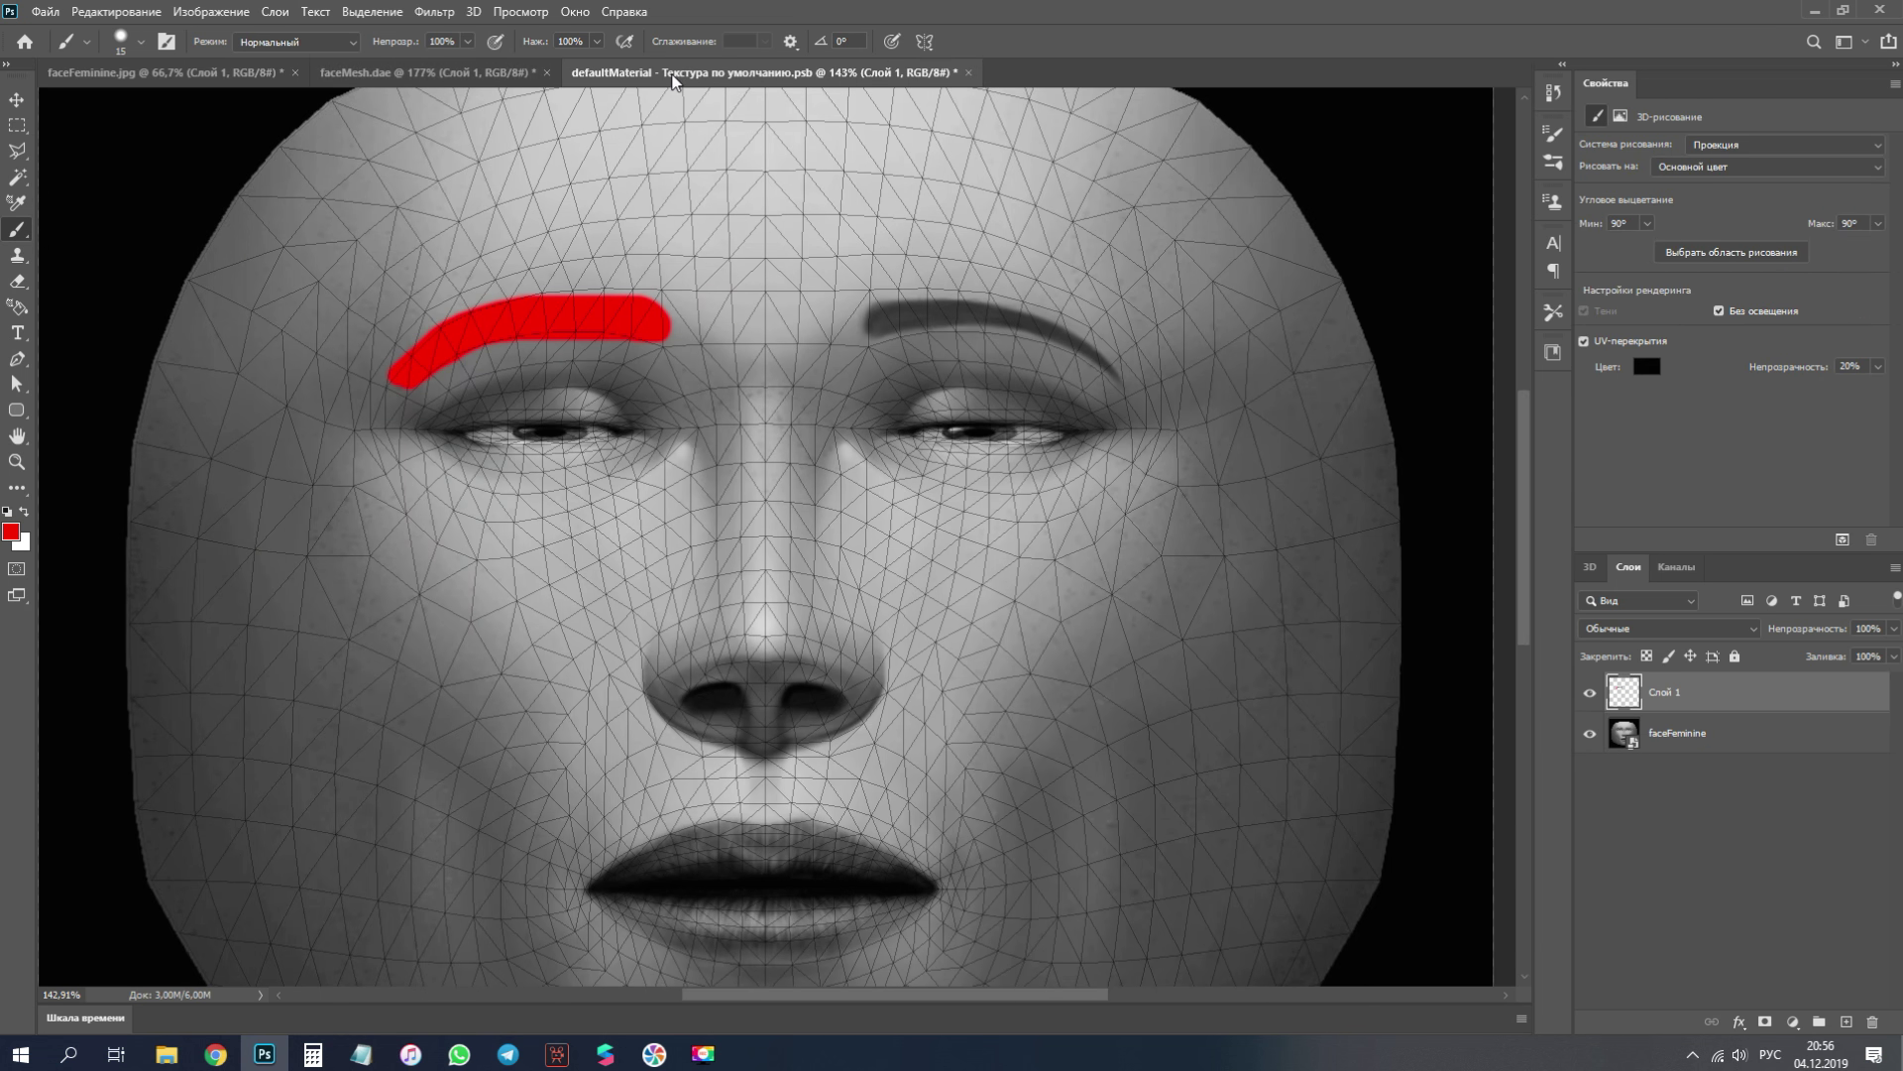
{"action": "left_click", "coordinate": [502, 75]}
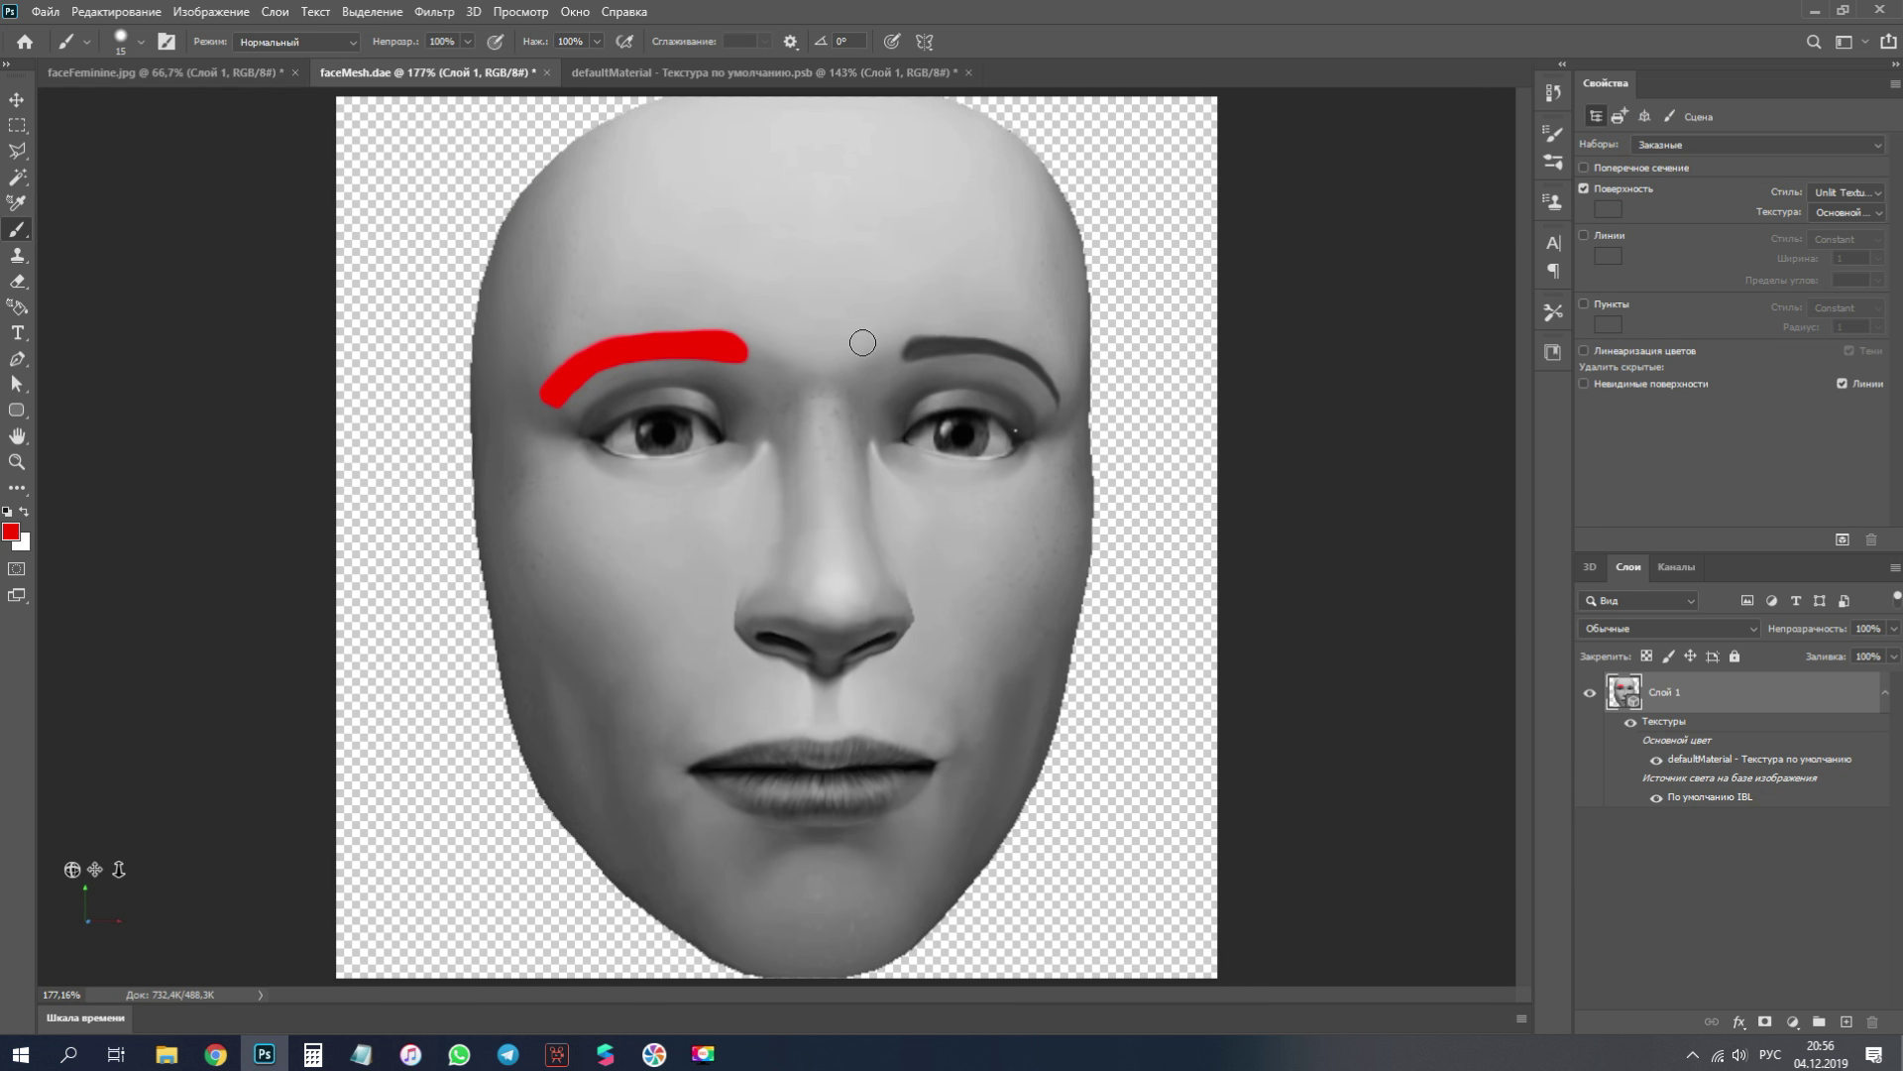
{"action": "left_click_drag", "start_coordinate": [72, 869], "coordinate": [94, 869]}
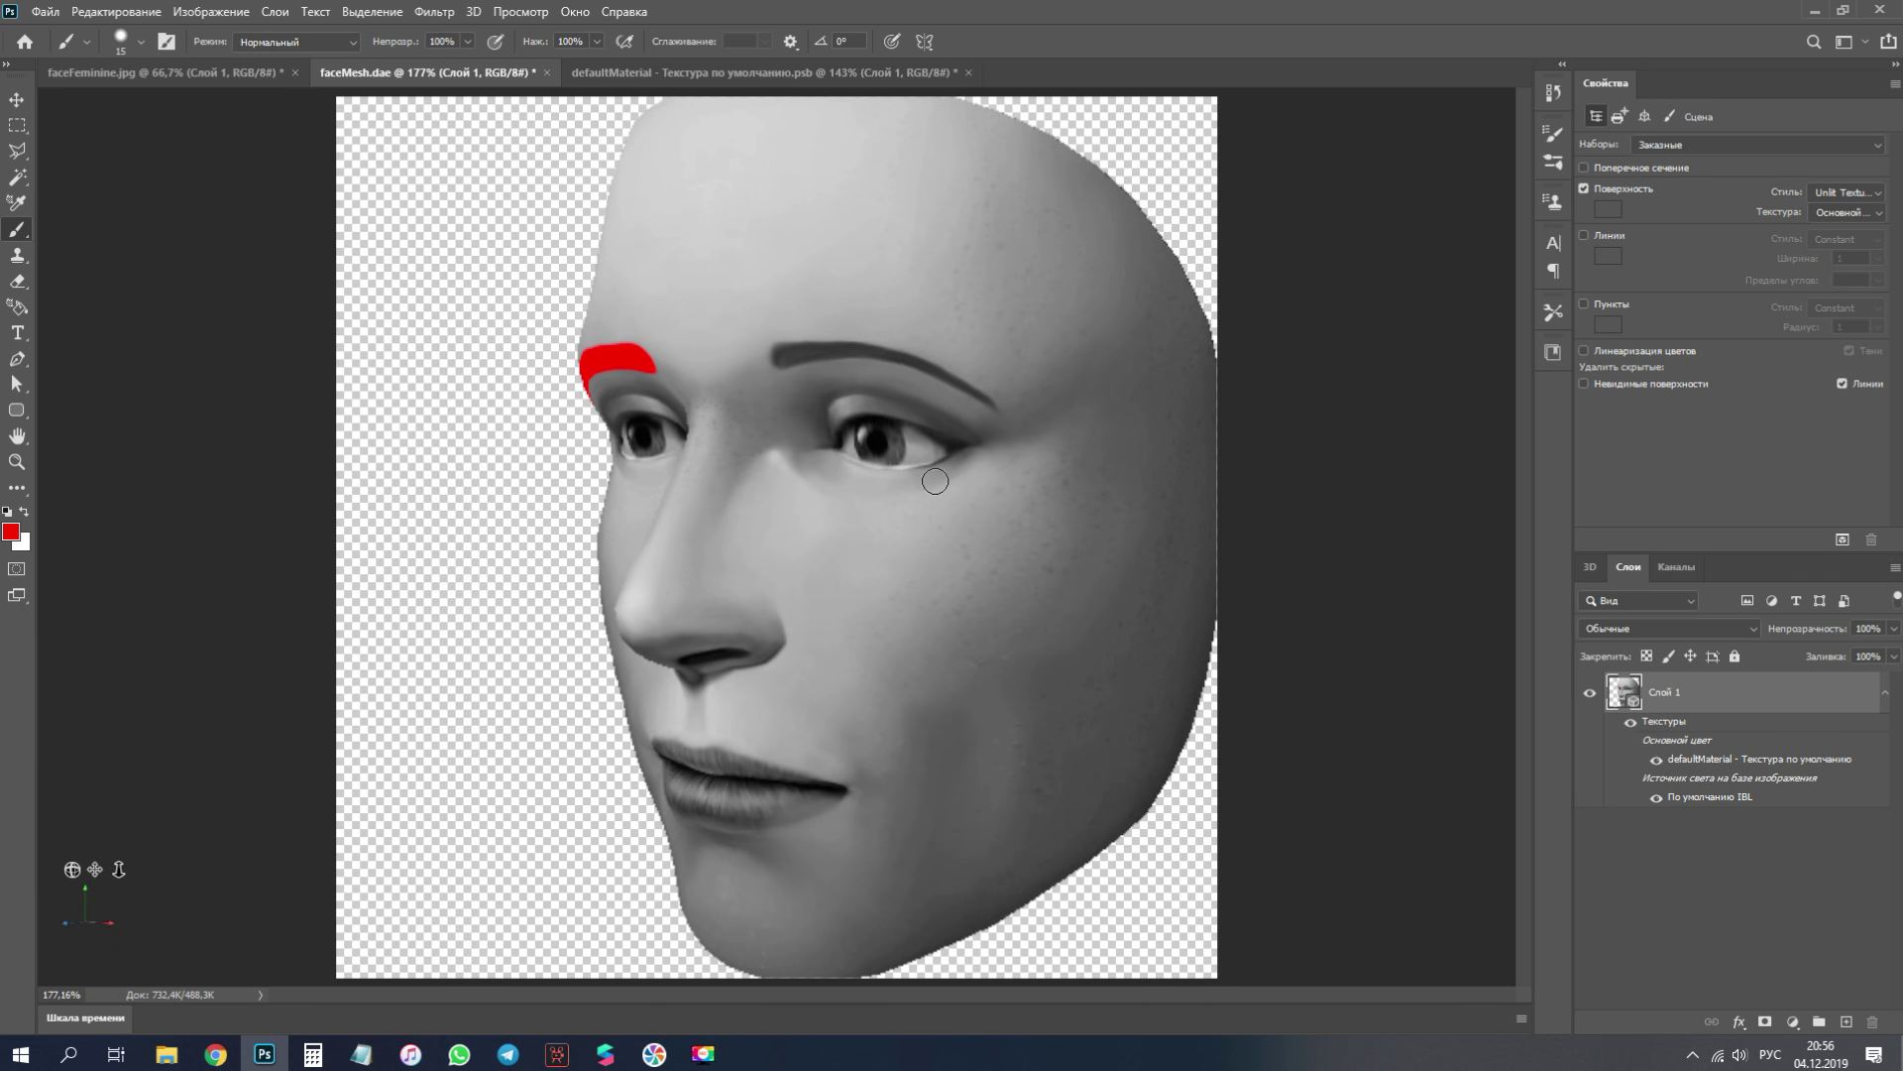
{"action": "scroll", "coordinate": [942, 475], "scroll_direction": "up", "scroll_amount": 3}
{"action": "scroll", "coordinate": [943, 475], "scroll_direction": "up", "scroll_amount": 2}
{"action": "right_click", "coordinate": [930, 462]}
{"action": "left_click_drag", "start_coordinate": [1031, 497], "coordinate": [1025, 498]}
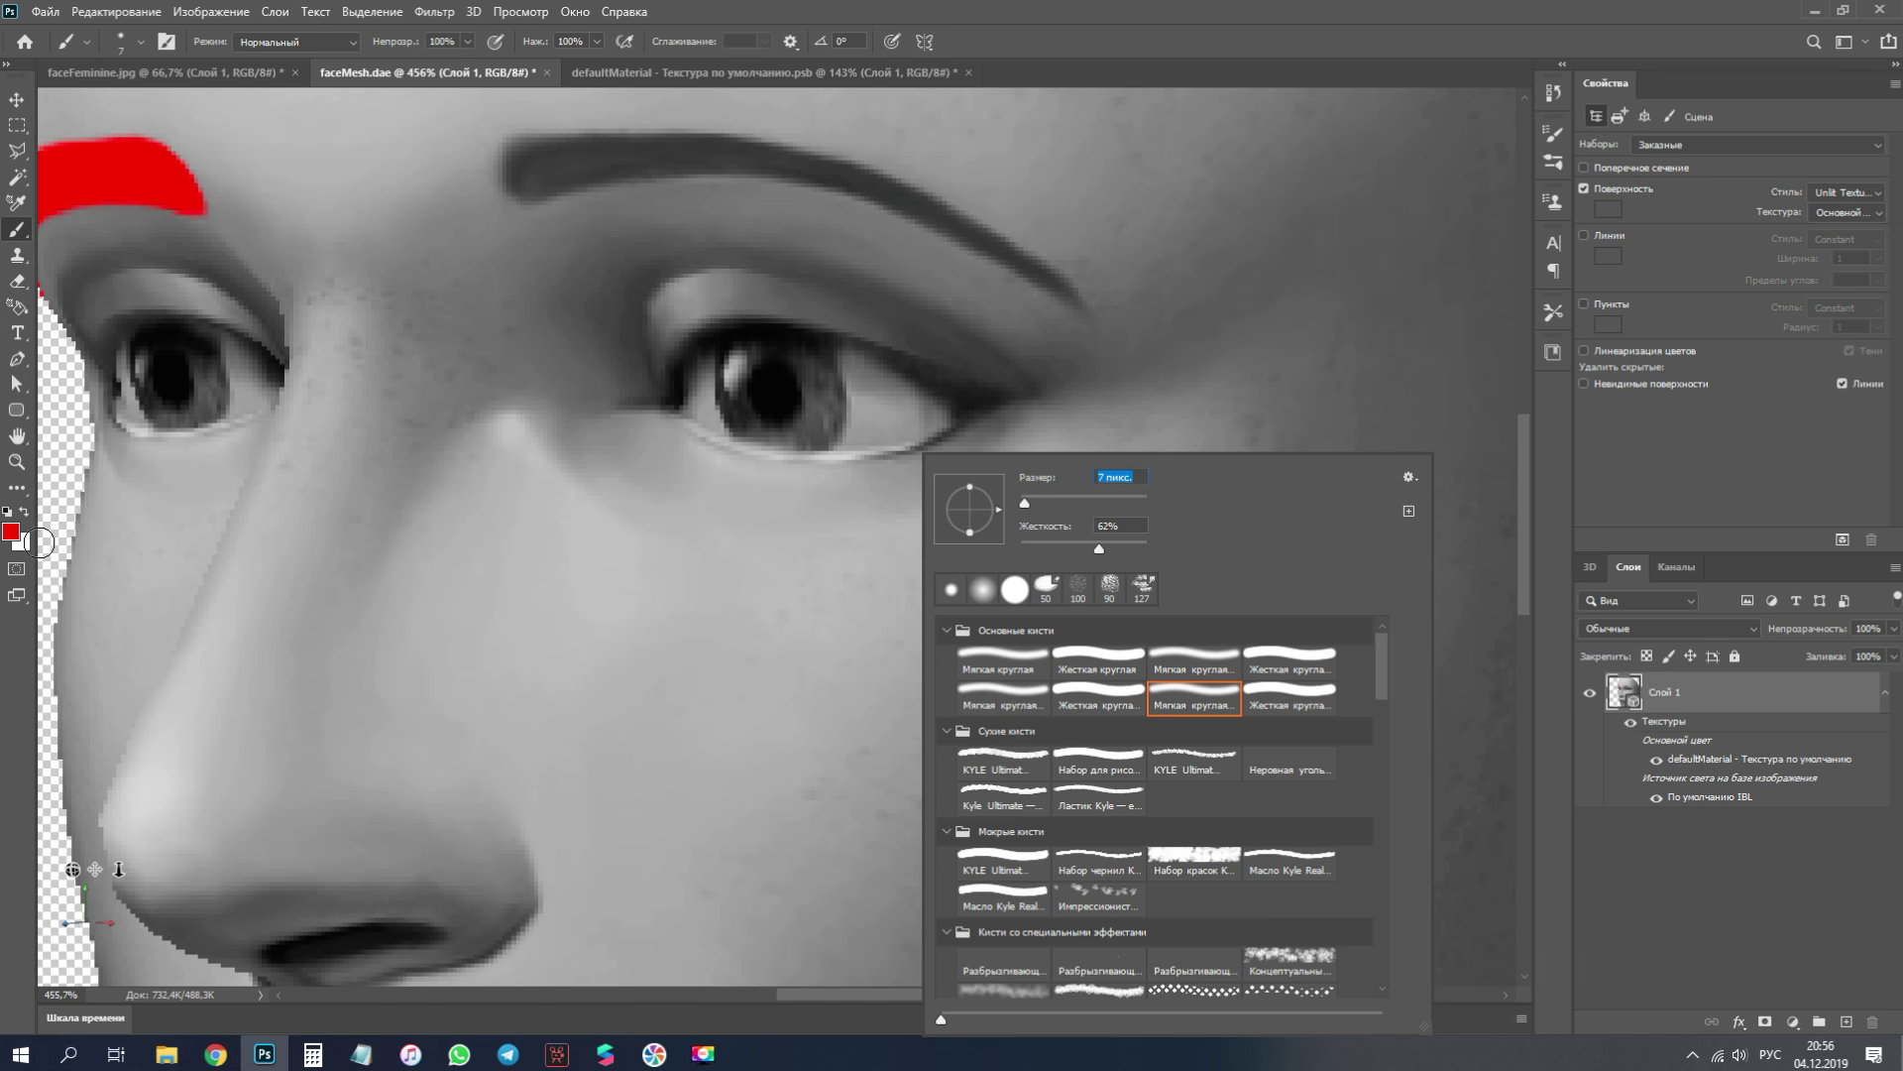
- Choose blue #0030ff and paint a tear line under the right eye with a cheek drip
{"action": "left_click", "coordinate": [12, 534]}
{"action": "left_click", "coordinate": [1173, 374]}
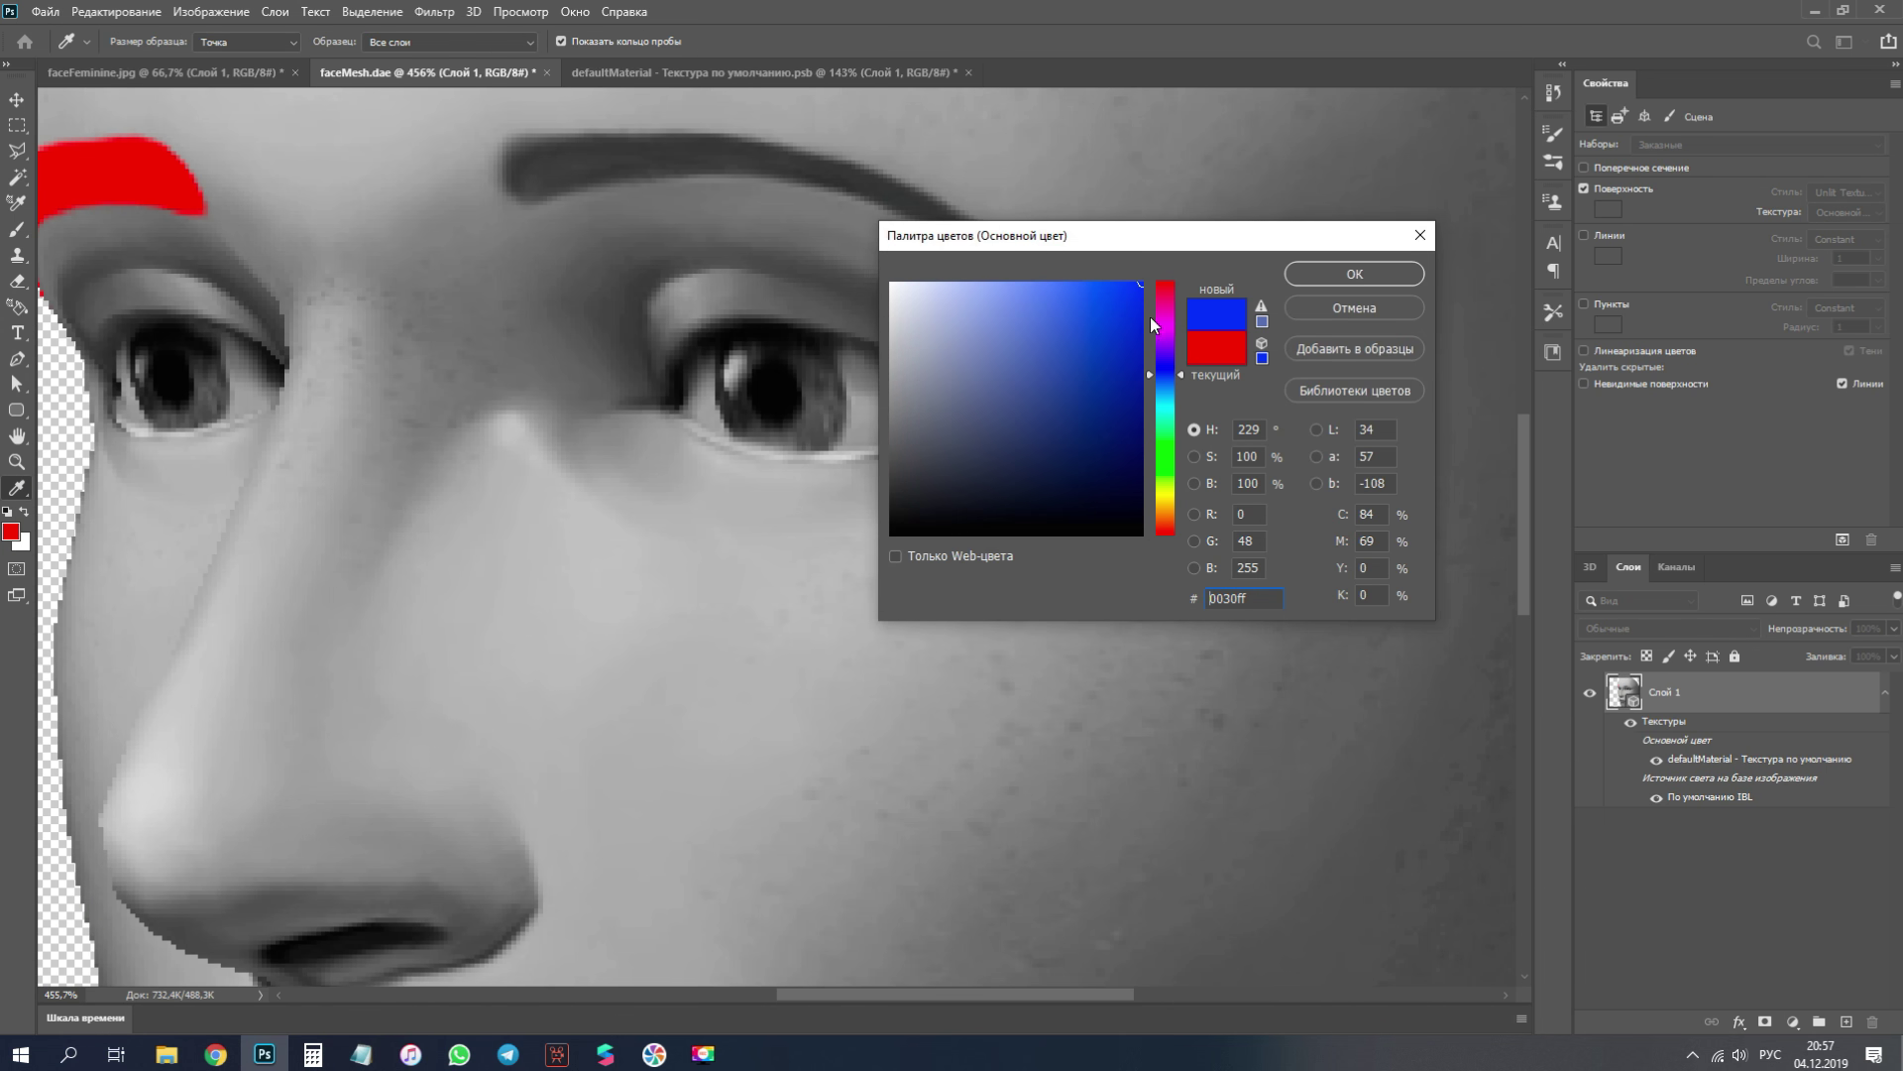
{"action": "left_click", "coordinate": [1296, 275]}
{"action": "mouse_move", "coordinate": [656, 416]}
{"action": "left_mouse_down"}
{"action": "mouse_move", "coordinate": [712, 468]}
{"action": "mouse_move", "coordinate": [959, 448]}
{"action": "left_mouse_up"}
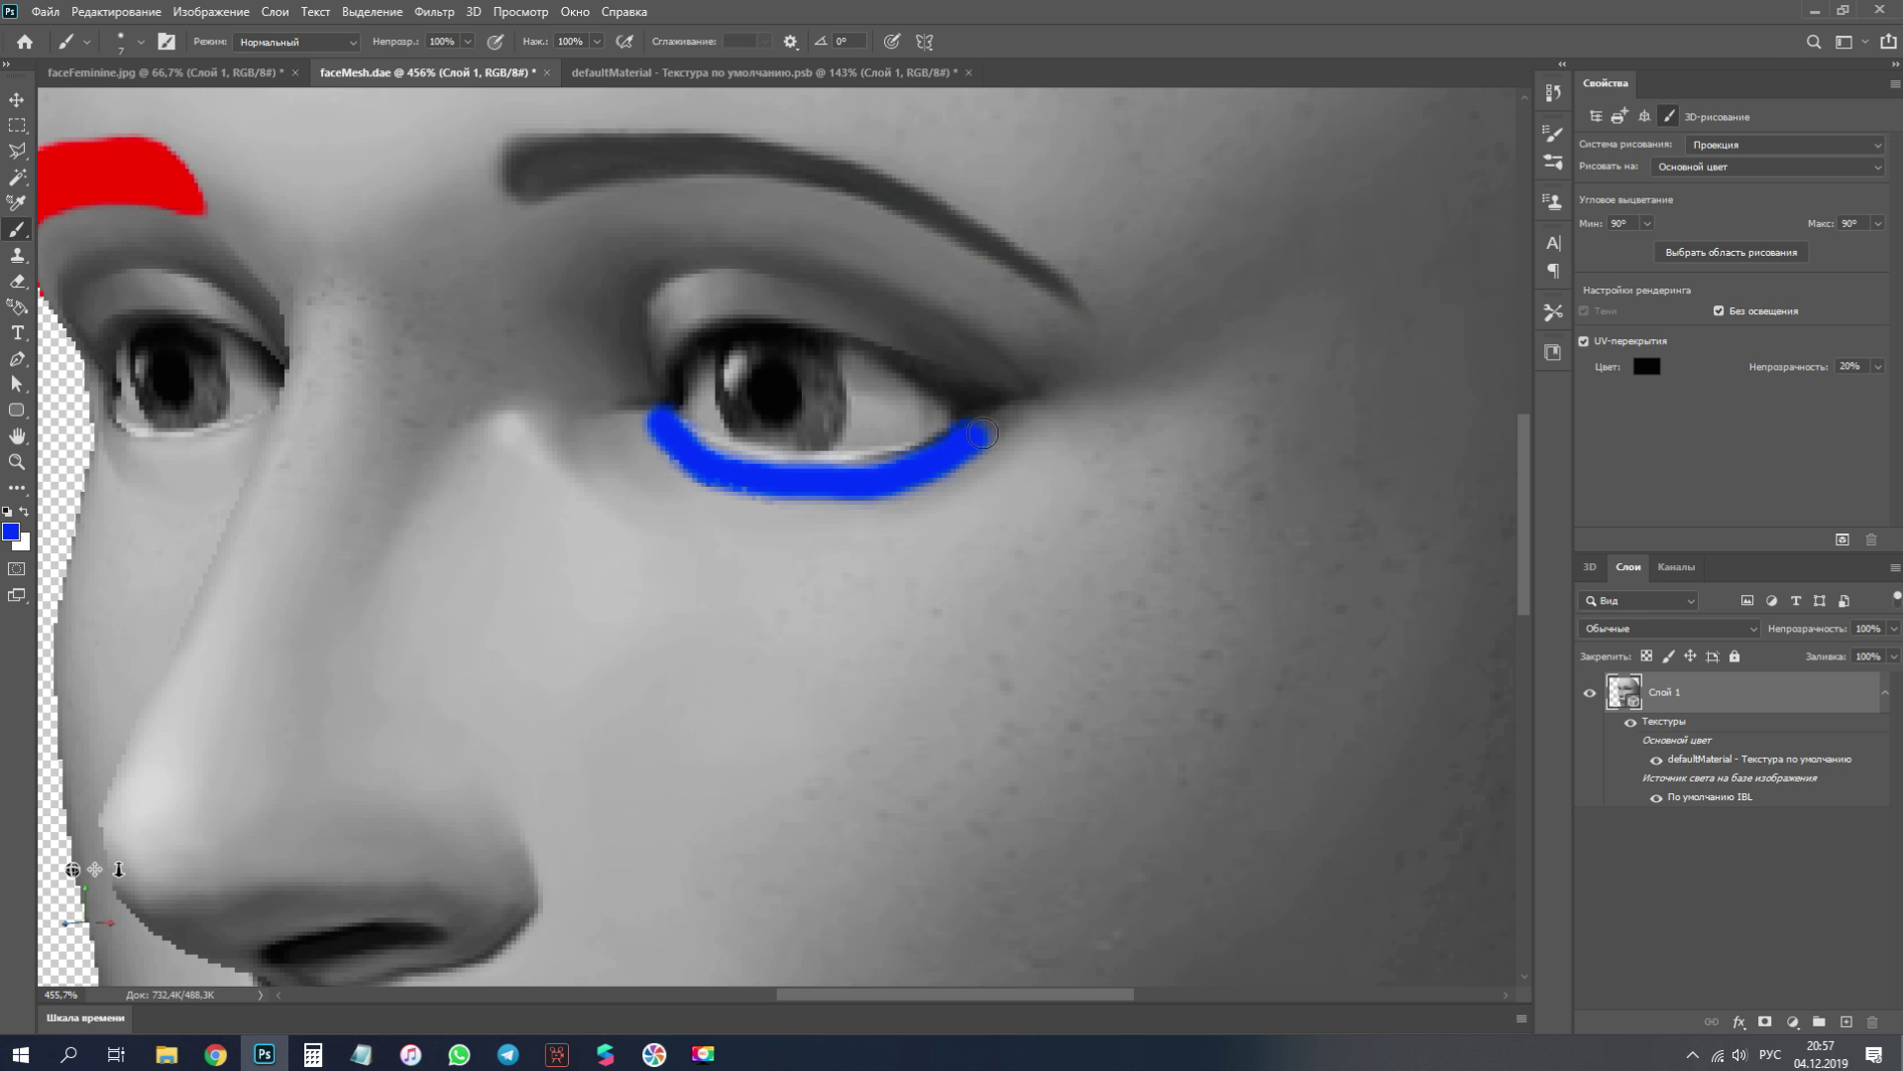
{"action": "mouse_move", "coordinate": [965, 451]}
{"action": "left_mouse_down"}
{"action": "mouse_move", "coordinate": [908, 503]}
{"action": "mouse_move", "coordinate": [838, 488]}
{"action": "mouse_move", "coordinate": [802, 588]}
{"action": "mouse_move", "coordinate": [808, 502]}
{"action": "mouse_move", "coordinate": [686, 559]}
{"action": "mouse_move", "coordinate": [701, 476]}
{"action": "mouse_move", "coordinate": [730, 492]}
{"action": "mouse_move", "coordinate": [666, 461]}
{"action": "mouse_move", "coordinate": [656, 416]}
{"action": "left_mouse_up"}
- Refine the three blue drips with a 1 px brush, then inspect them in 3D and on the flat texture
{"action": "right_click", "coordinate": [656, 416]}
{"action": "left_click_drag", "start_coordinate": [769, 458], "coordinate": [762, 462]}
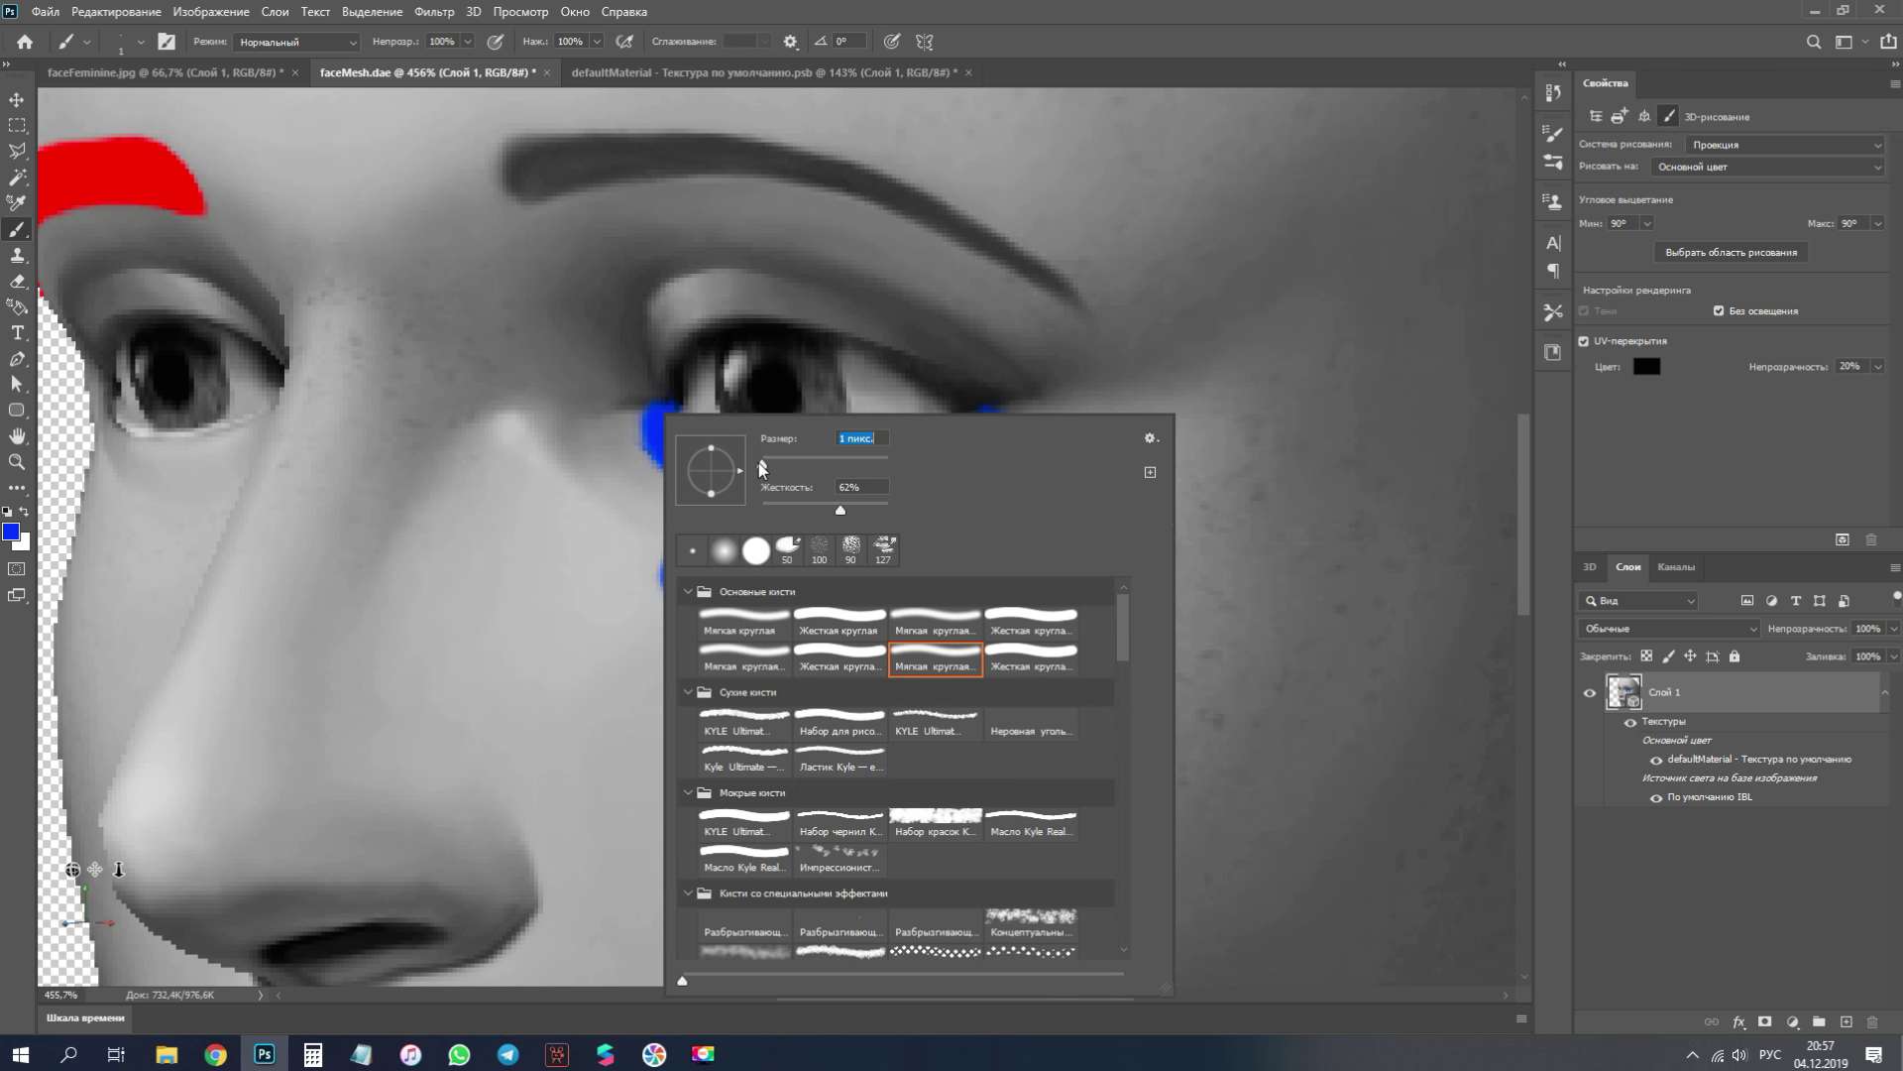
{"action": "key", "text": "Return"}
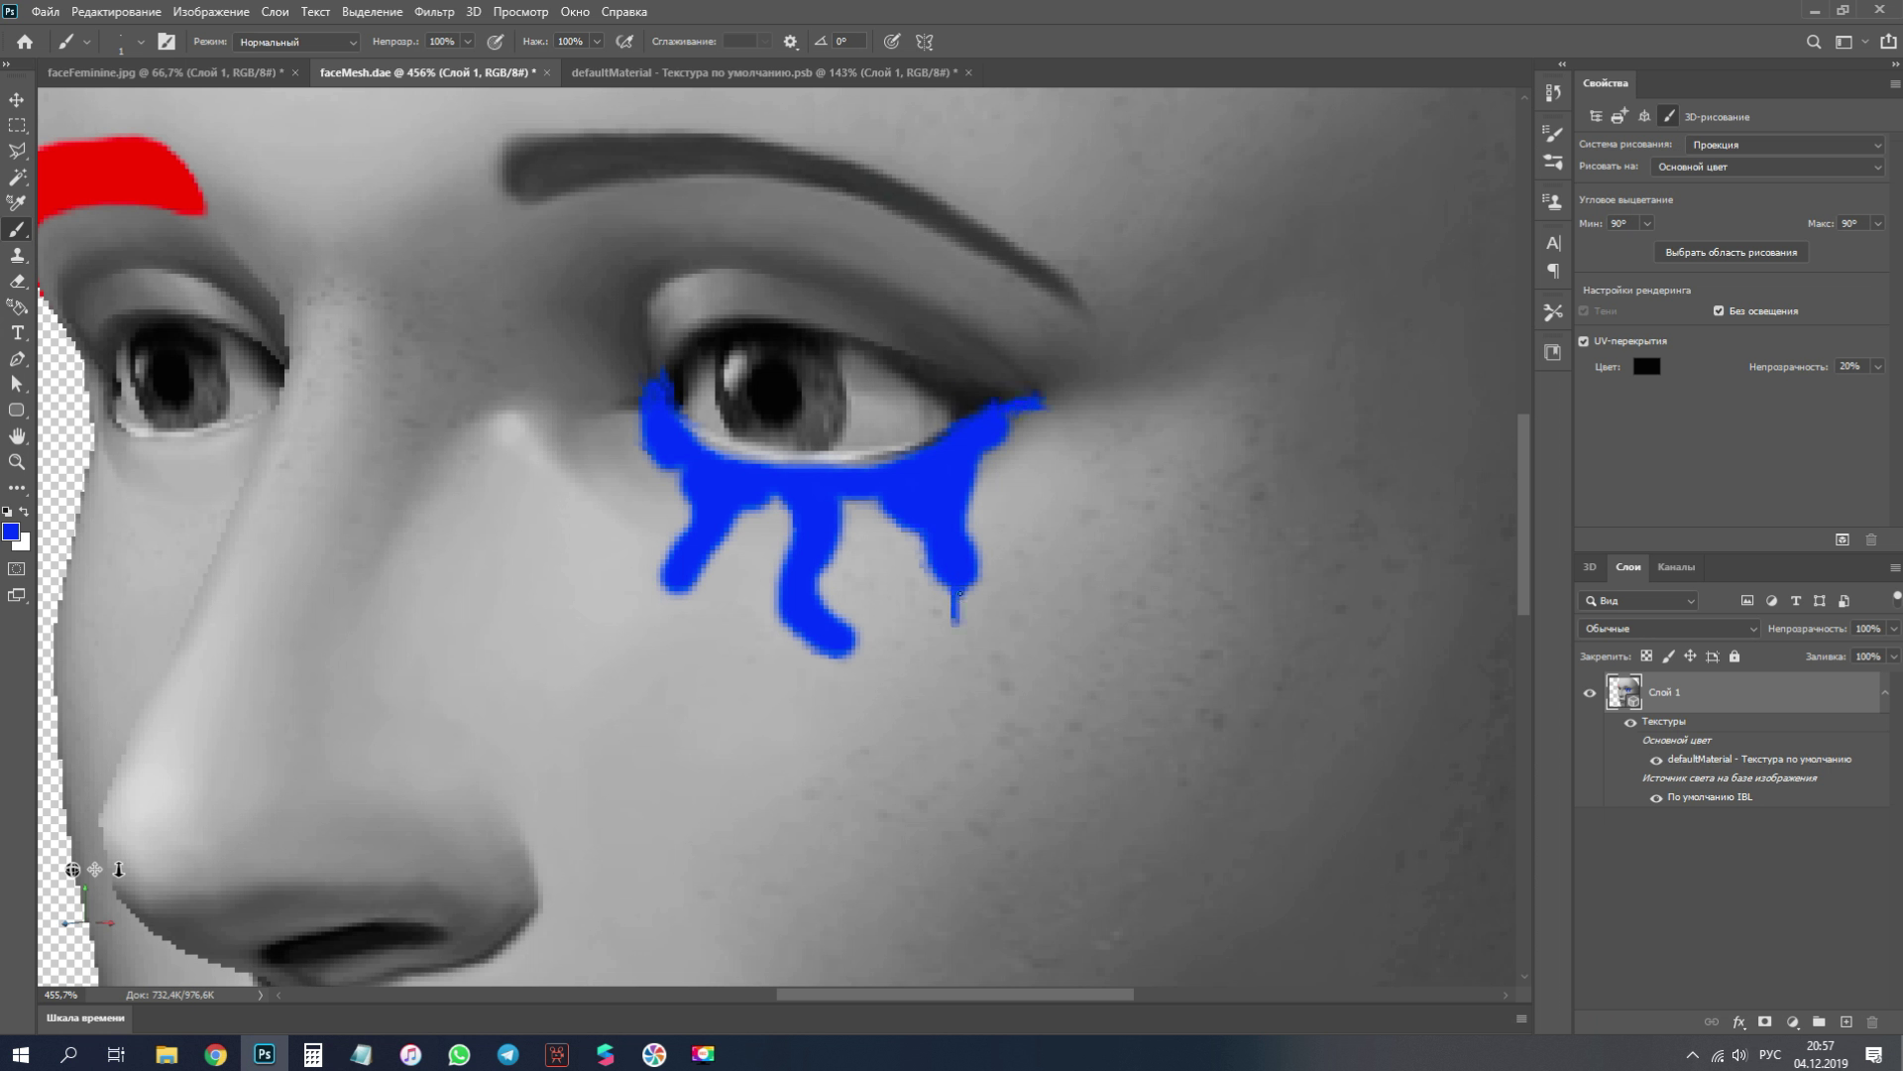
{"action": "left_click_drag", "start_coordinate": [927, 605], "coordinate": [947, 582]}
{"action": "left_click_drag", "start_coordinate": [876, 676], "coordinate": [851, 654]}
{"action": "left_click_drag", "start_coordinate": [661, 619], "coordinate": [667, 602]}
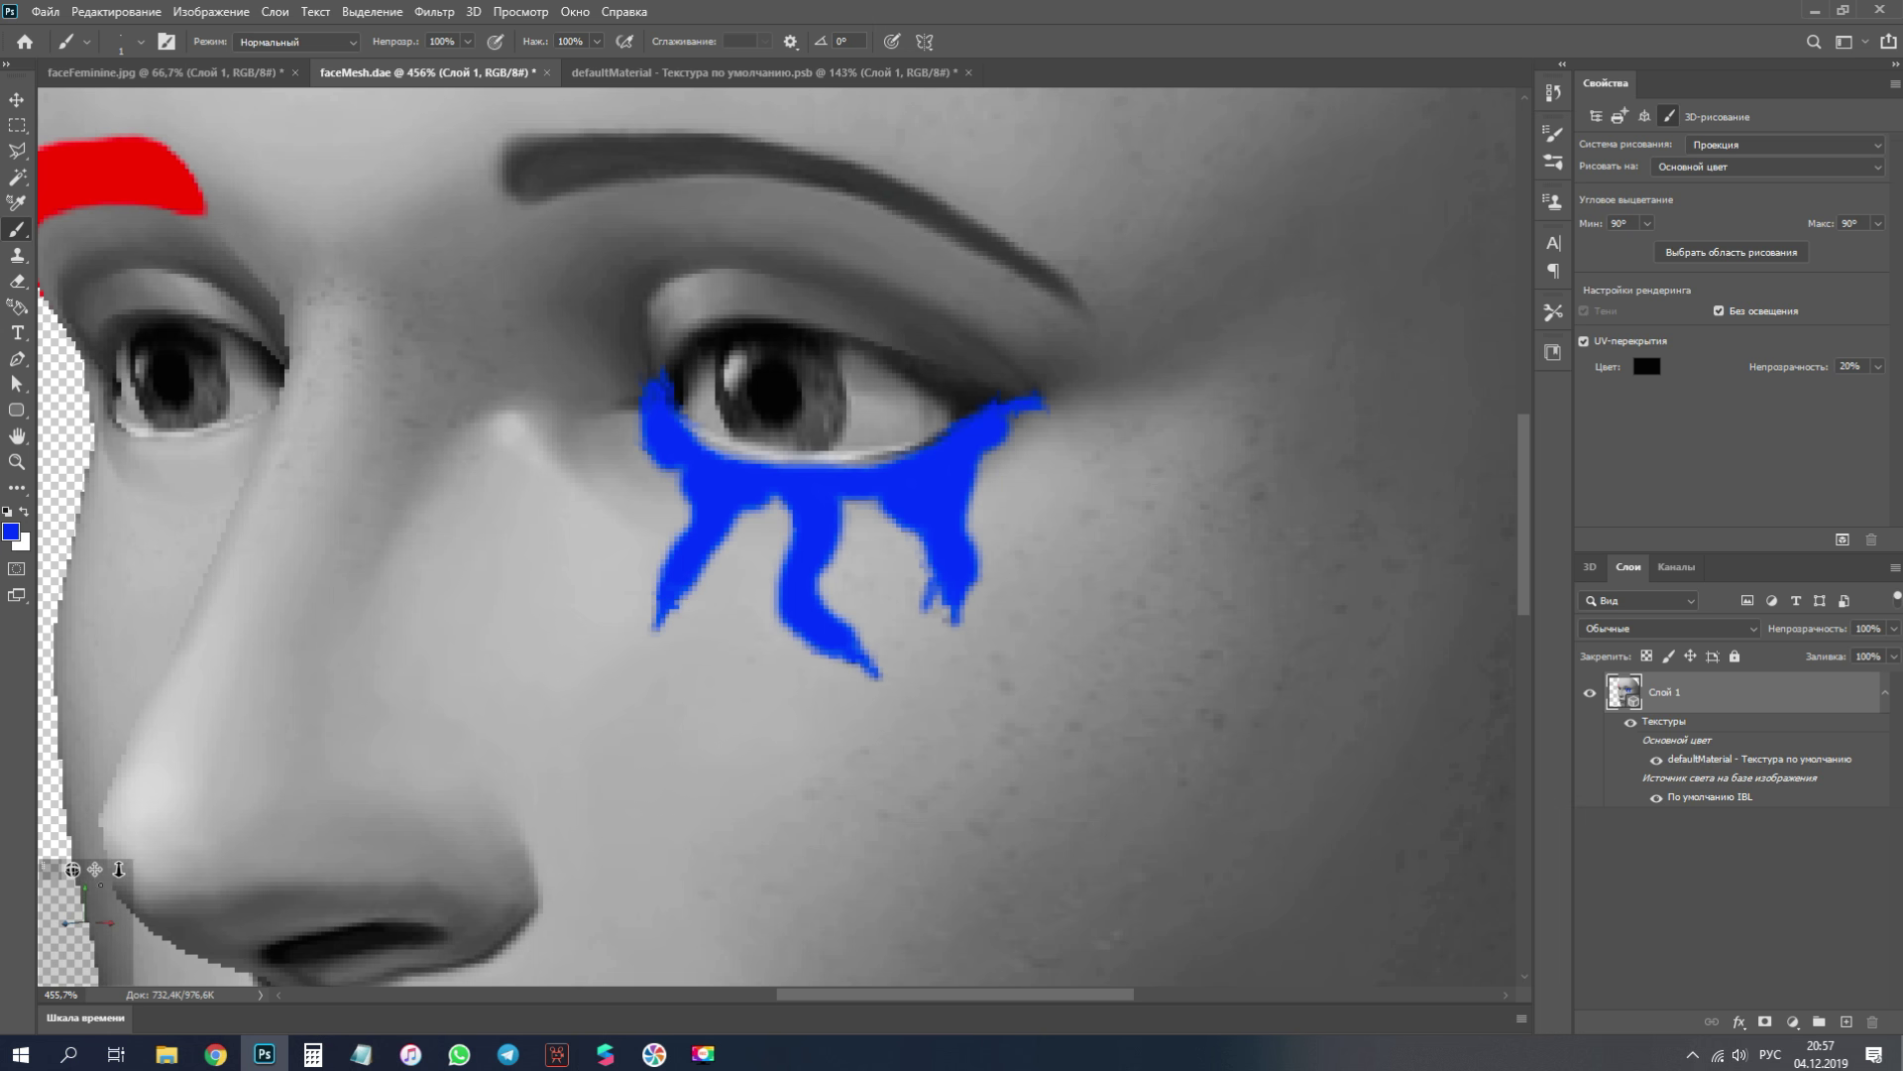
{"action": "mouse_move", "coordinate": [74, 869]}
{"action": "left_mouse_down"}
{"action": "mouse_move", "coordinate": [116, 870]}
{"action": "mouse_move", "coordinate": [140, 639]}
{"action": "left_mouse_up"}
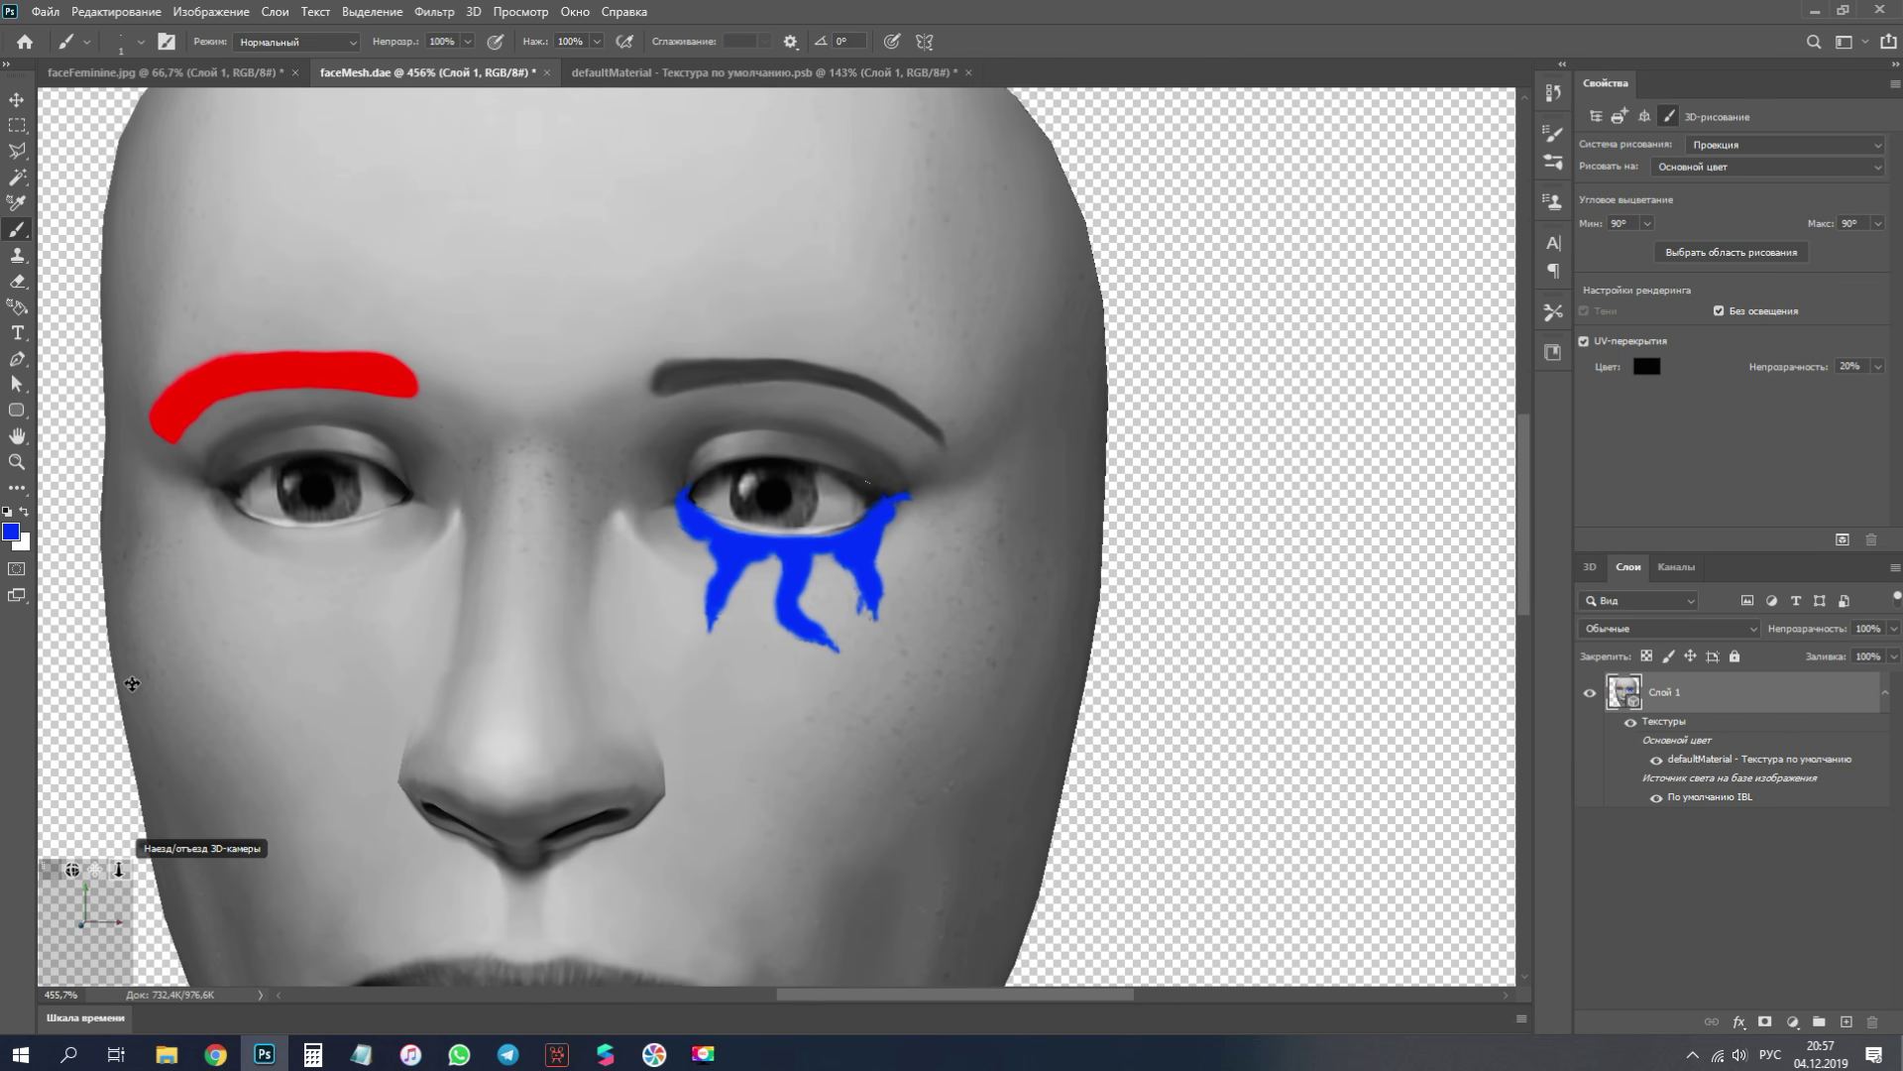
{"action": "left_click_drag", "start_coordinate": [74, 869], "coordinate": [84, 859]}
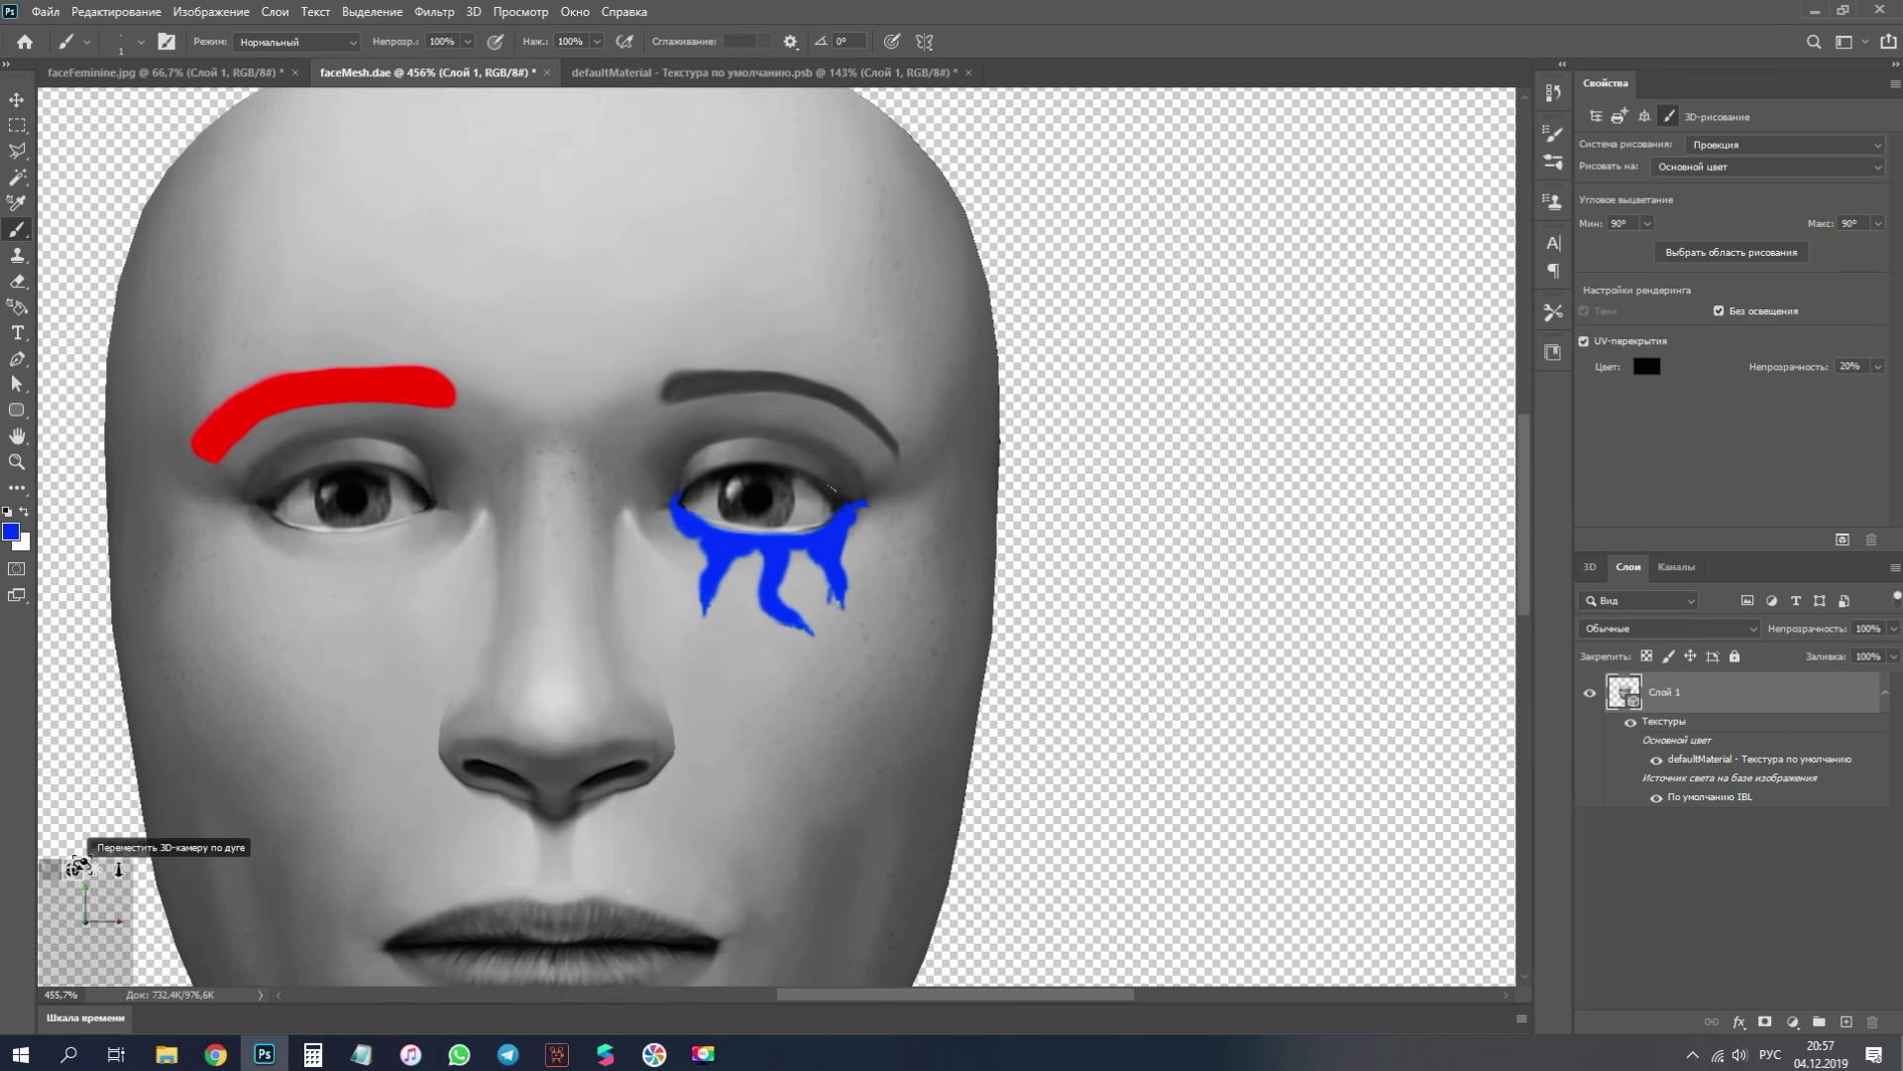
{"action": "left_click", "coordinate": [677, 79]}
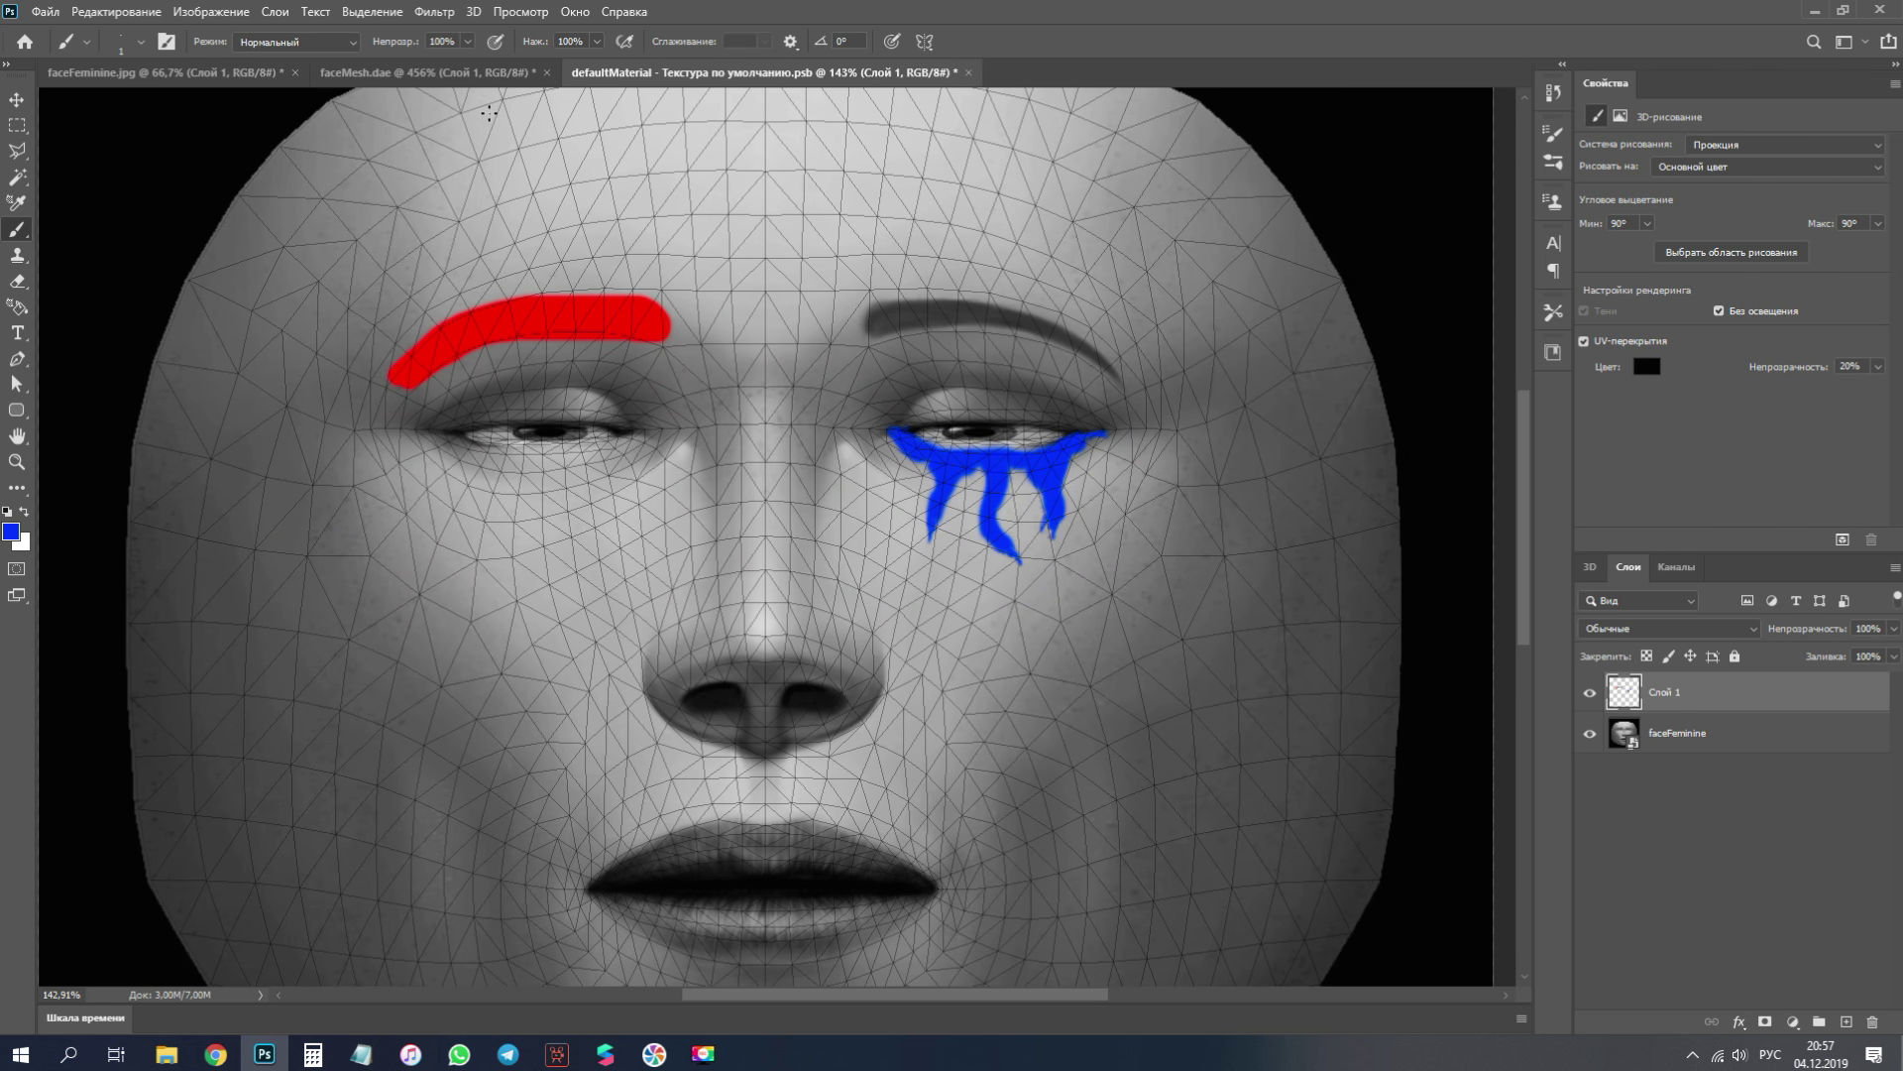
- Turn the 3D face to a three-quarter view, enlarge the brush and set foreground to #36ff00
{"action": "left_click", "coordinate": [456, 72]}
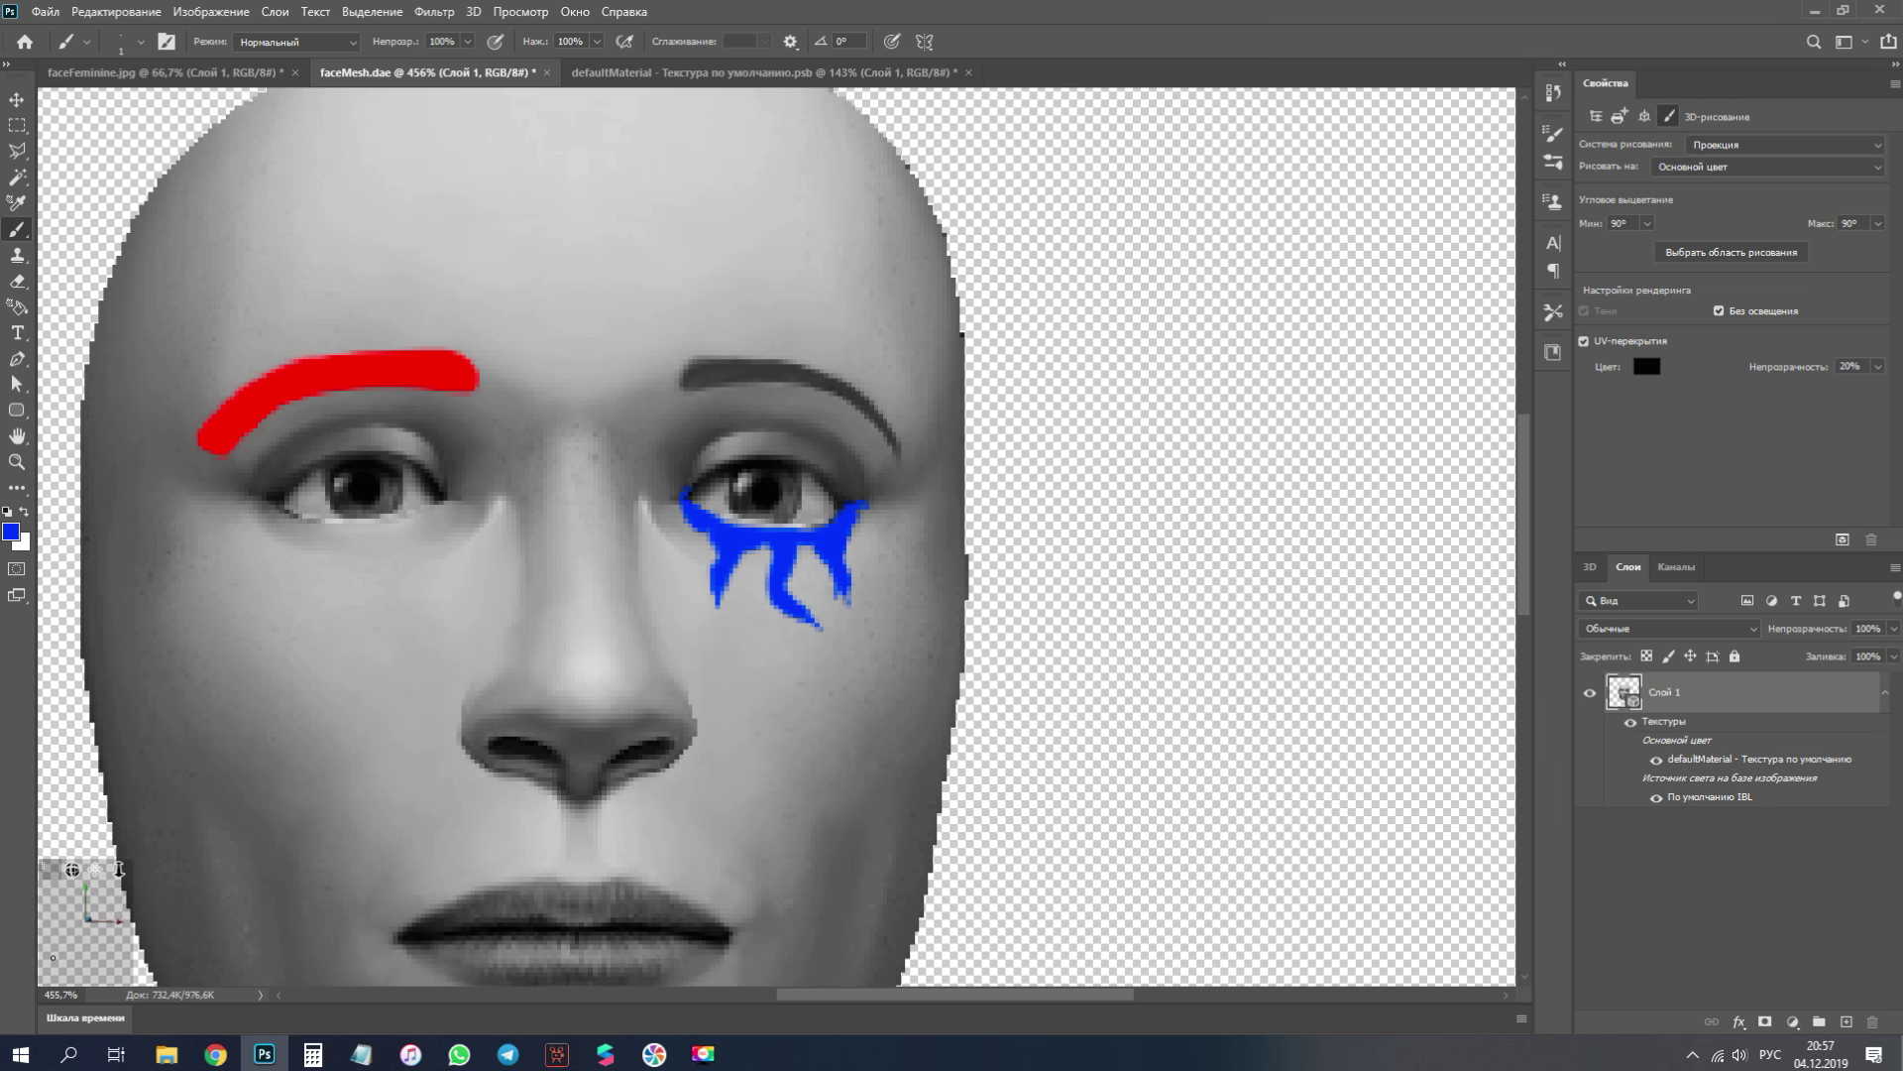
{"action": "mouse_move", "coordinate": [46, 870]}
{"action": "left_mouse_down"}
{"action": "mouse_move", "coordinate": [35, 880]}
{"action": "mouse_move", "coordinate": [740, 353]}
{"action": "left_mouse_up"}
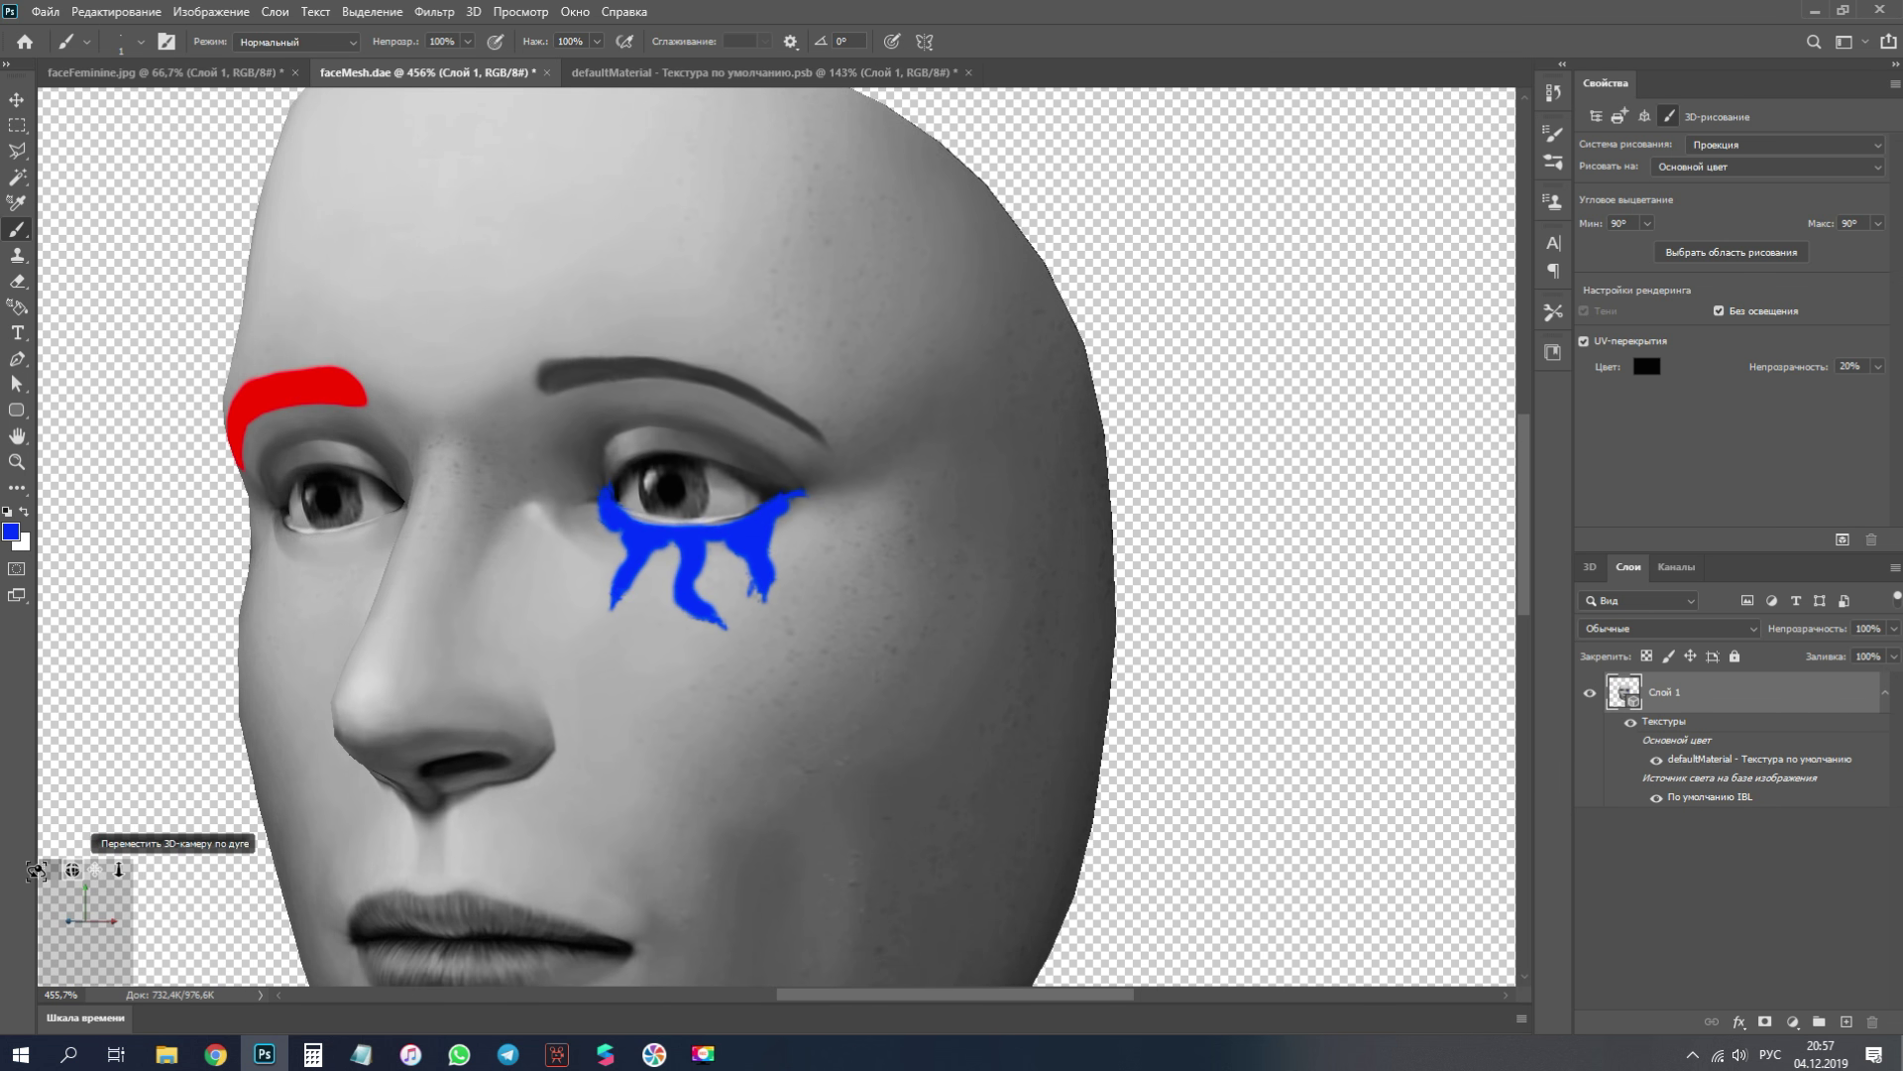
{"action": "right_click", "coordinate": [789, 431]}
{"action": "left_click_drag", "start_coordinate": [884, 447], "coordinate": [918, 447]}
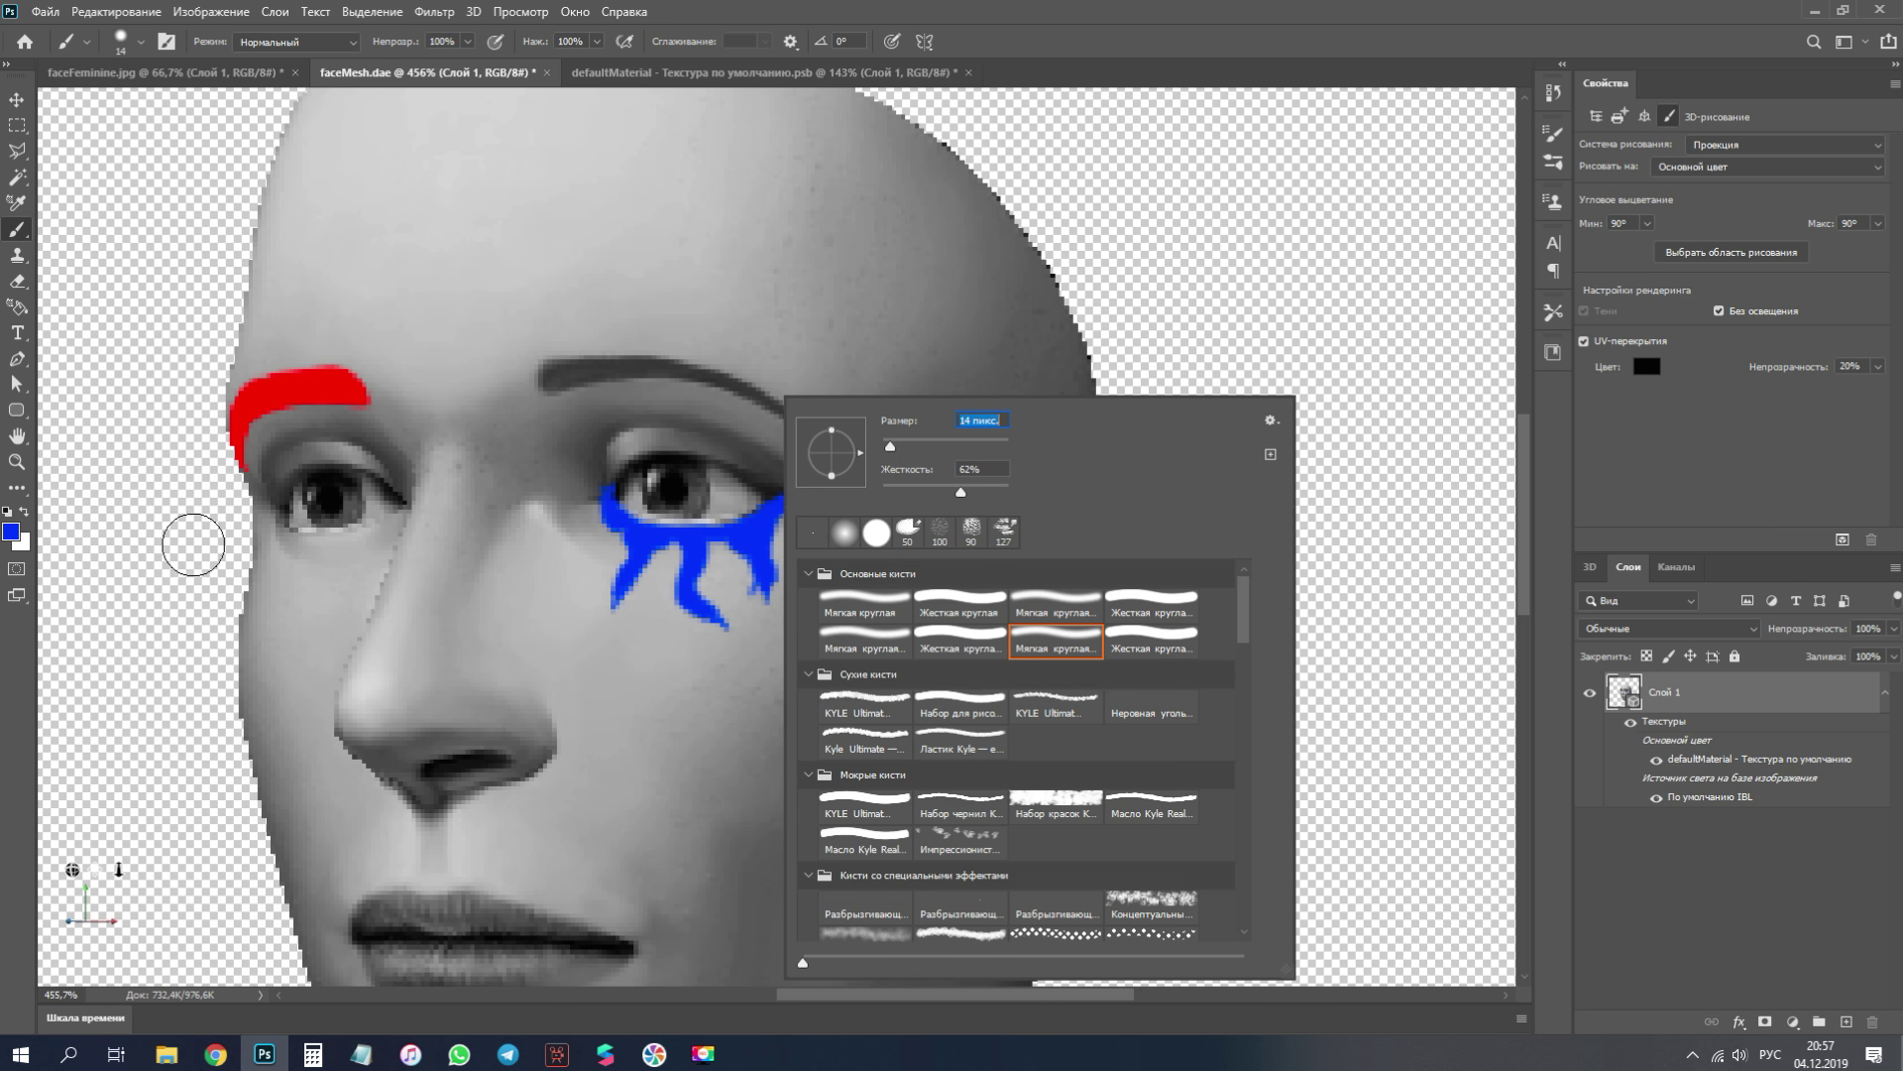
{"action": "left_click", "coordinate": [12, 532]}
{"action": "left_click_drag", "start_coordinate": [1169, 381], "coordinate": [1168, 462]}
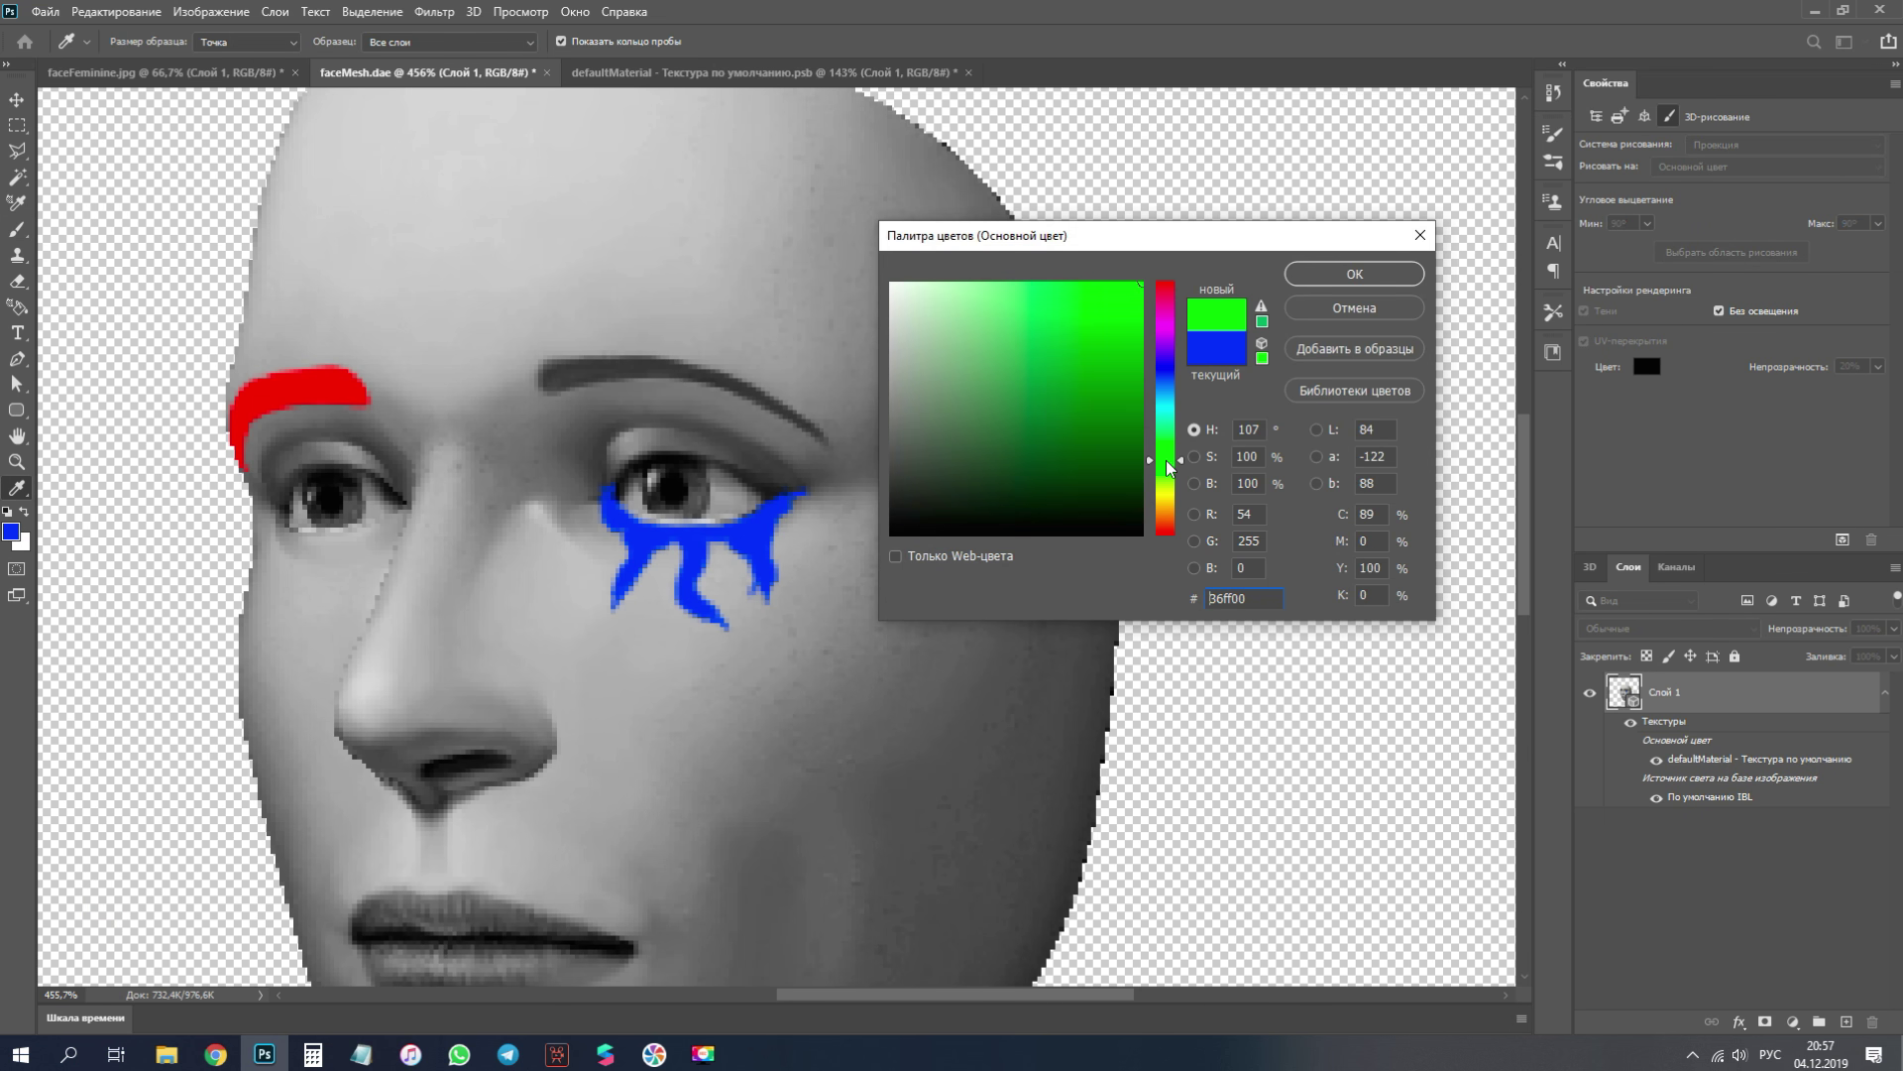
{"action": "left_click", "coordinate": [1354, 273]}
- Paint a thick green eyebrow over the right eye, curving down its outer side
{"action": "right_click", "coordinate": [575, 363]}
{"action": "left_click_drag", "start_coordinate": [691, 411], "coordinate": [680, 412]}
{"action": "key", "text": "Return"}
{"action": "mouse_move", "coordinate": [546, 376]}
{"action": "left_mouse_down"}
{"action": "mouse_move", "coordinate": [818, 393]}
{"action": "mouse_move", "coordinate": [722, 342]}
{"action": "mouse_move", "coordinate": [897, 436]}
{"action": "mouse_move", "coordinate": [870, 542]}
{"action": "left_mouse_up"}
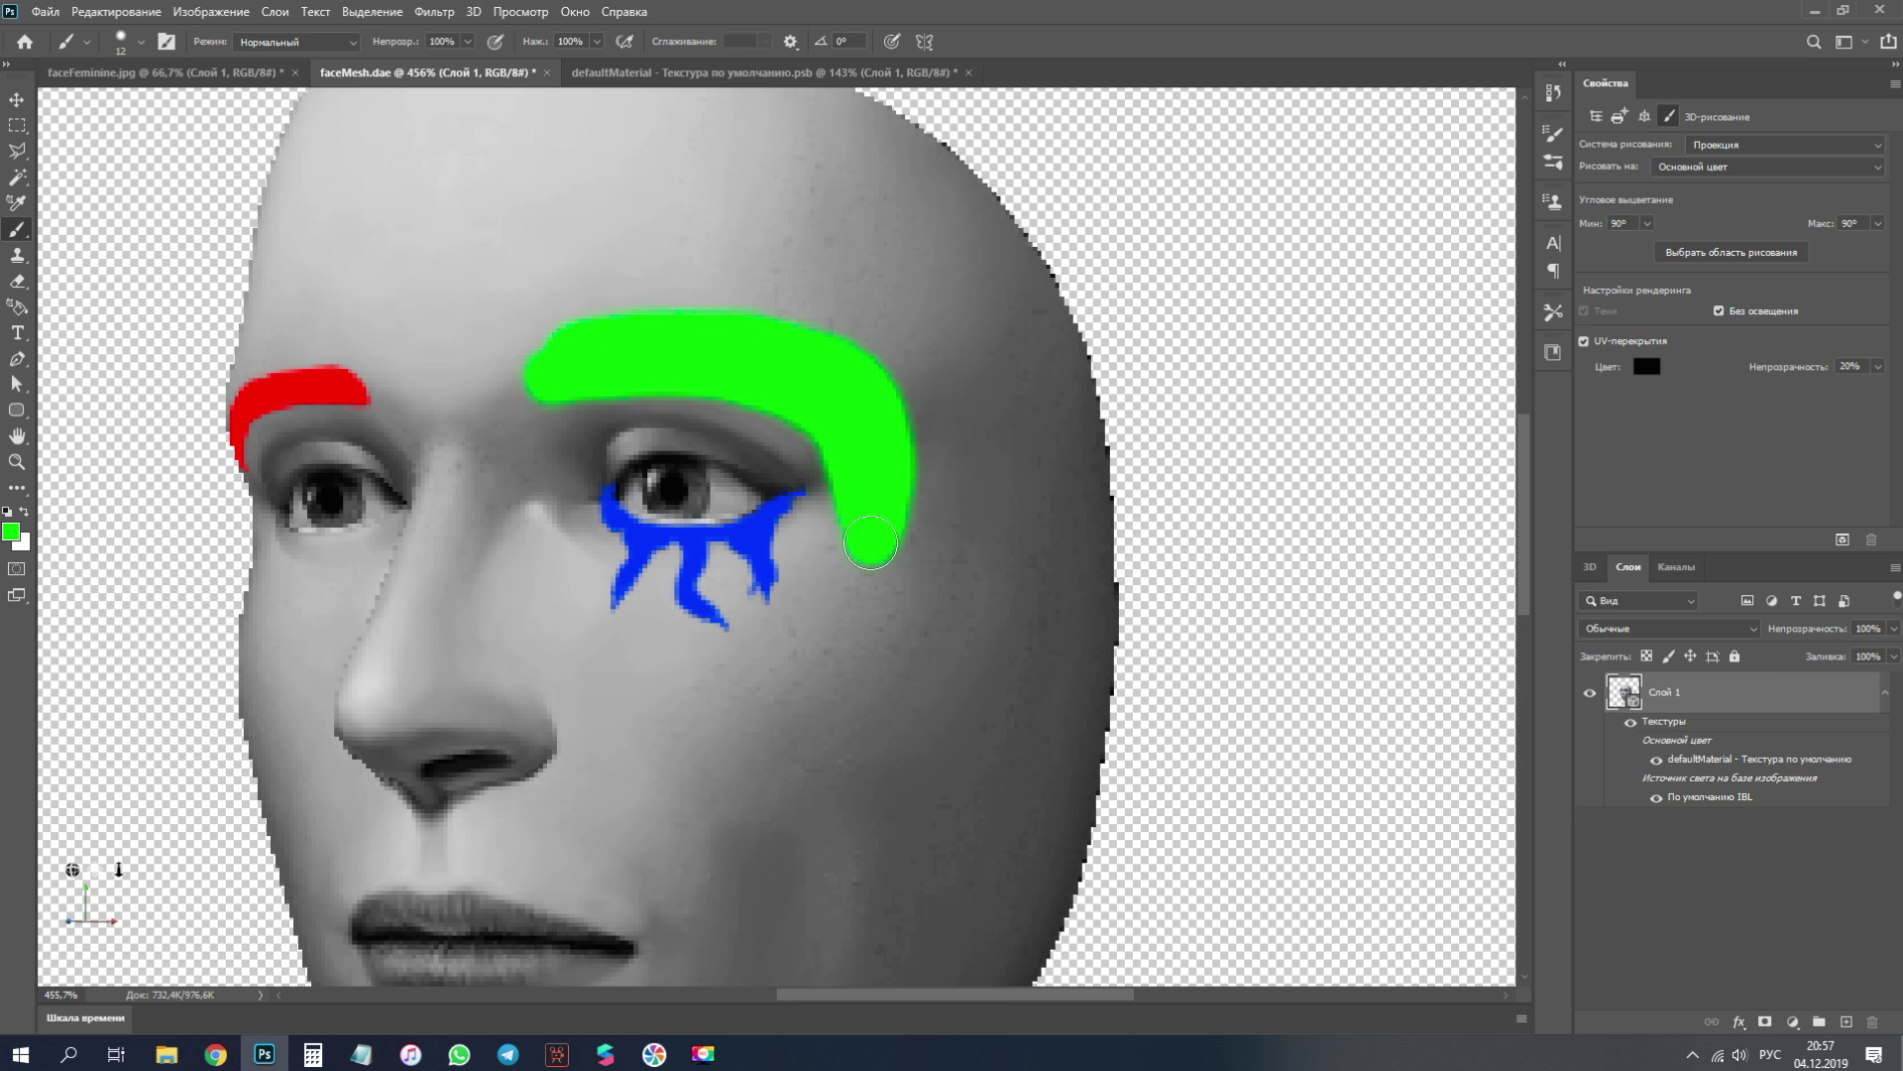
{"action": "left_click_drag", "start_coordinate": [103, 869], "coordinate": [115, 689]}
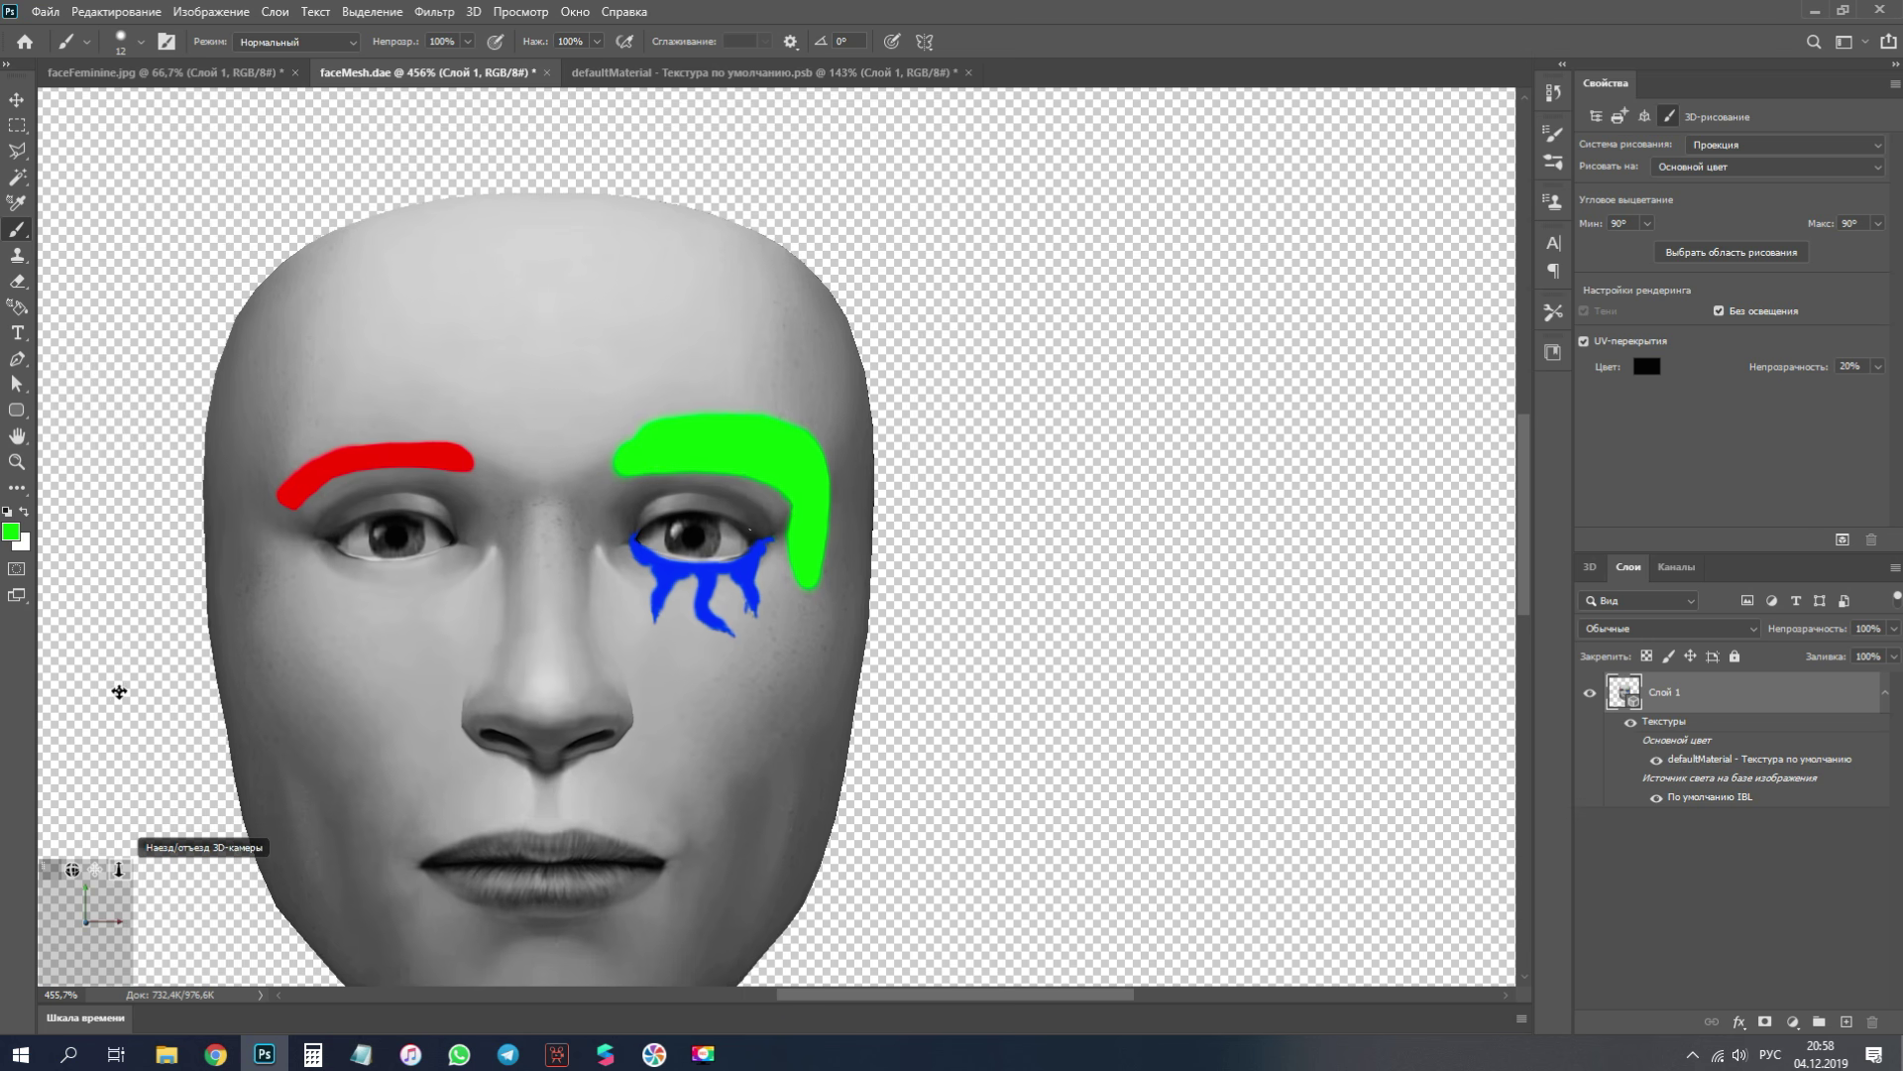
{"action": "left_click", "coordinate": [777, 77]}
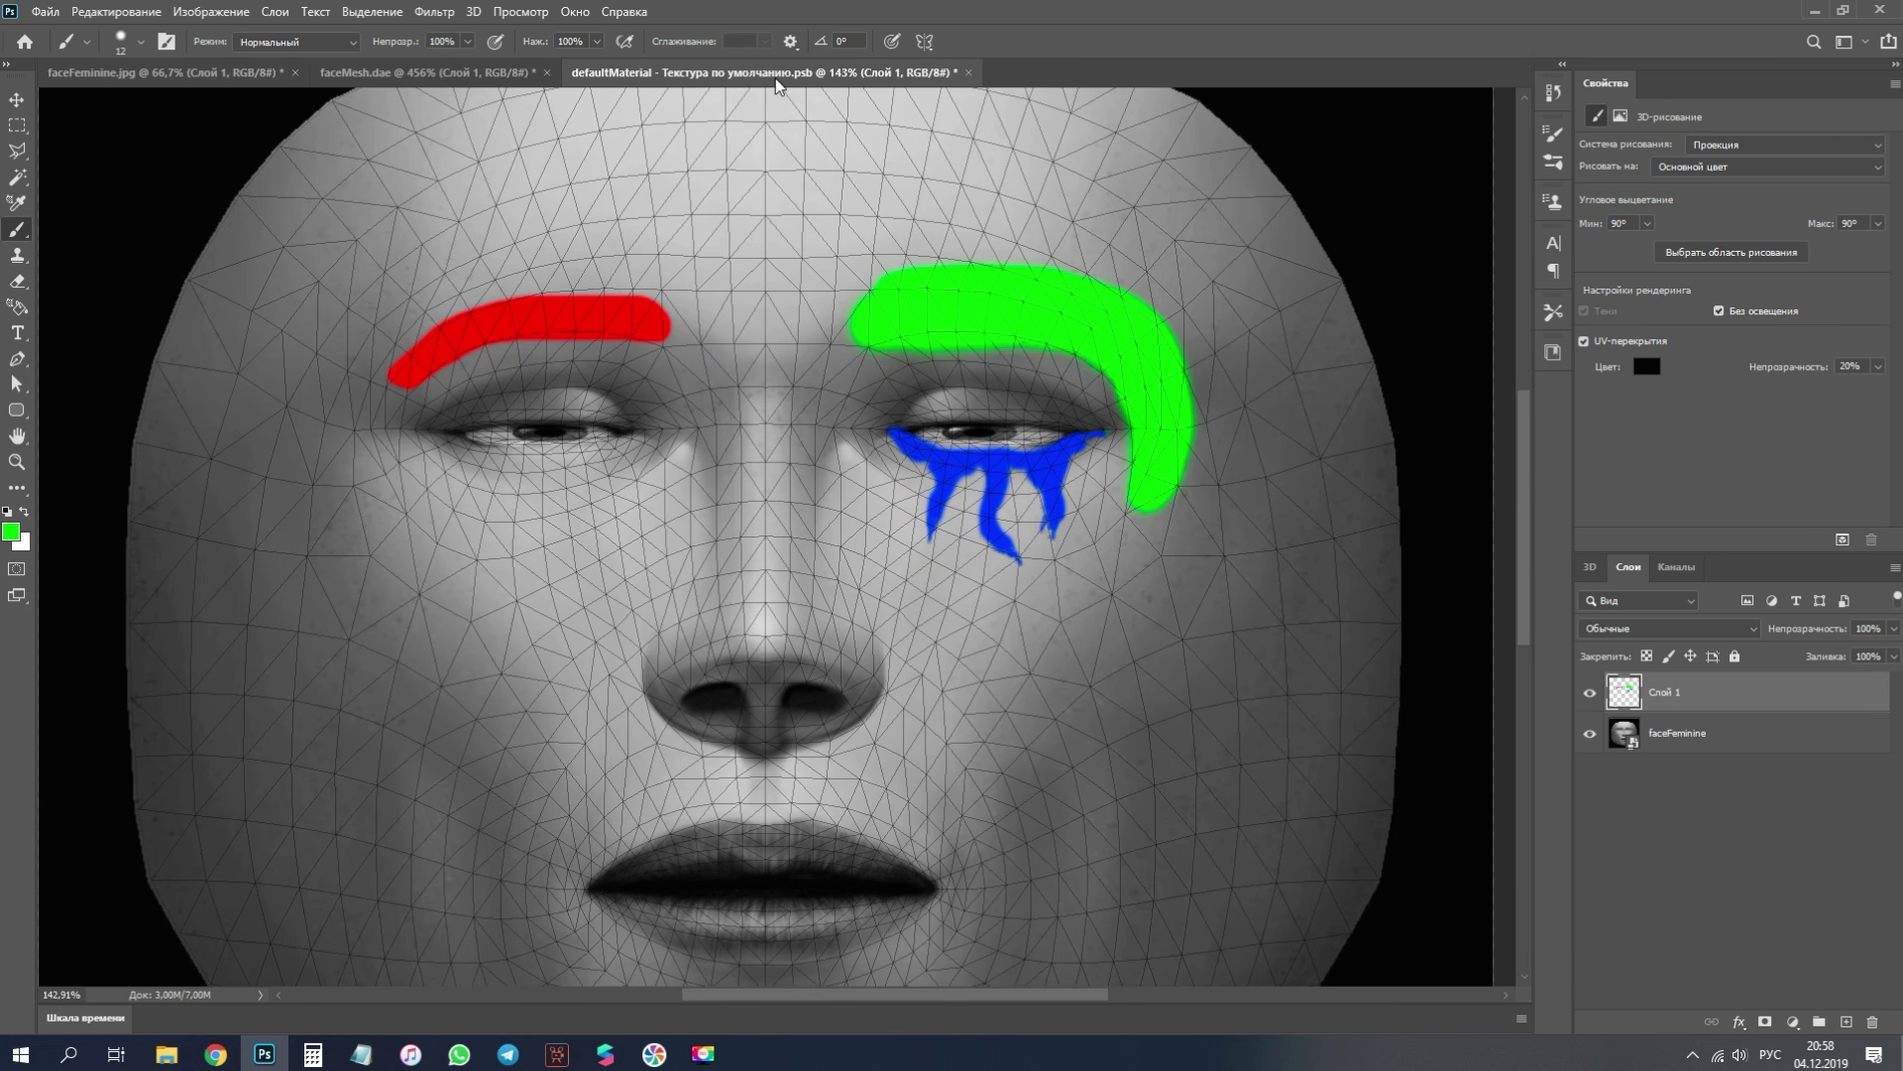
- Move the camera close to the 3D face and shrink the brush to 4 px
{"action": "left_click", "coordinate": [533, 70]}
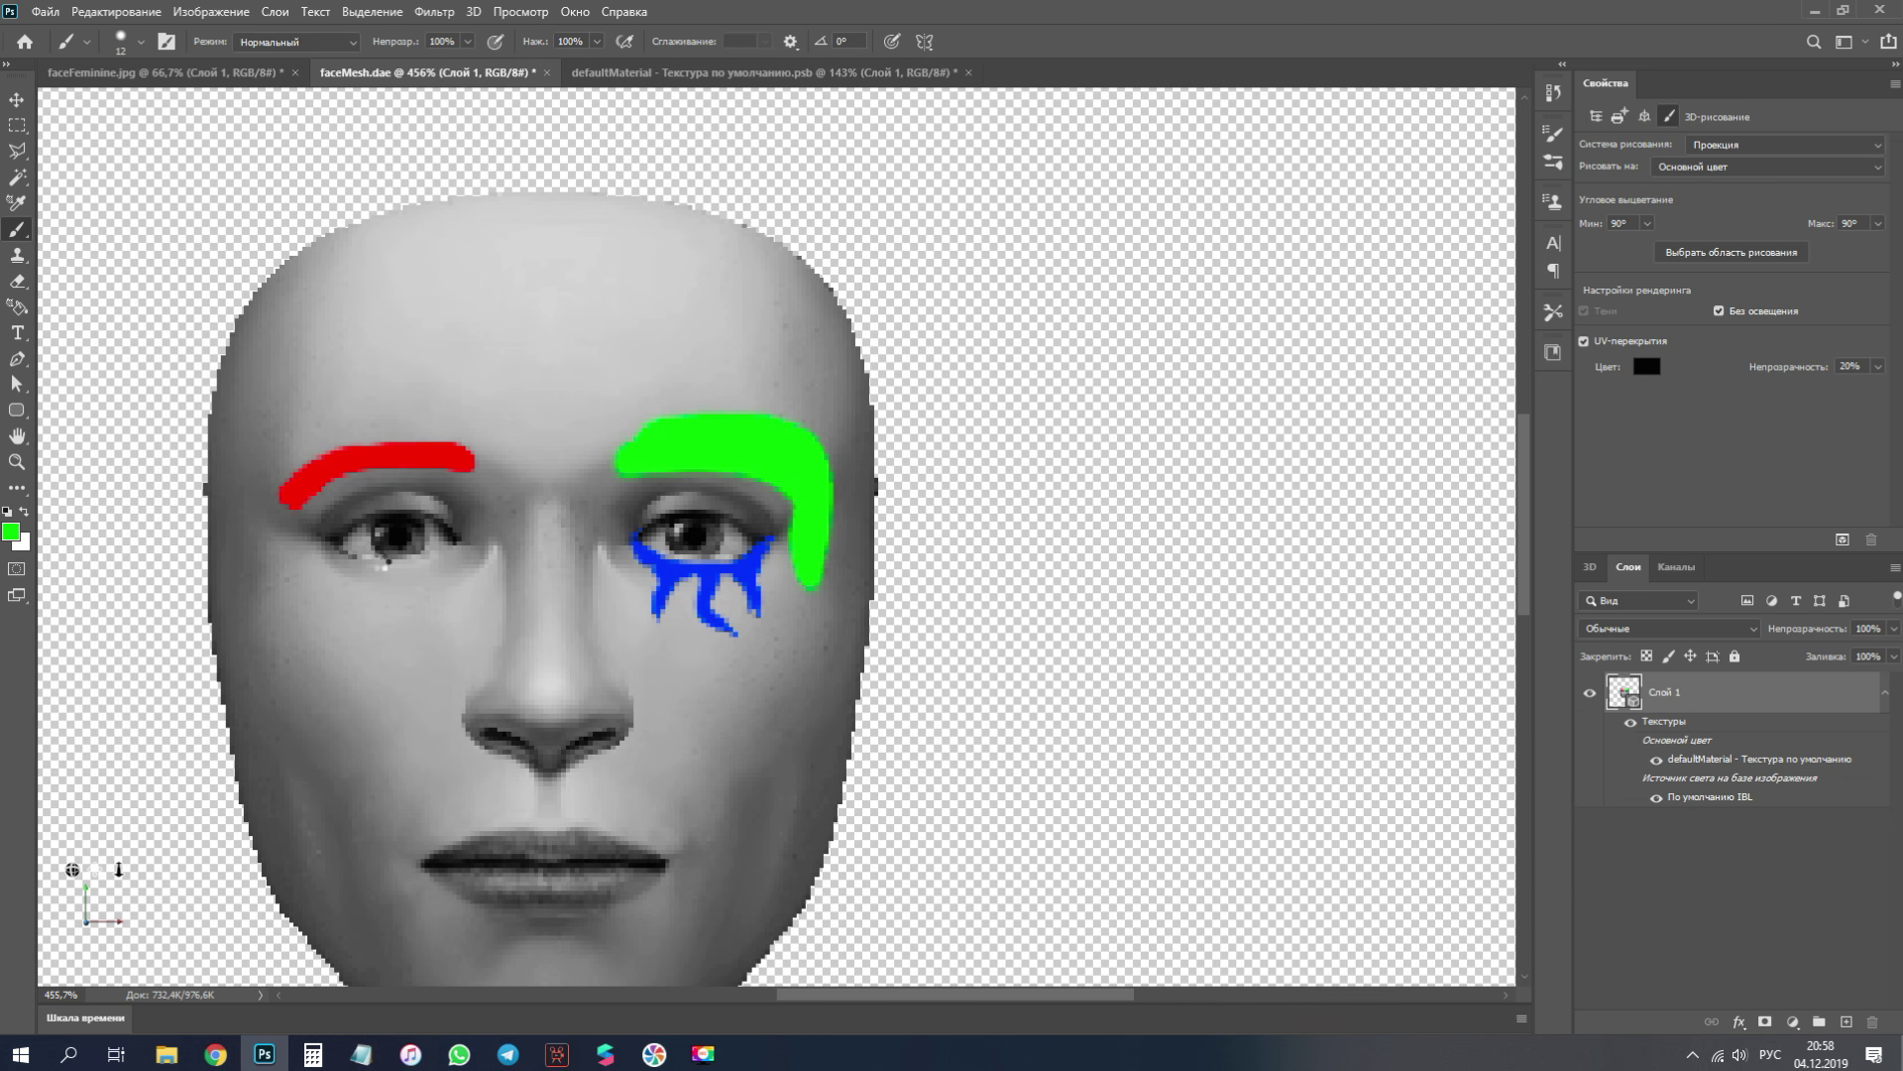
{"action": "left_click_drag", "start_coordinate": [72, 869], "coordinate": [74, 872]}
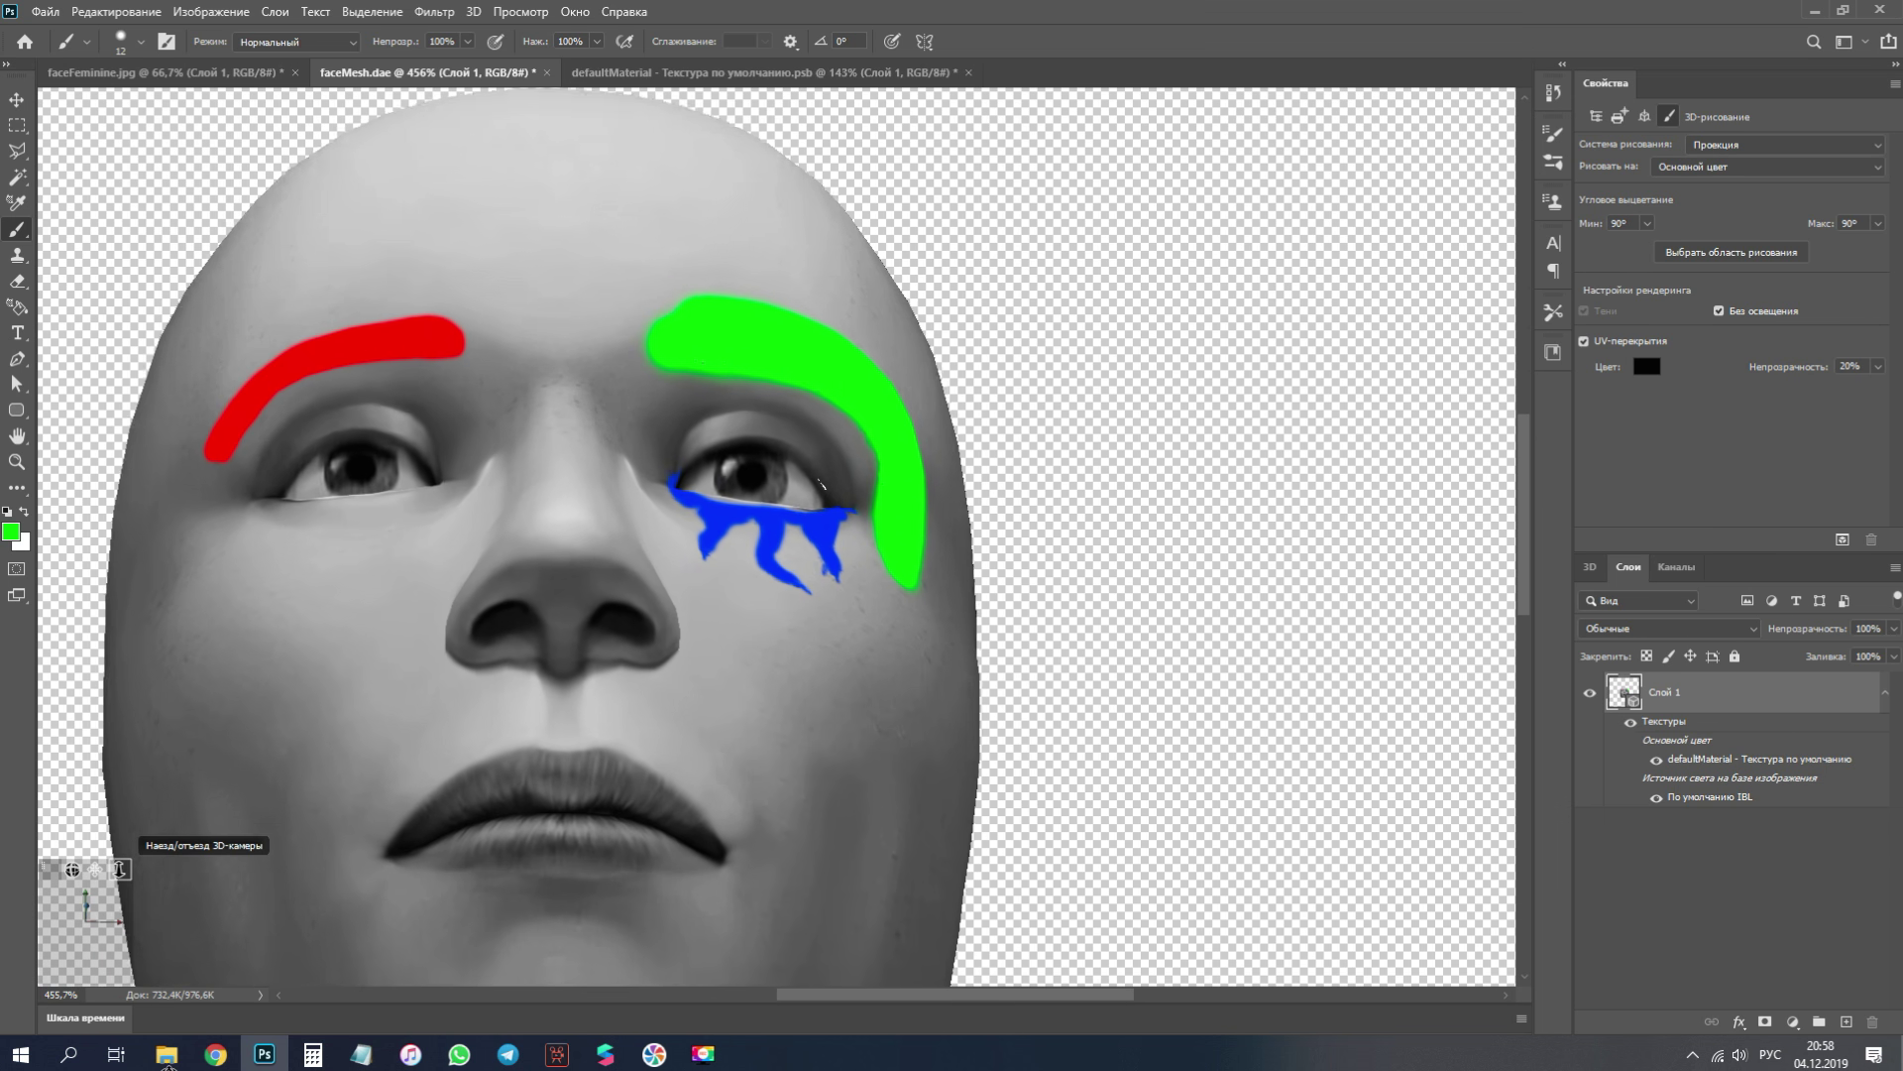
{"action": "left_click_drag", "start_coordinate": [121, 854], "coordinate": [104, 474]}
{"action": "right_click", "coordinate": [509, 540]}
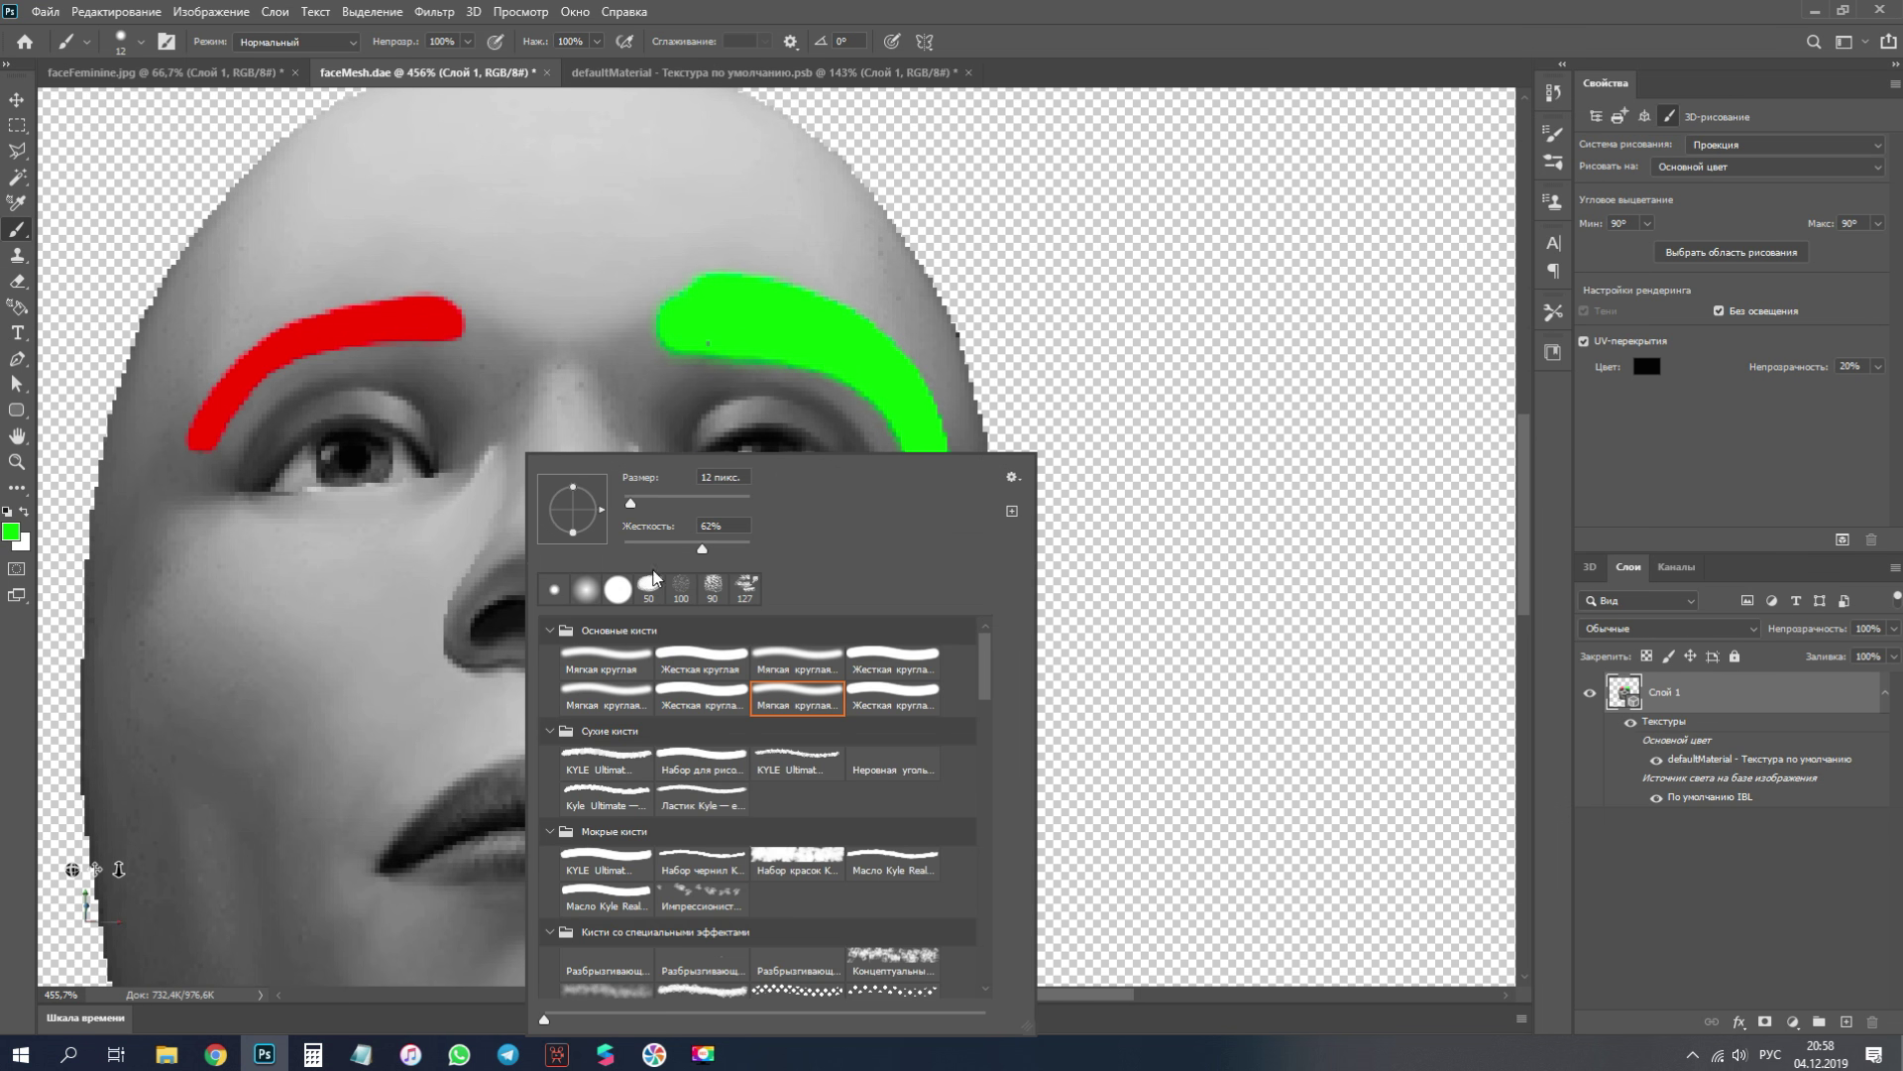
{"action": "left_click_drag", "start_coordinate": [633, 507], "coordinate": [627, 509]}
{"action": "left_click", "coordinate": [784, 8]}
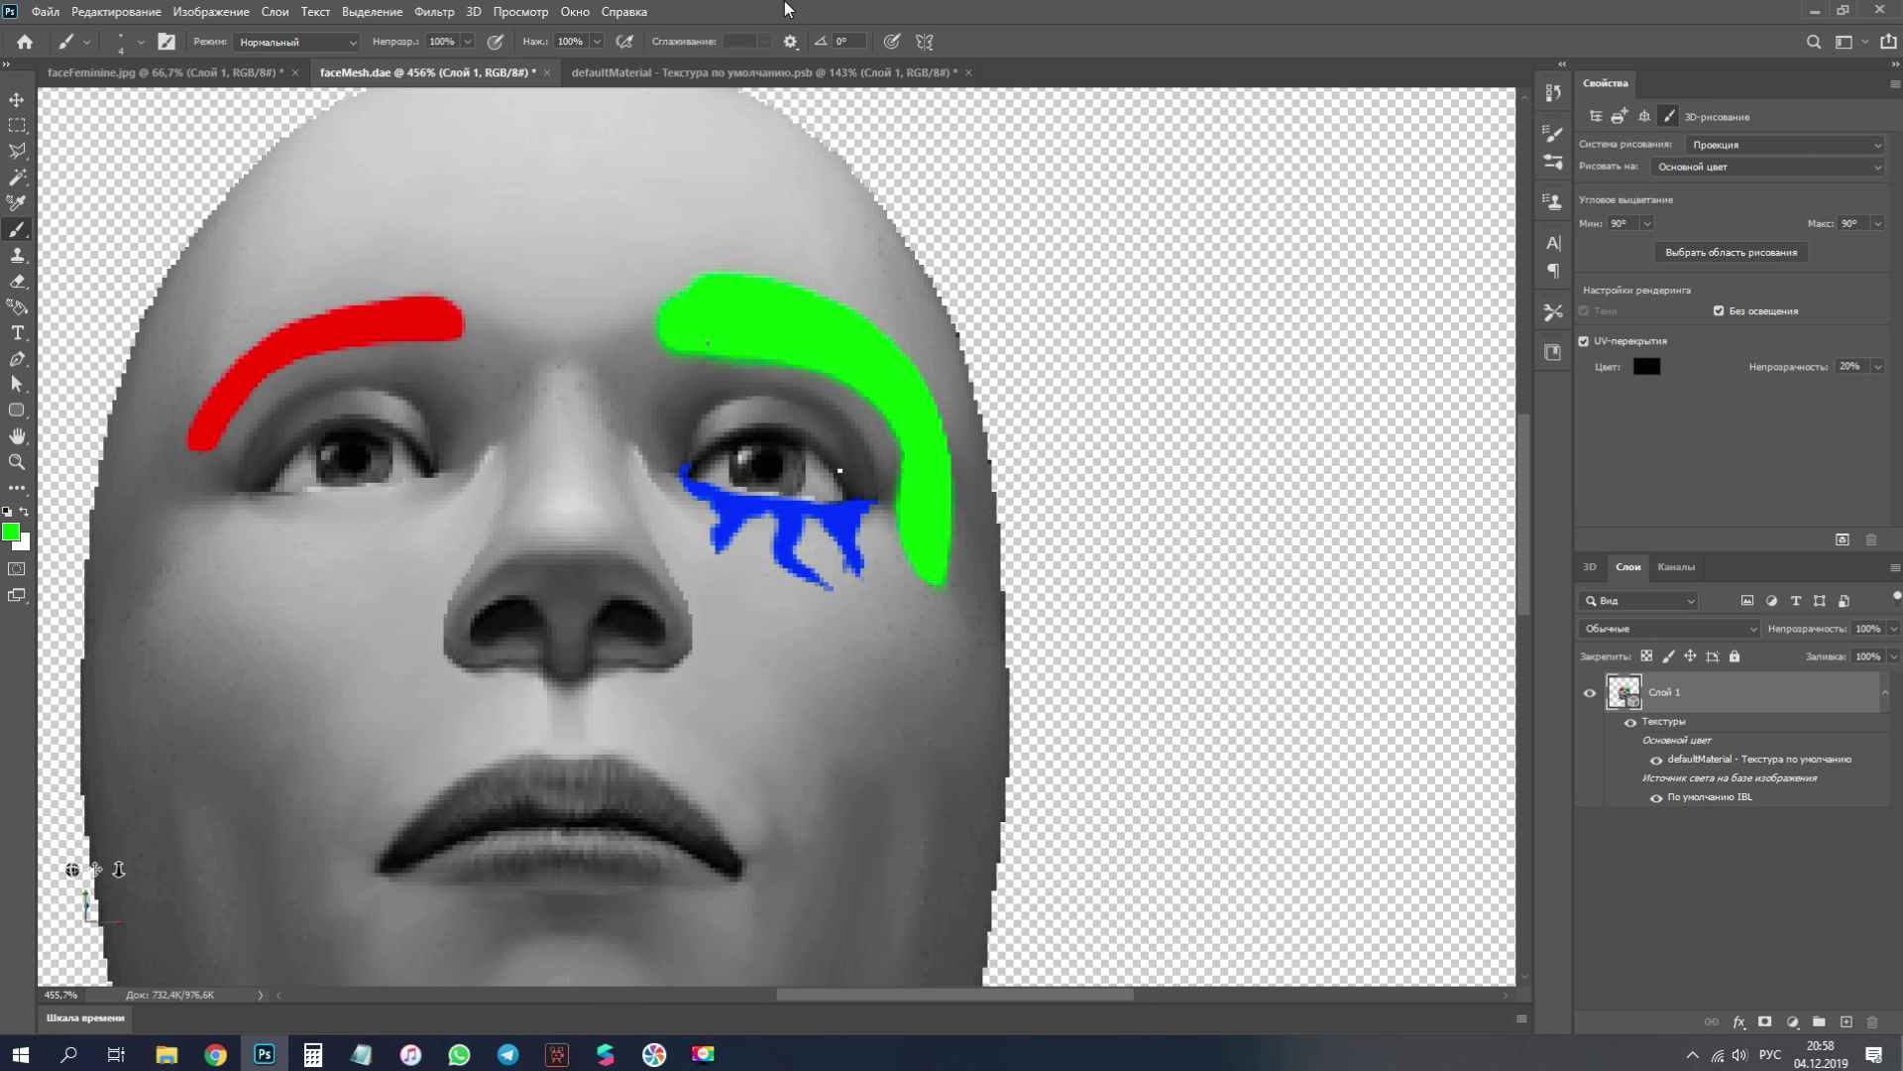
- Set a dark indigo foreground colour and paint over the nostrils
{"action": "left_click", "coordinate": [11, 533]}
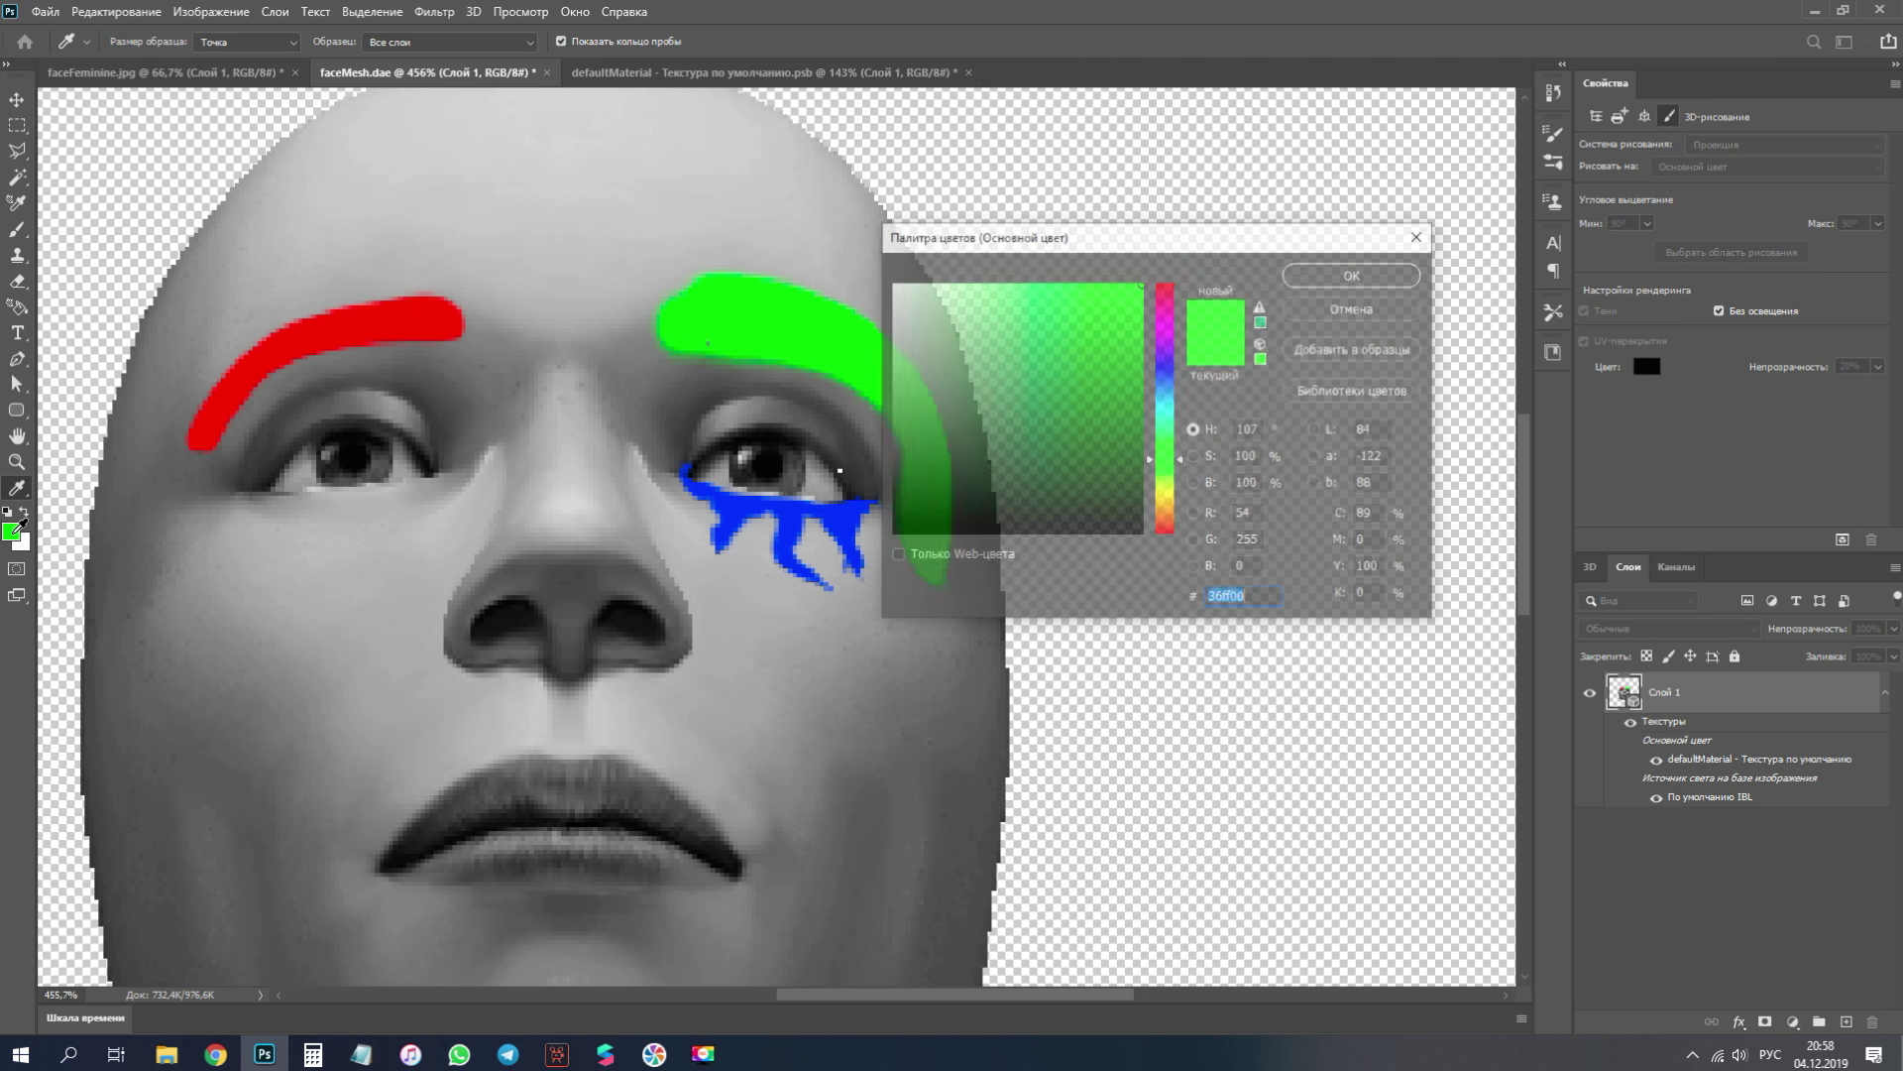
{"action": "left_click", "coordinate": [1164, 339]}
{"action": "left_click", "coordinate": [1130, 377]}
{"action": "left_click", "coordinate": [1352, 280]}
{"action": "left_click_drag", "start_coordinate": [480, 646], "coordinate": [473, 635]}
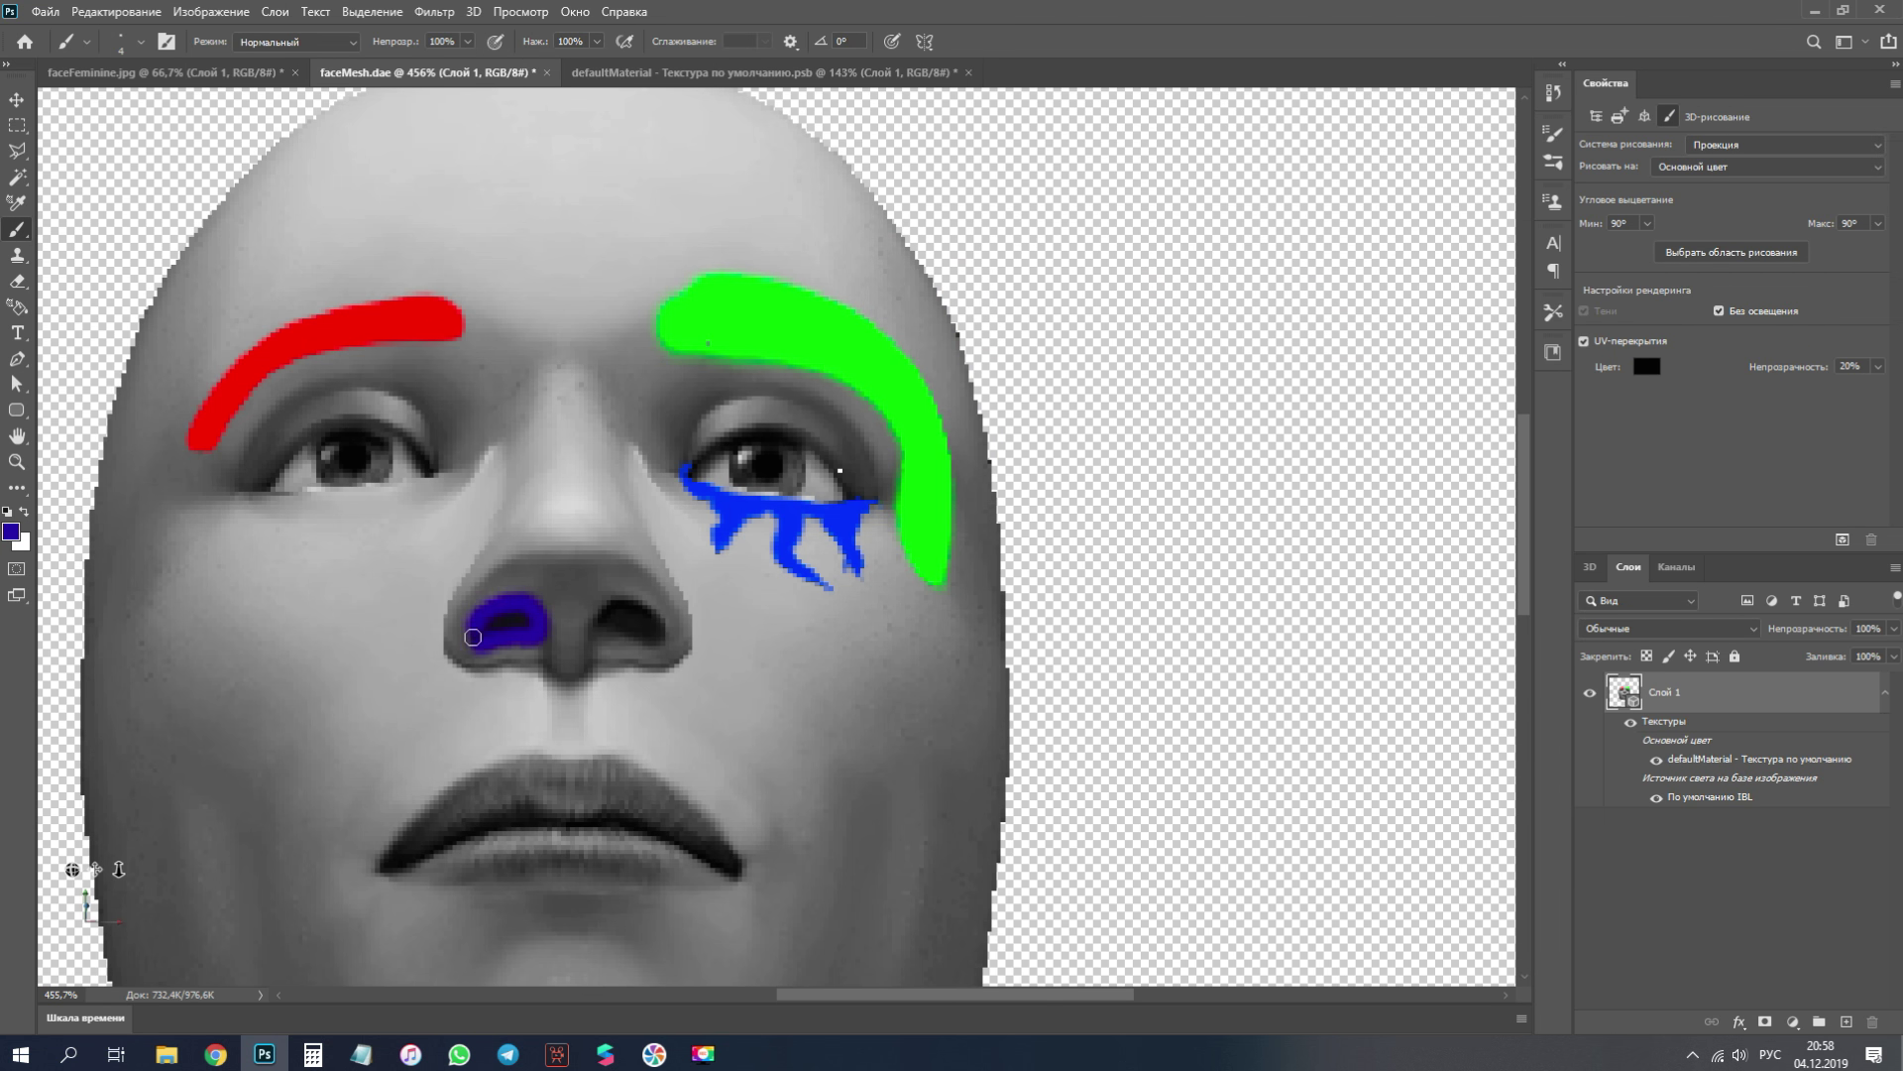
{"action": "mouse_move", "coordinate": [519, 626]}
{"action": "left_mouse_down"}
{"action": "mouse_move", "coordinate": [486, 625]}
{"action": "mouse_move", "coordinate": [621, 616]}
{"action": "left_mouse_up"}
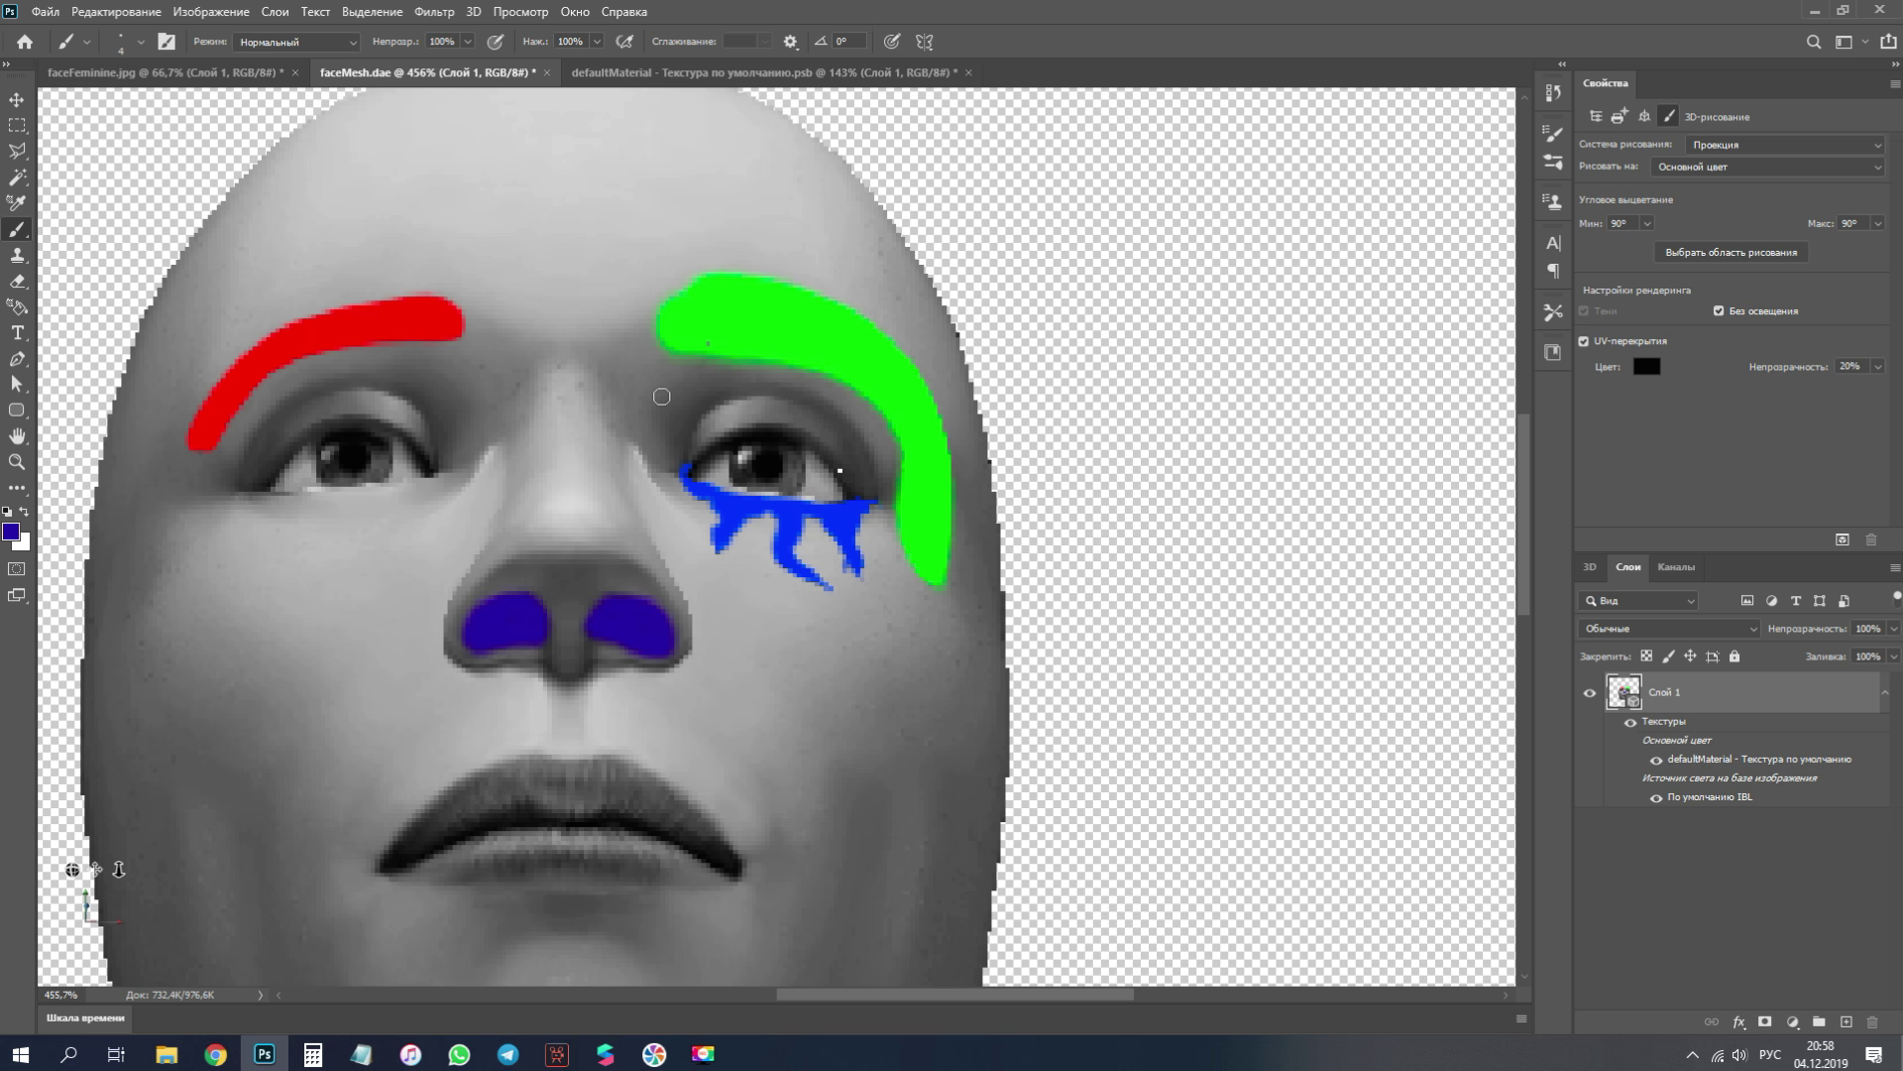
- Compare the indigo nostrils on the flat texture and 3D face documents
{"action": "left_click", "coordinate": [680, 79]}
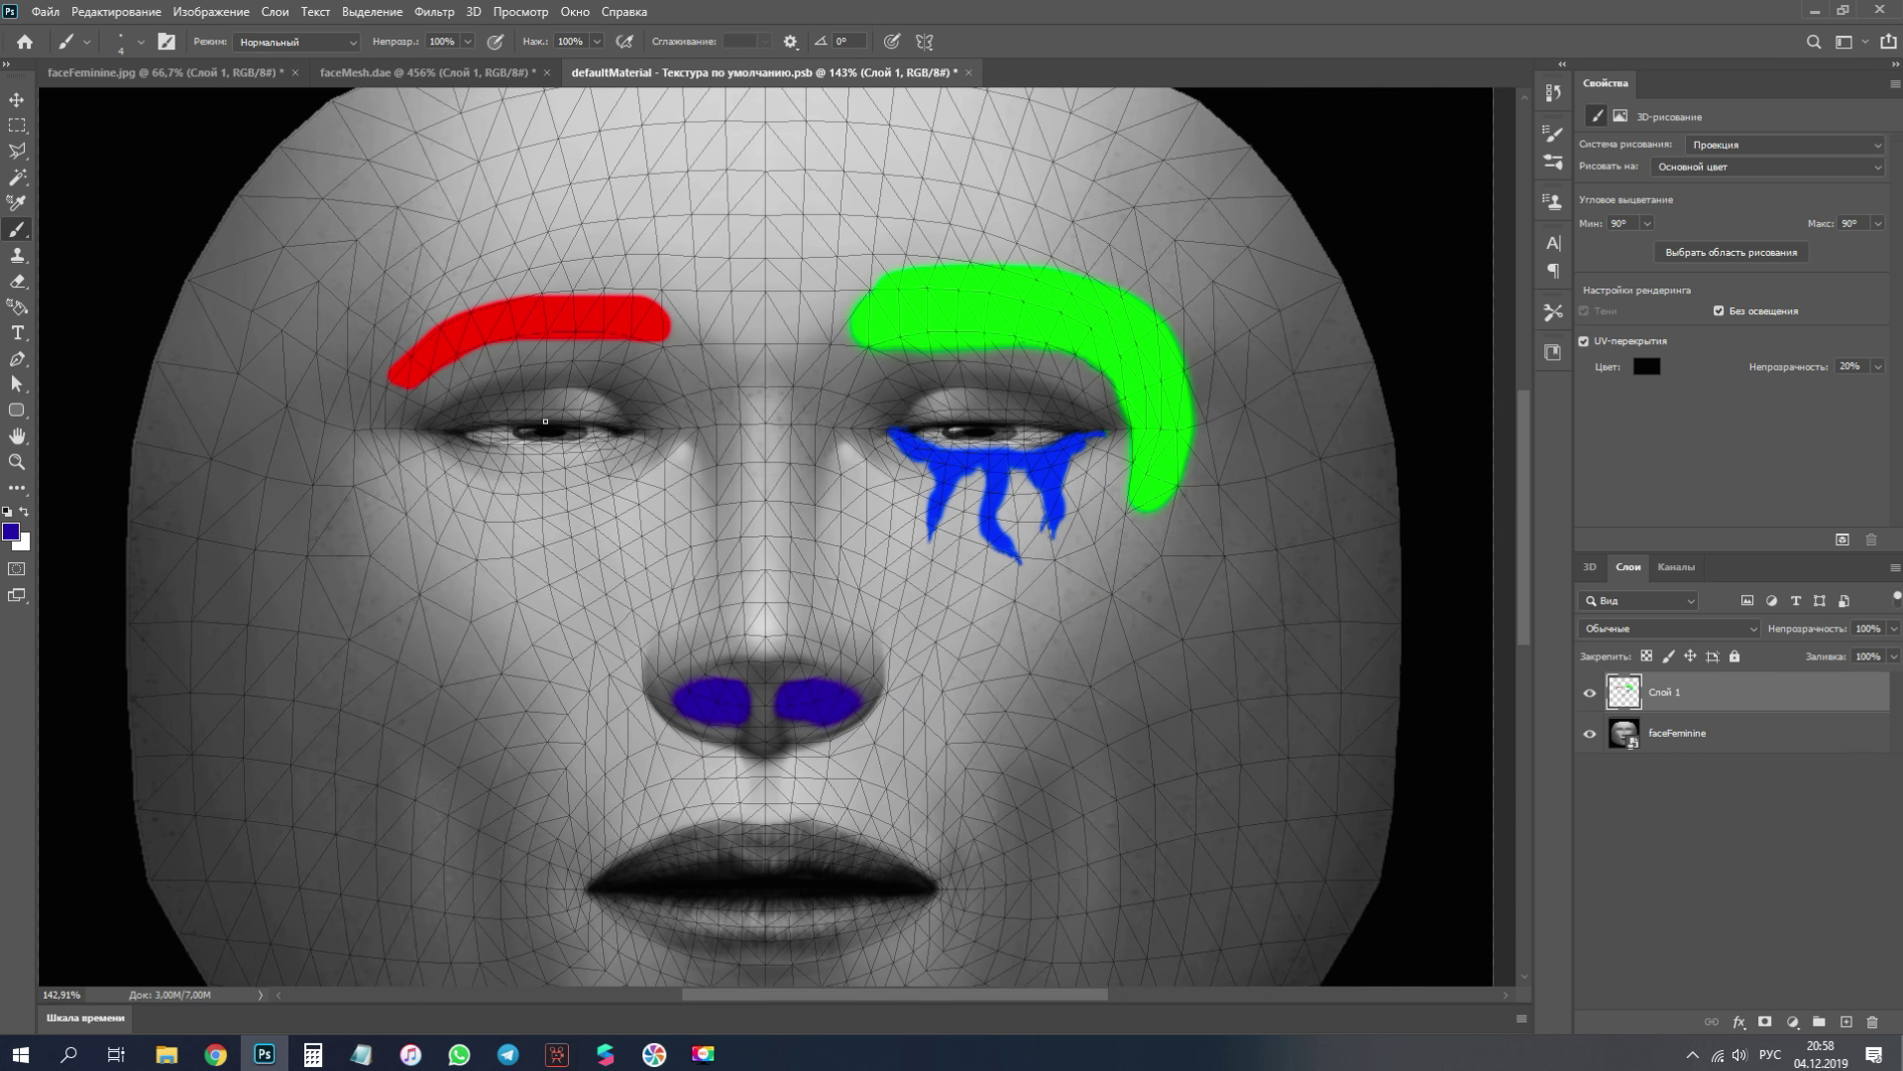
{"action": "left_click", "coordinate": [427, 72]}
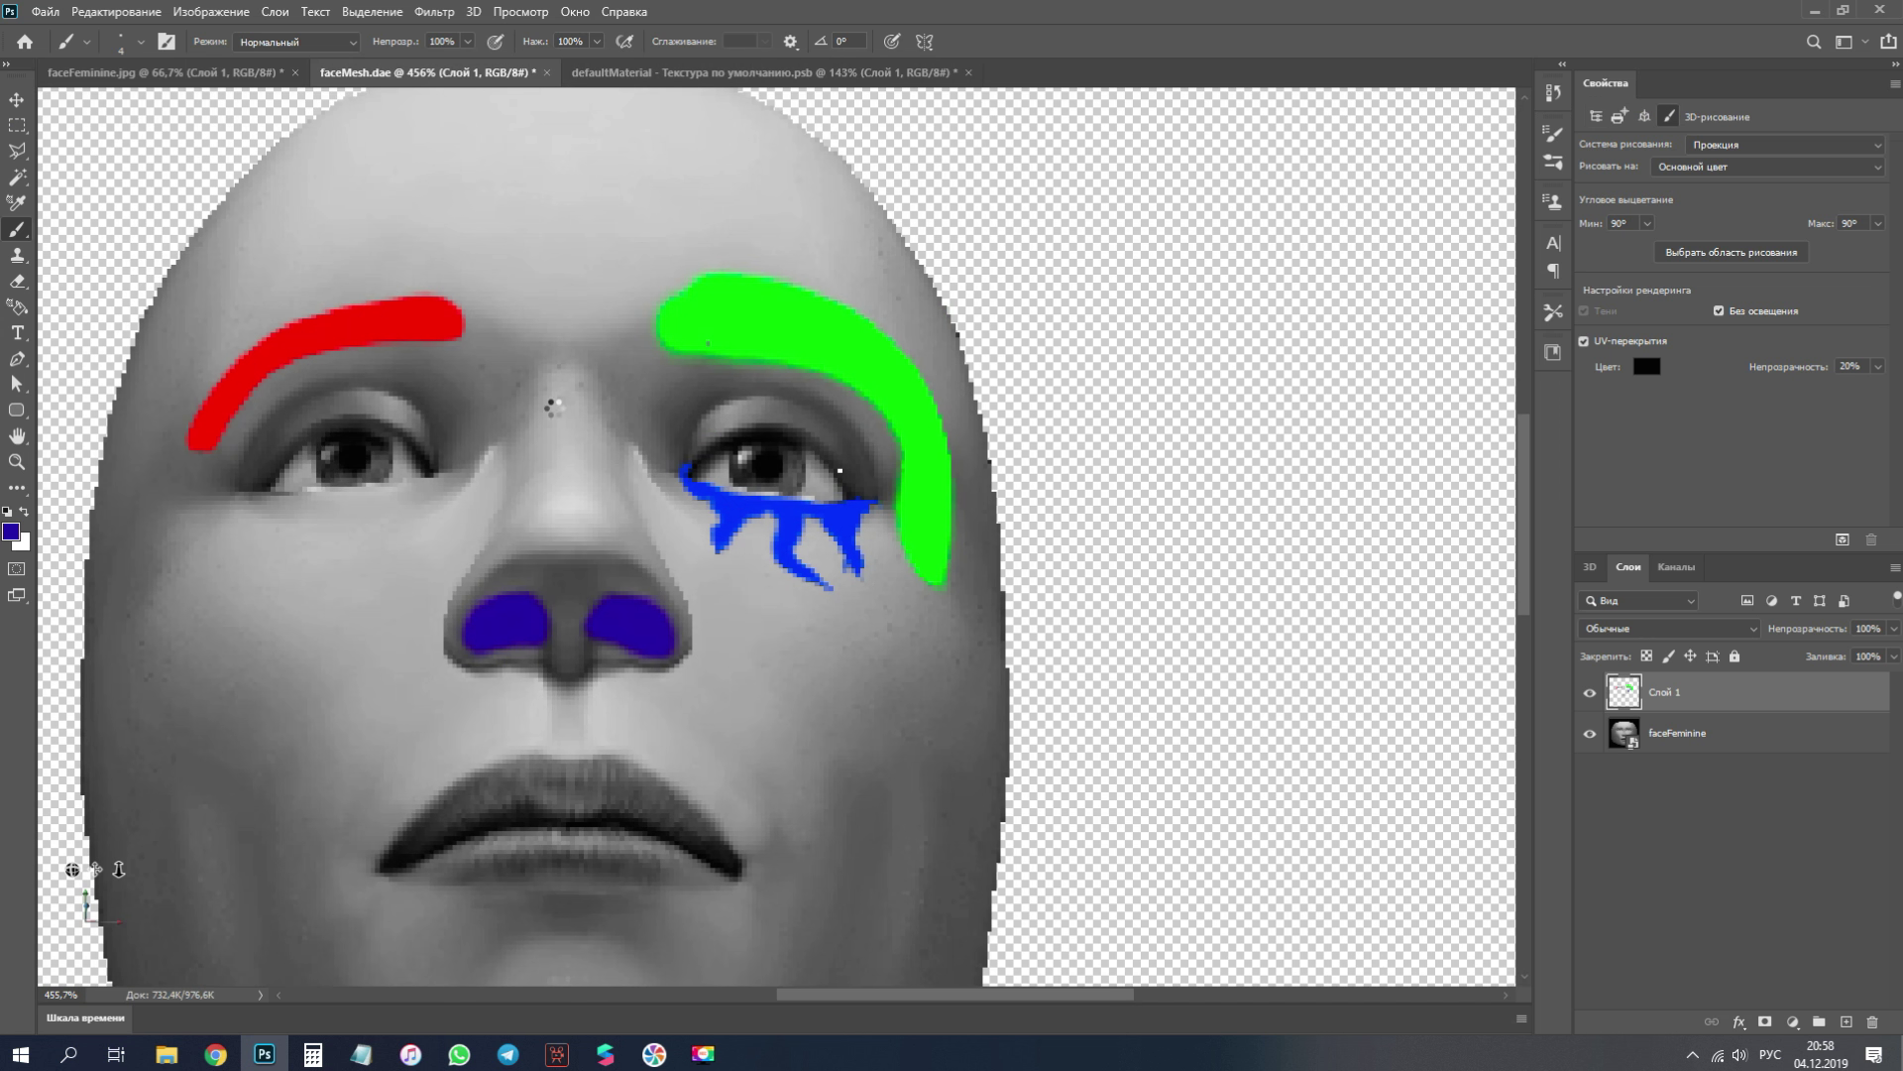
{"action": "key", "text": "ctrl+Tab"}
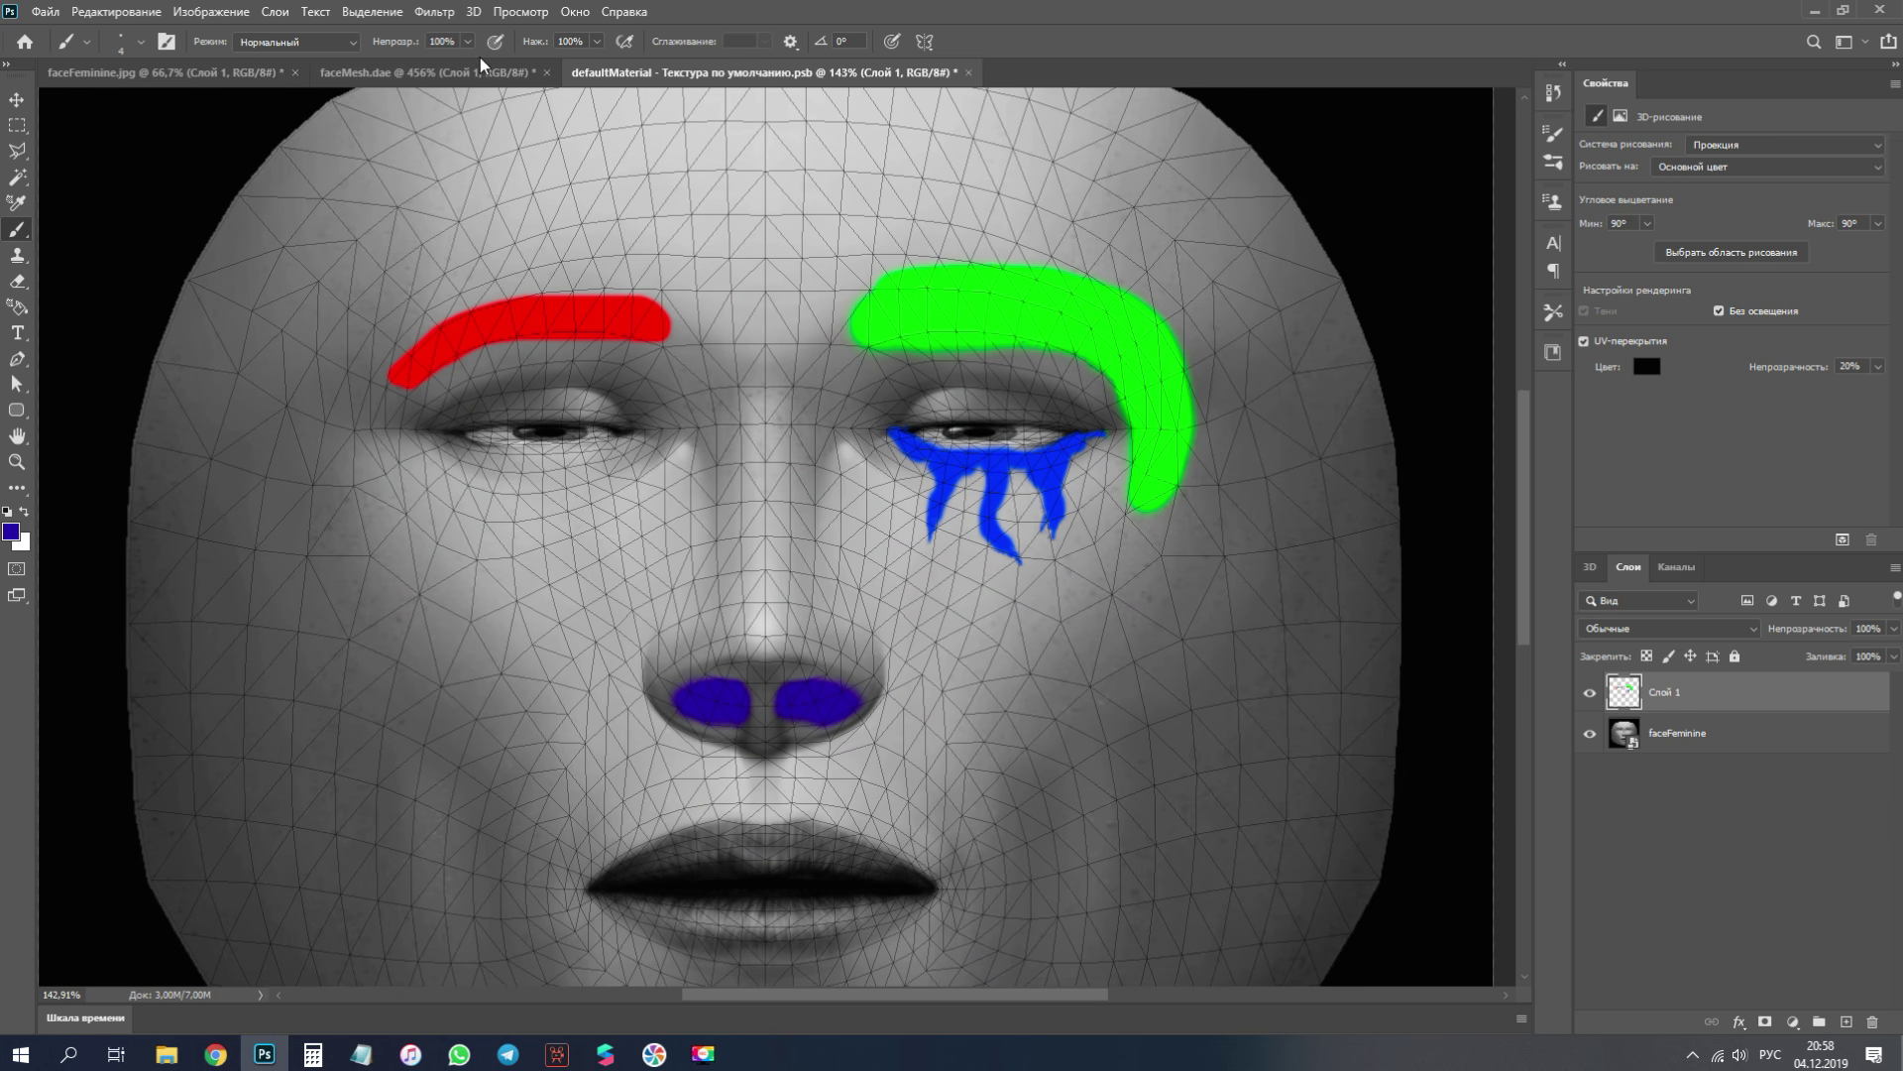
{"action": "key", "text": "ctrl+shift+Tab"}
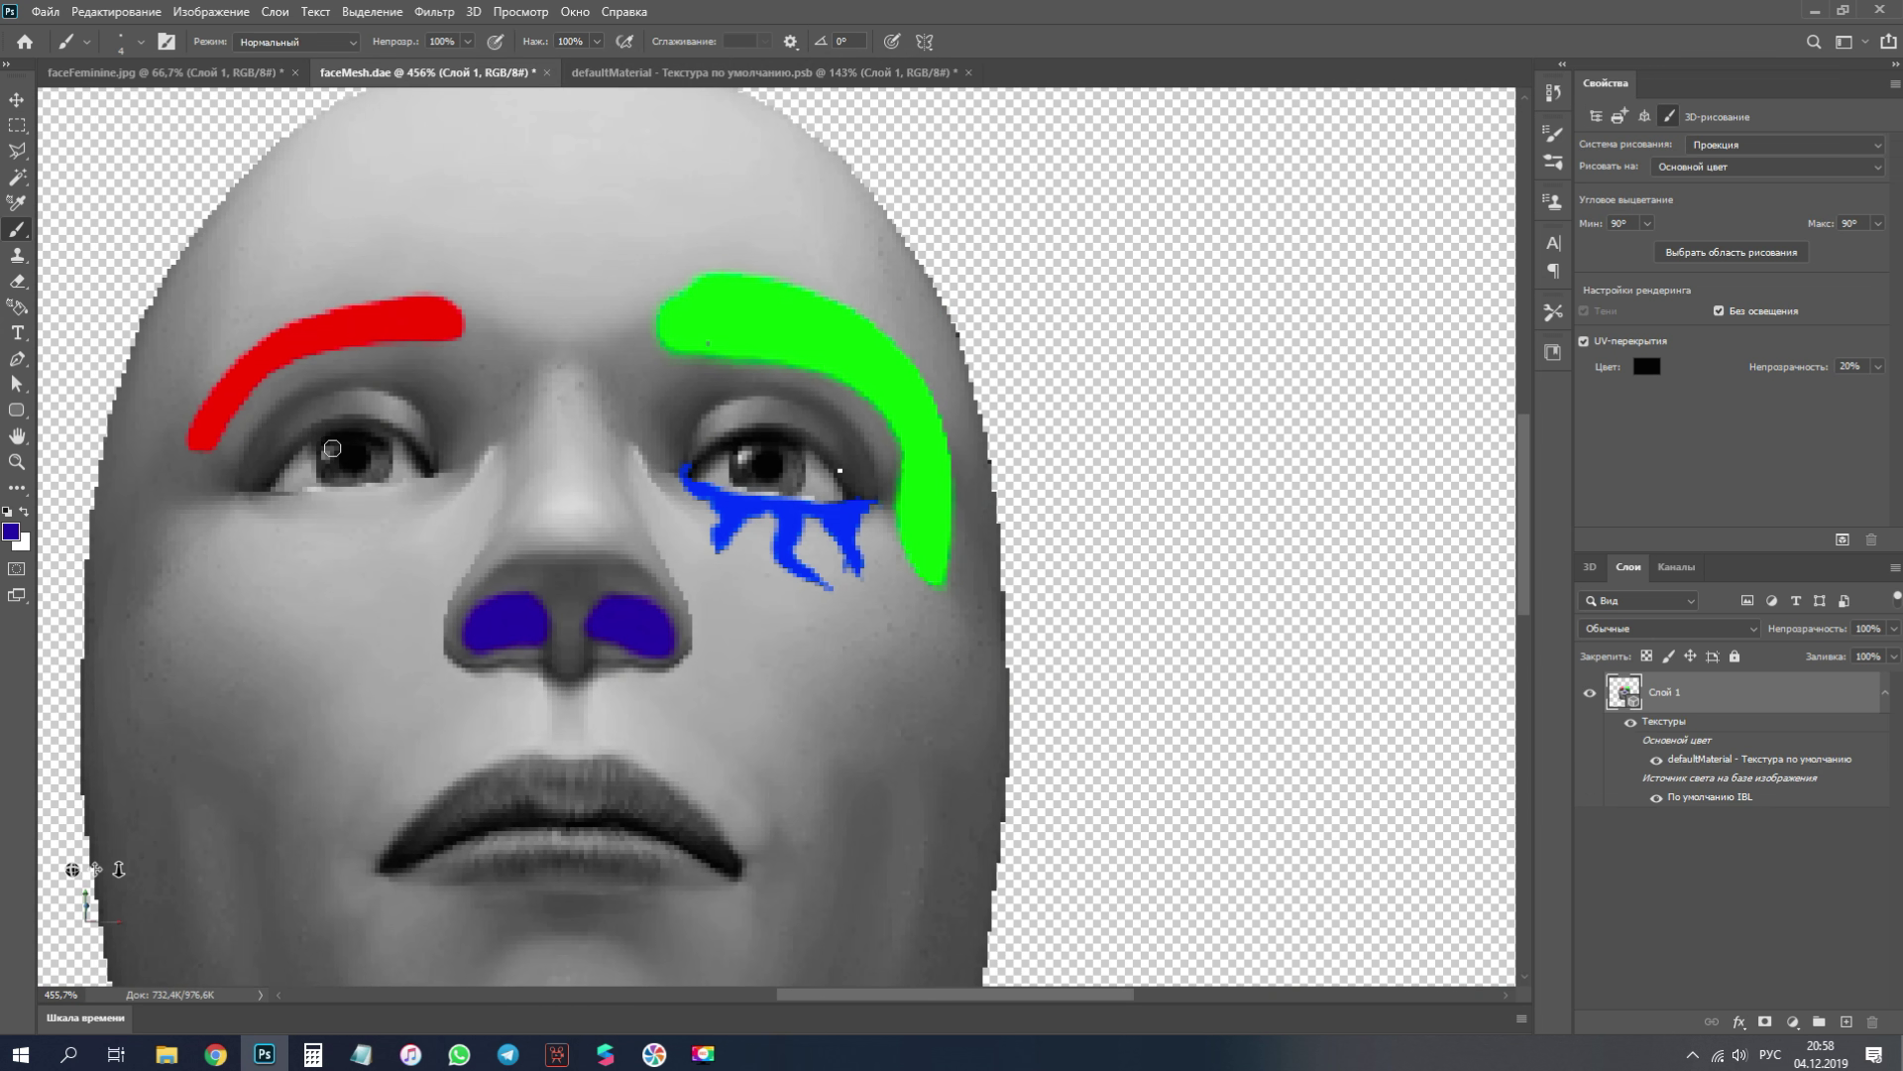
{"action": "mouse_move", "coordinate": [96, 869]}
{"action": "left_mouse_down"}
{"action": "mouse_move", "coordinate": [107, 884]}
{"action": "mouse_move", "coordinate": [109, 857]}
{"action": "left_mouse_up"}
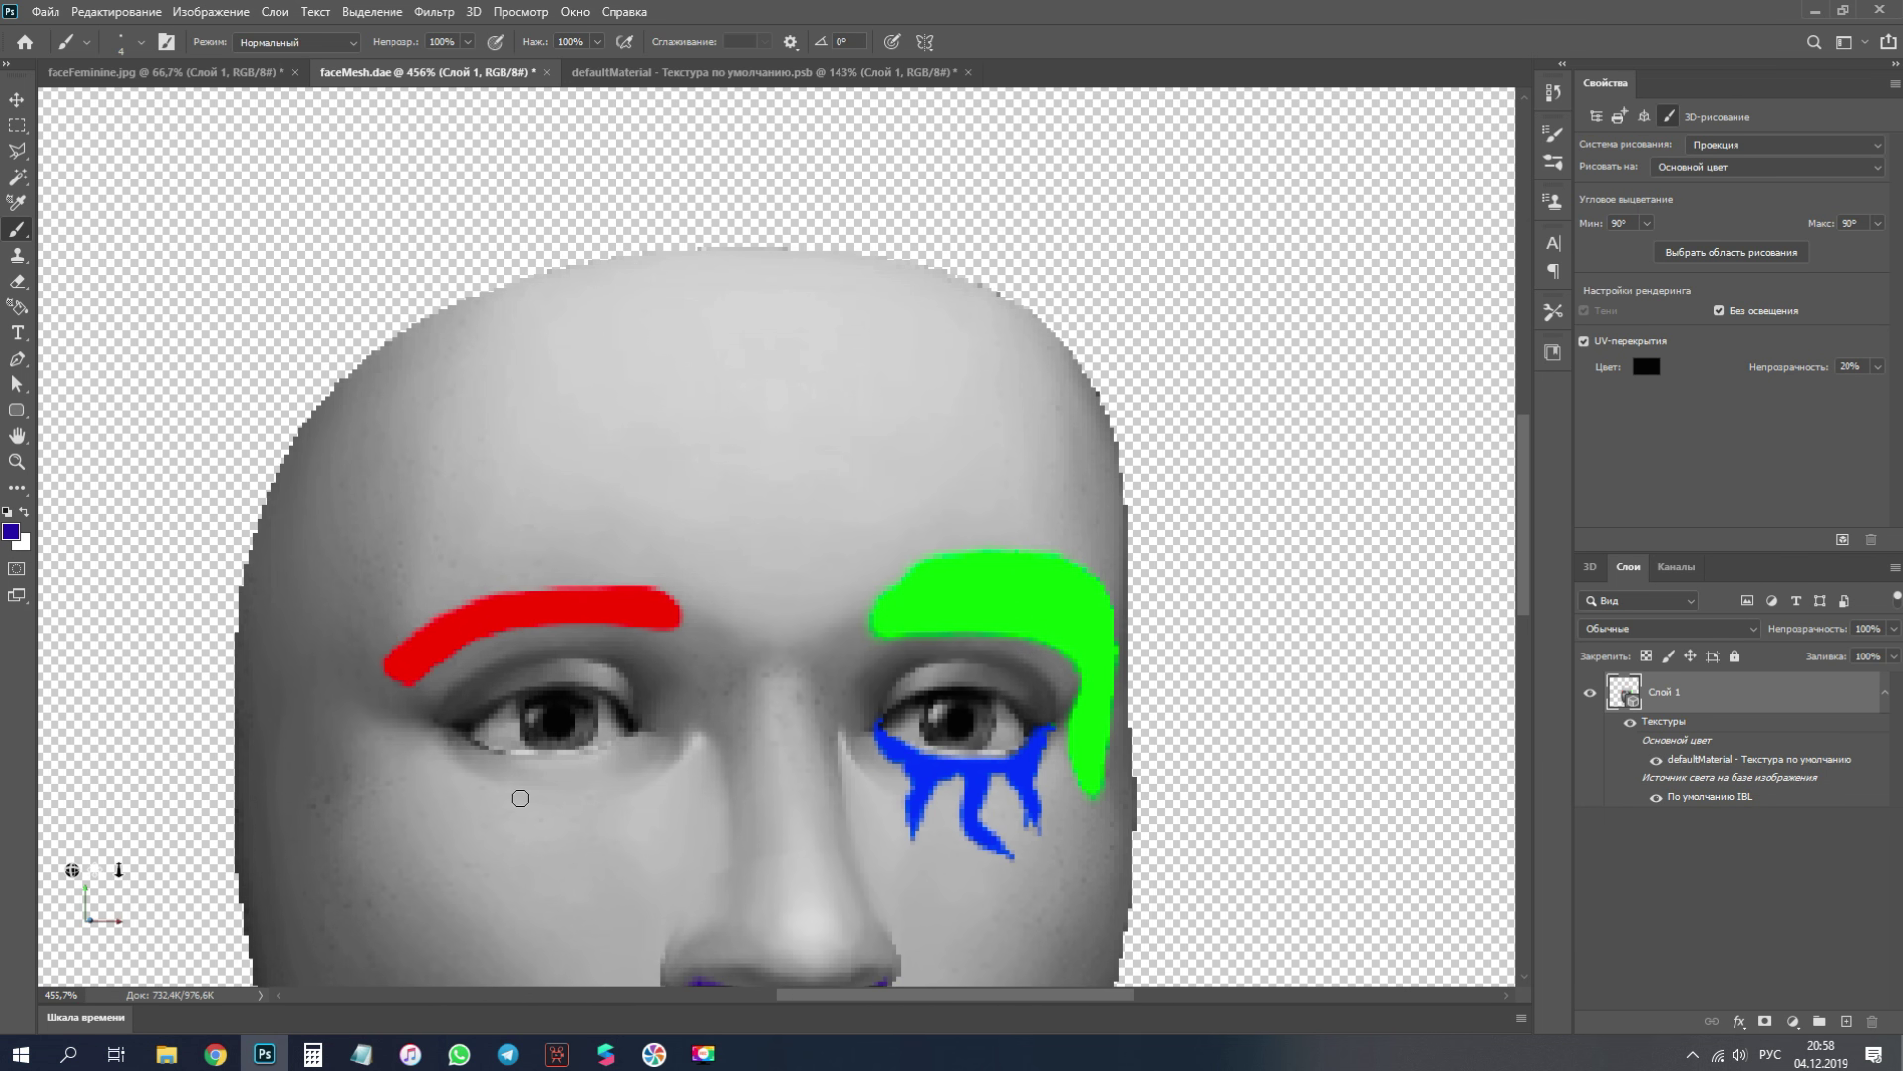
- Zoom in on the left eye and paint its iris dark indigo
{"action": "scroll", "coordinate": [561, 725], "scroll_direction": "up", "scroll_amount": 3}
{"action": "scroll", "coordinate": [551, 682], "scroll_direction": "up", "scroll_amount": 3}
{"action": "left_click_drag", "start_coordinate": [551, 682], "coordinate": [555, 689]}
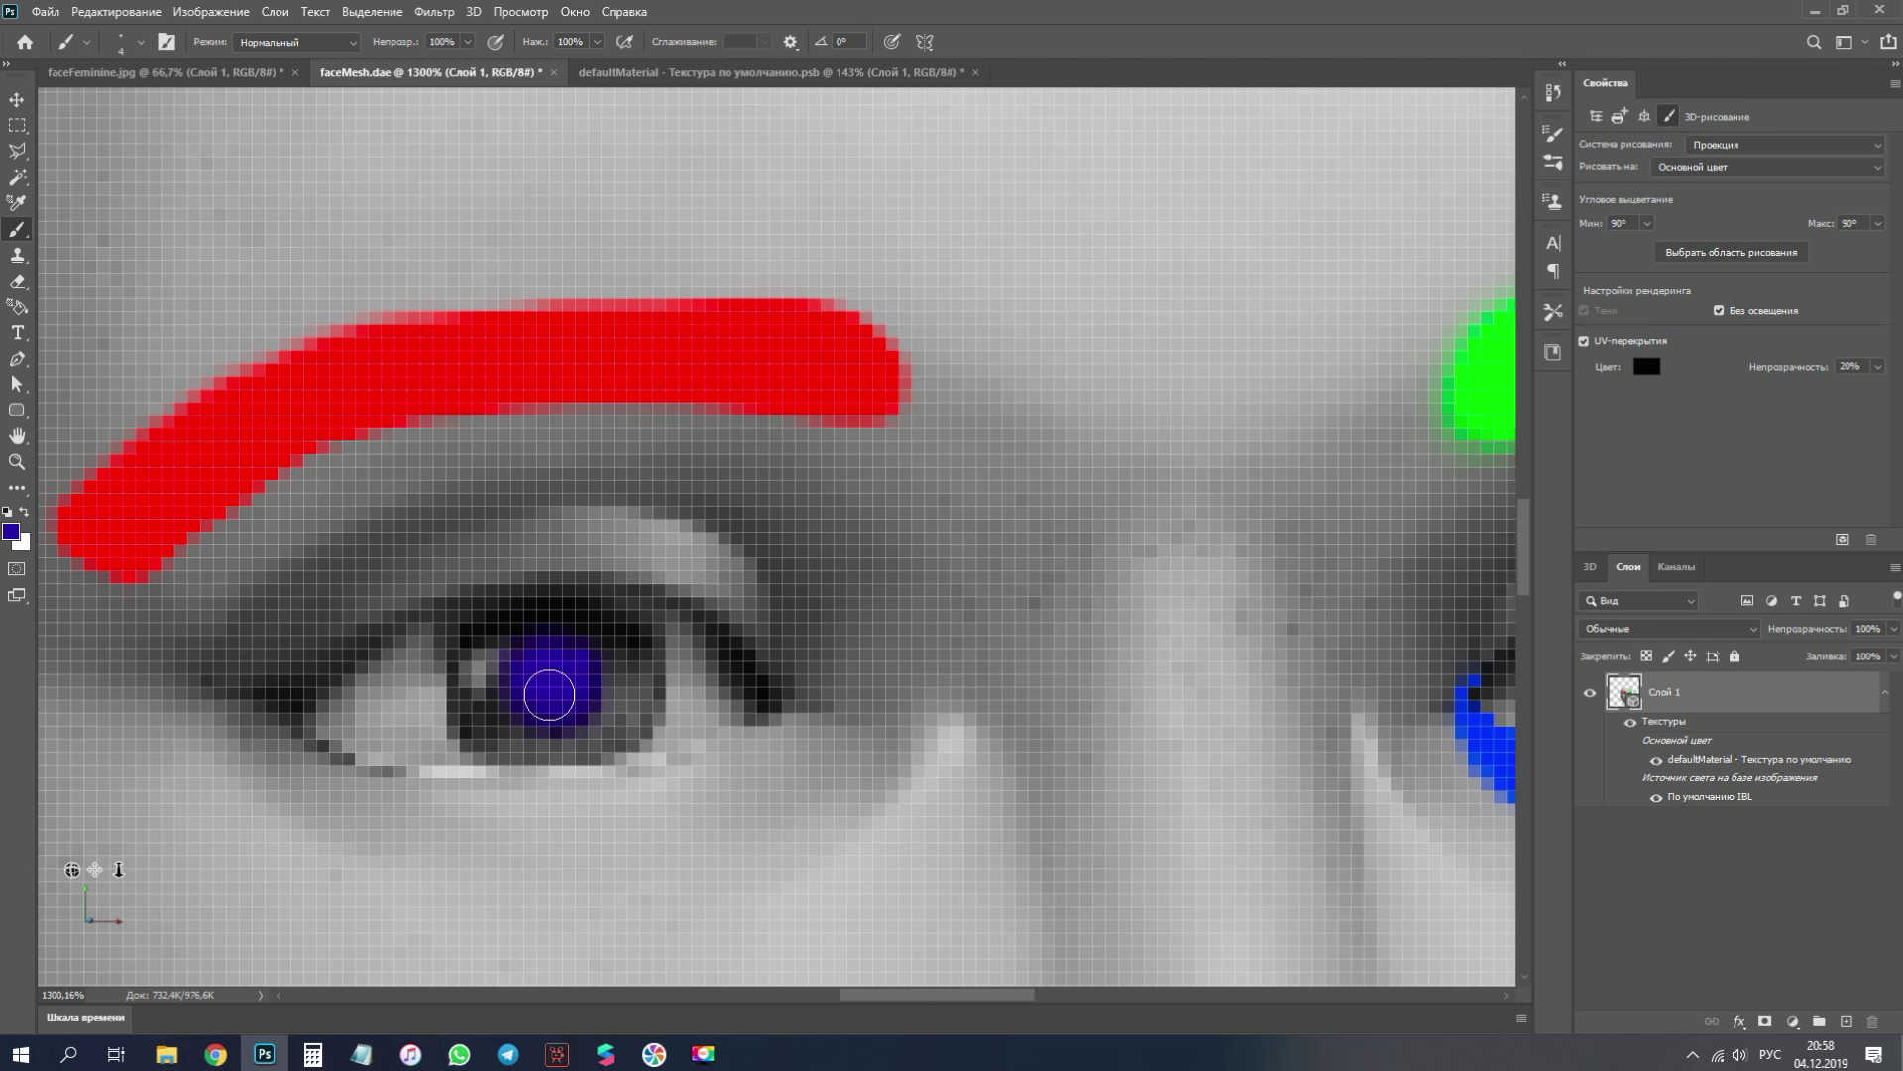
{"action": "scroll", "coordinate": [674, 475], "scroll_direction": "down", "scroll_amount": 5}
{"action": "scroll", "coordinate": [694, 451], "scroll_direction": "down", "scroll_amount": 4}
- Check the purple pupil on the flat texture and reframe the whole 3D face
{"action": "left_click", "coordinate": [724, 72]}
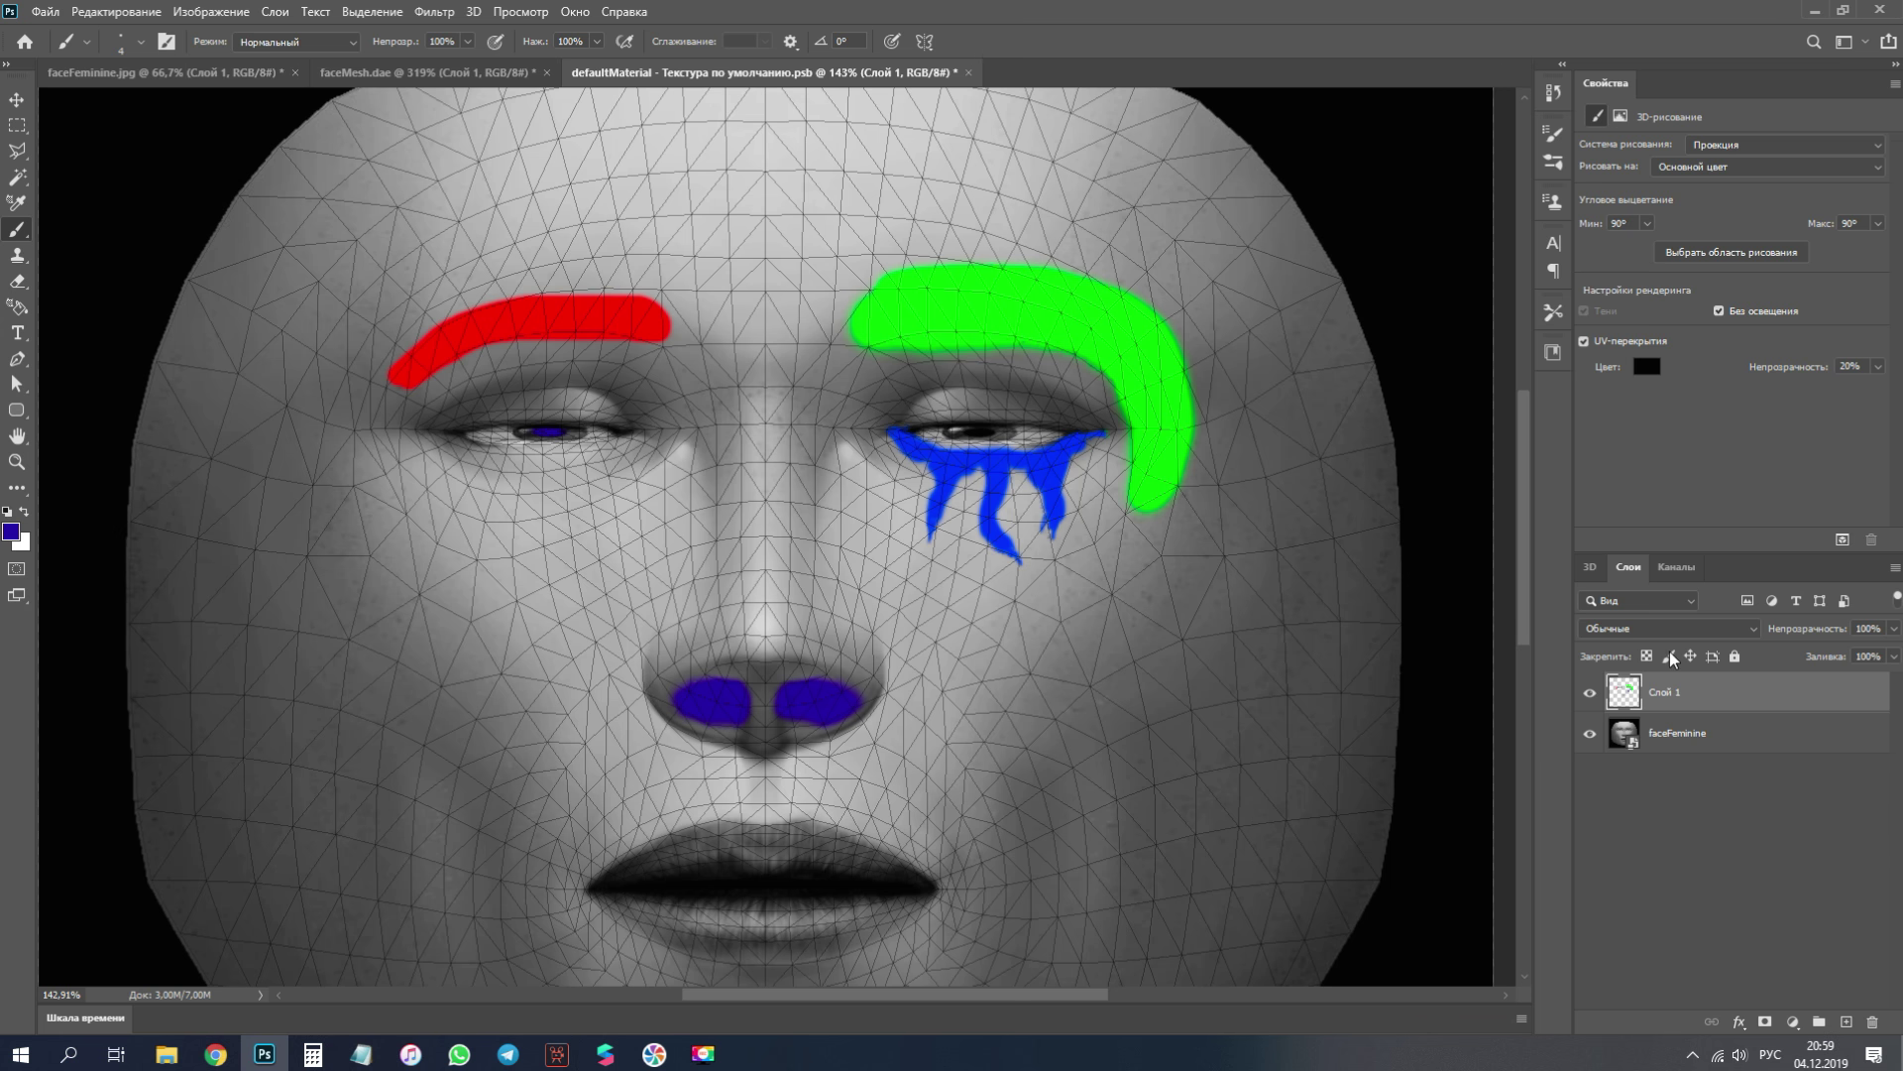
{"action": "scroll", "coordinate": [778, 374], "scroll_direction": "down", "scroll_amount": 2}
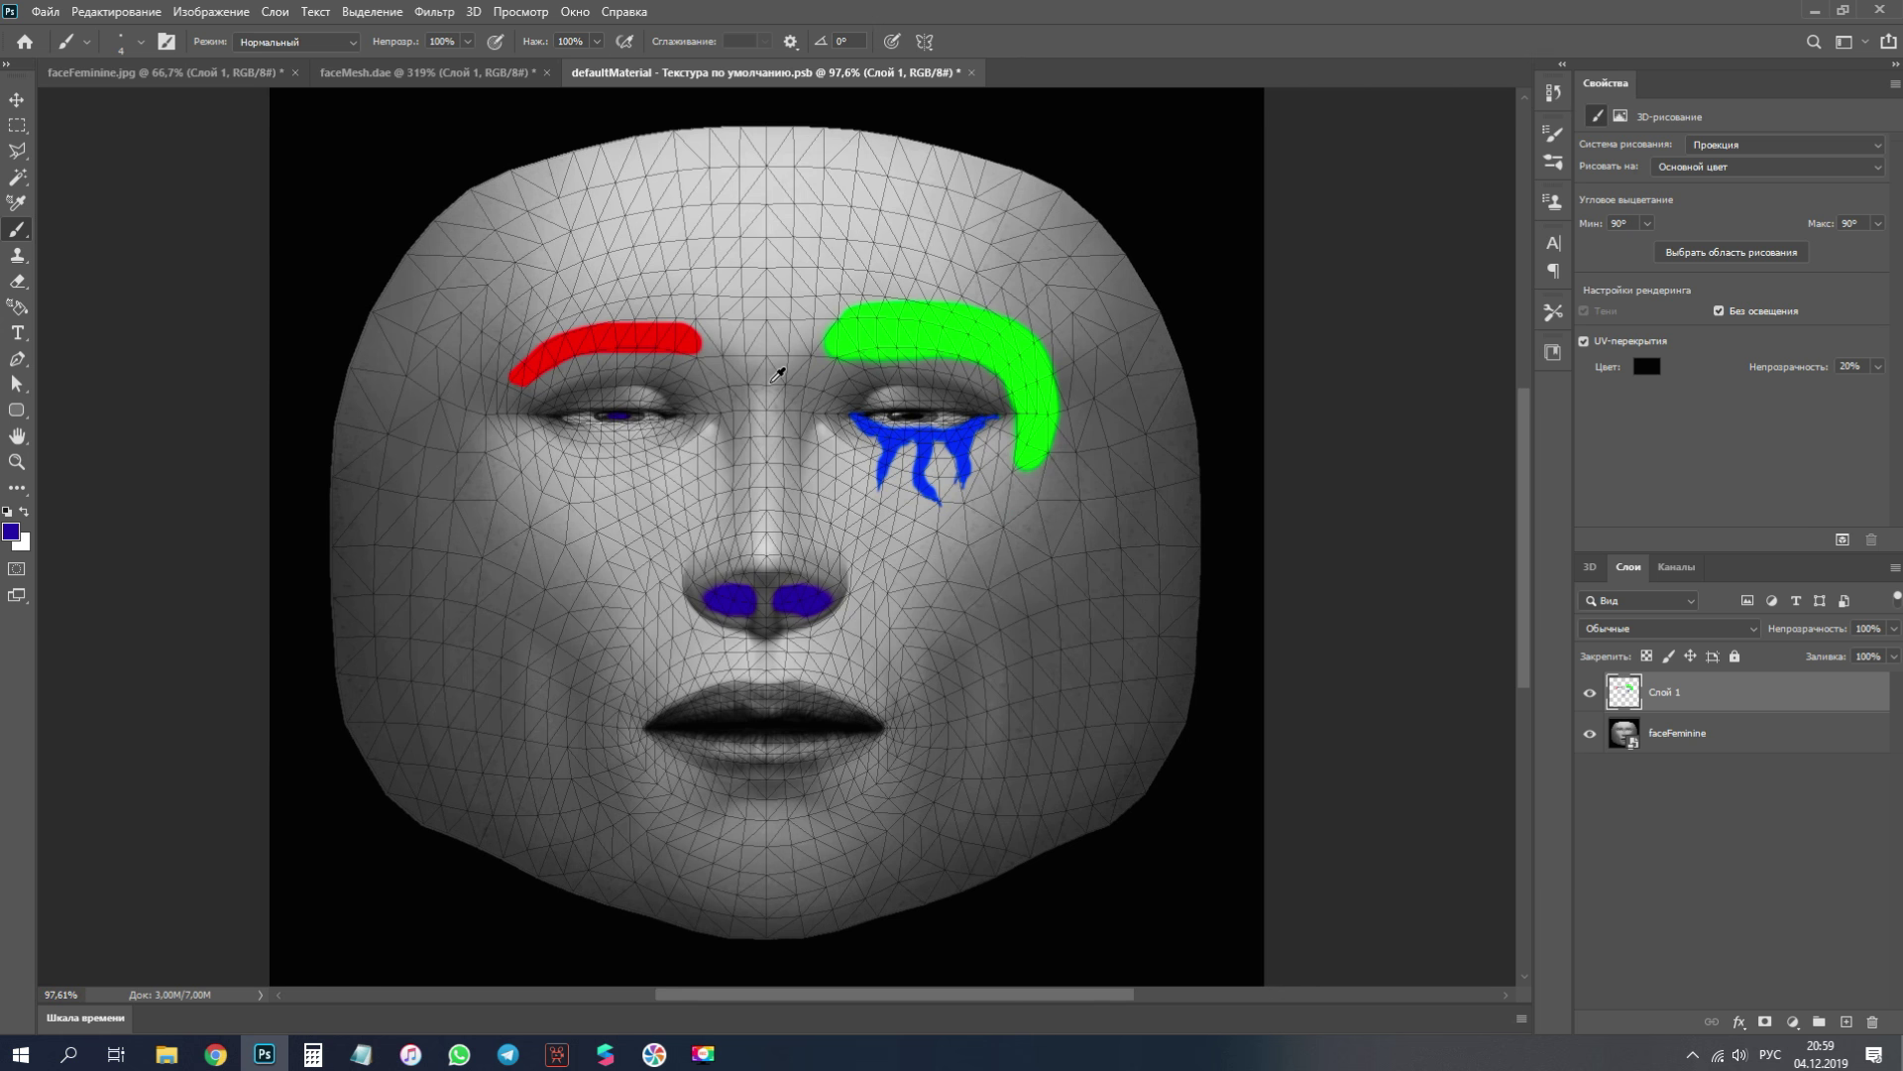
{"action": "left_click", "coordinate": [325, 73]}
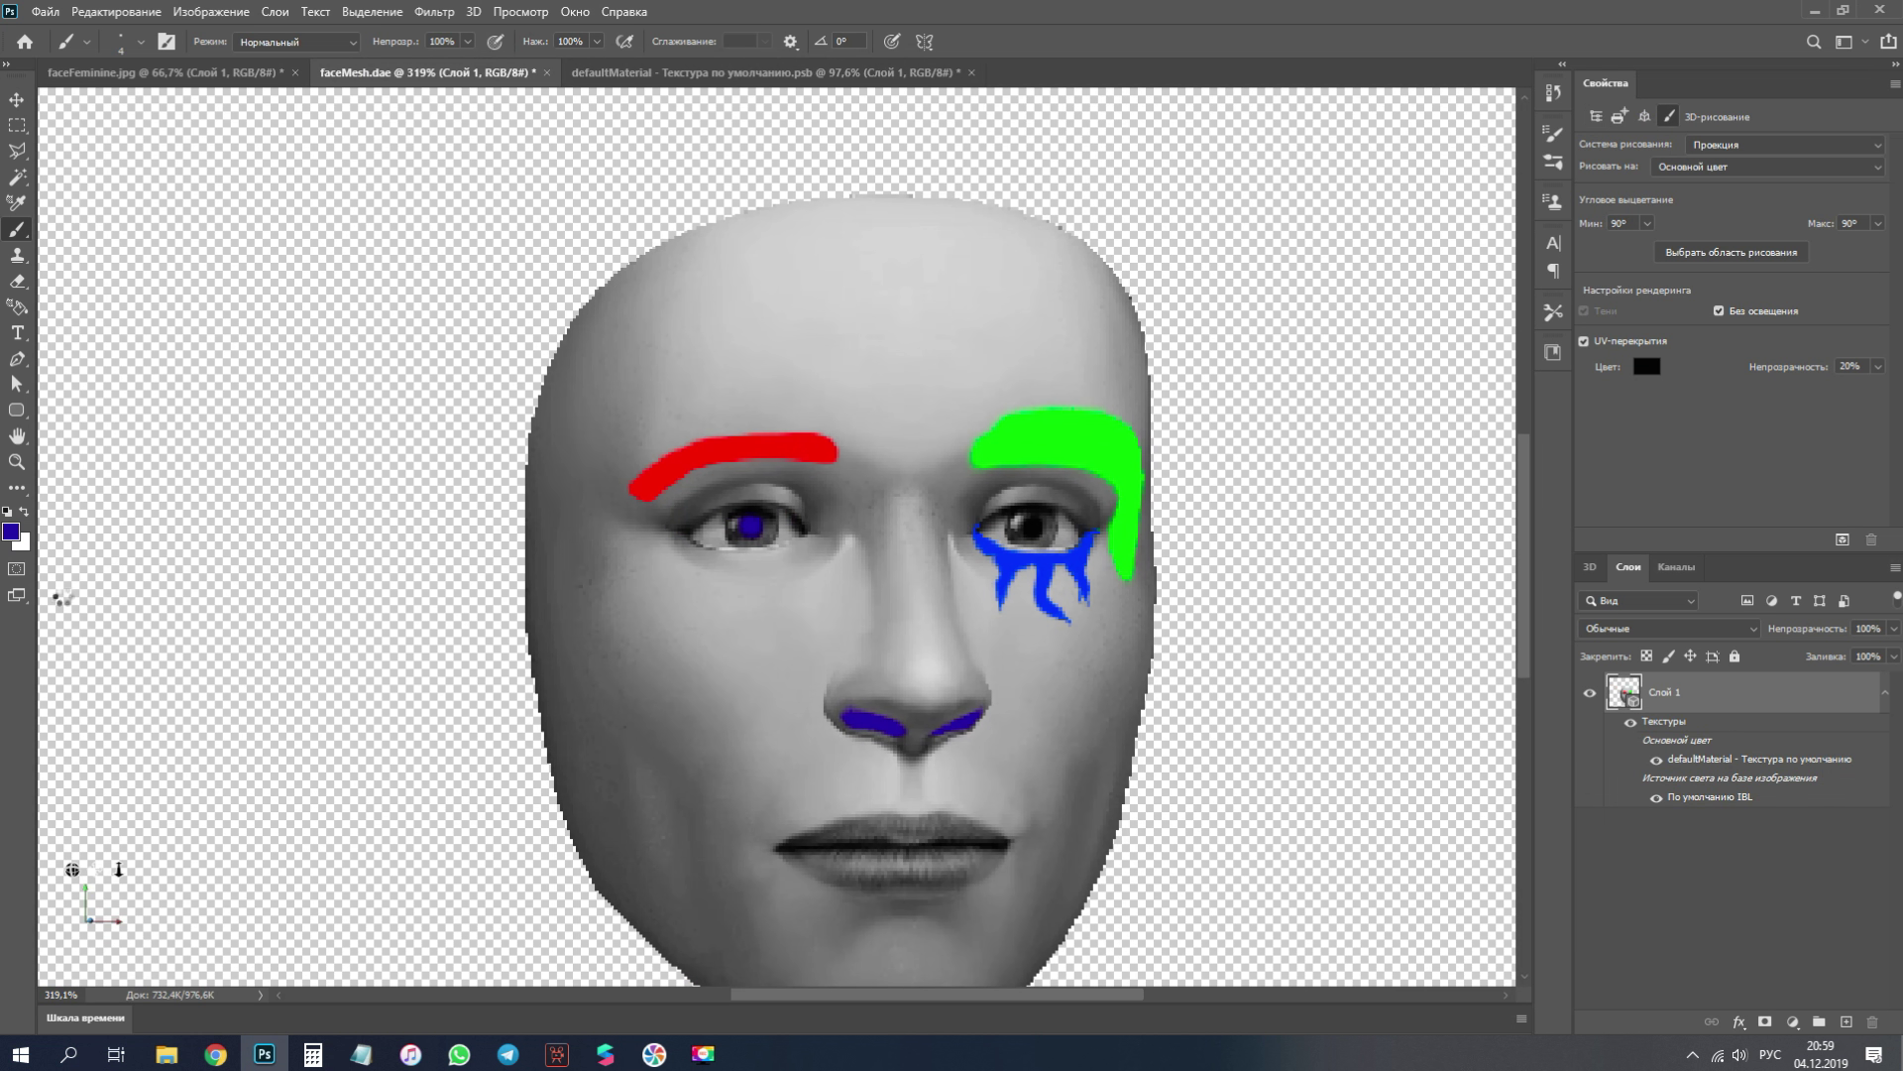
{"action": "left_click_drag", "start_coordinate": [119, 871], "coordinate": [106, 671]}
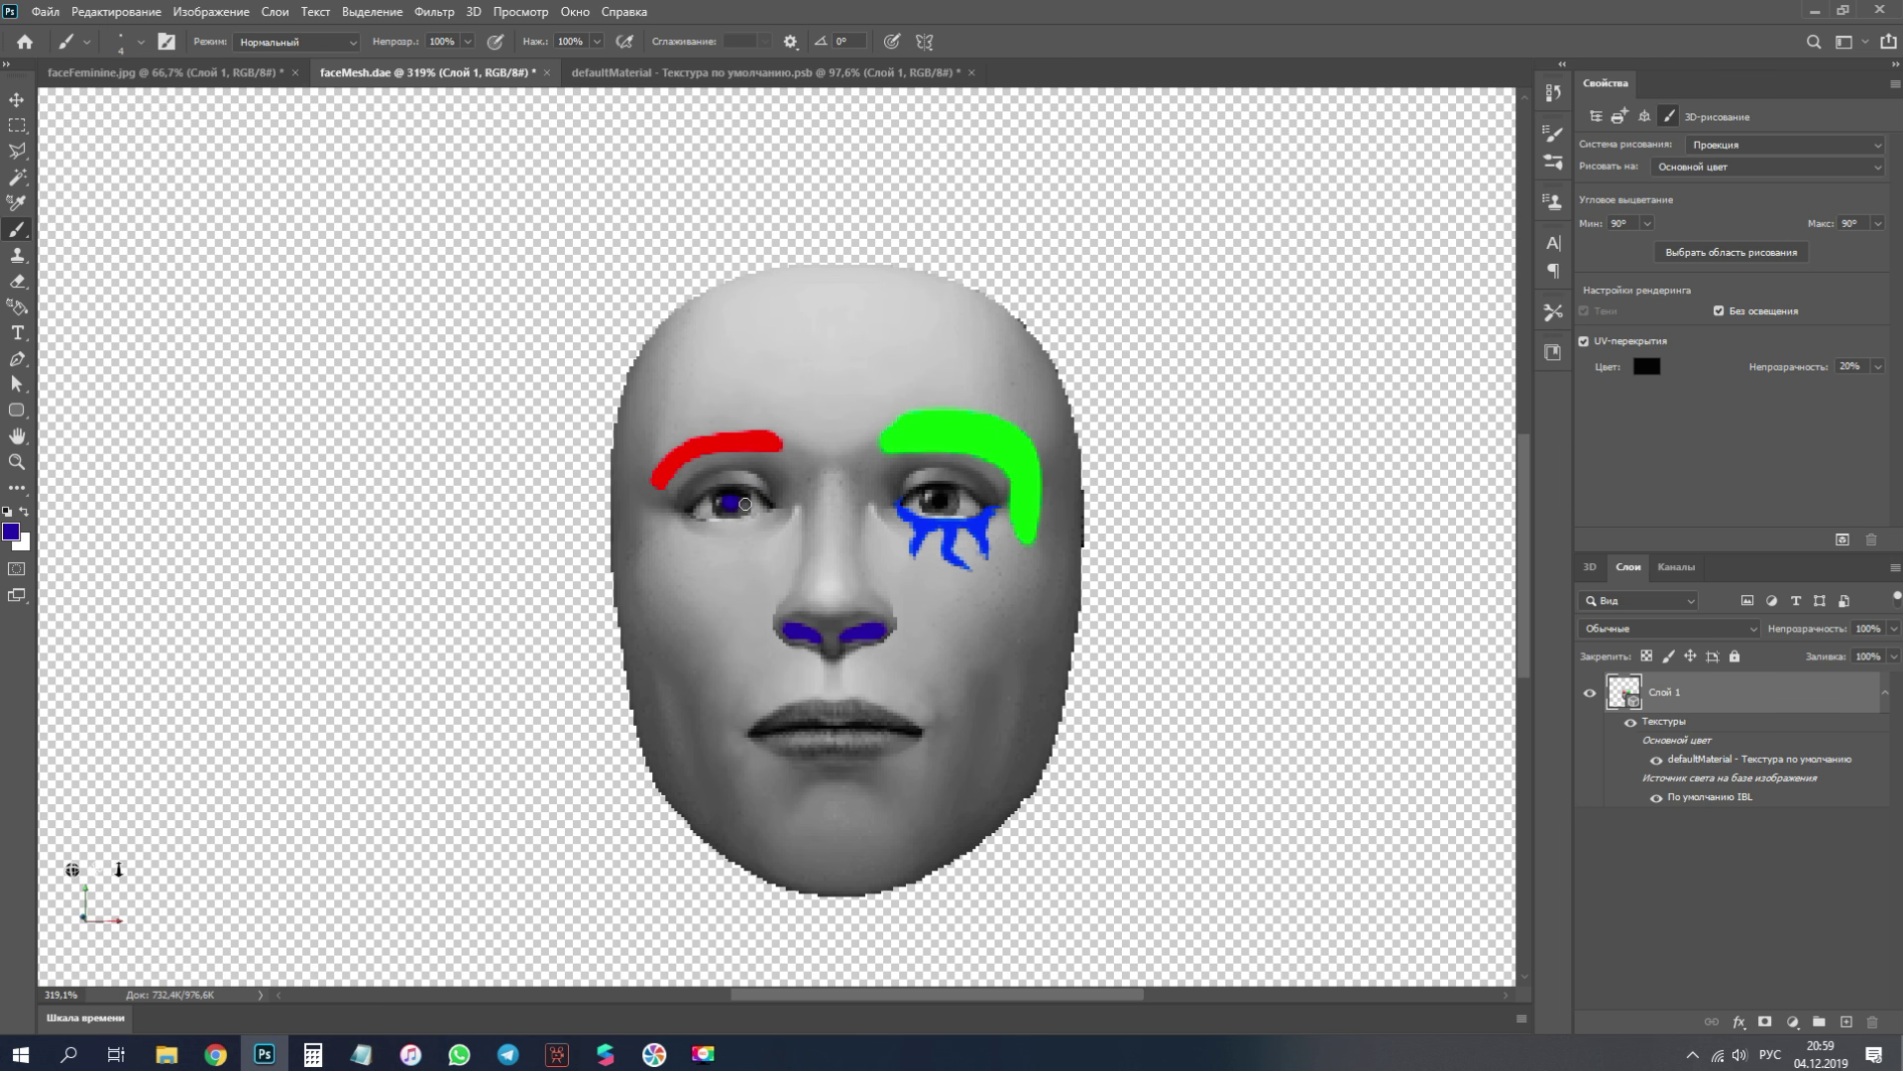
{"action": "left_click", "coordinate": [680, 76]}
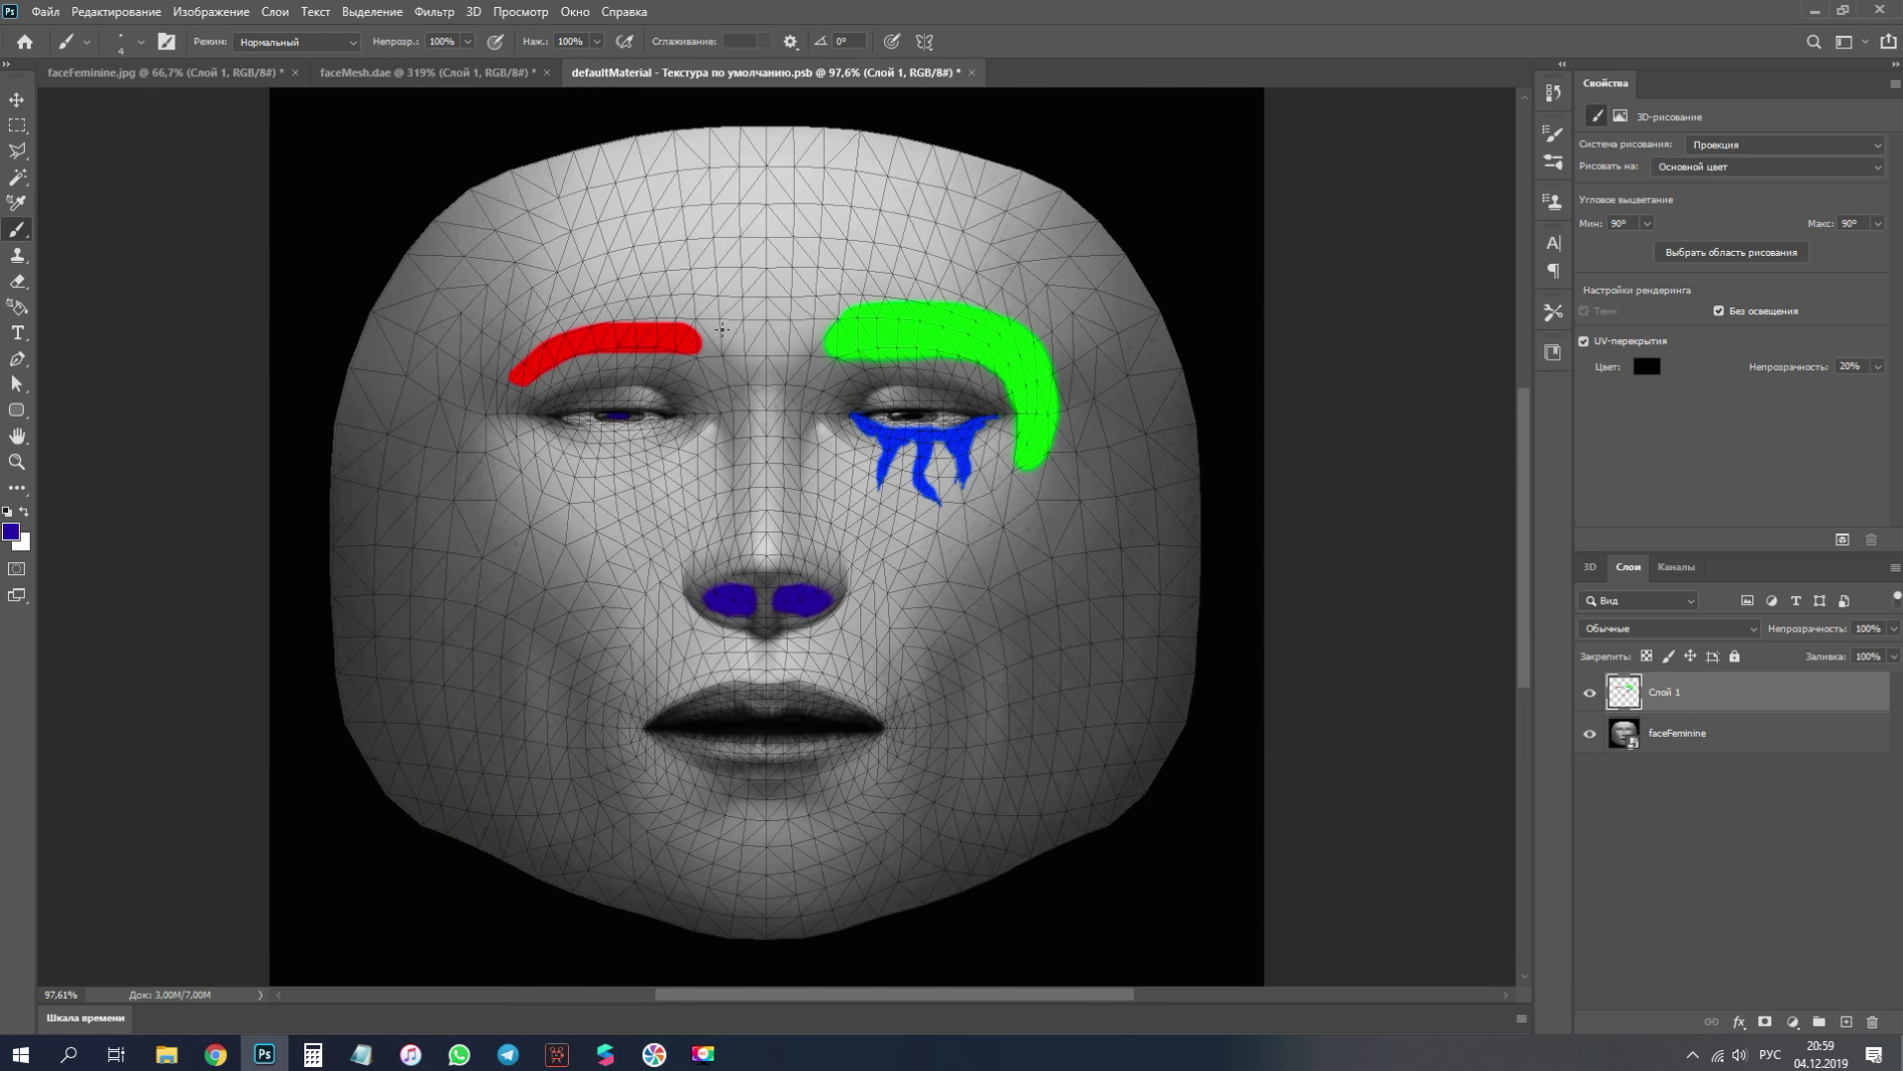
- Hide the faceFeminine layer and Quick Export the texture as a PNG named 002
{"action": "left_click", "coordinate": [46, 12]}
{"action": "left_click", "coordinate": [1667, 761]}
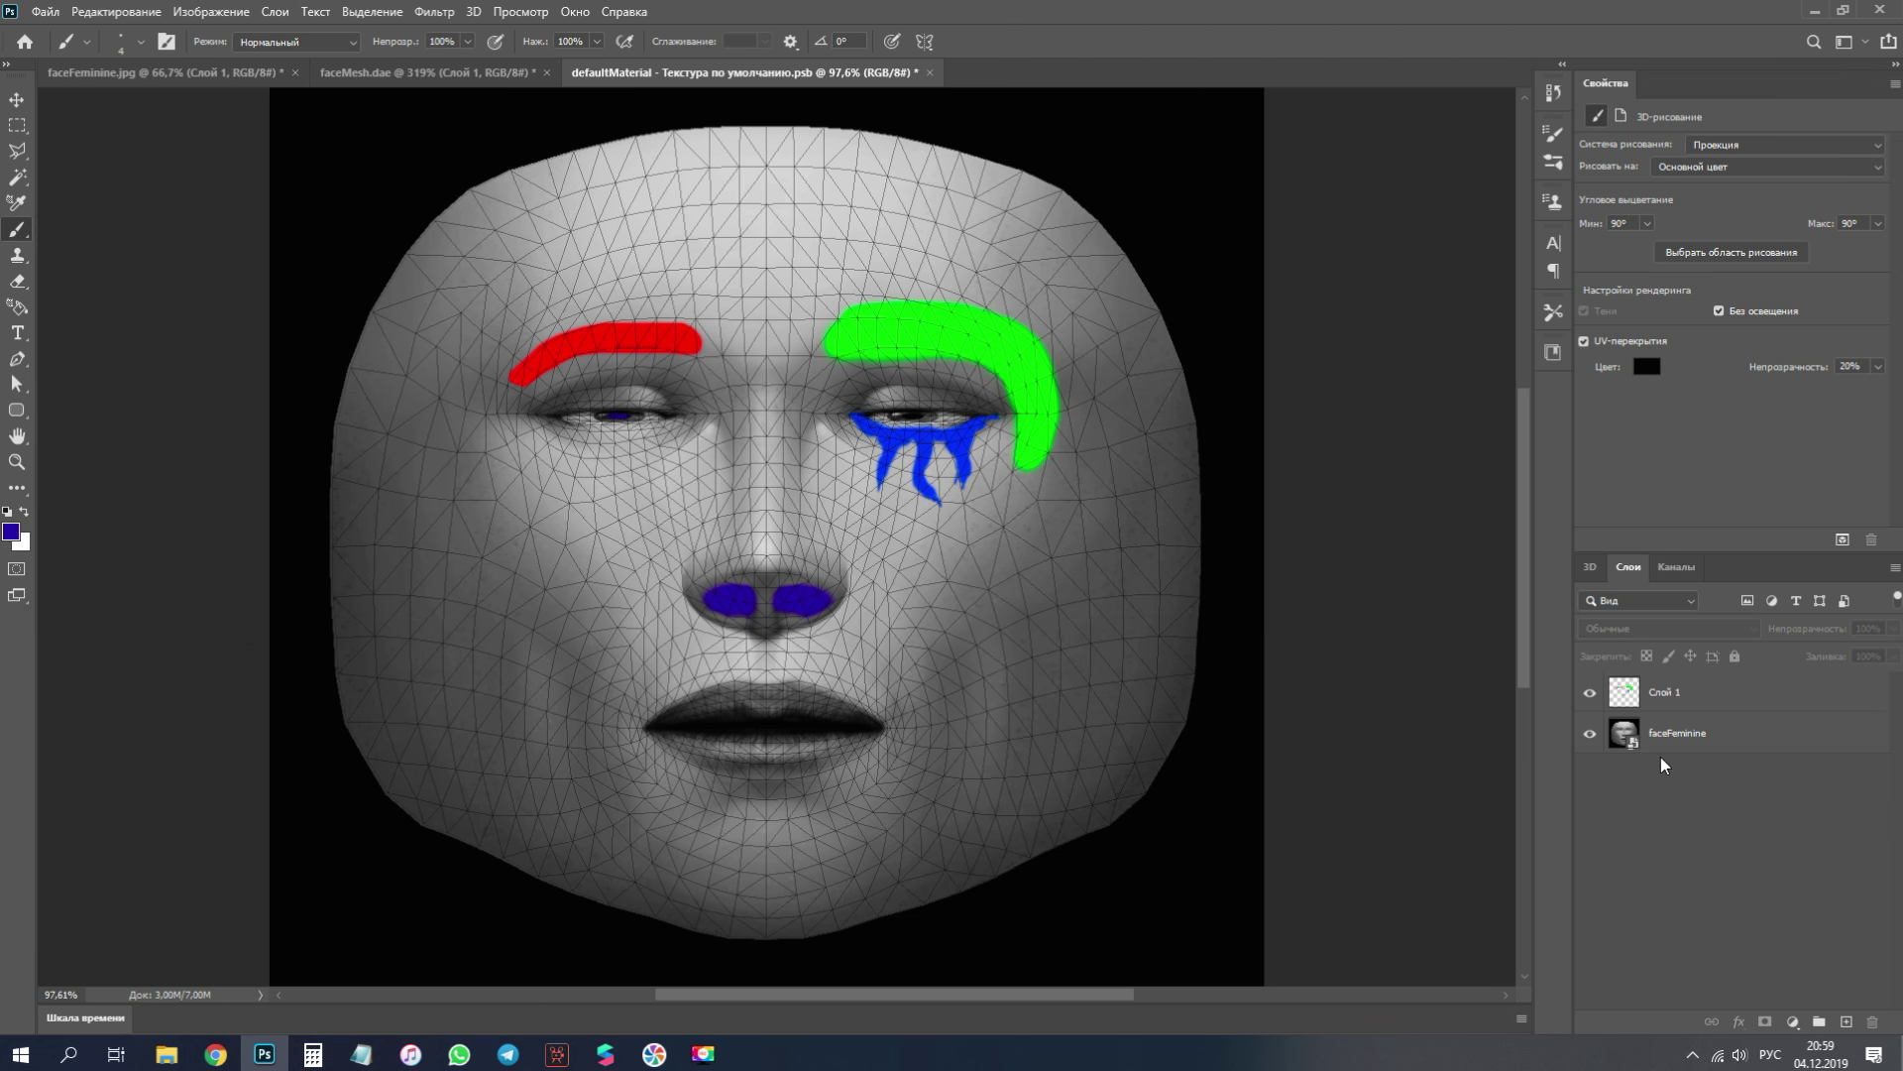
{"action": "left_click", "coordinate": [1590, 735]}
{"action": "left_click", "coordinate": [45, 12]}
{"action": "left_click", "coordinate": [381, 299]}
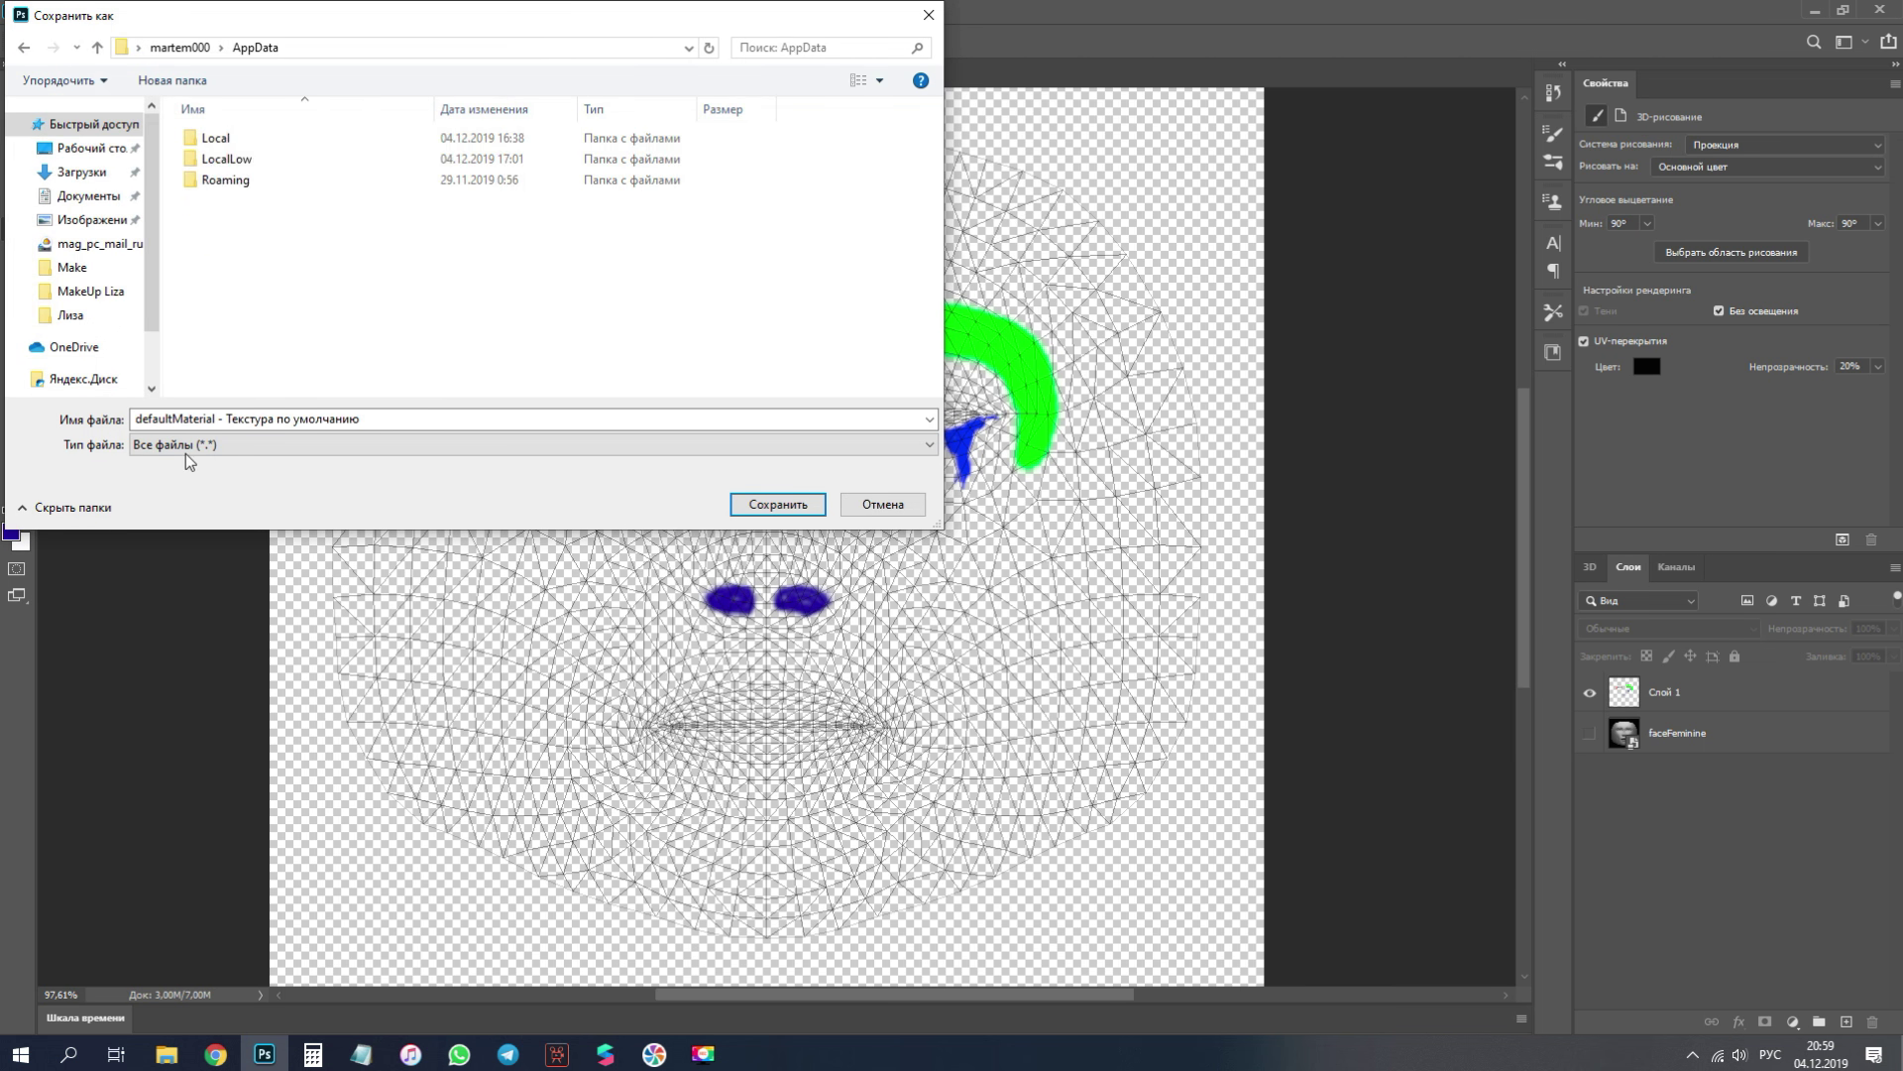
{"action": "type", "text": "1"}
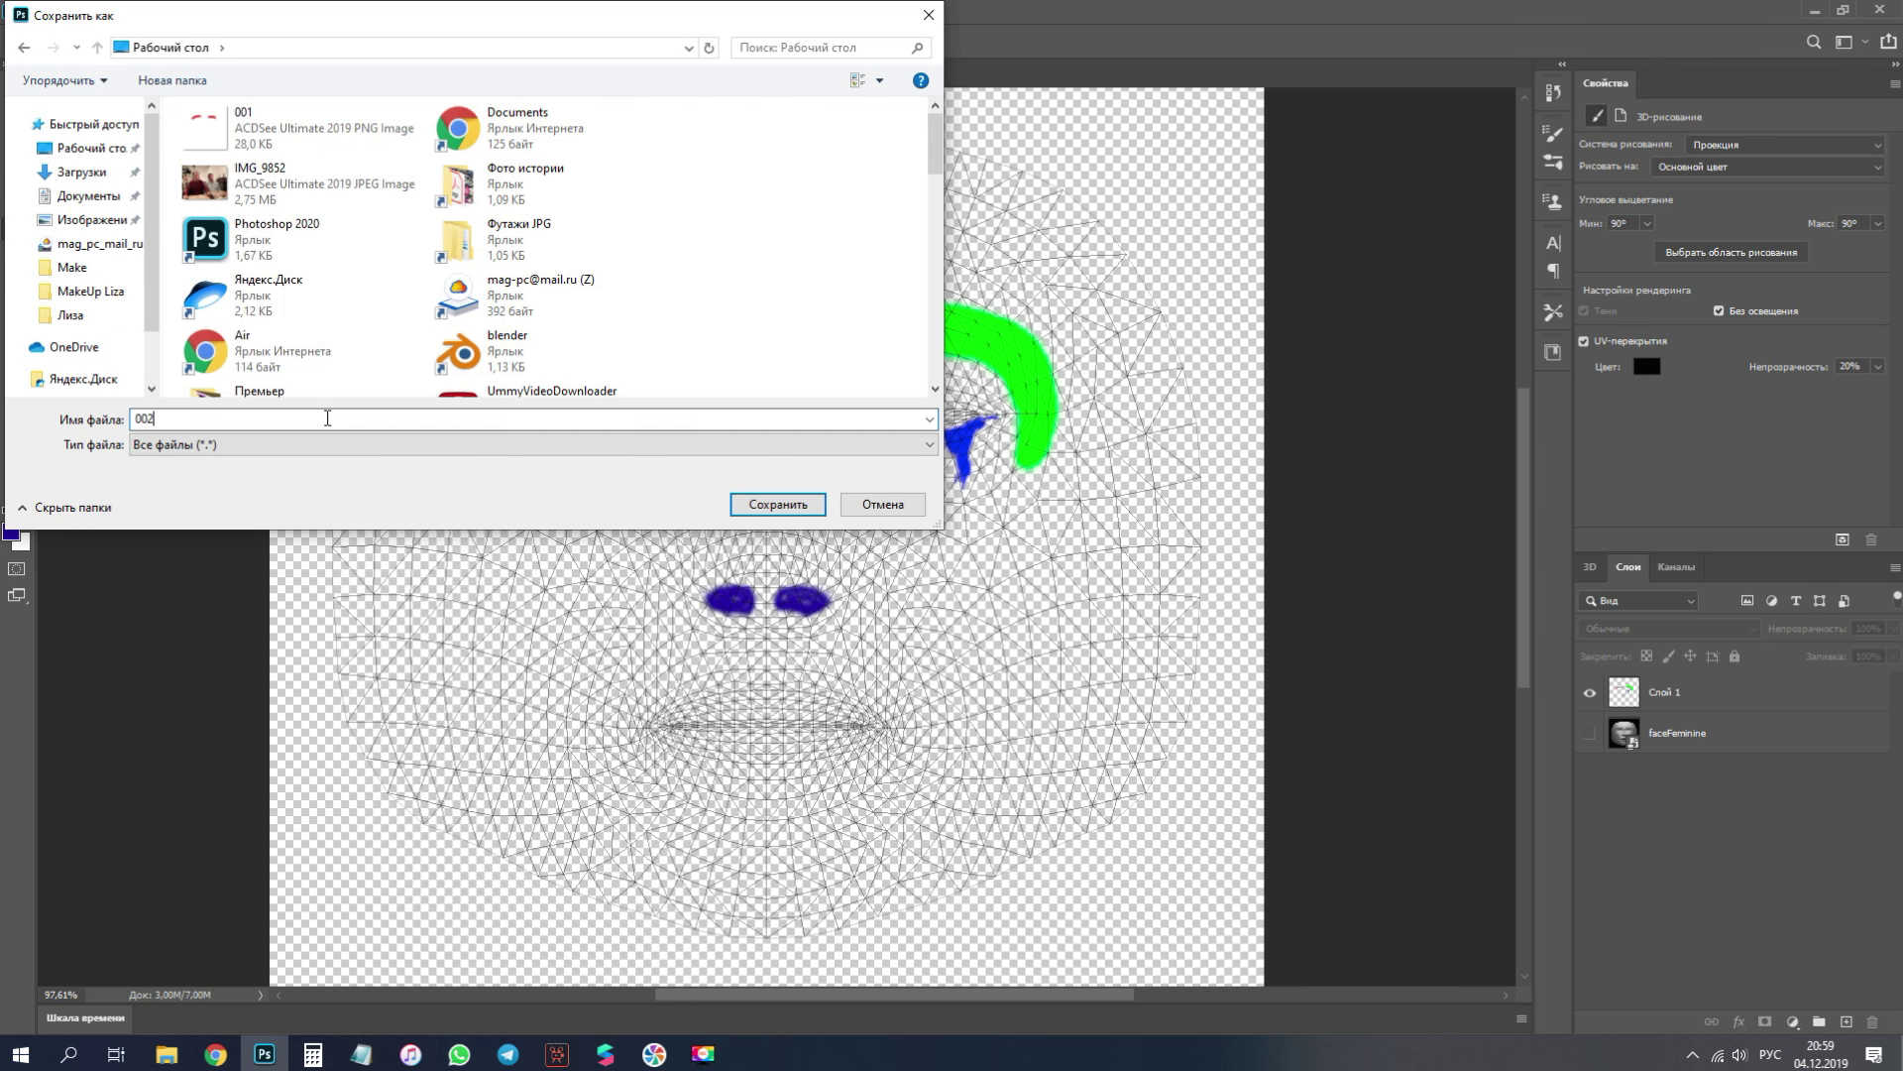
{"action": "key", "text": "Return"}
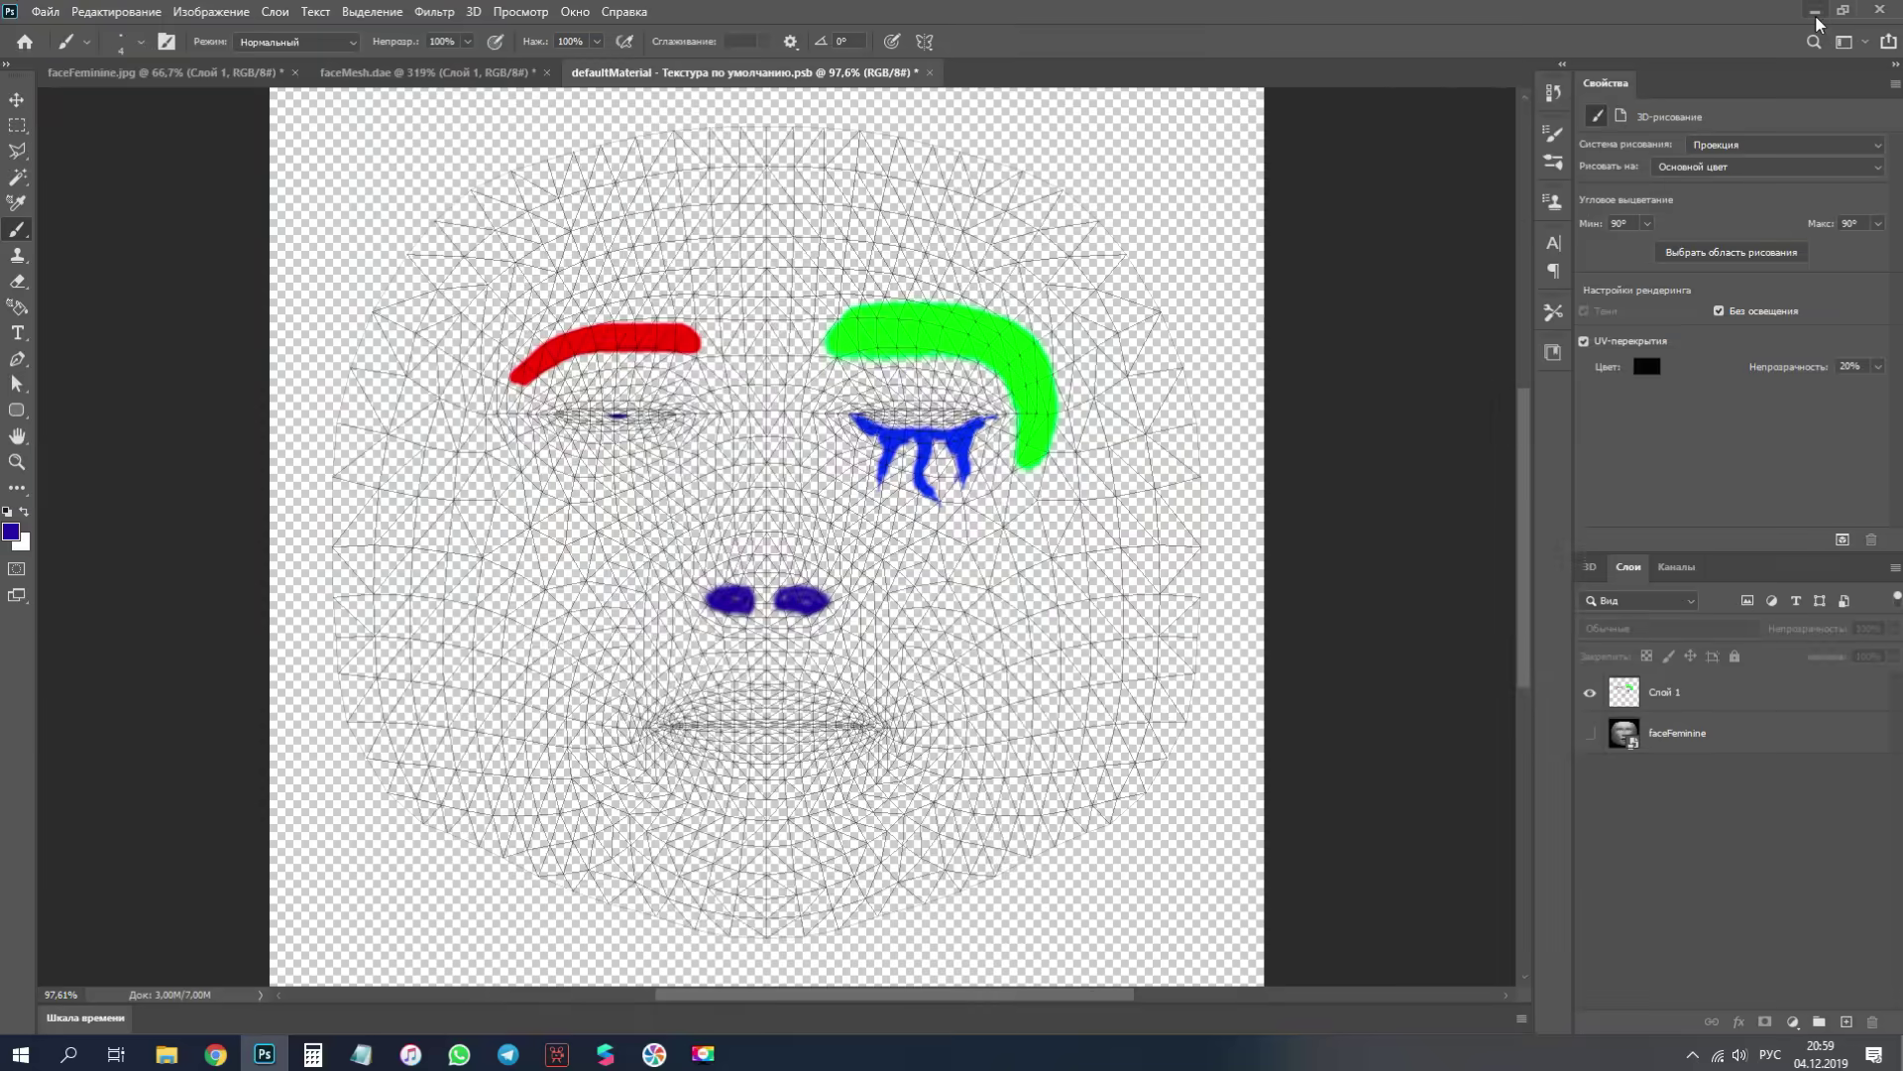
{"action": "left_click", "coordinate": [1816, 14]}
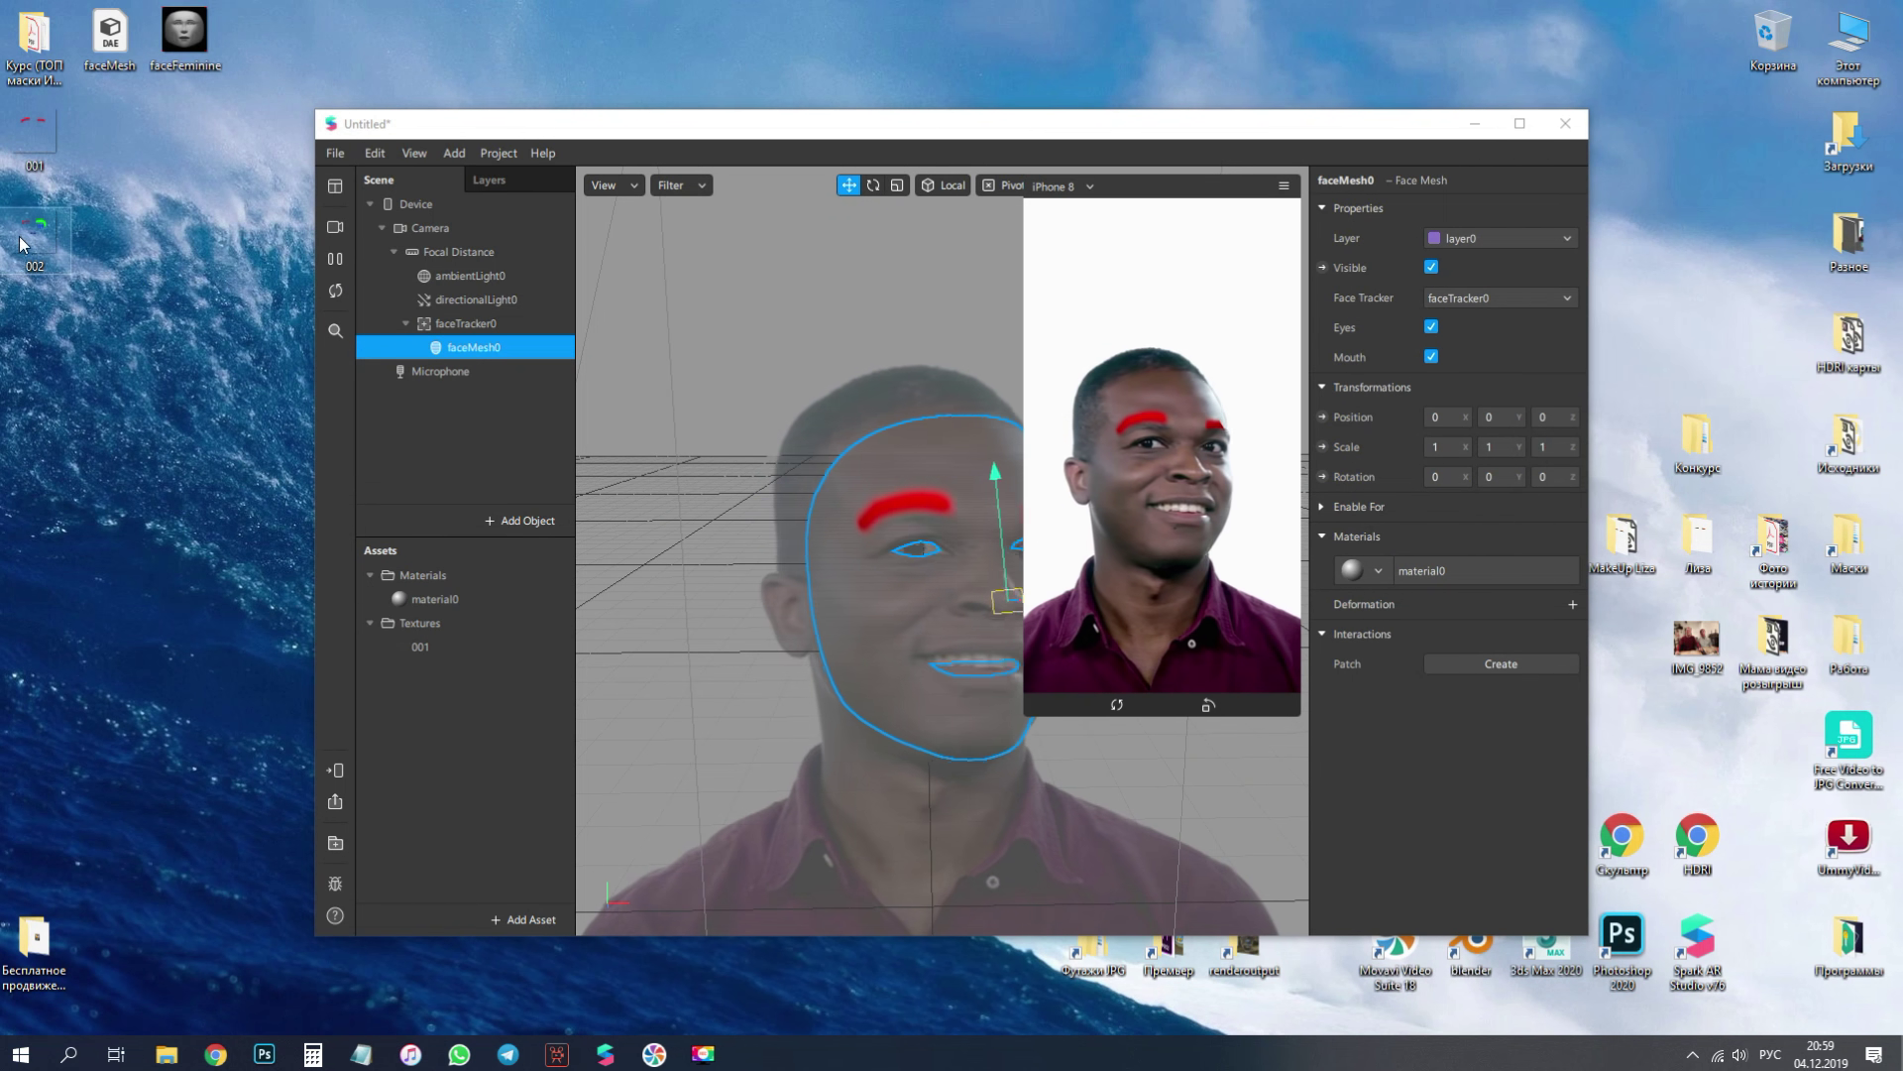
- Import 002.png with No compression and set it as material0's Diffuse Texture
{"action": "left_click_drag", "start_coordinate": [22, 244], "coordinate": [443, 696]}
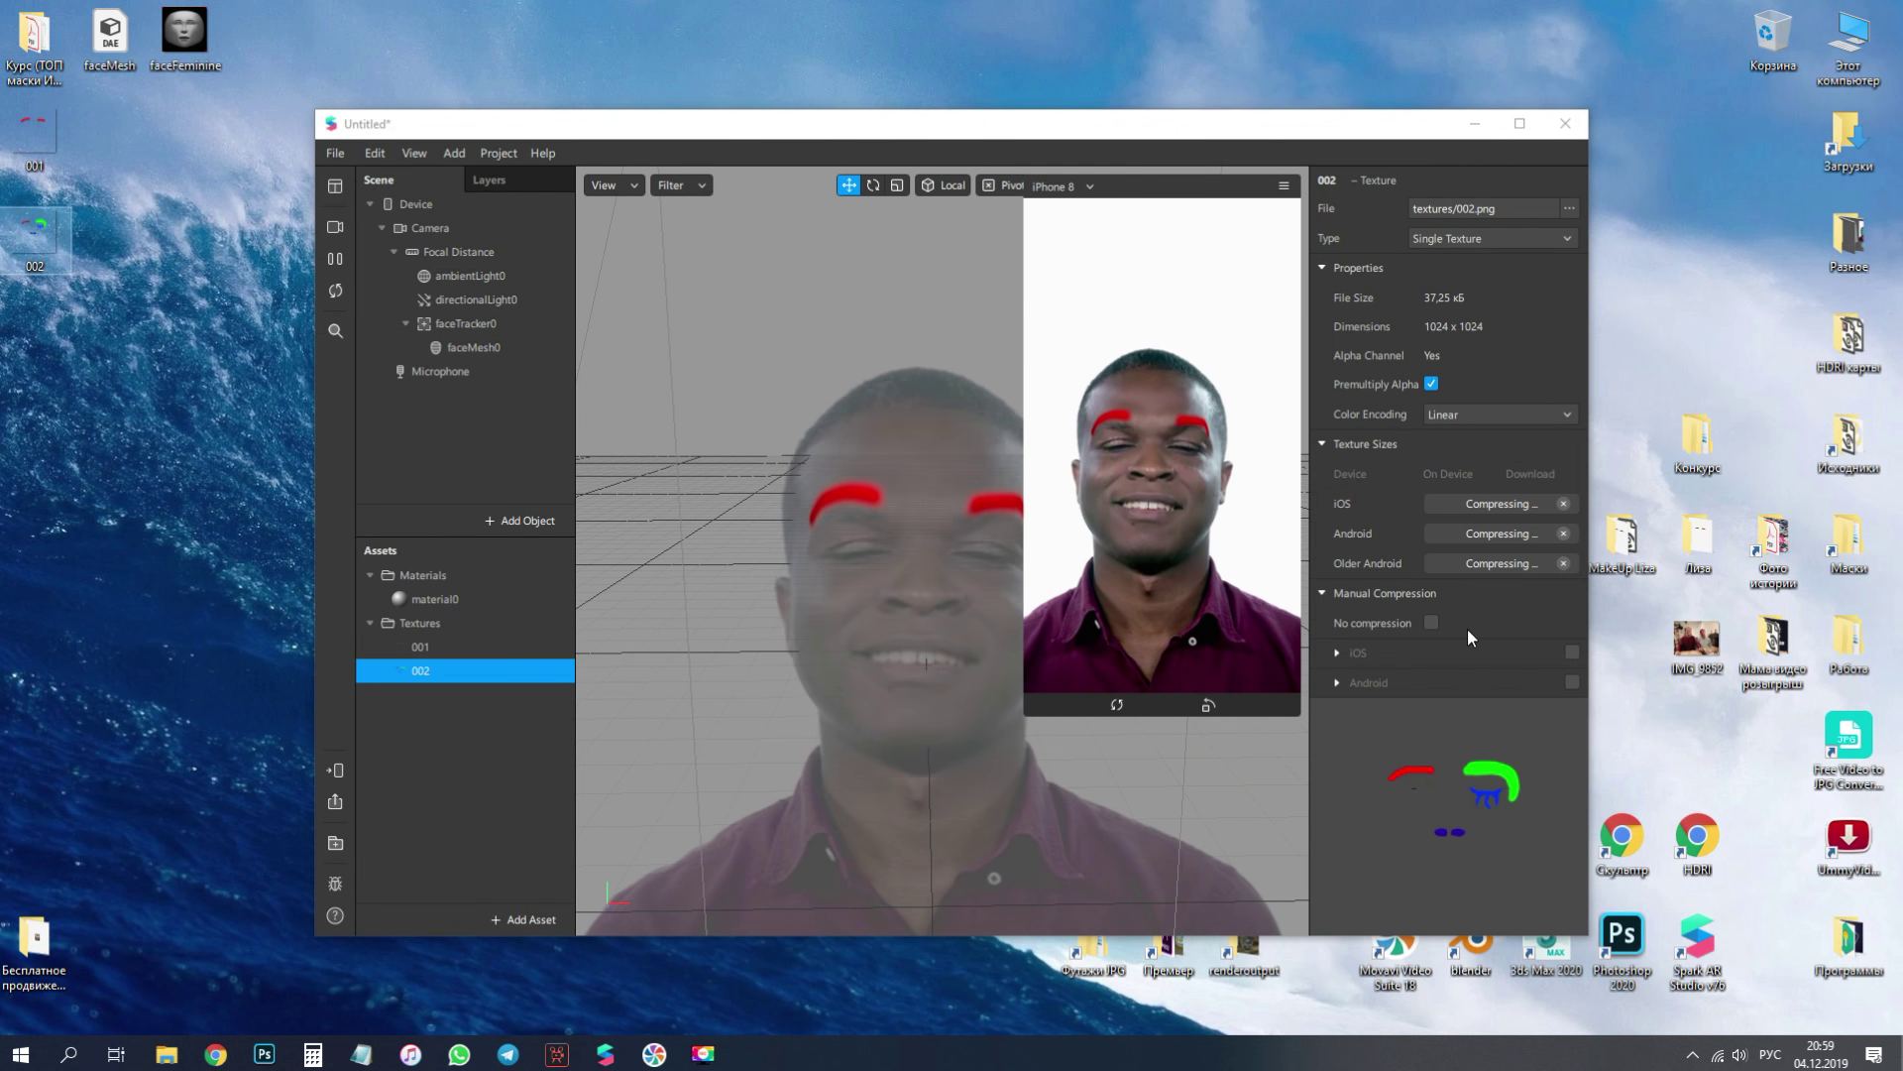
{"action": "left_click", "coordinate": [1432, 664]}
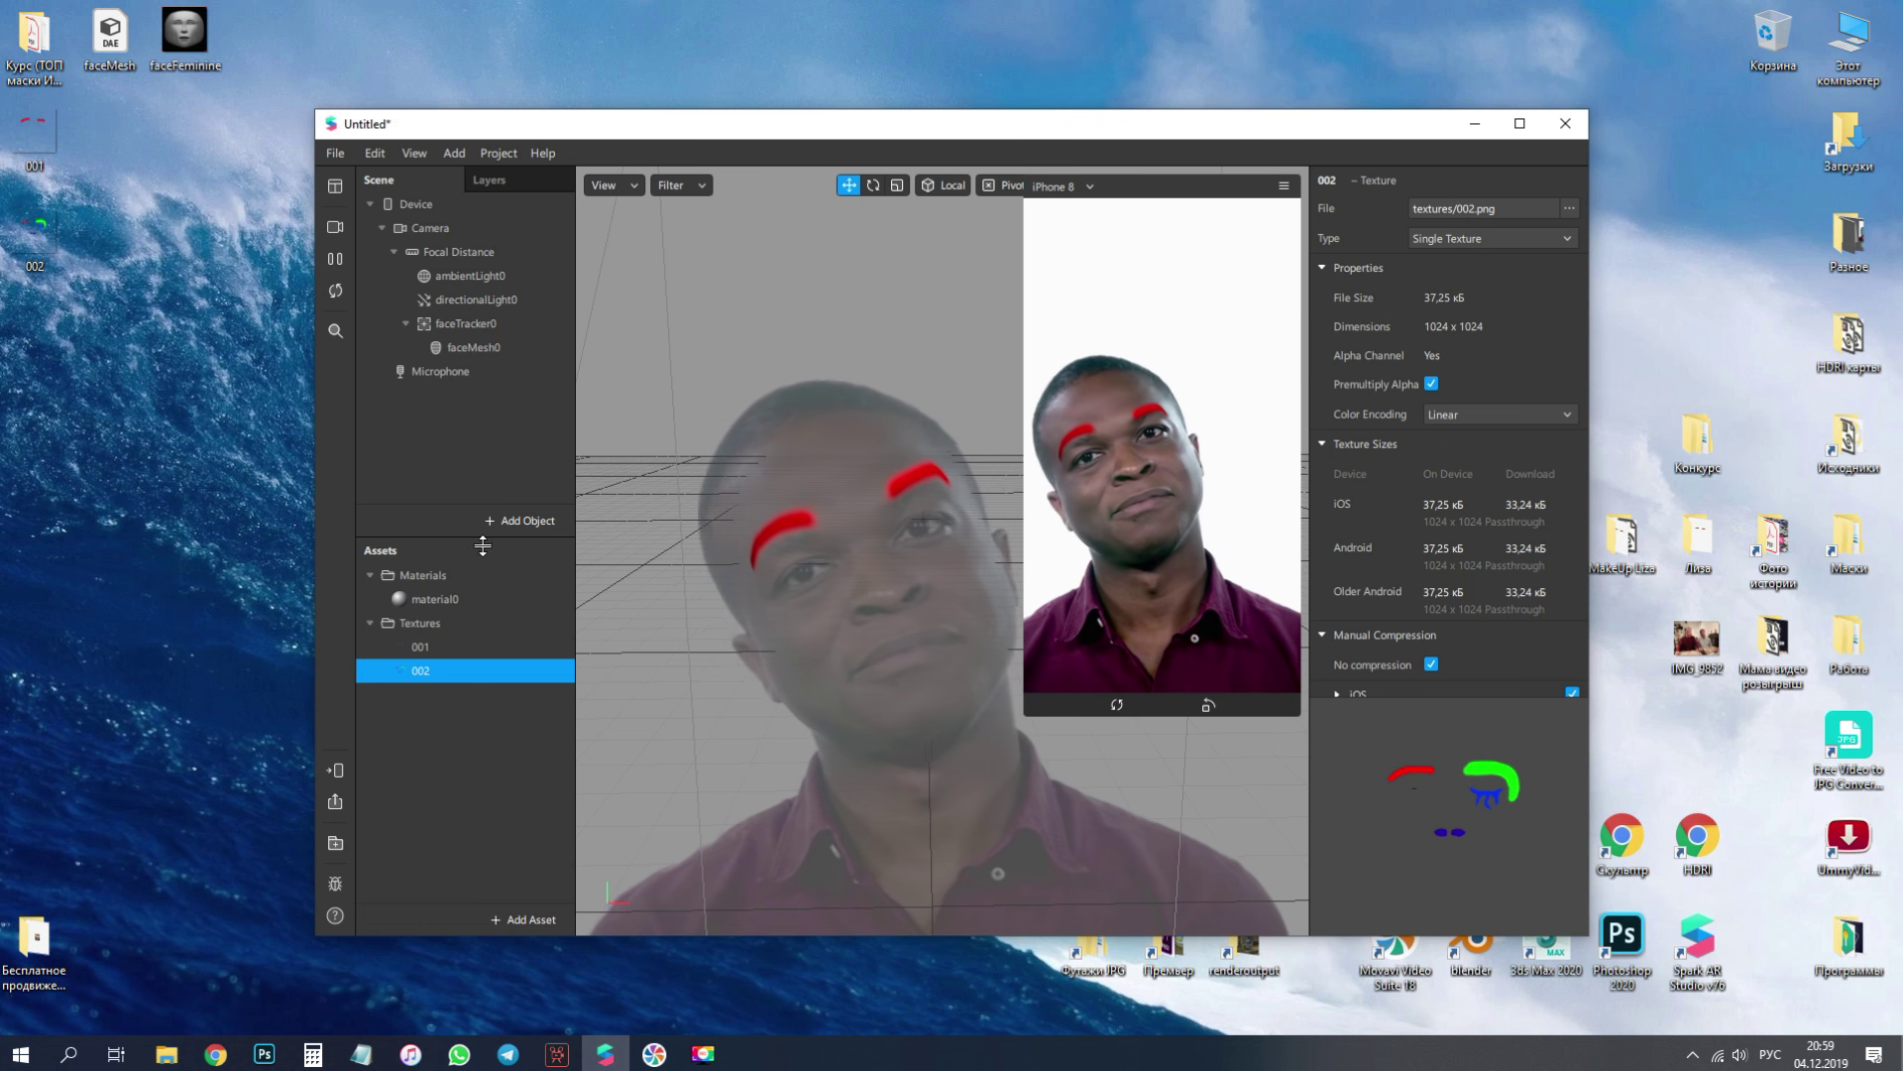
{"action": "left_click", "coordinate": [484, 346]}
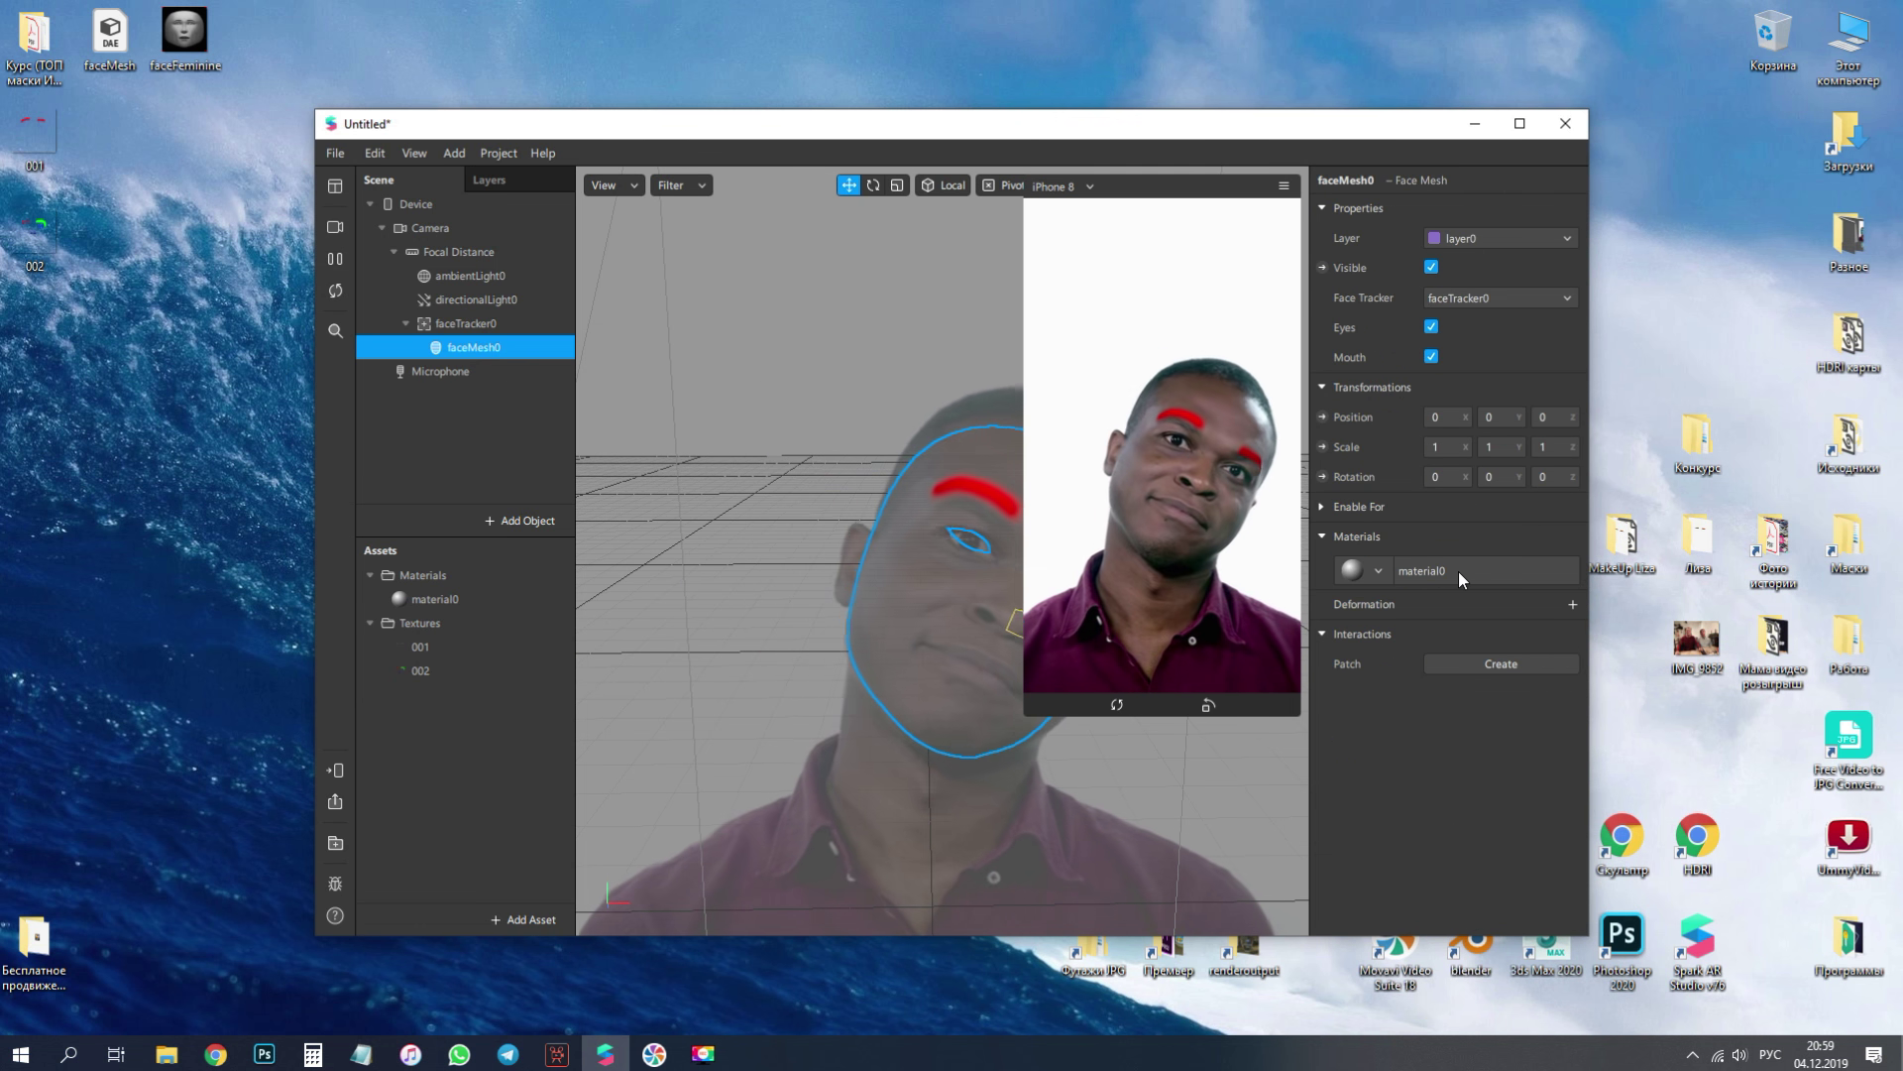
{"action": "left_click", "coordinate": [456, 599]}
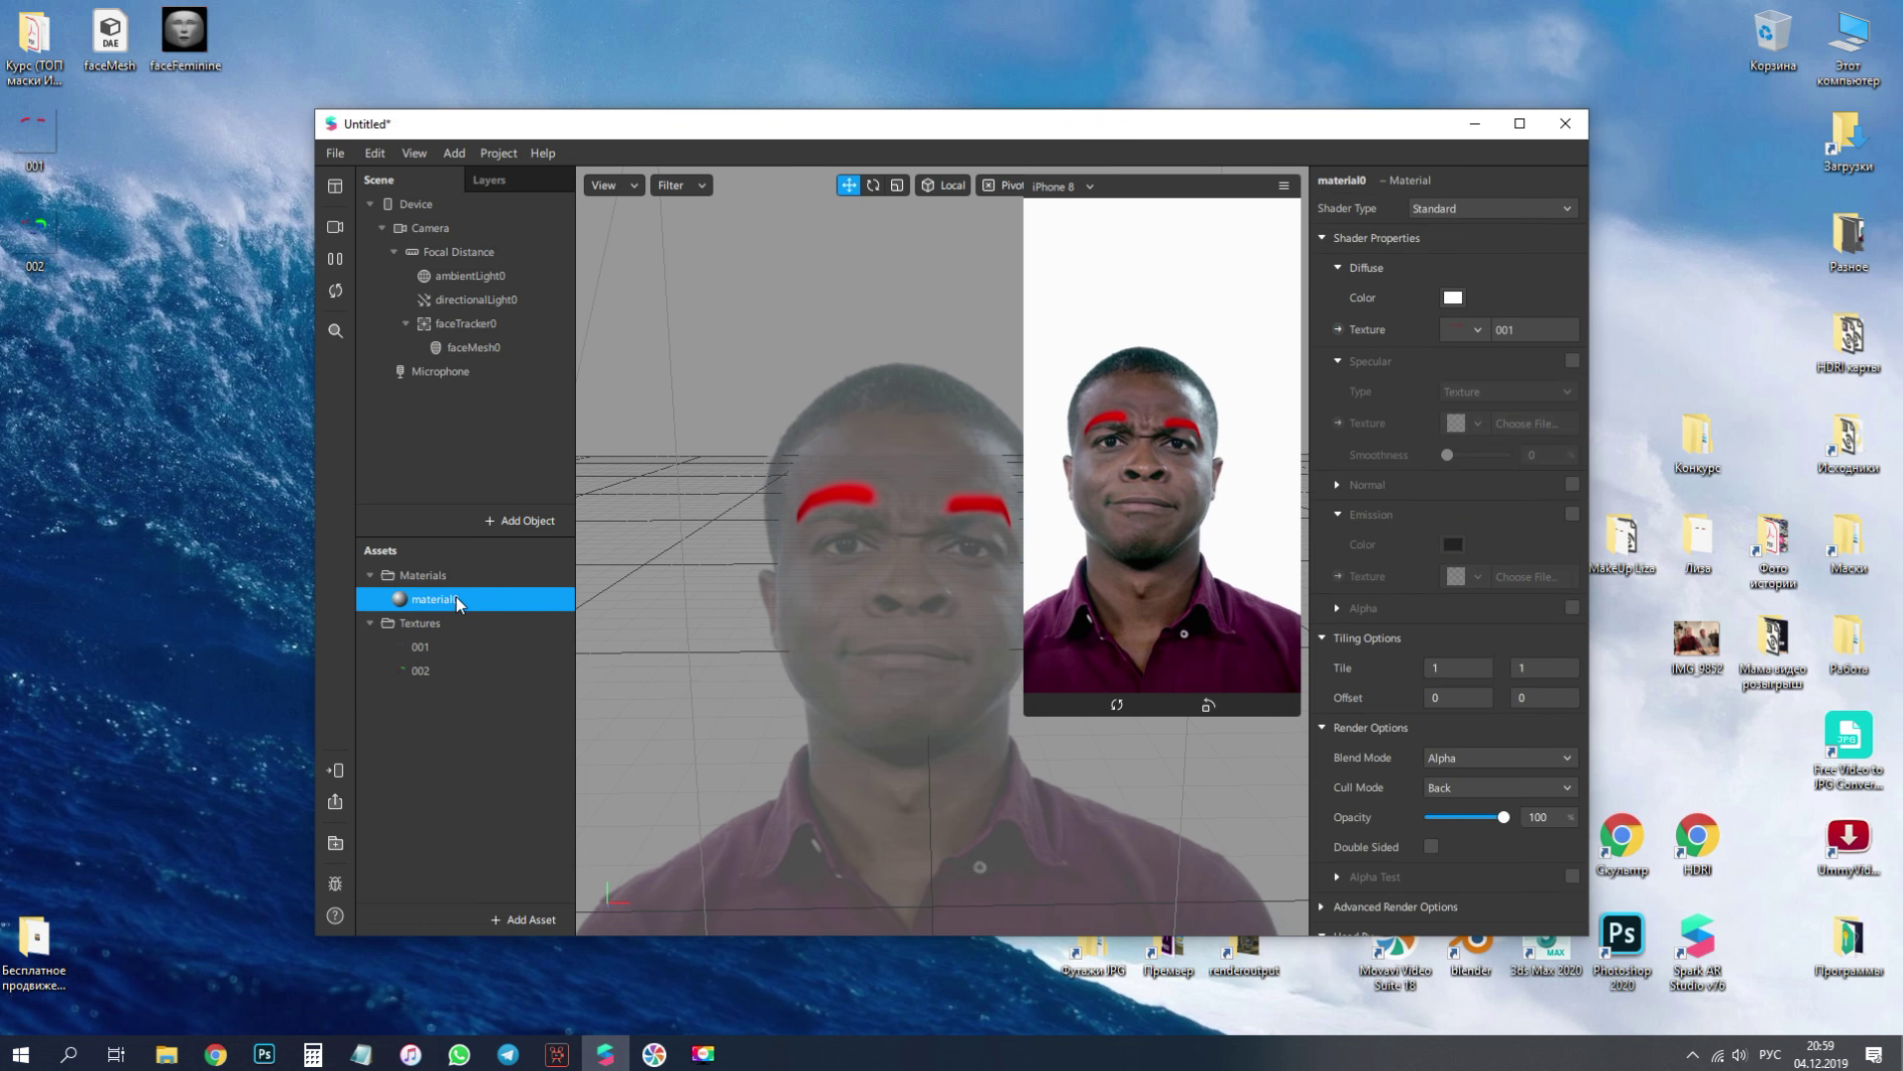
{"action": "left_click", "coordinate": [1464, 335]}
{"action": "left_click", "coordinate": [1465, 395]}
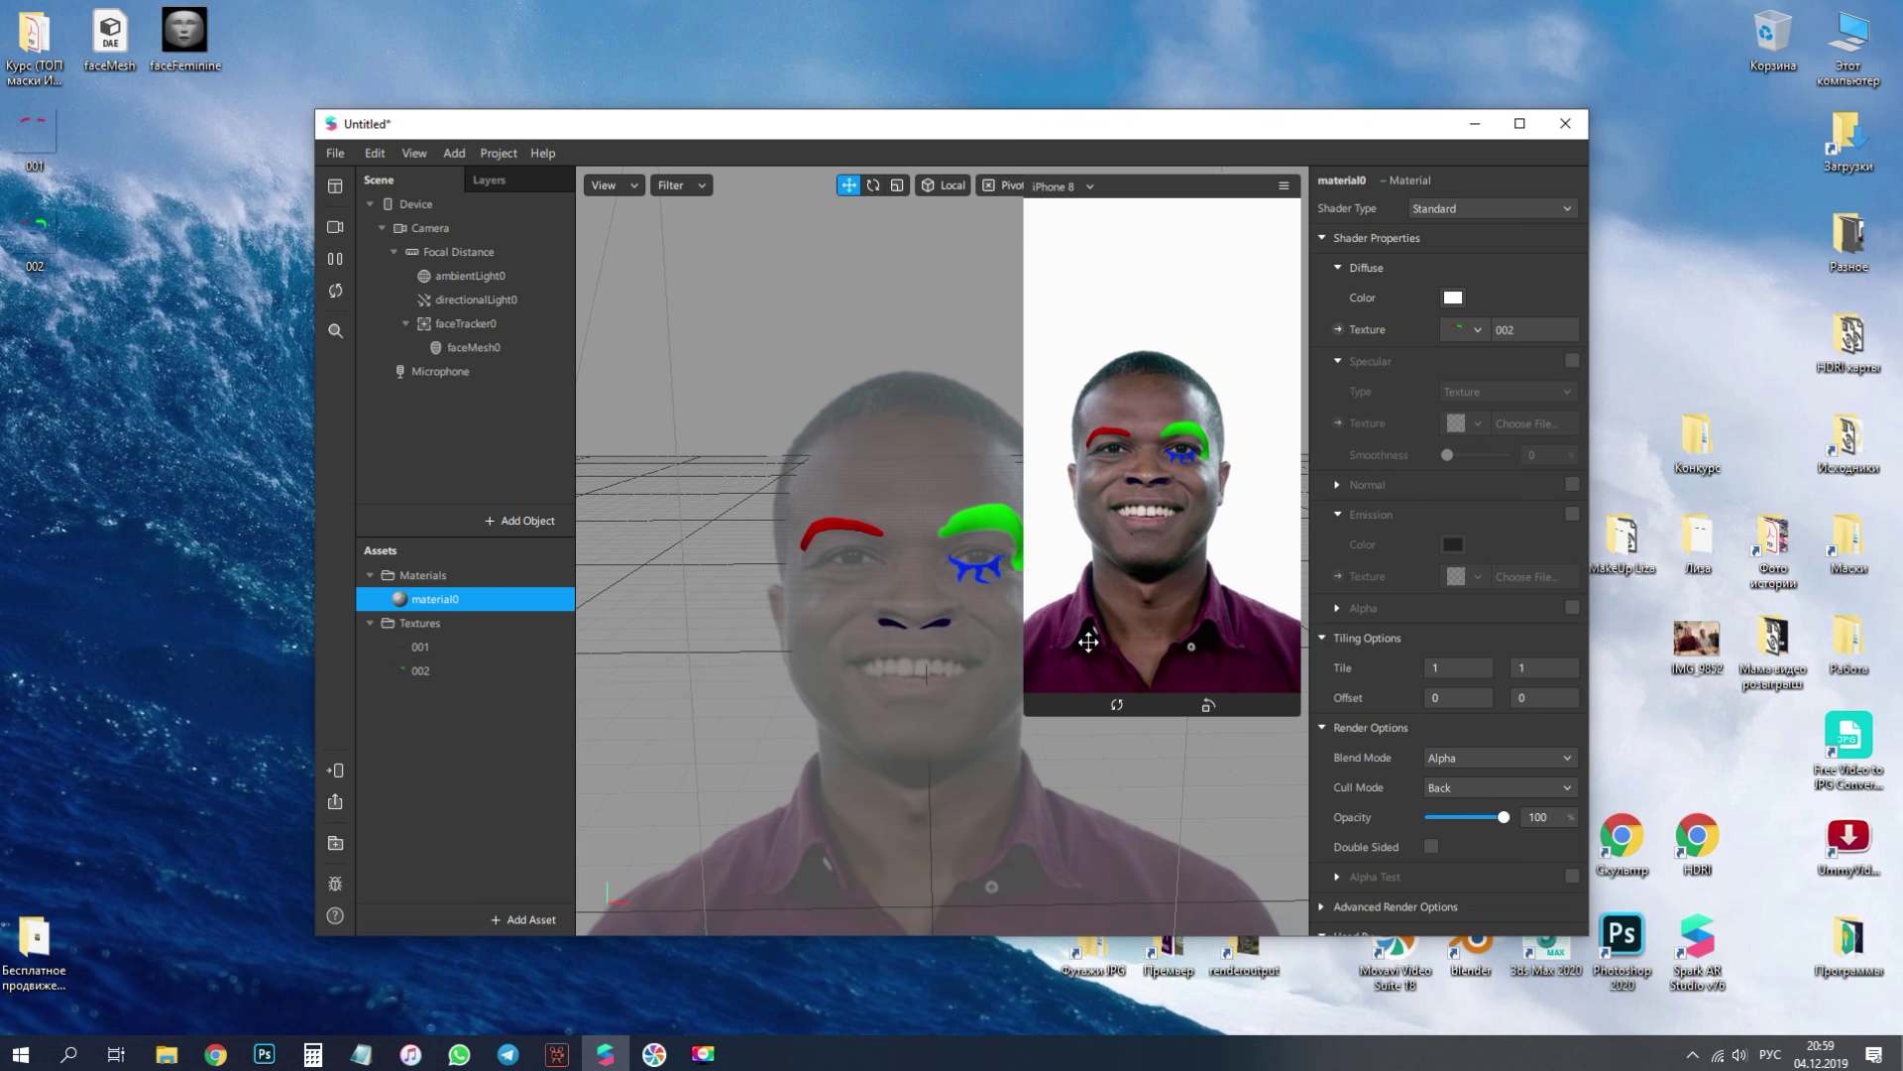
{"action": "scroll", "coordinate": [992, 674], "scroll_direction": "up", "scroll_amount": 3}
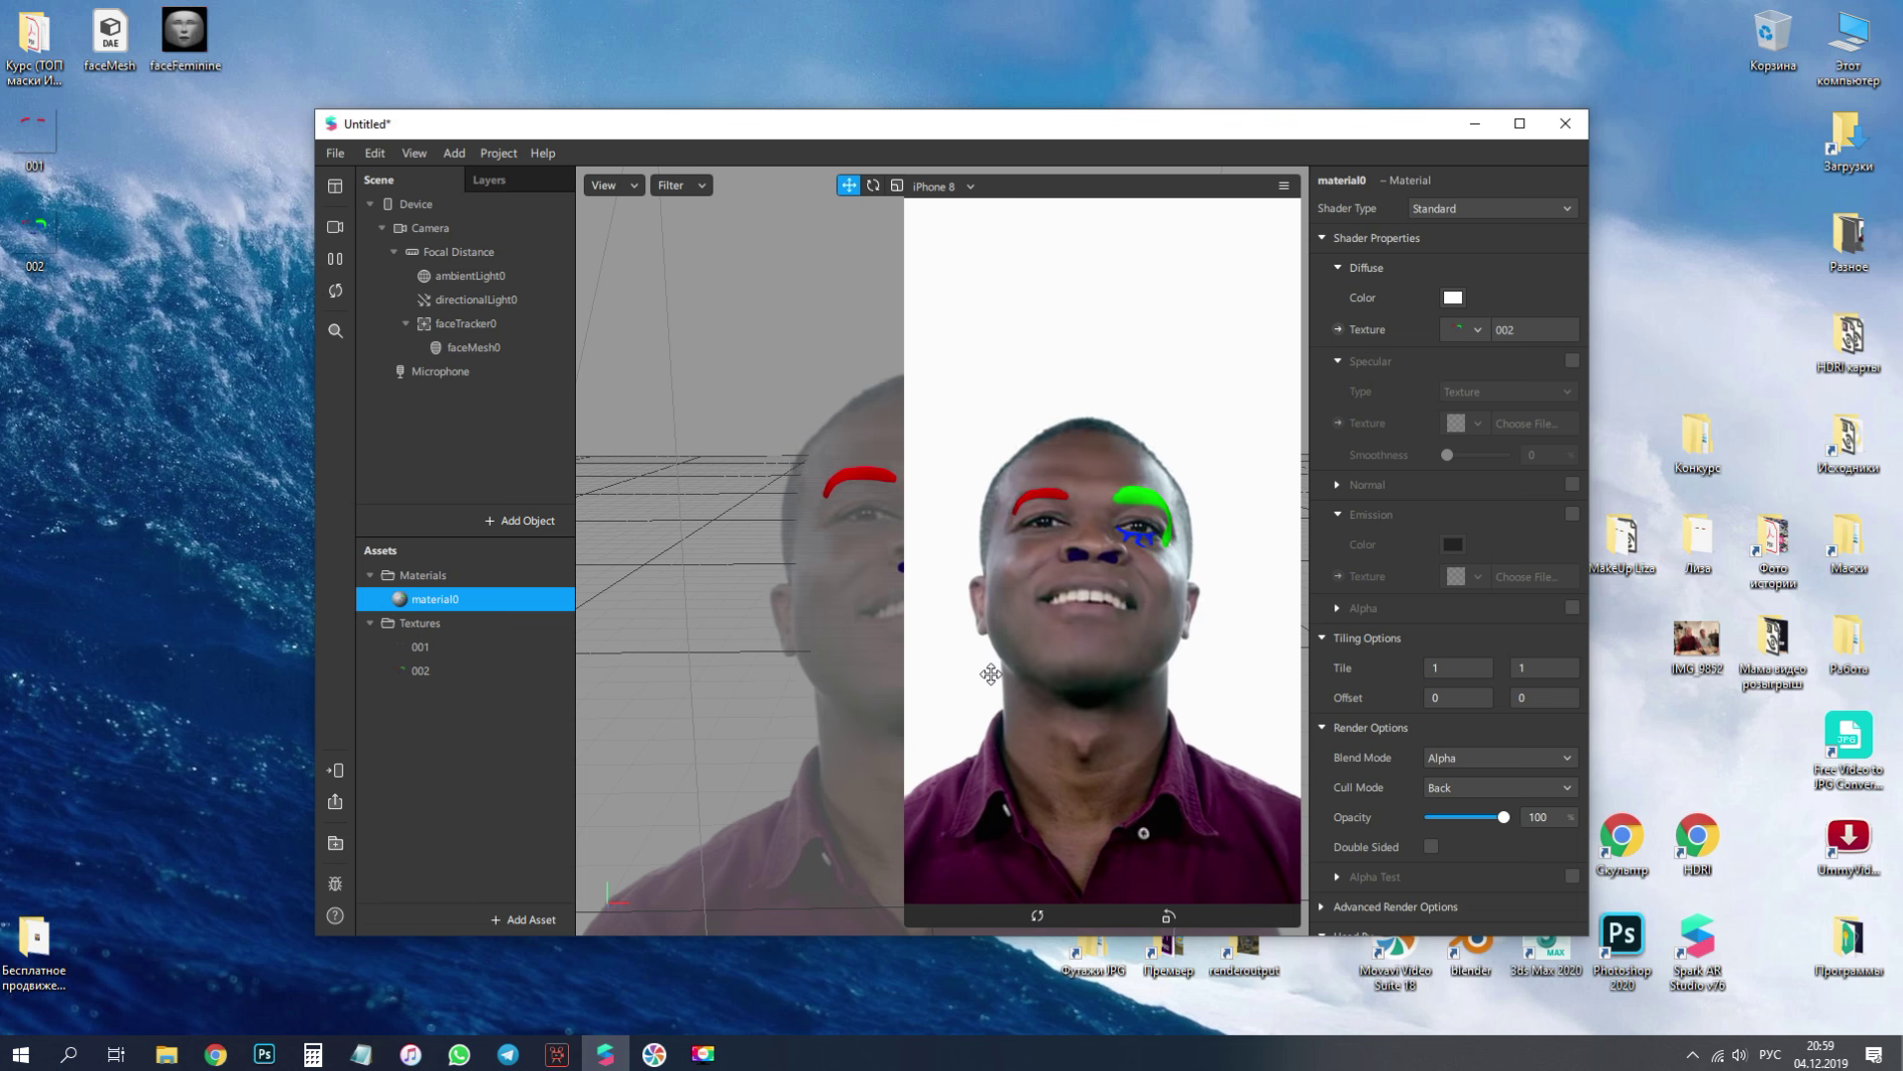
{"action": "key", "text": "super+Up"}
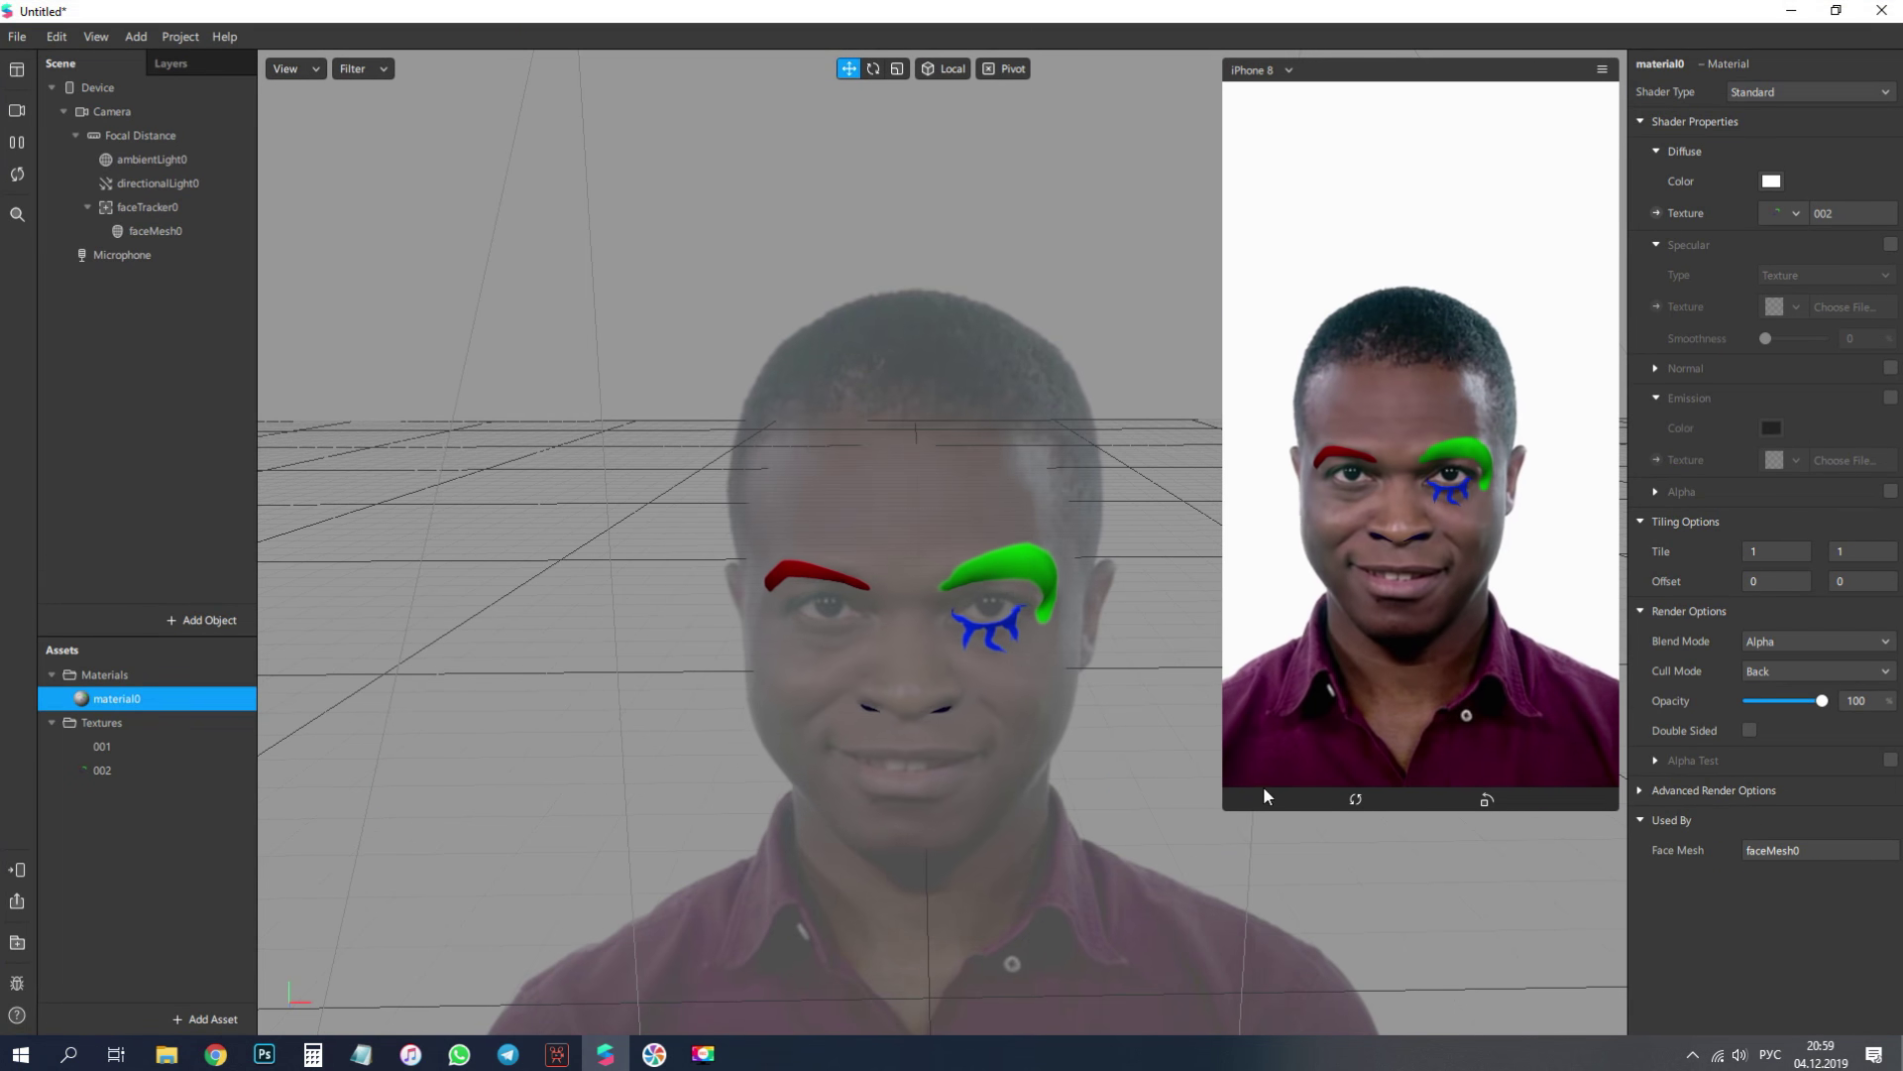
- Set Face Tracking accuracy to High in the project's Capabilities properties
{"action": "scroll", "coordinate": [1164, 596], "scroll_direction": "up", "scroll_amount": 3}
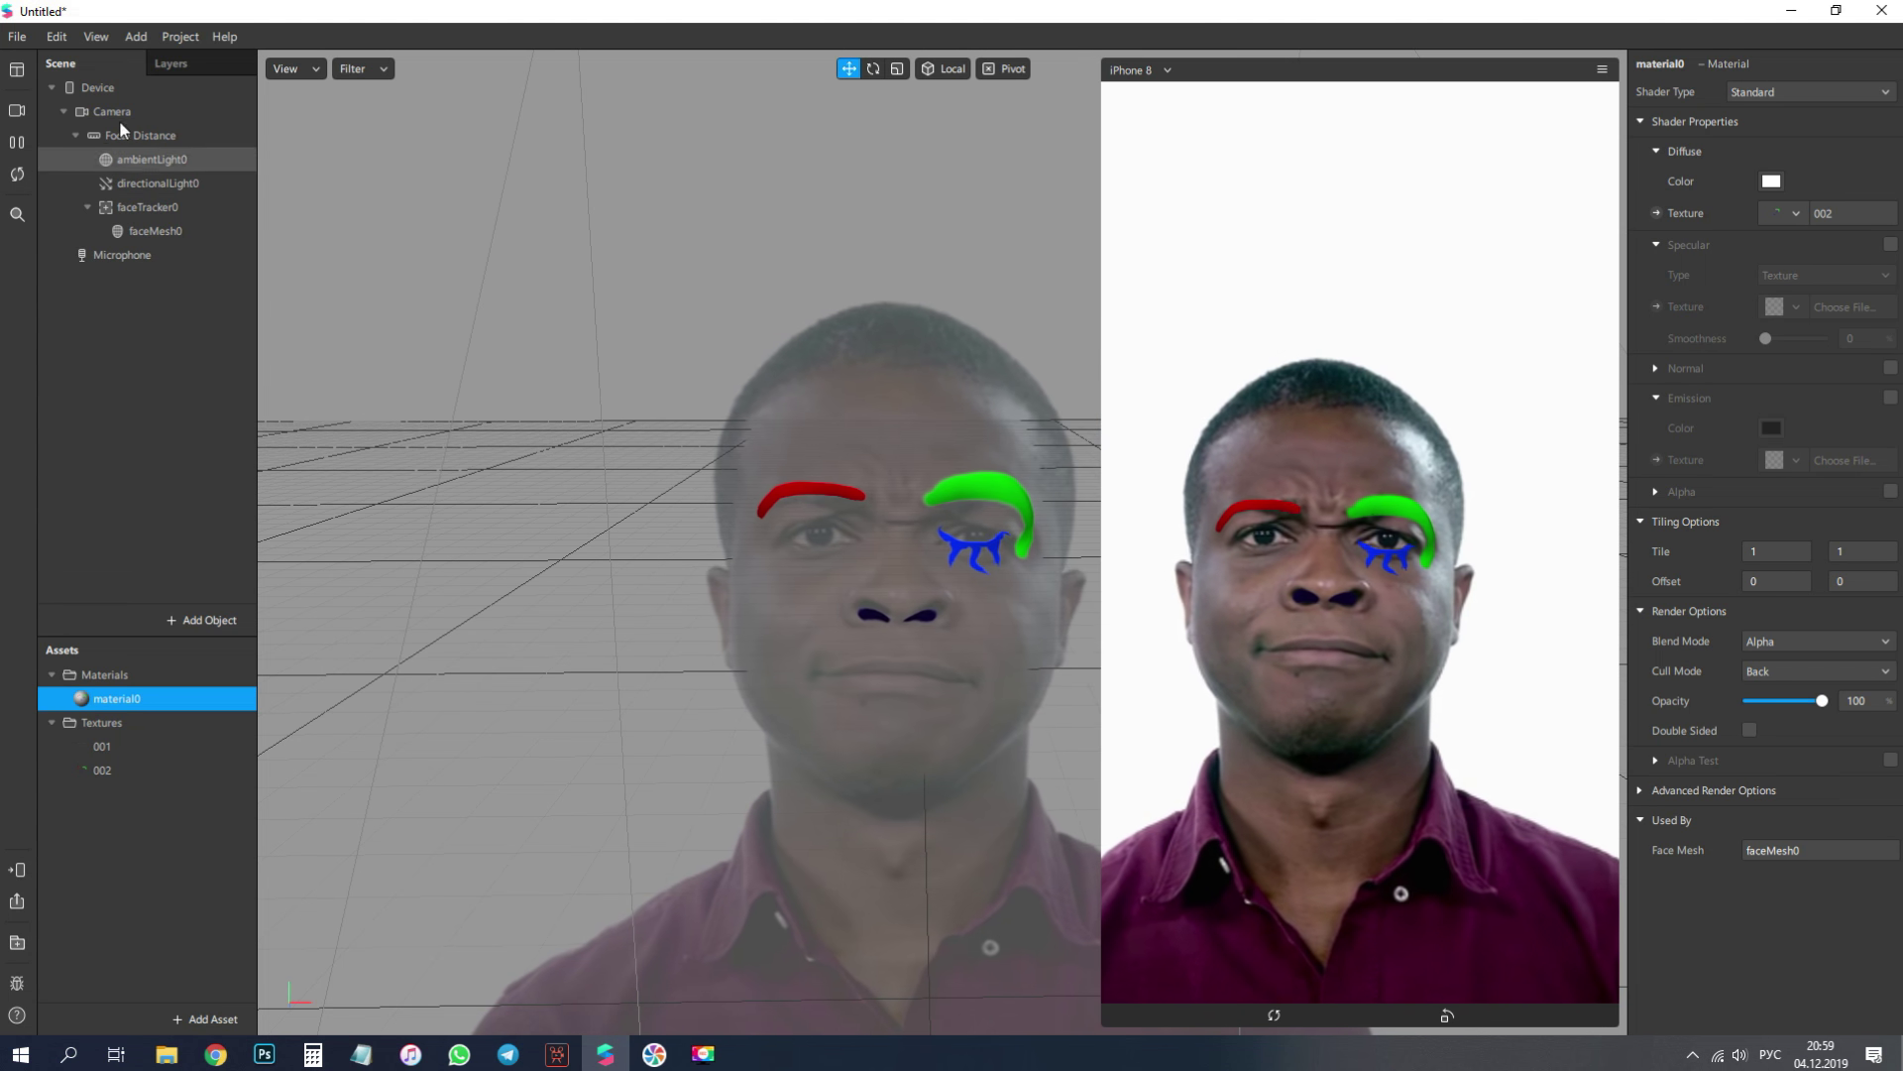
{"action": "left_click", "coordinate": [170, 39]}
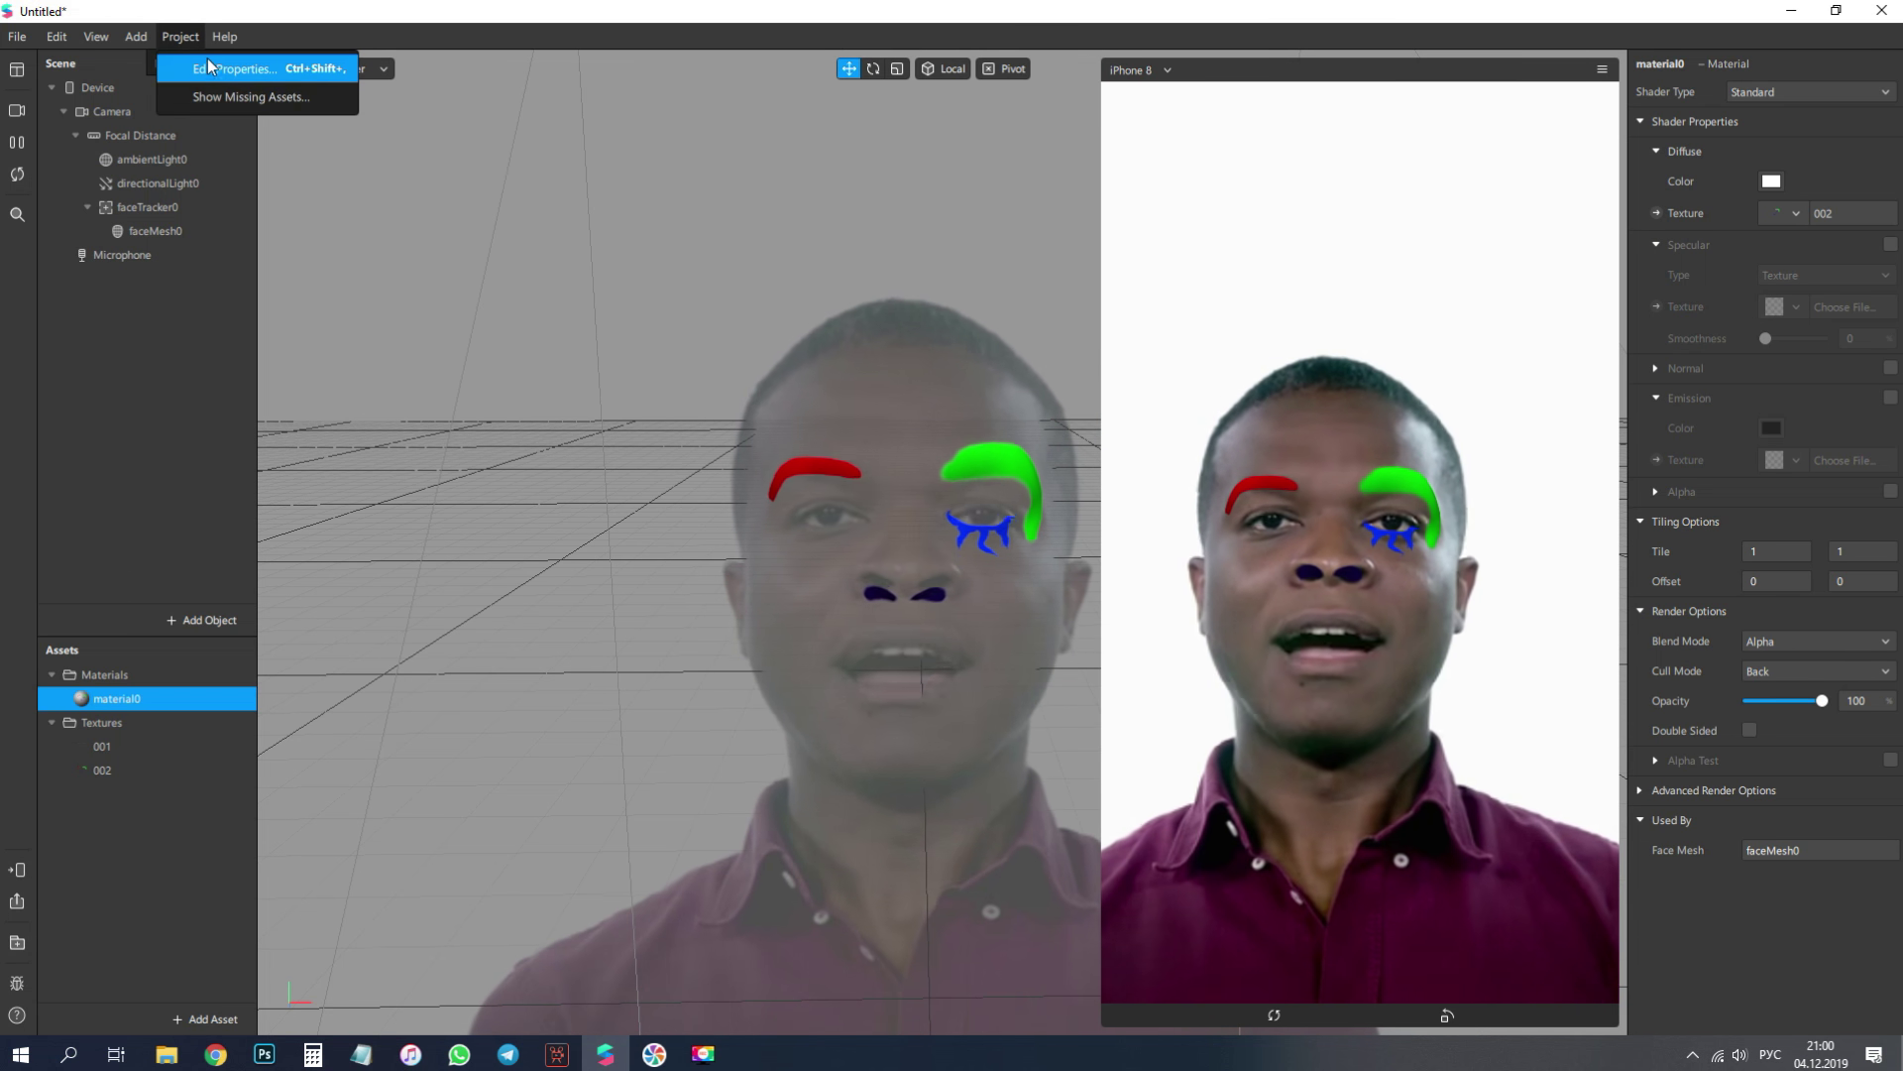
{"action": "left_click", "coordinate": [211, 68]}
{"action": "left_click", "coordinate": [663, 339]}
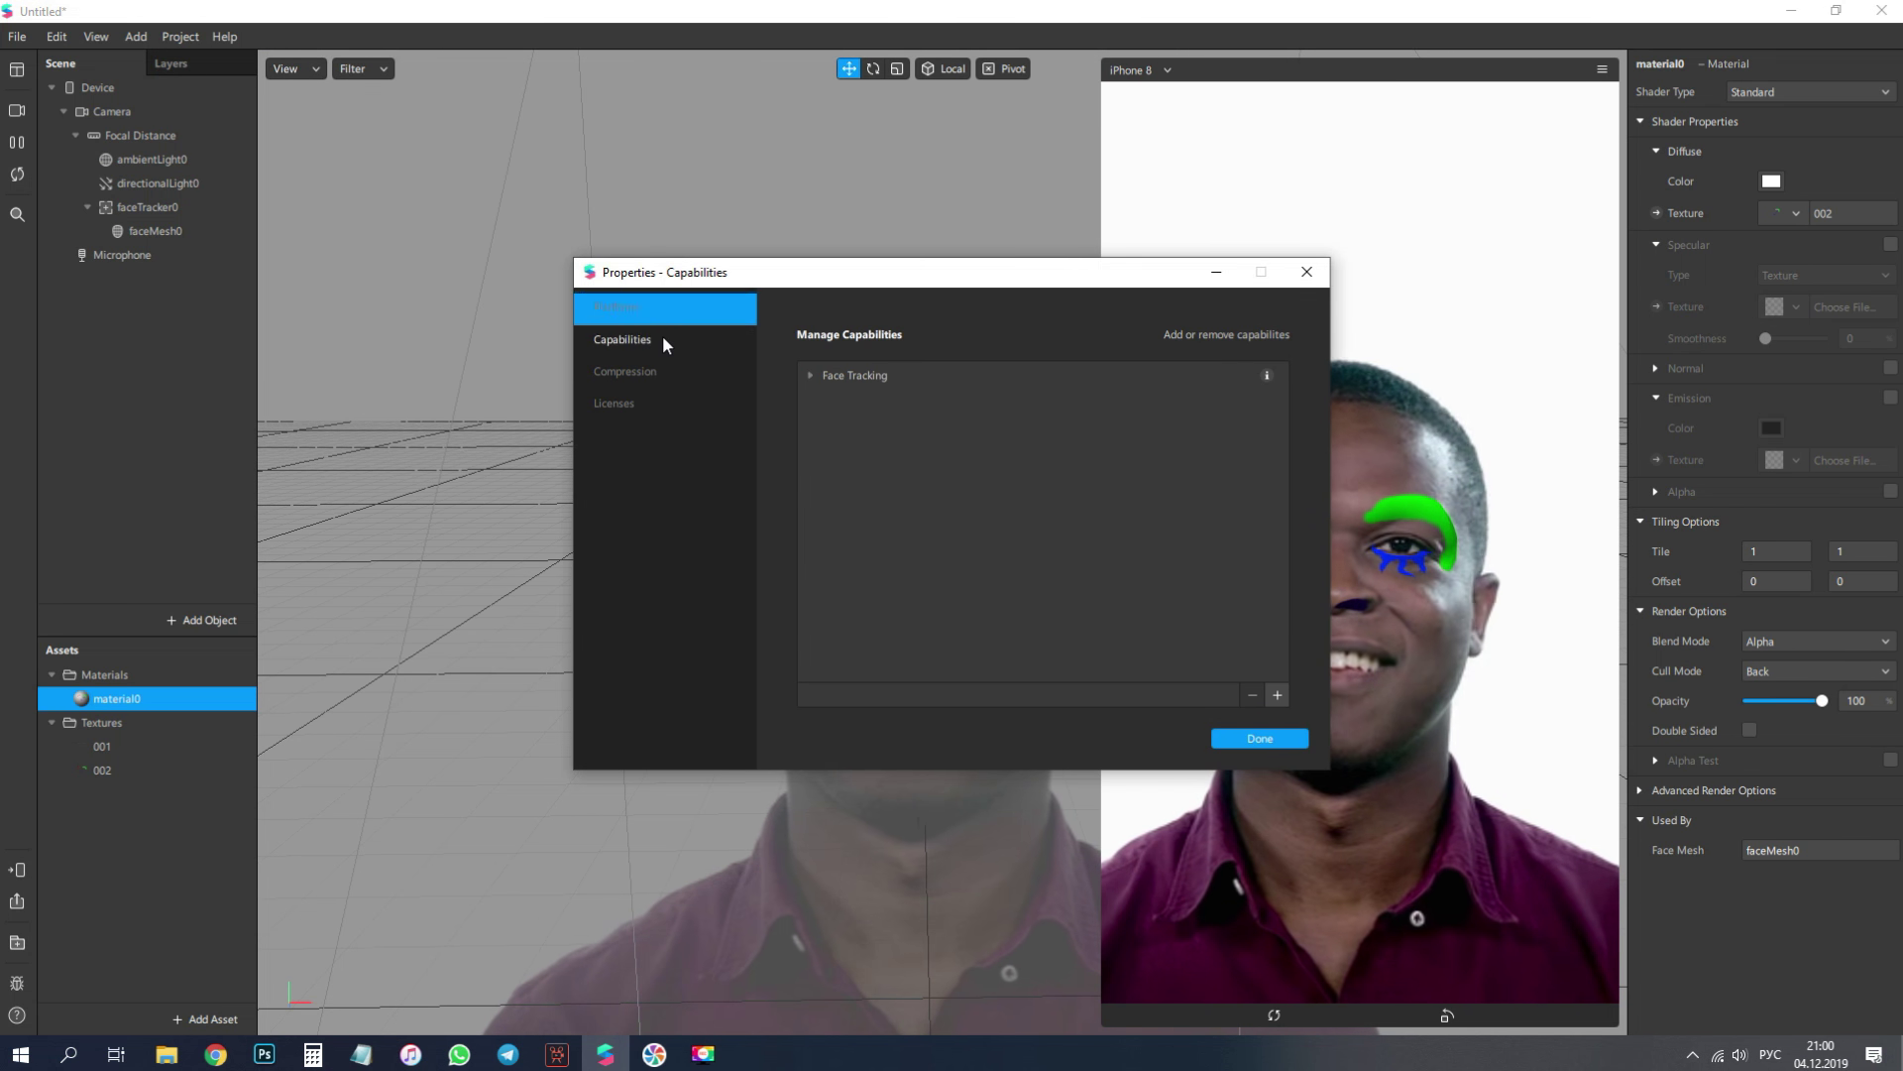
{"action": "left_click", "coordinate": [809, 376]}
{"action": "left_click", "coordinate": [1044, 437]}
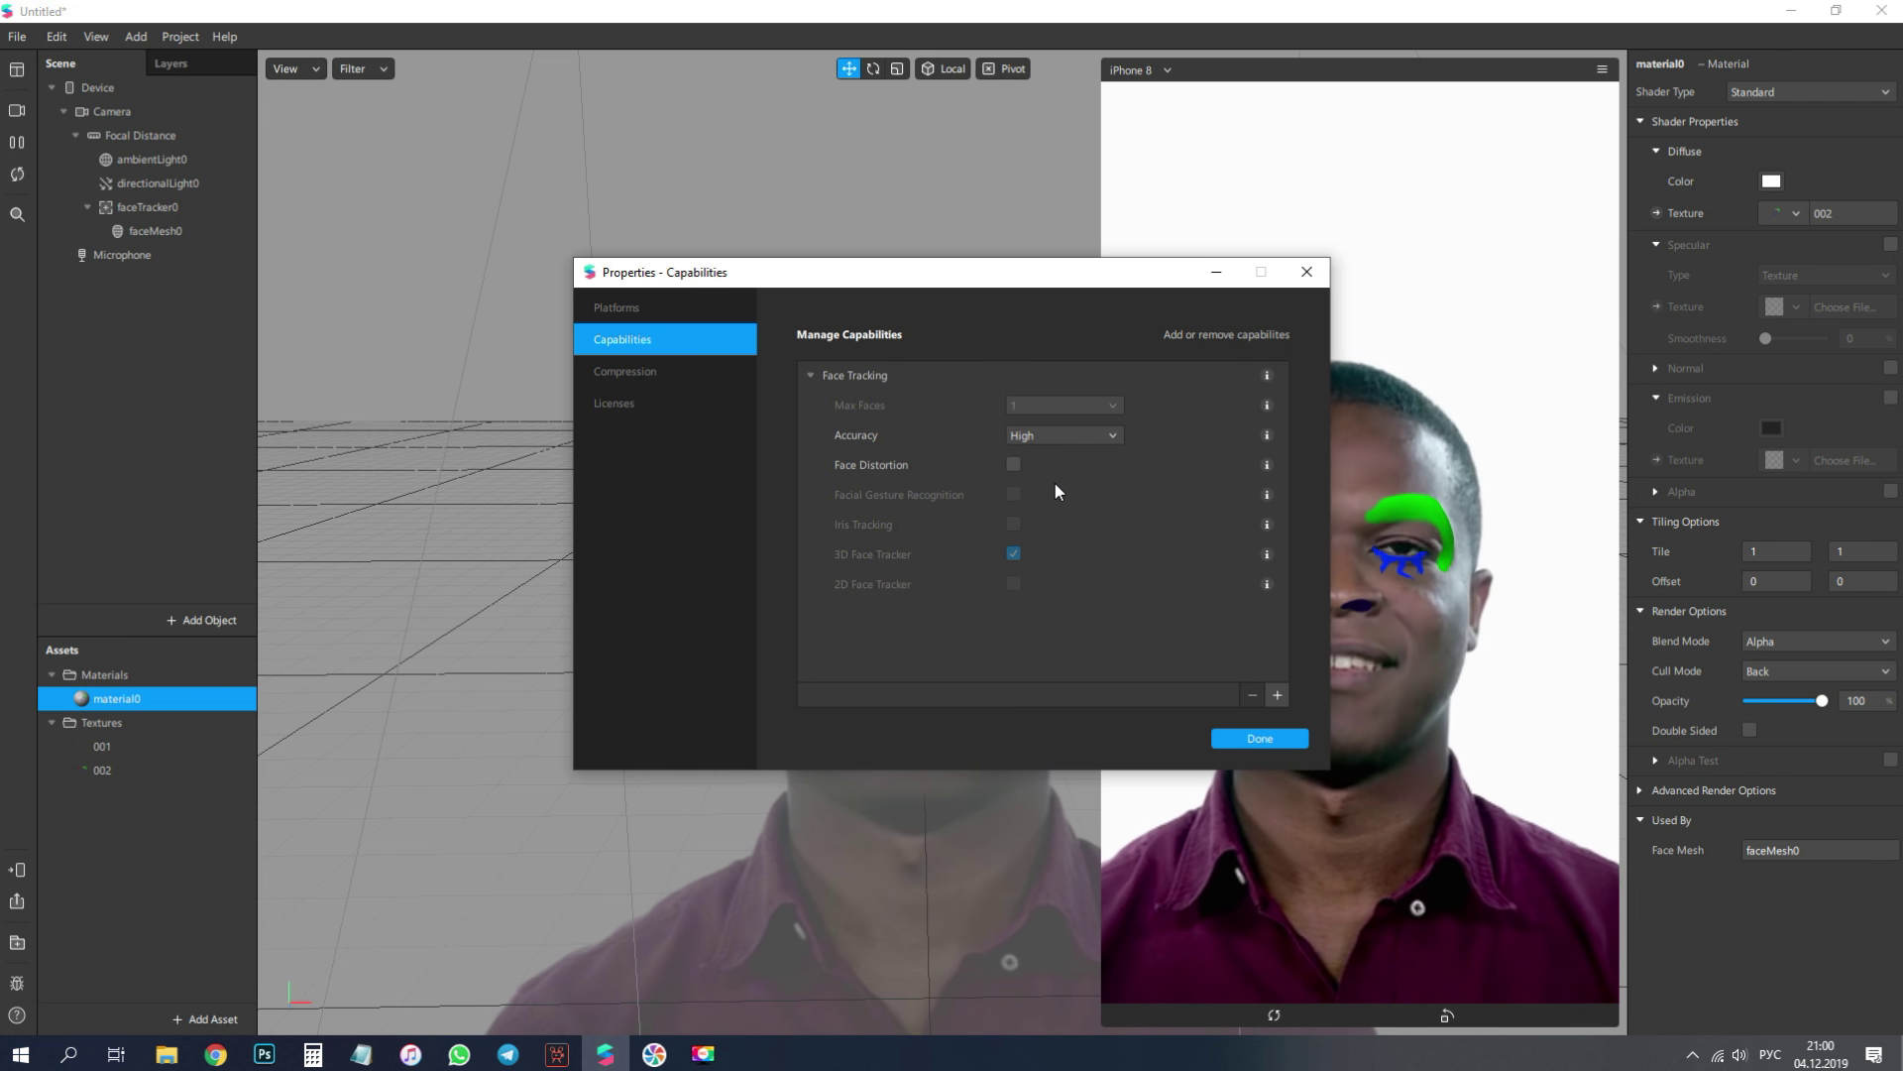
{"action": "left_click", "coordinate": [1055, 483]}
{"action": "left_click", "coordinate": [1247, 739]}
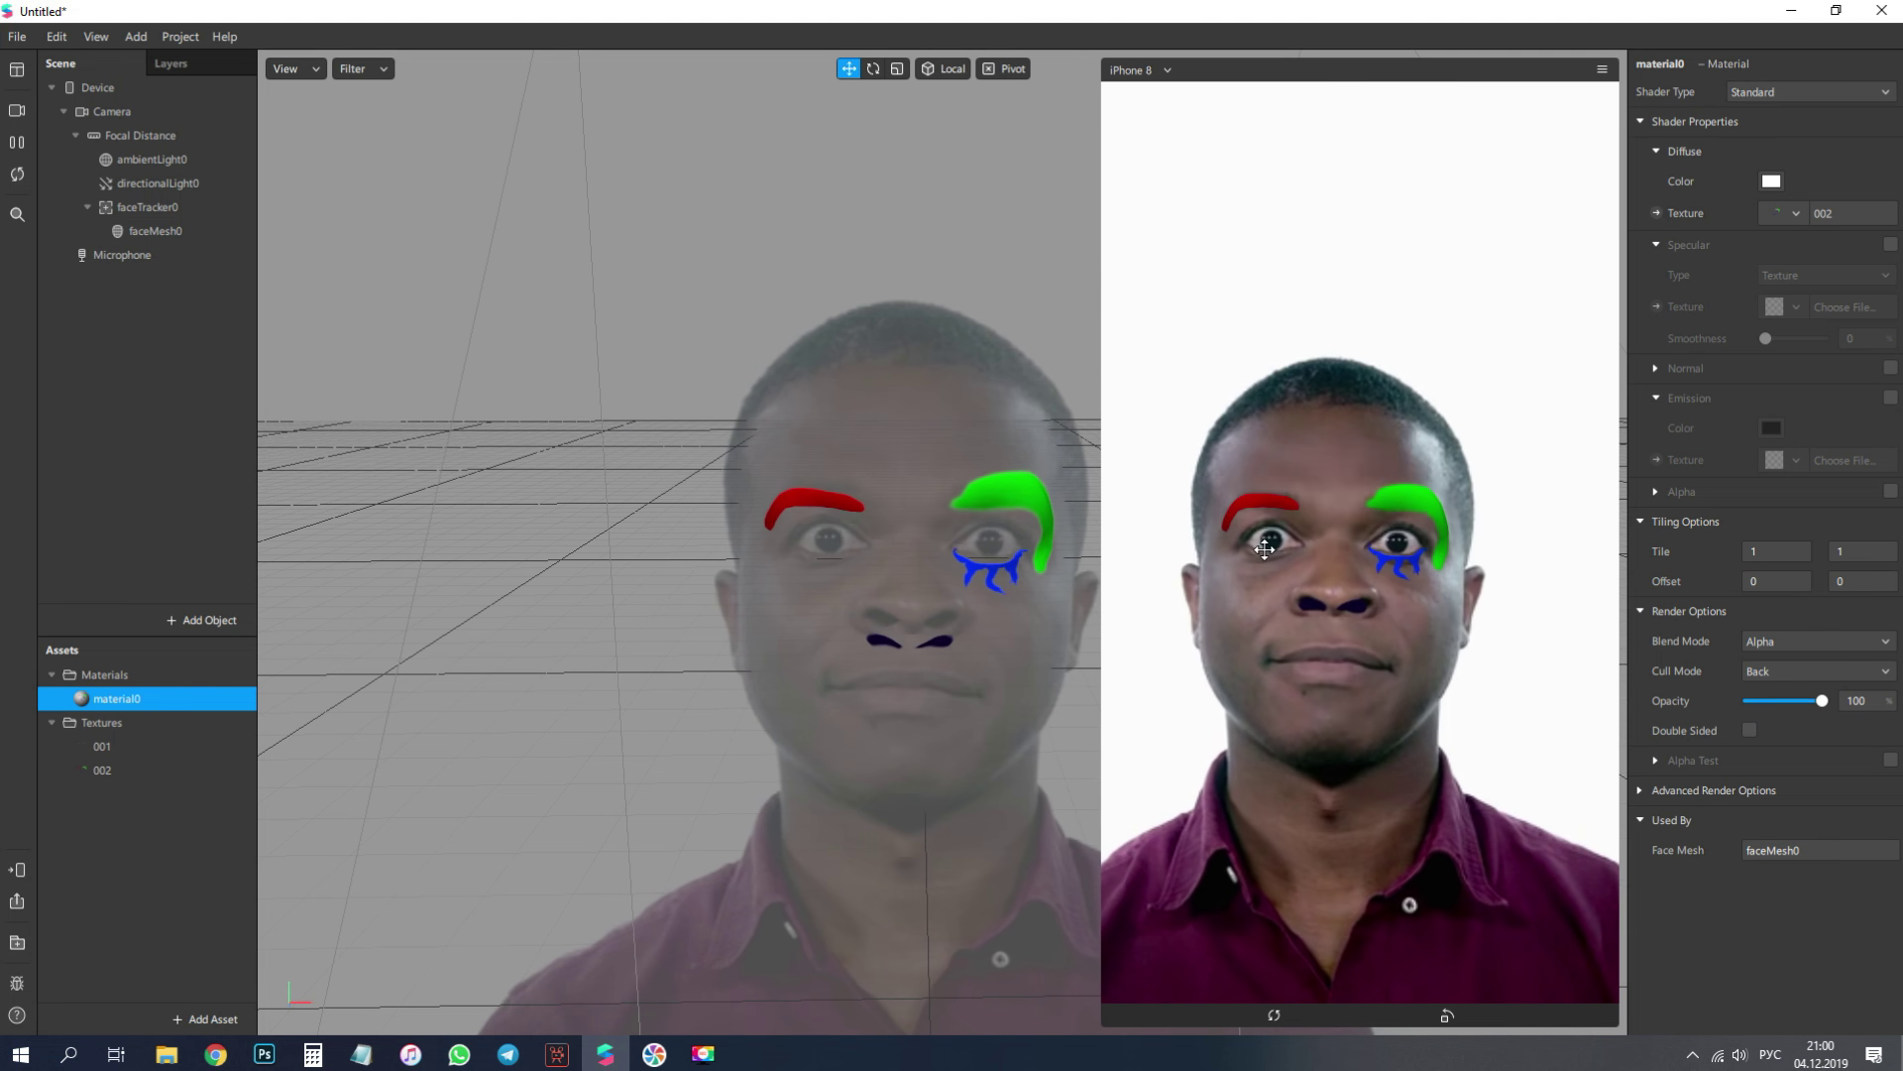
- Switch faceMesh0's Eyes region off and back on, then select material0
{"action": "left_click", "coordinate": [807, 552]}
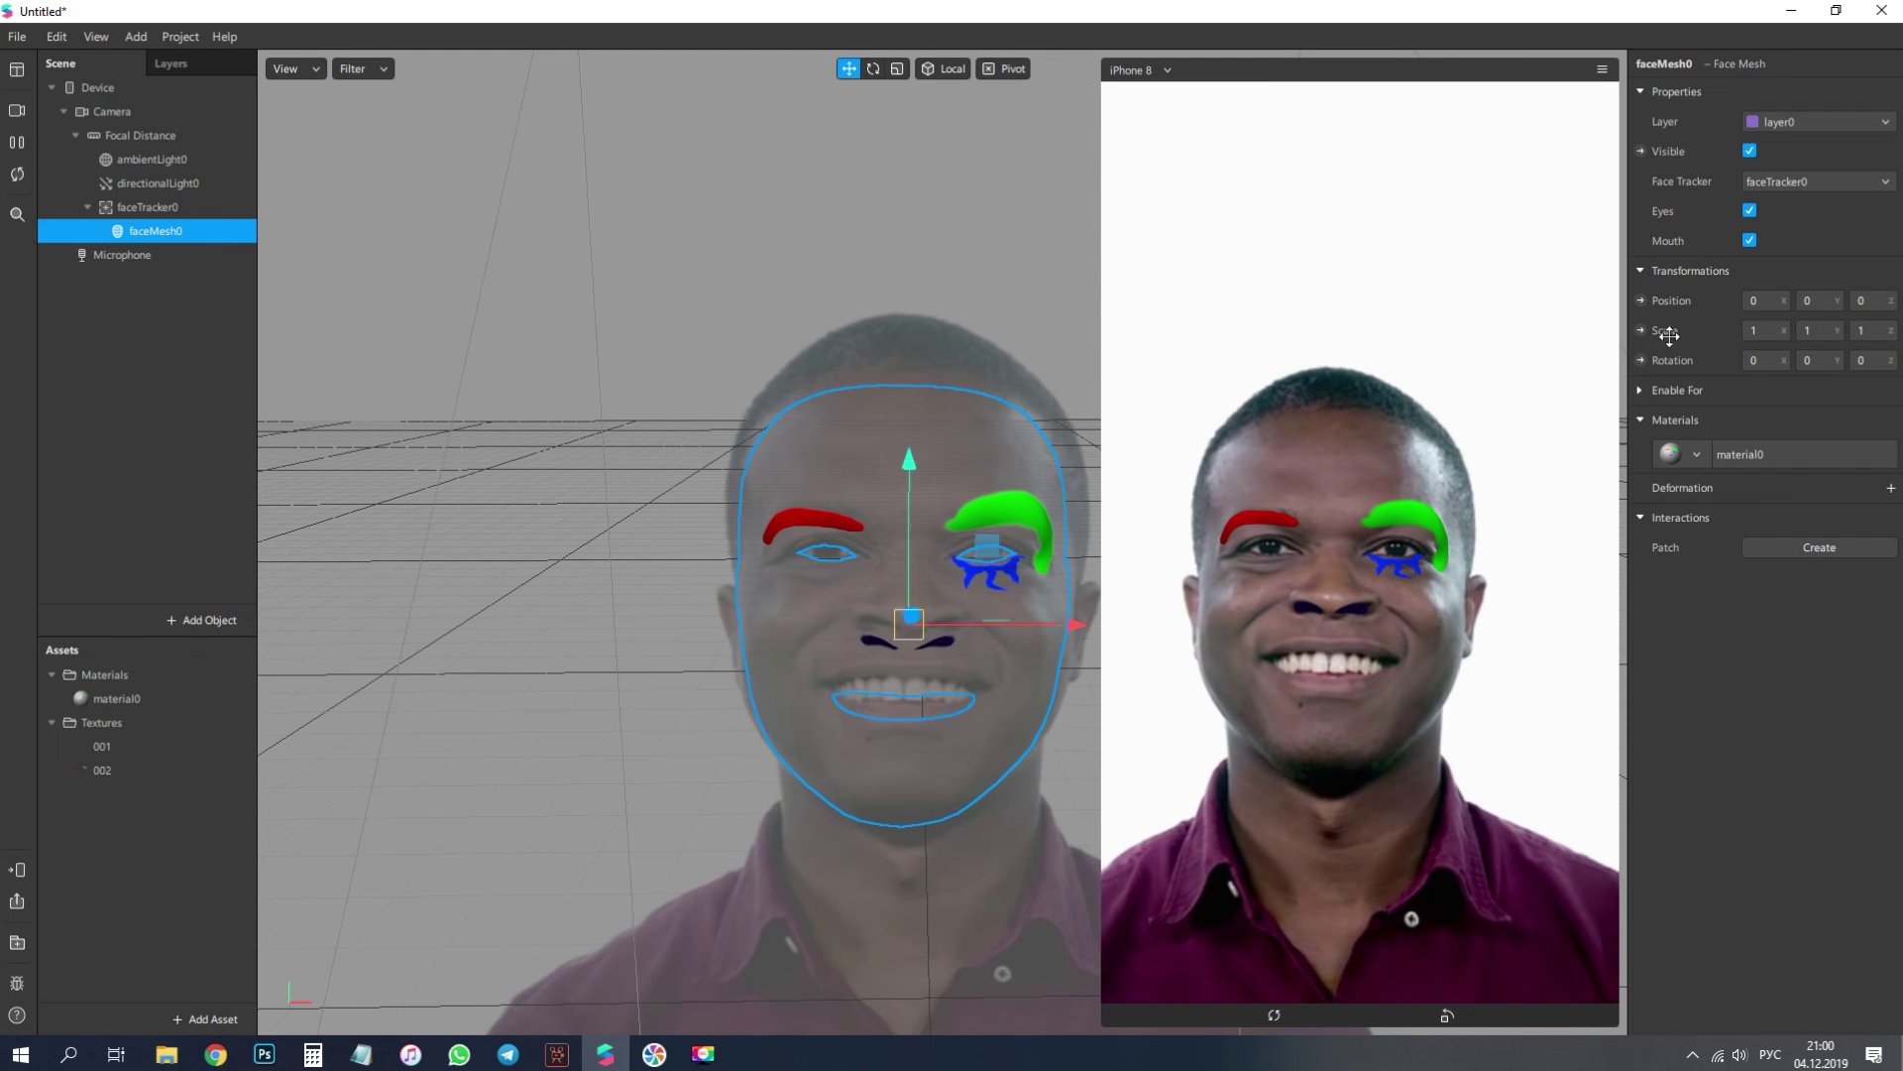
{"action": "left_click", "coordinate": [1750, 211]}
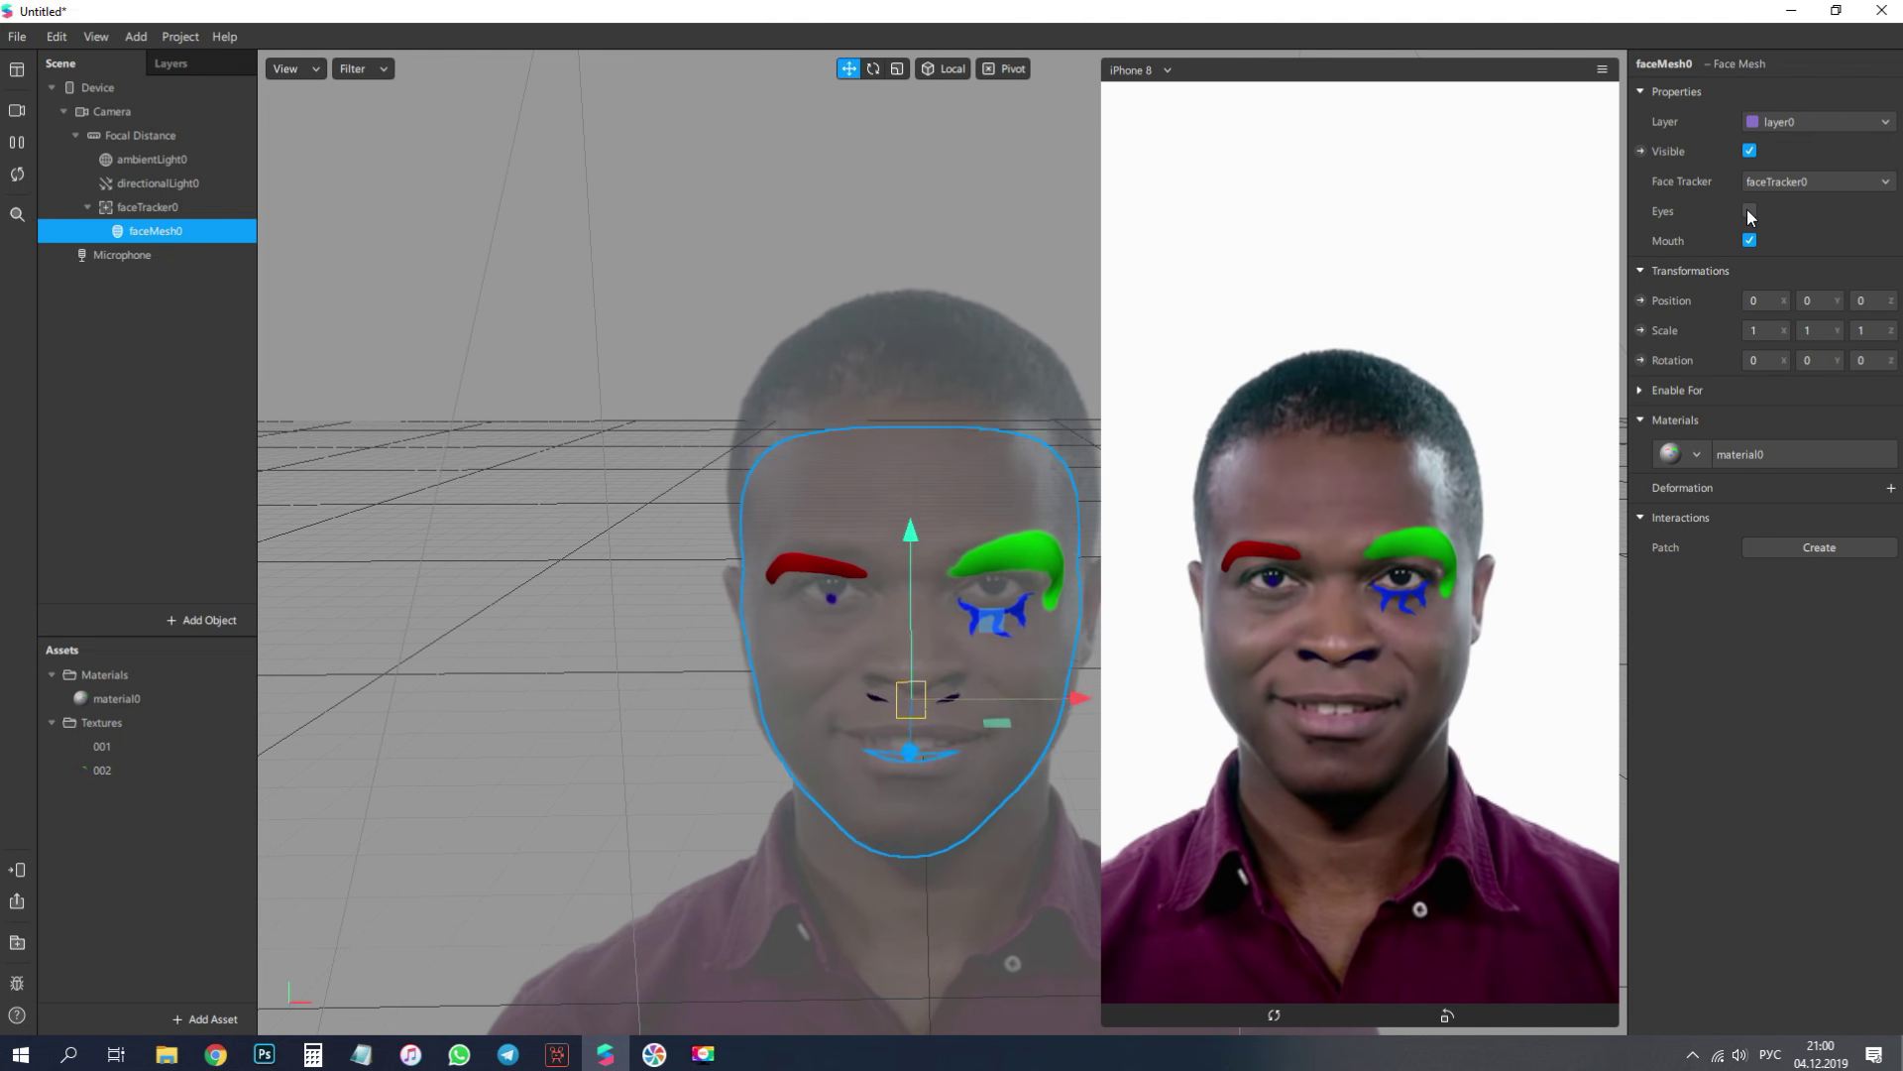
{"action": "left_click", "coordinate": [1750, 211]}
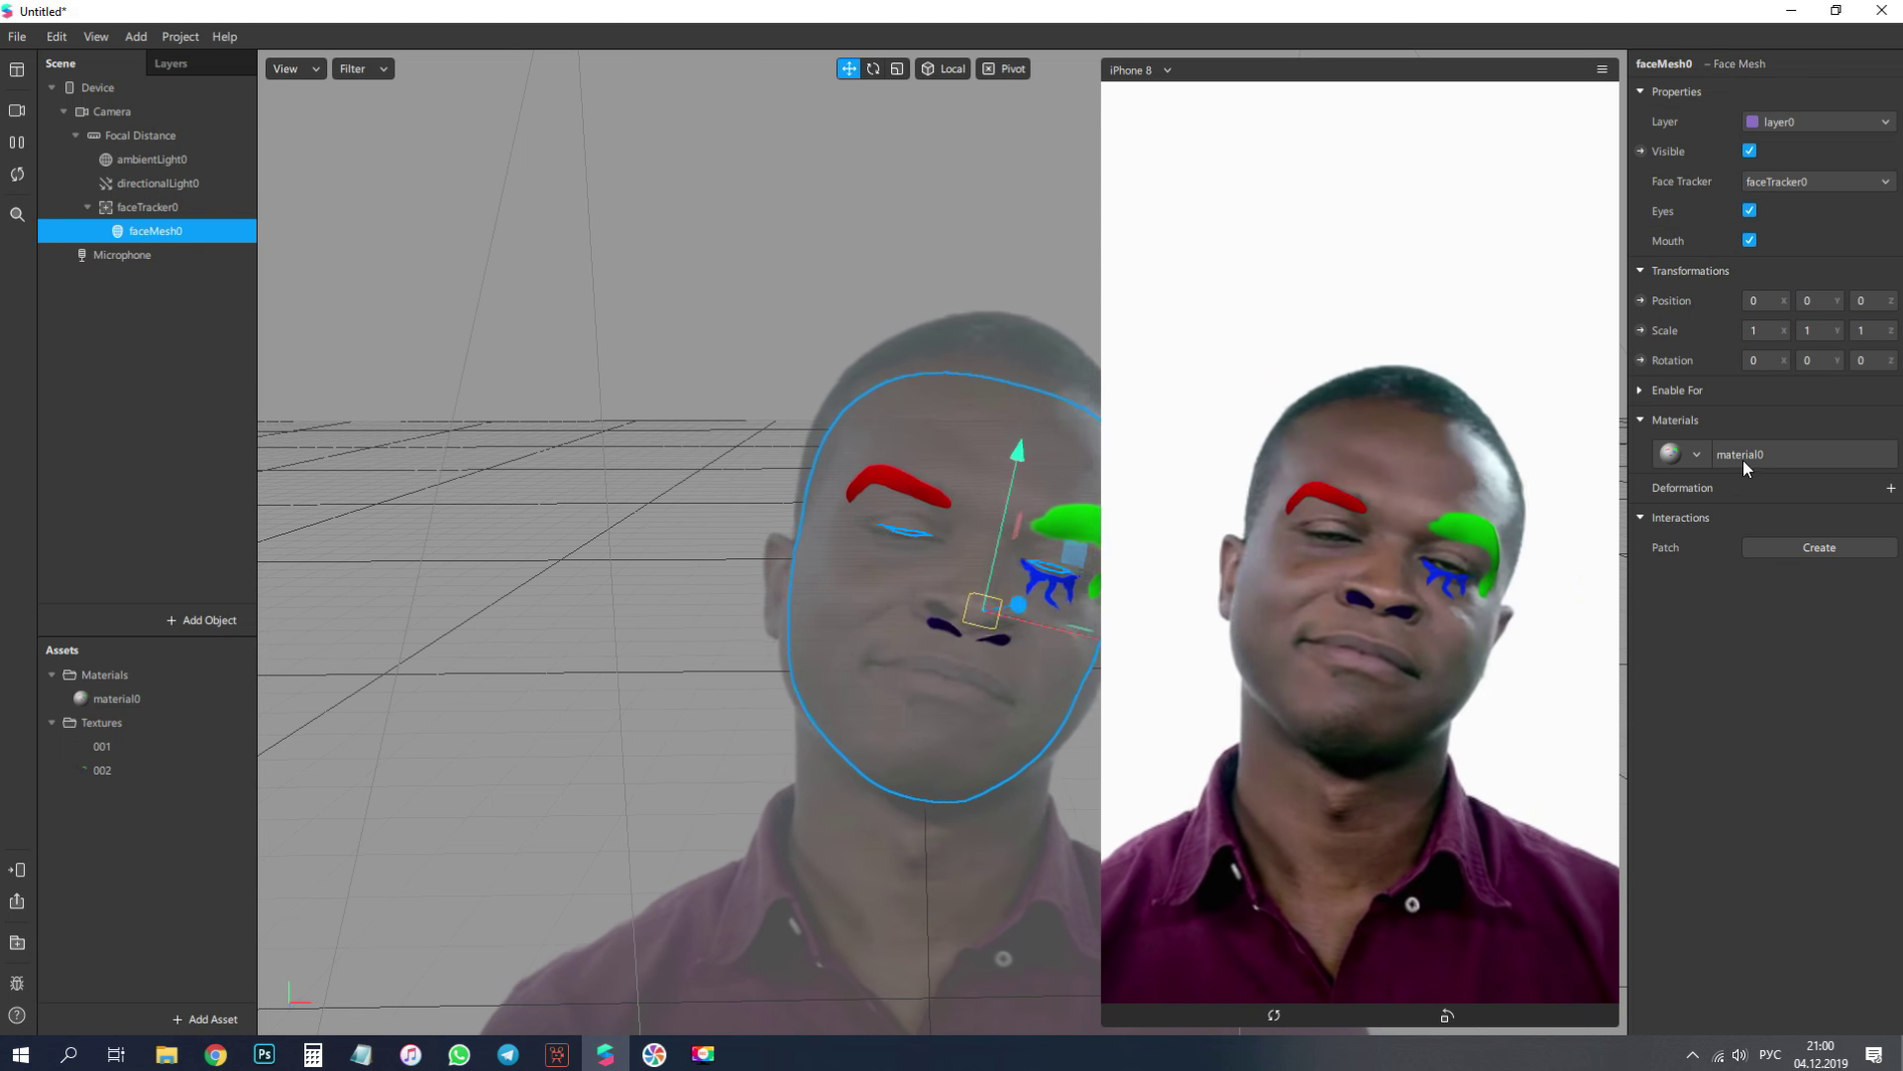
{"action": "left_click", "coordinate": [1750, 456]}
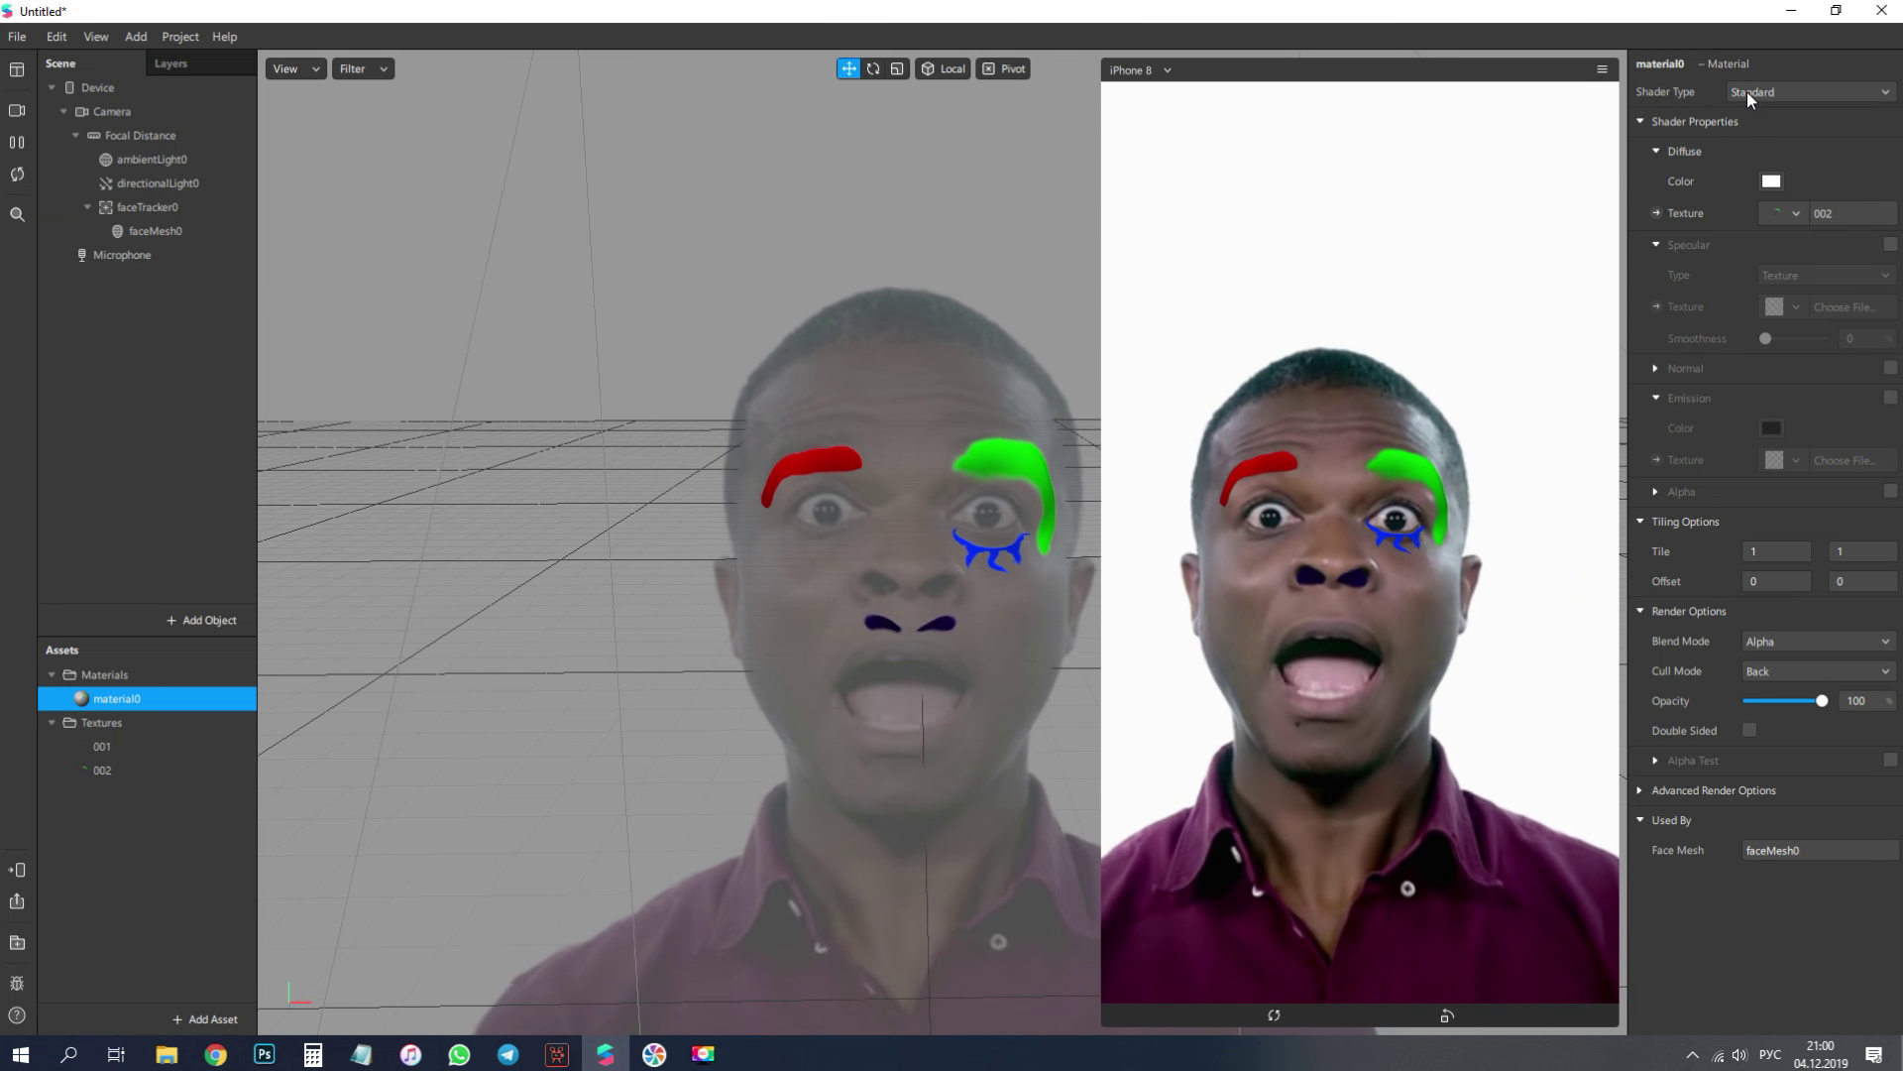
{"action": "left_click", "coordinate": [265, 1053]}
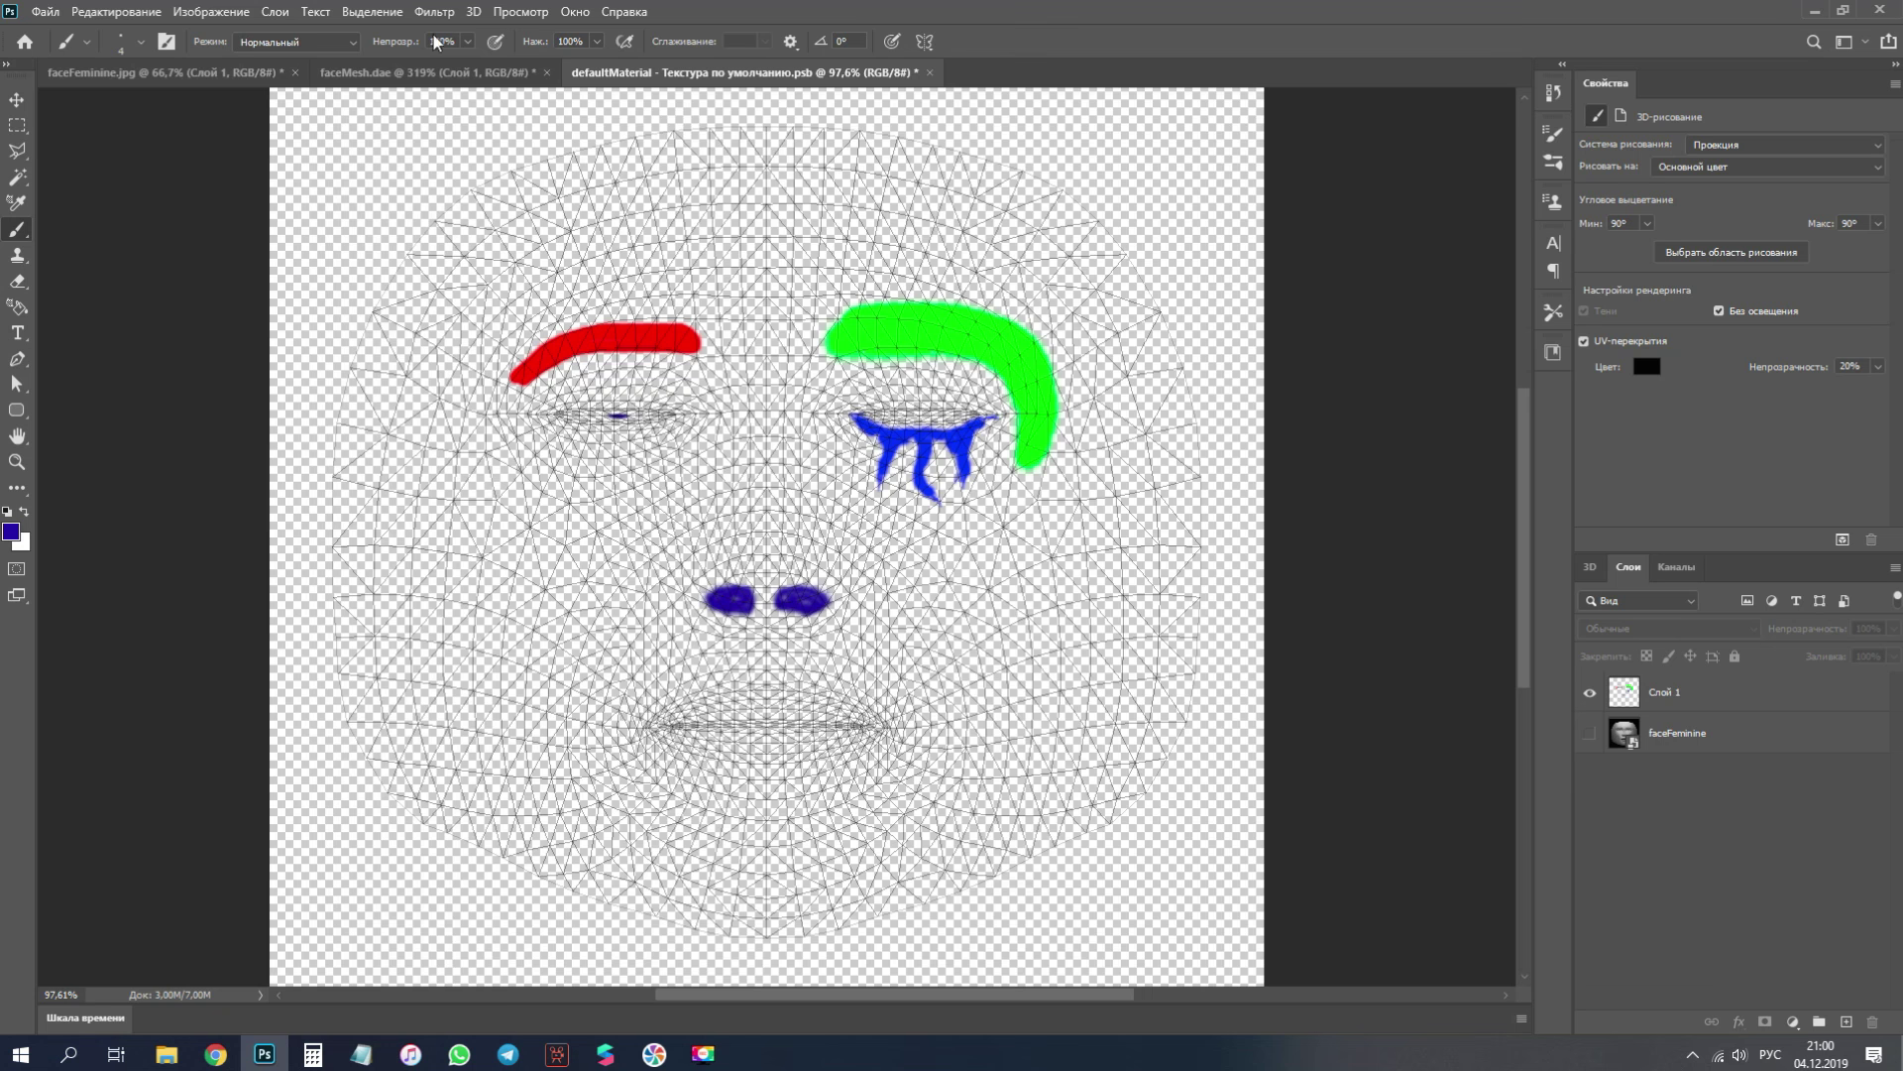
- Orbit the painted 3D face, then make the faceFeminine layer visible in the flat texture
{"action": "left_click", "coordinate": [349, 78]}
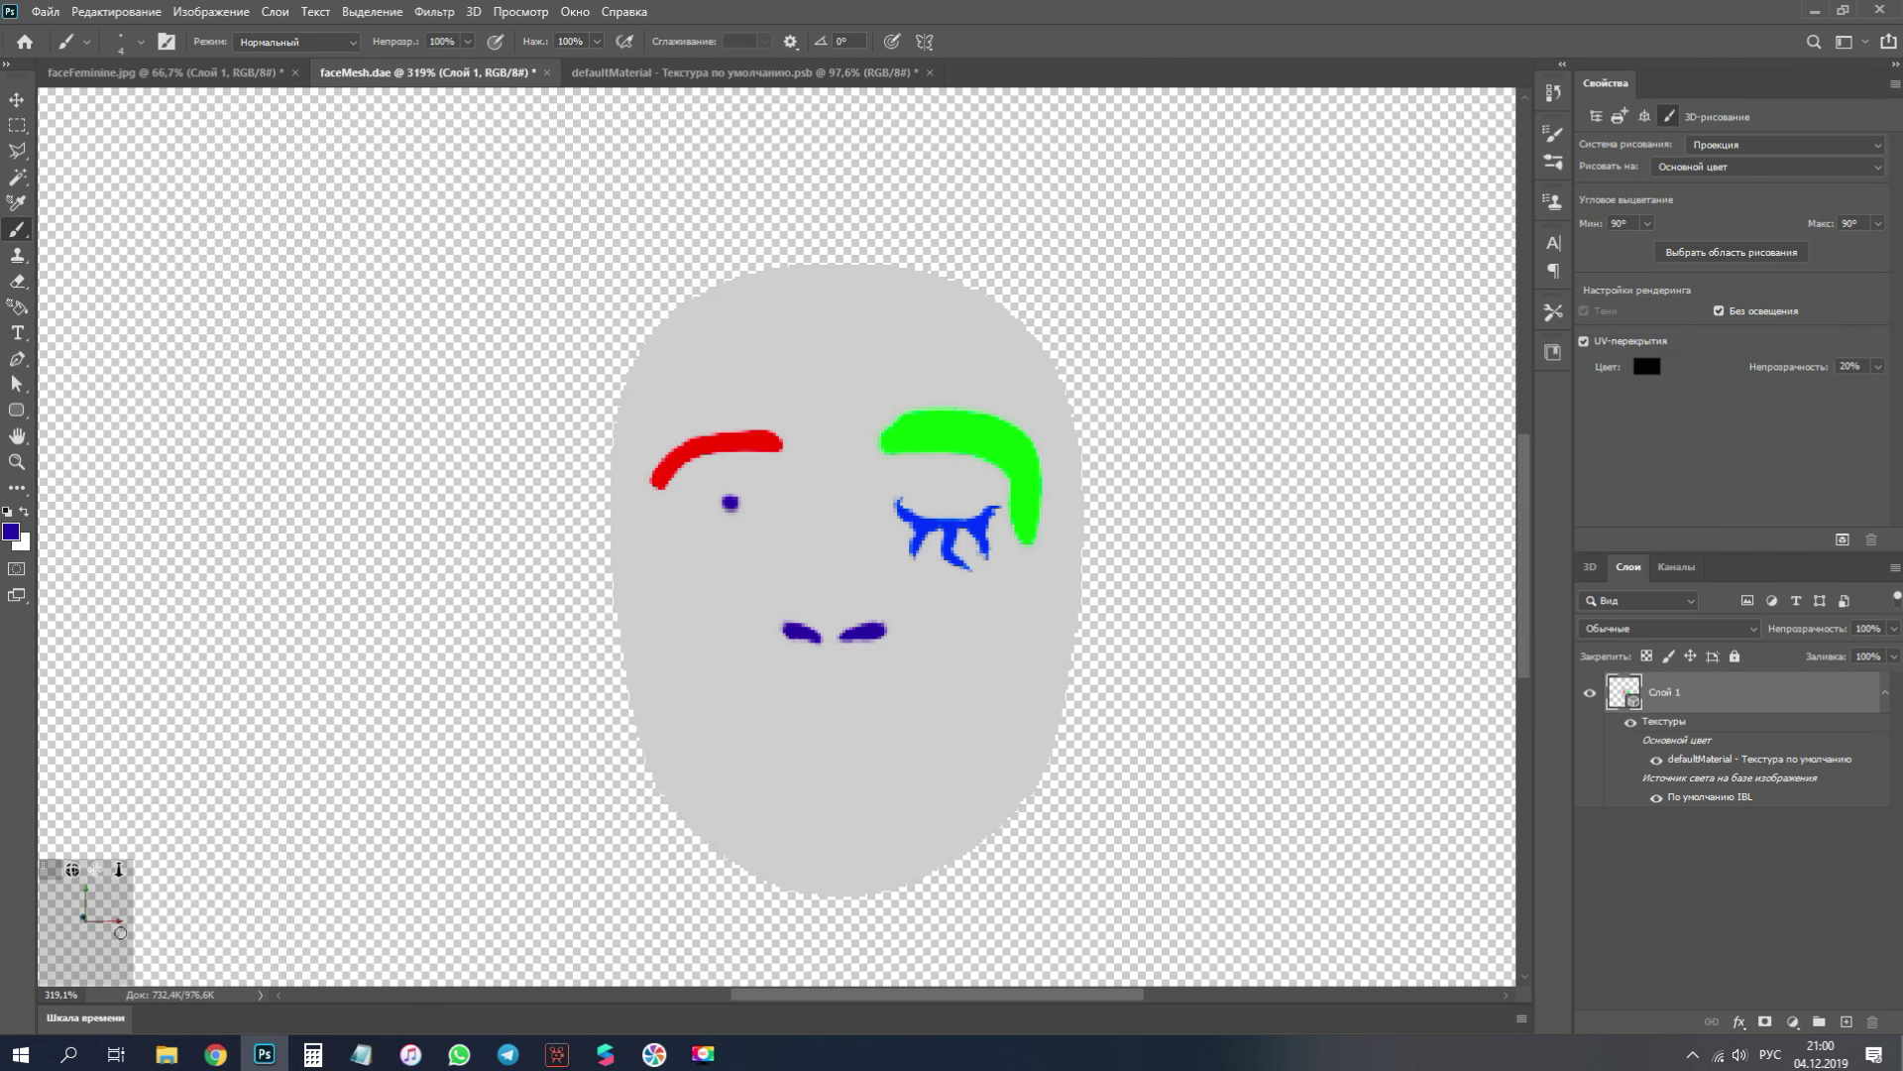
{"action": "left_click_drag", "start_coordinate": [73, 868], "coordinate": [207, 480]}
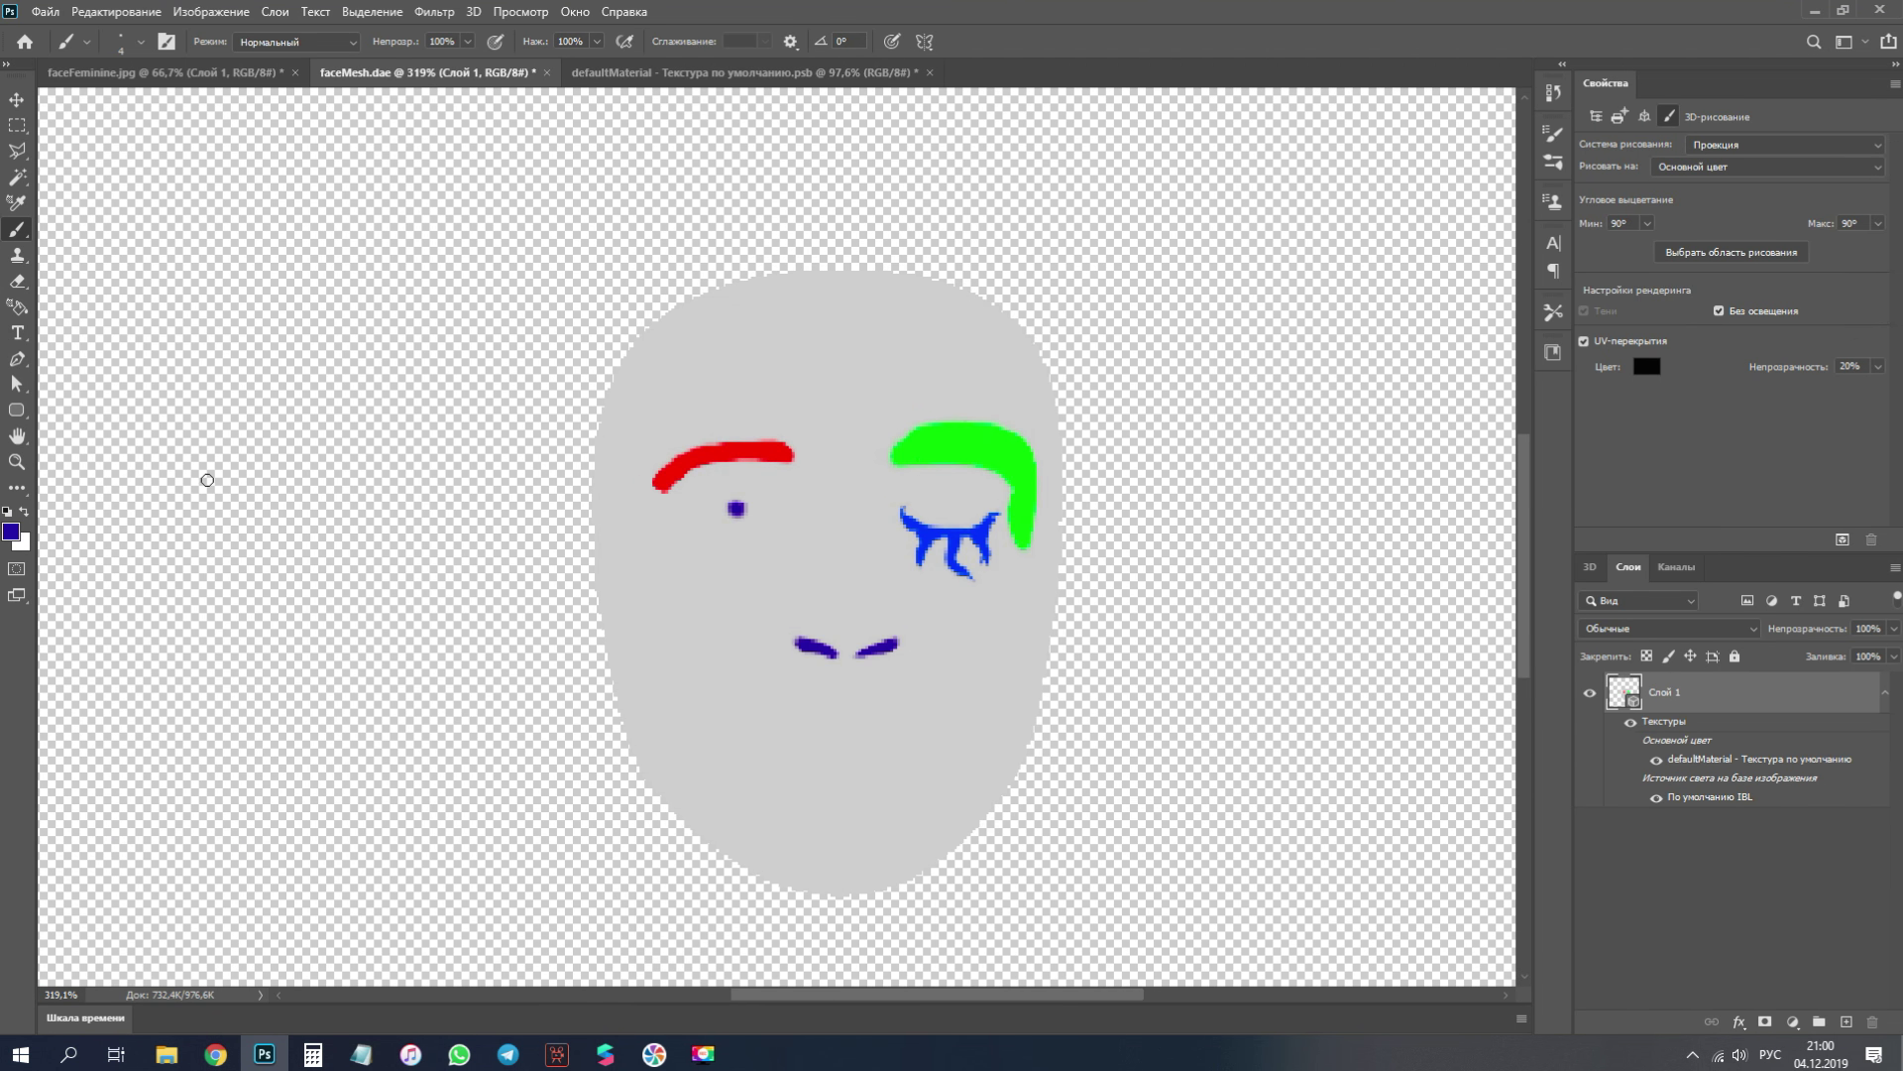
{"action": "left_click", "coordinate": [677, 73]}
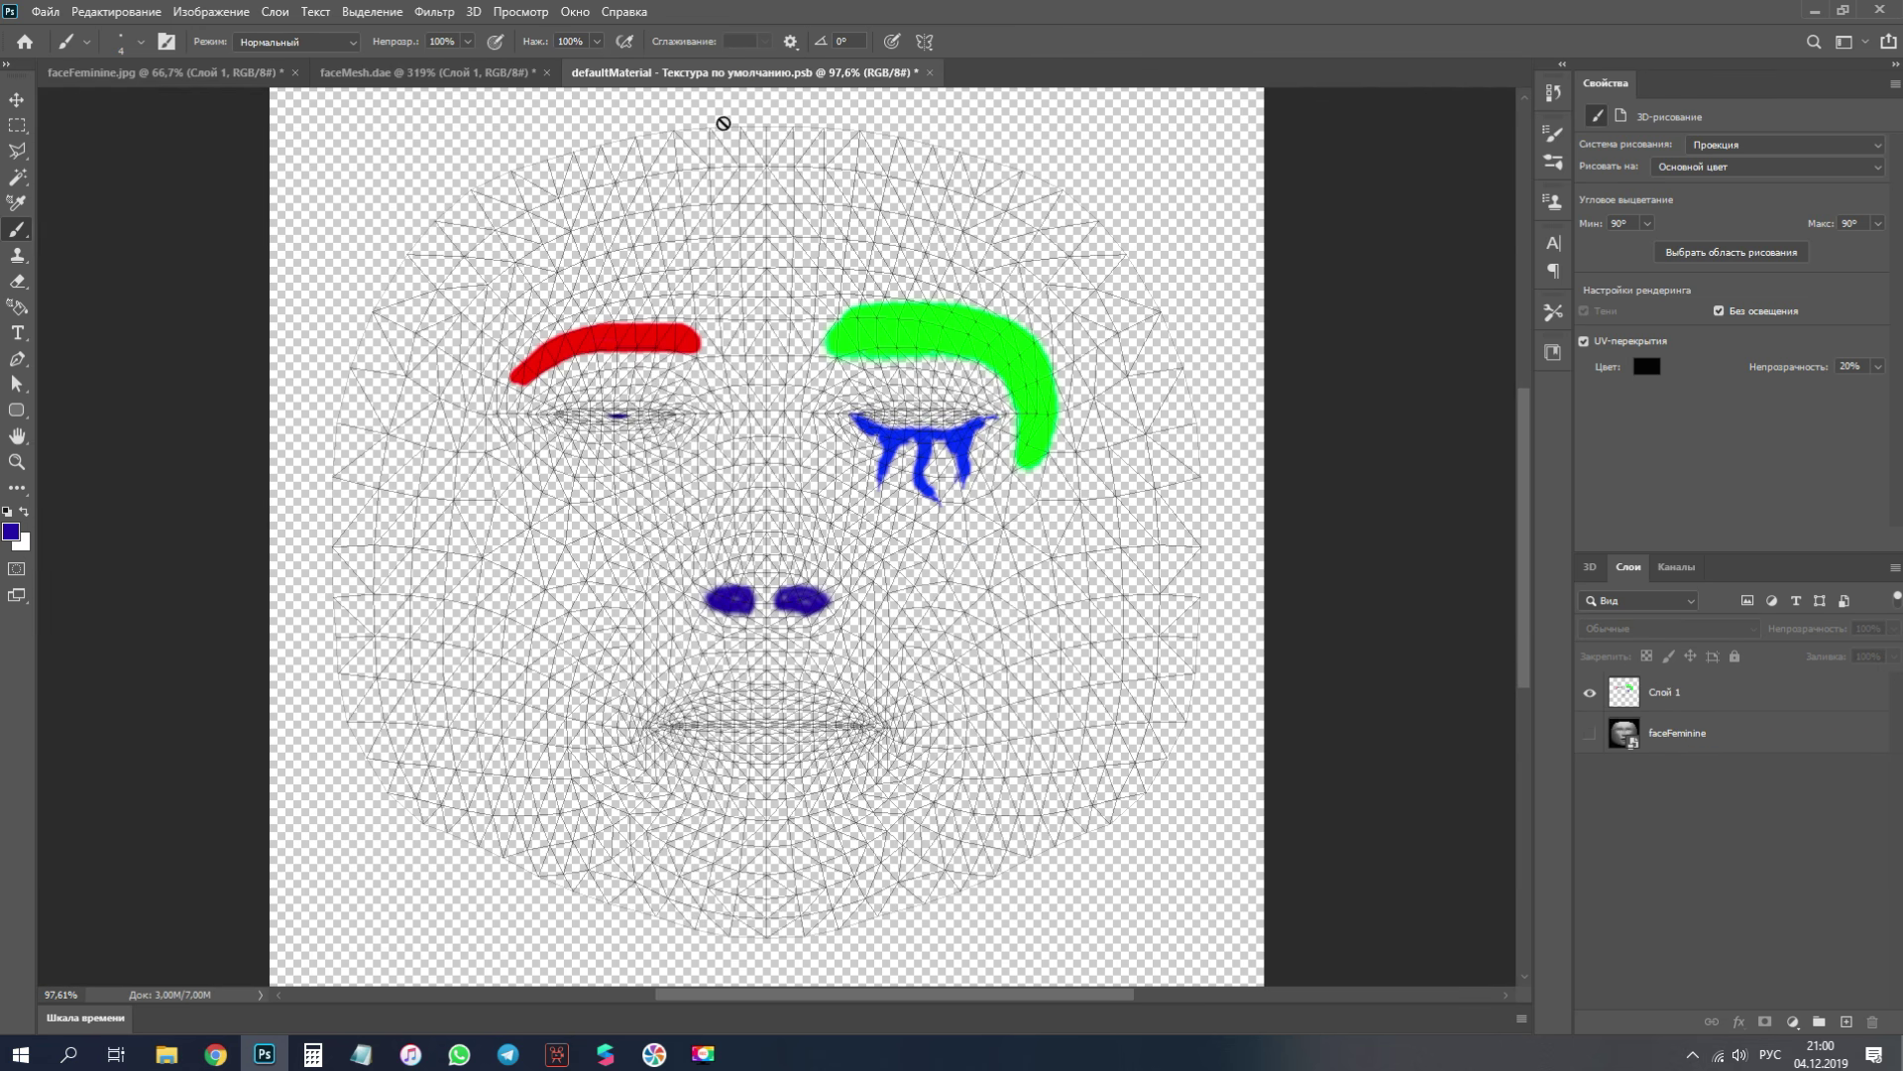
{"action": "left_click", "coordinate": [1589, 735]}
{"action": "left_click", "coordinate": [436, 70]}
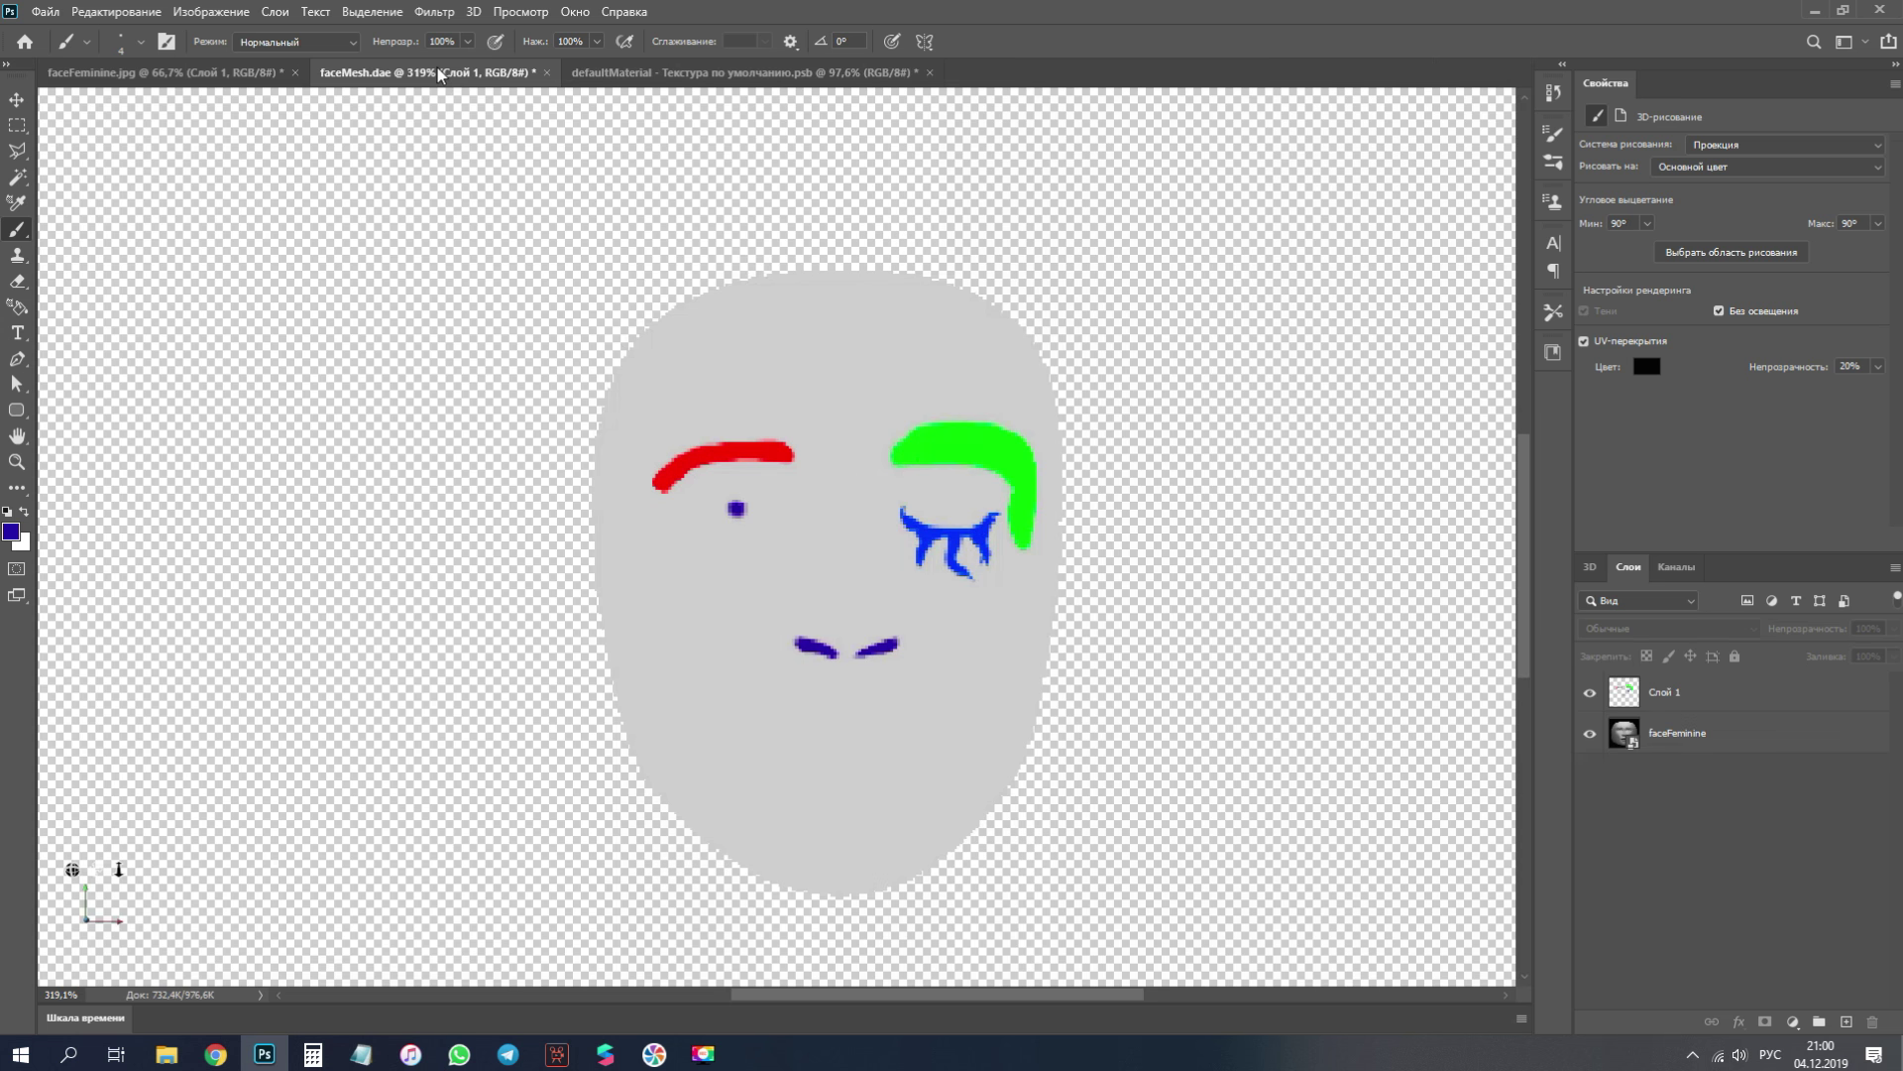
{"action": "left_click", "coordinate": [1814, 10]}
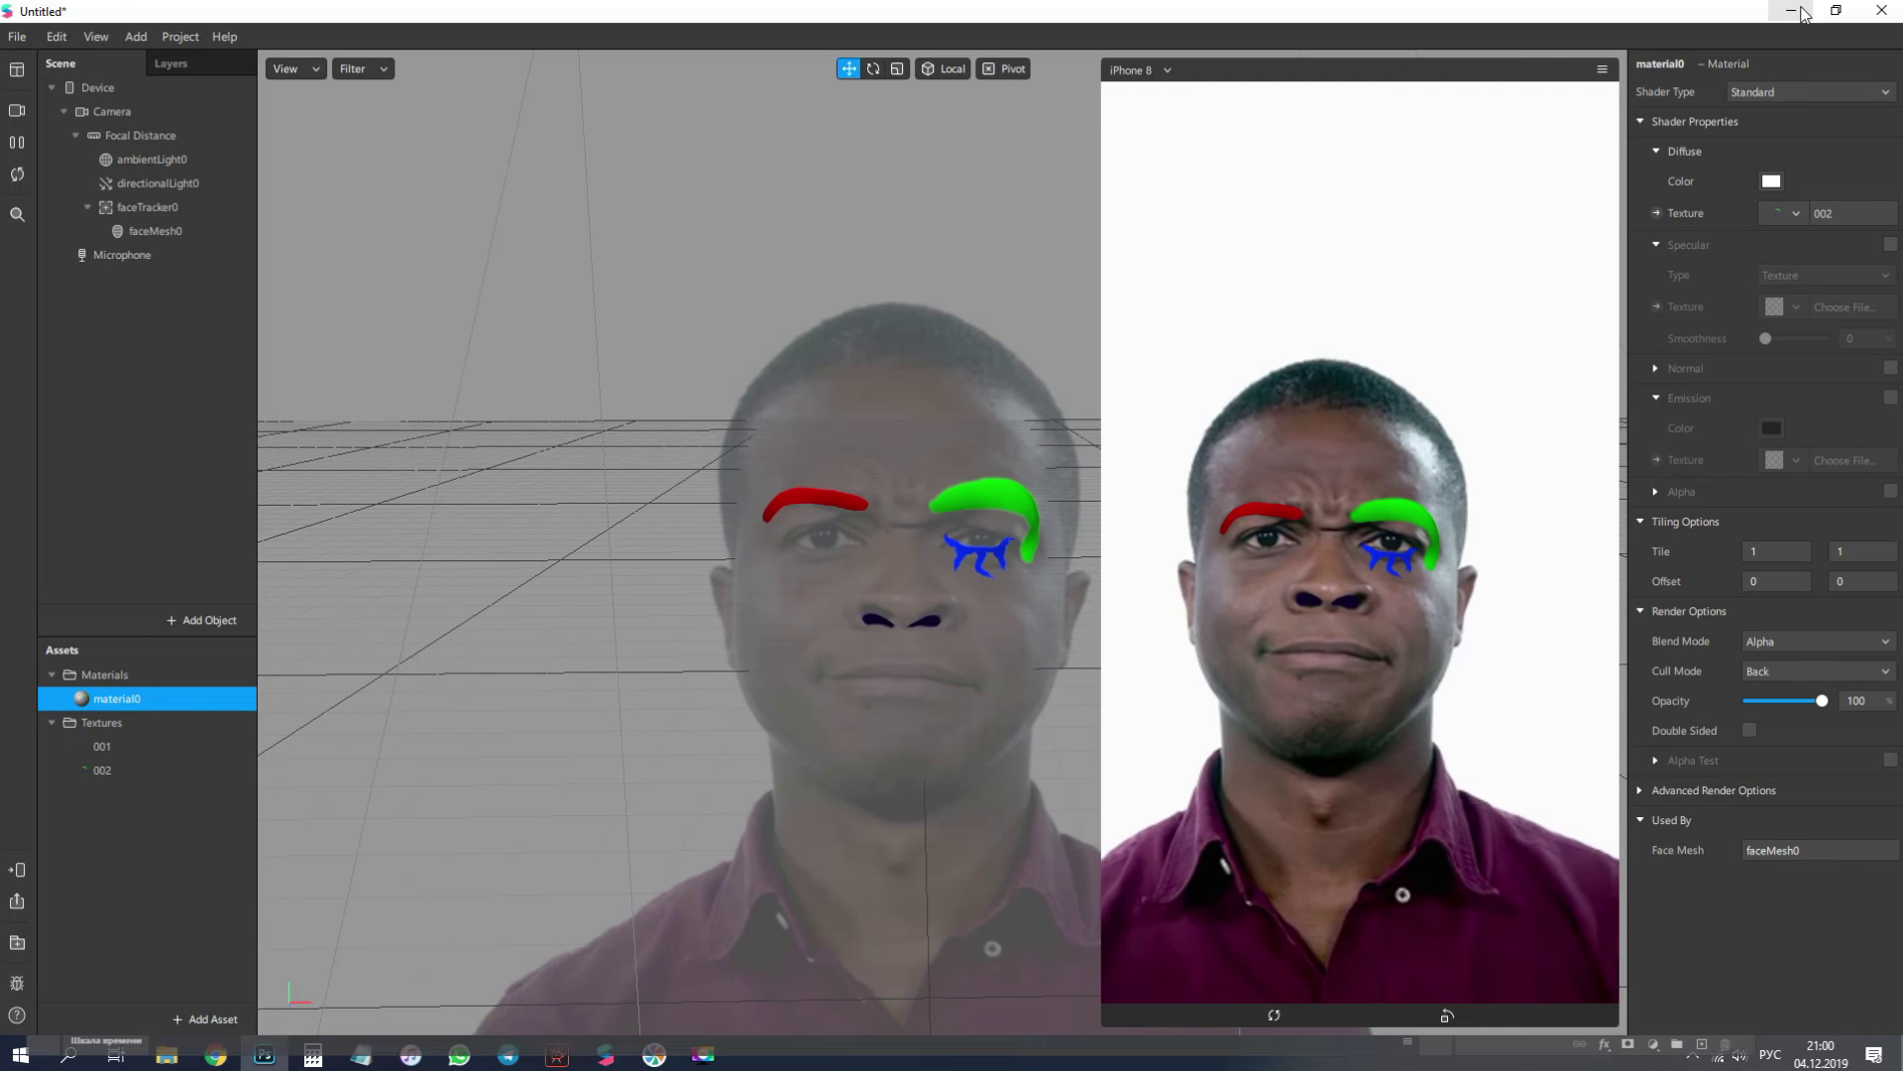
- Try material0 with the Flat shader, restore Standard, and orbit Photoshop's 3D face
{"action": "left_click", "coordinate": [1788, 91]}
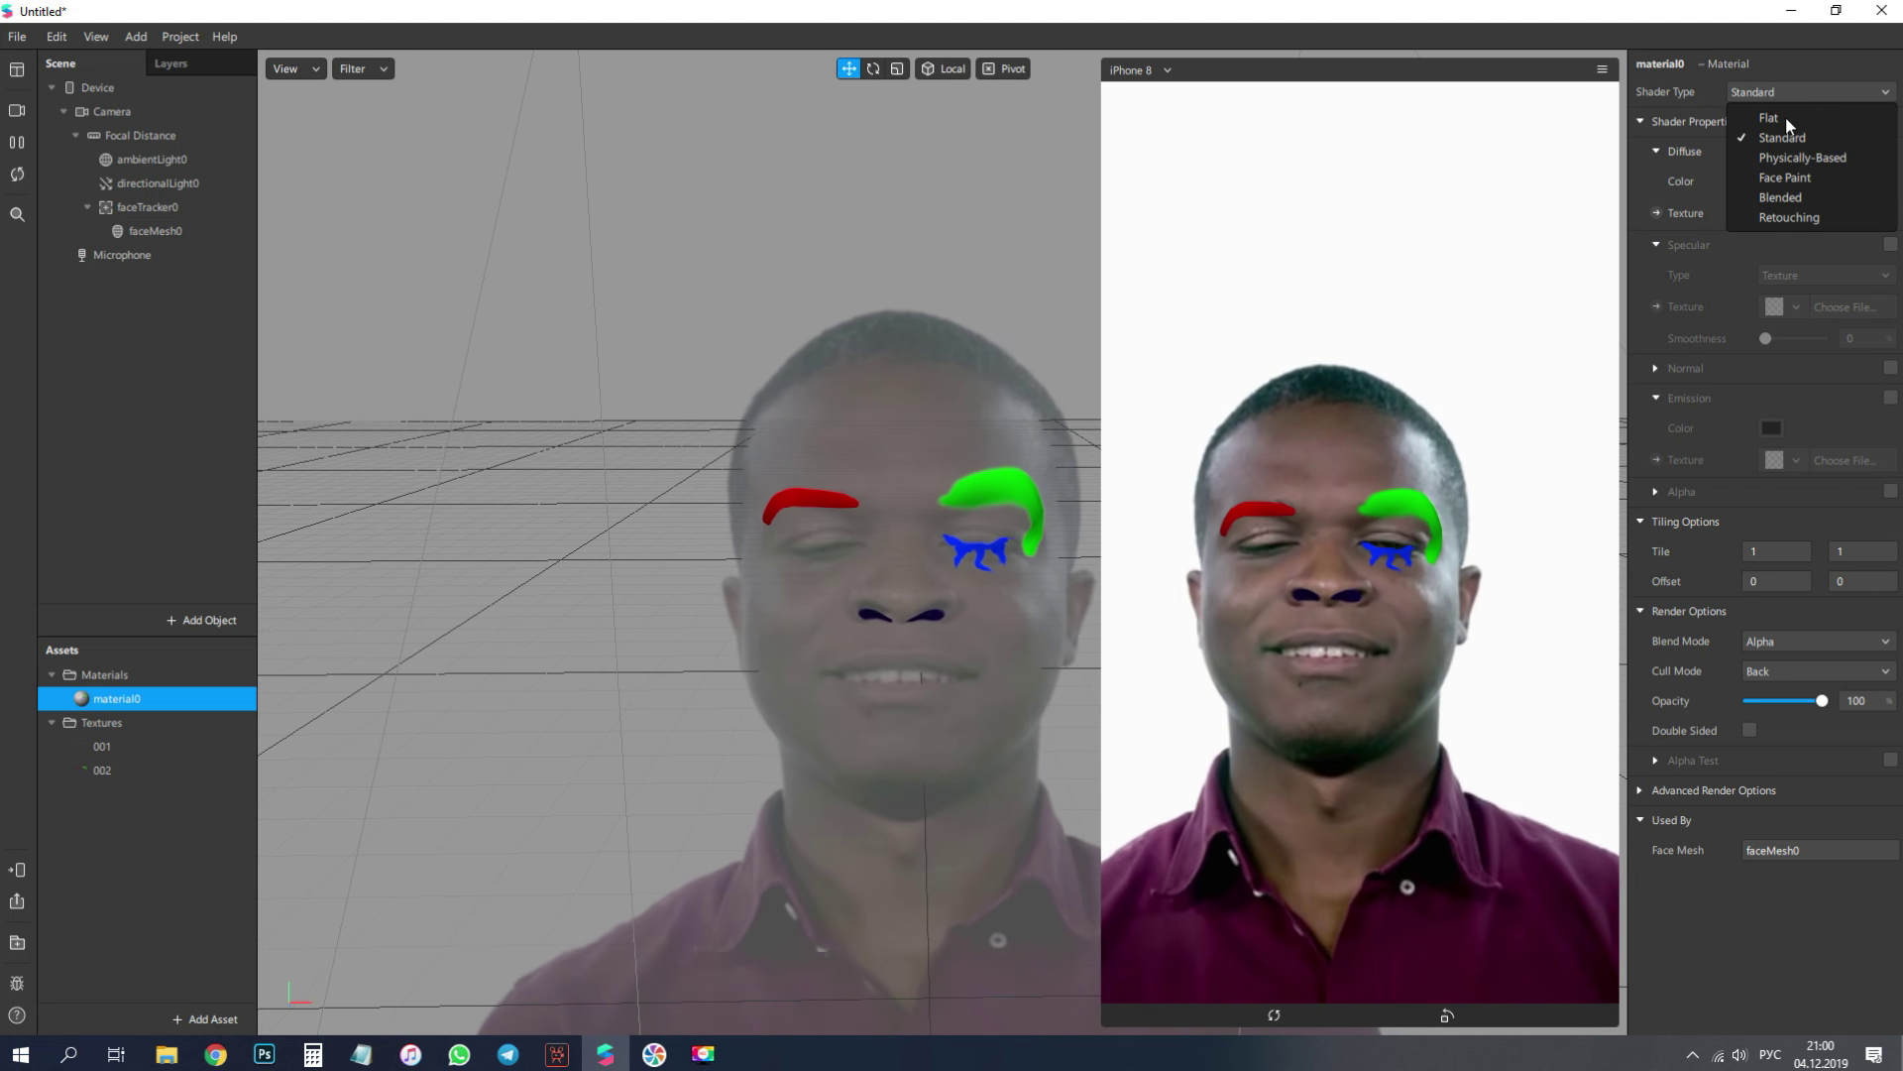
{"action": "left_click", "coordinate": [1784, 119]}
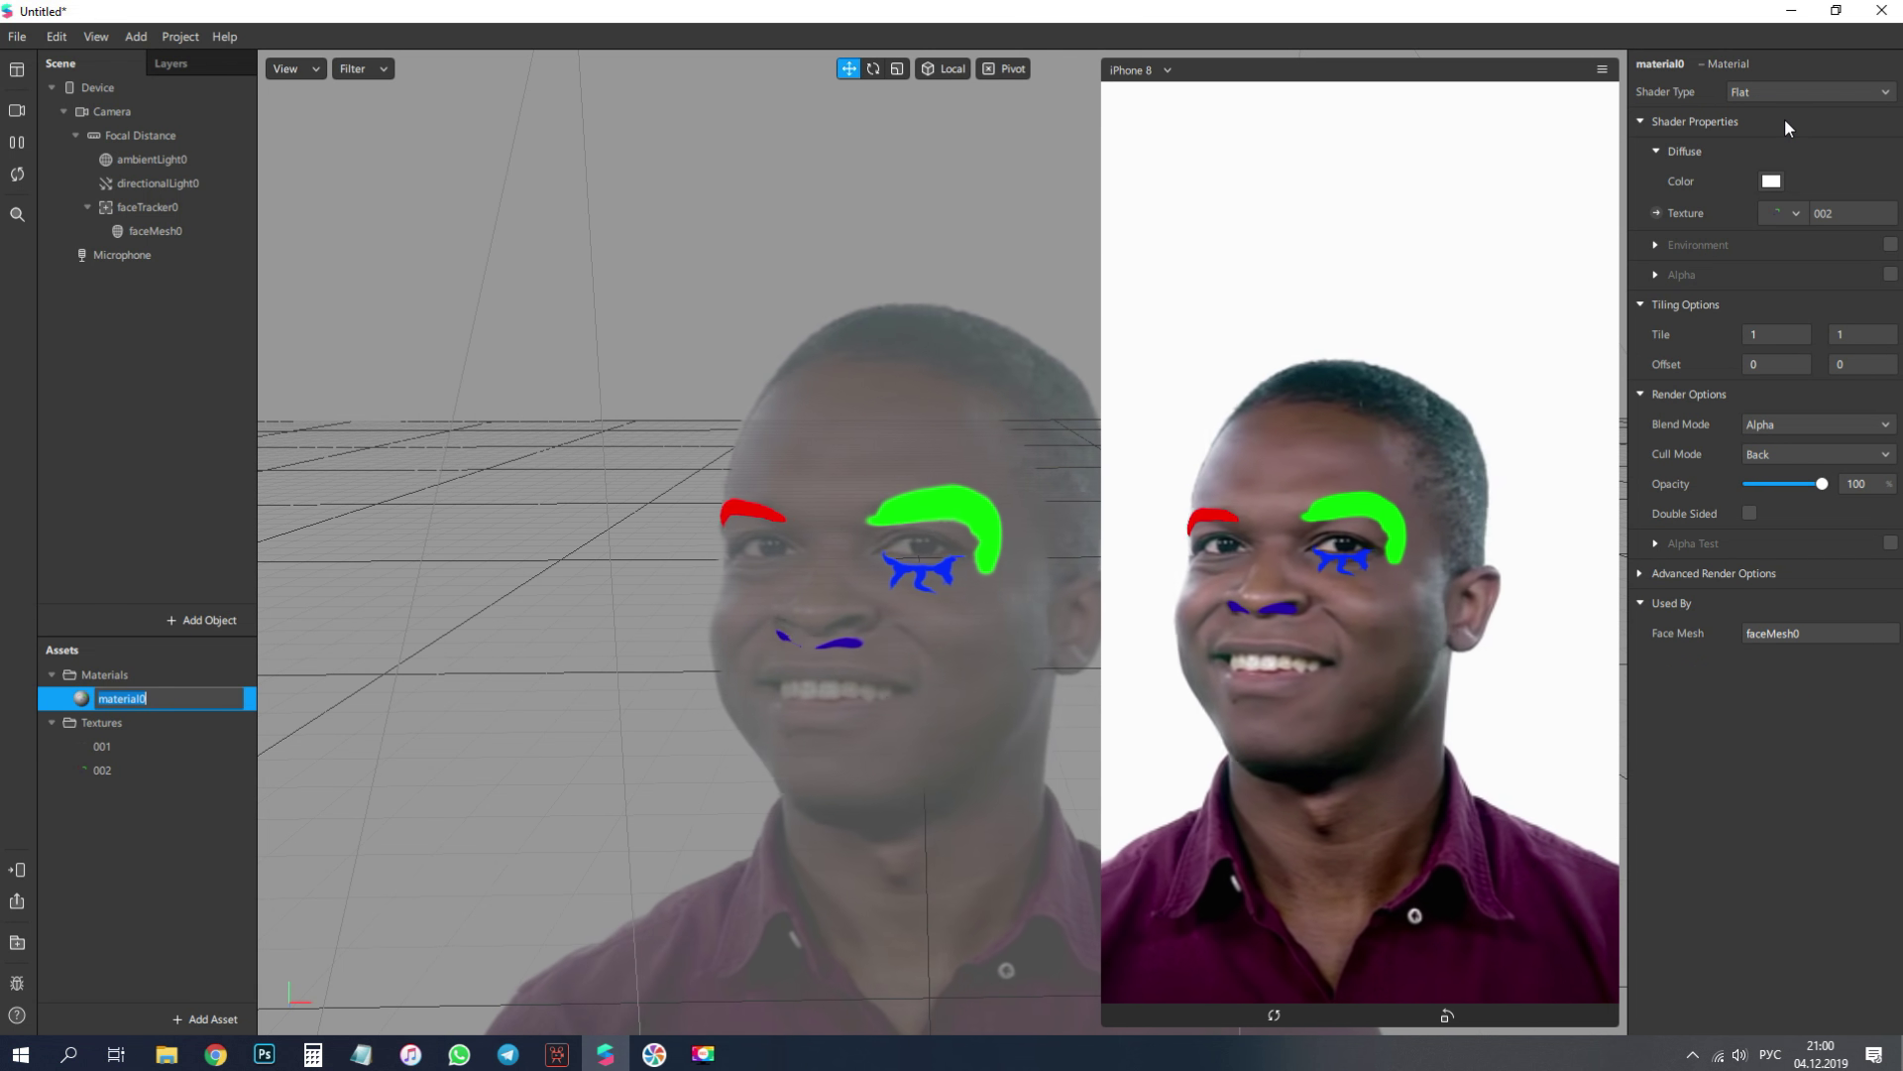
{"action": "key", "text": "F2"}
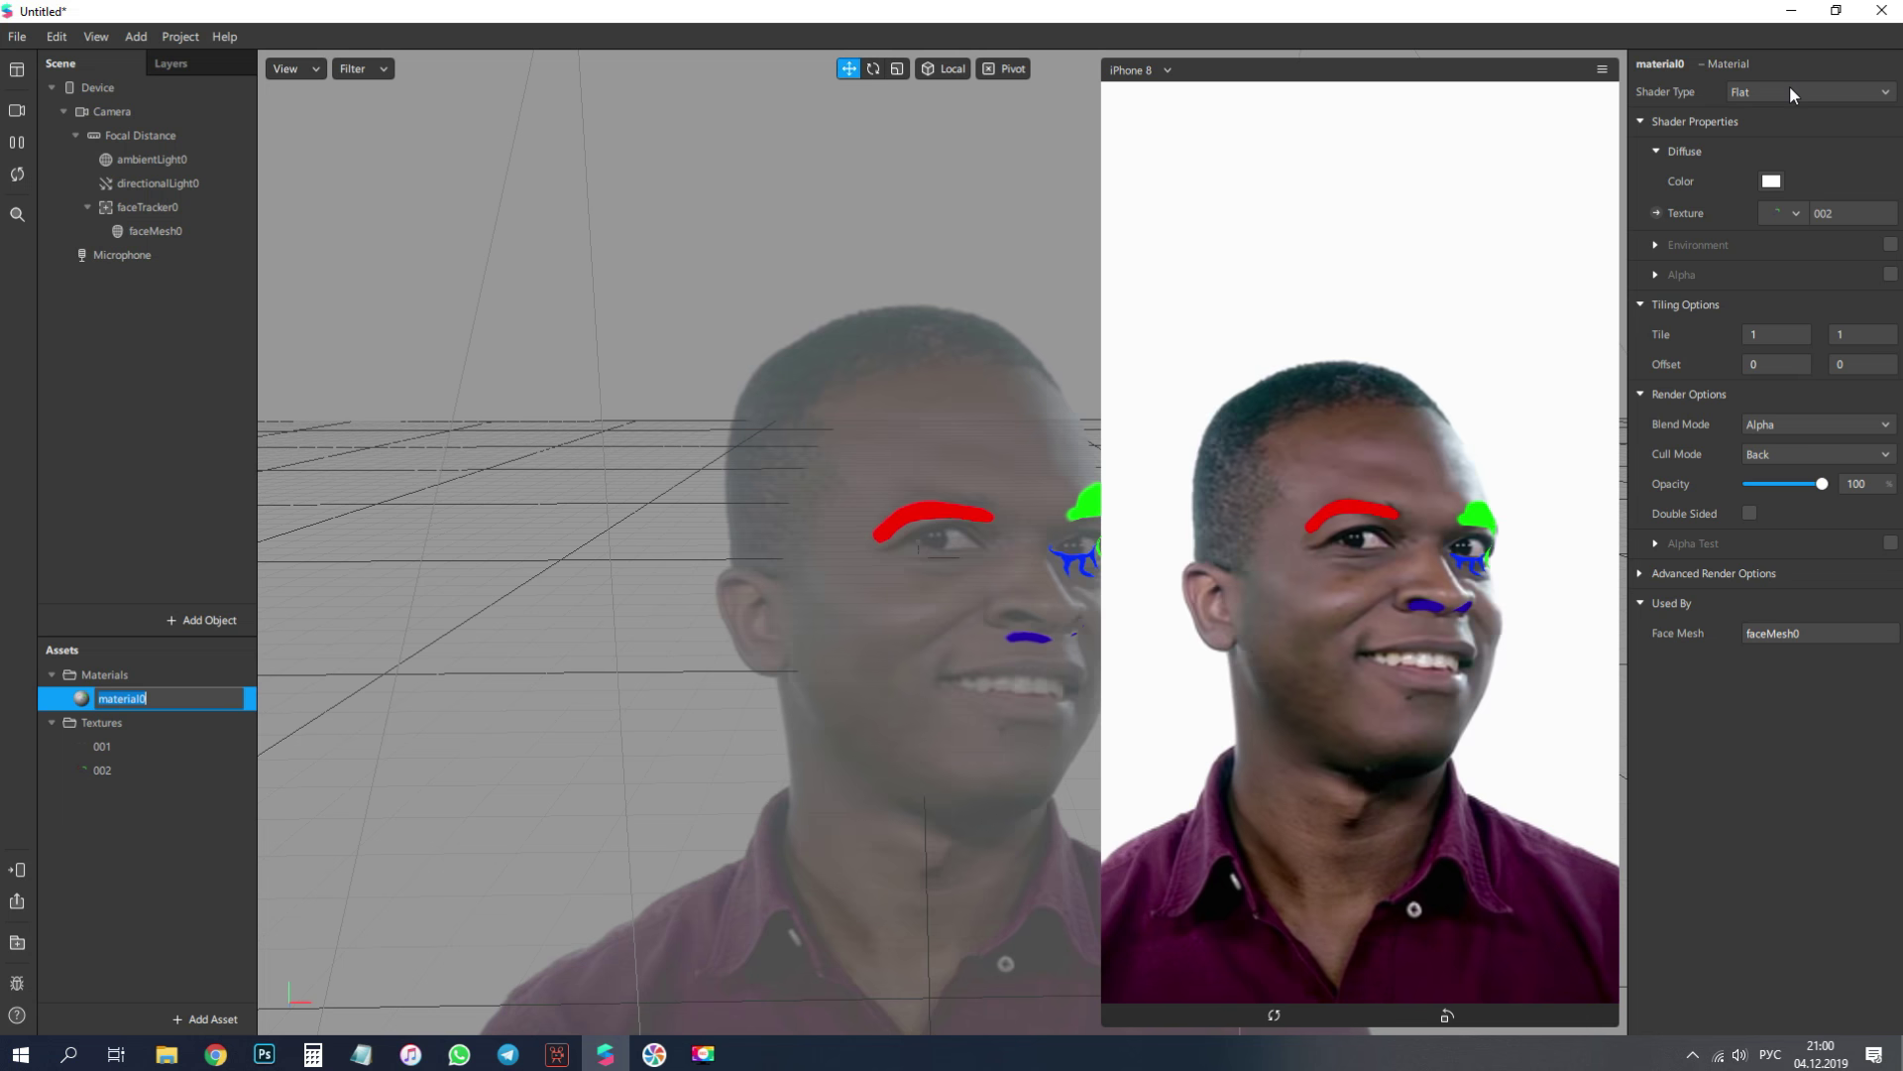
{"action": "left_click", "coordinate": [1788, 87]}
{"action": "left_click", "coordinate": [1781, 135]}
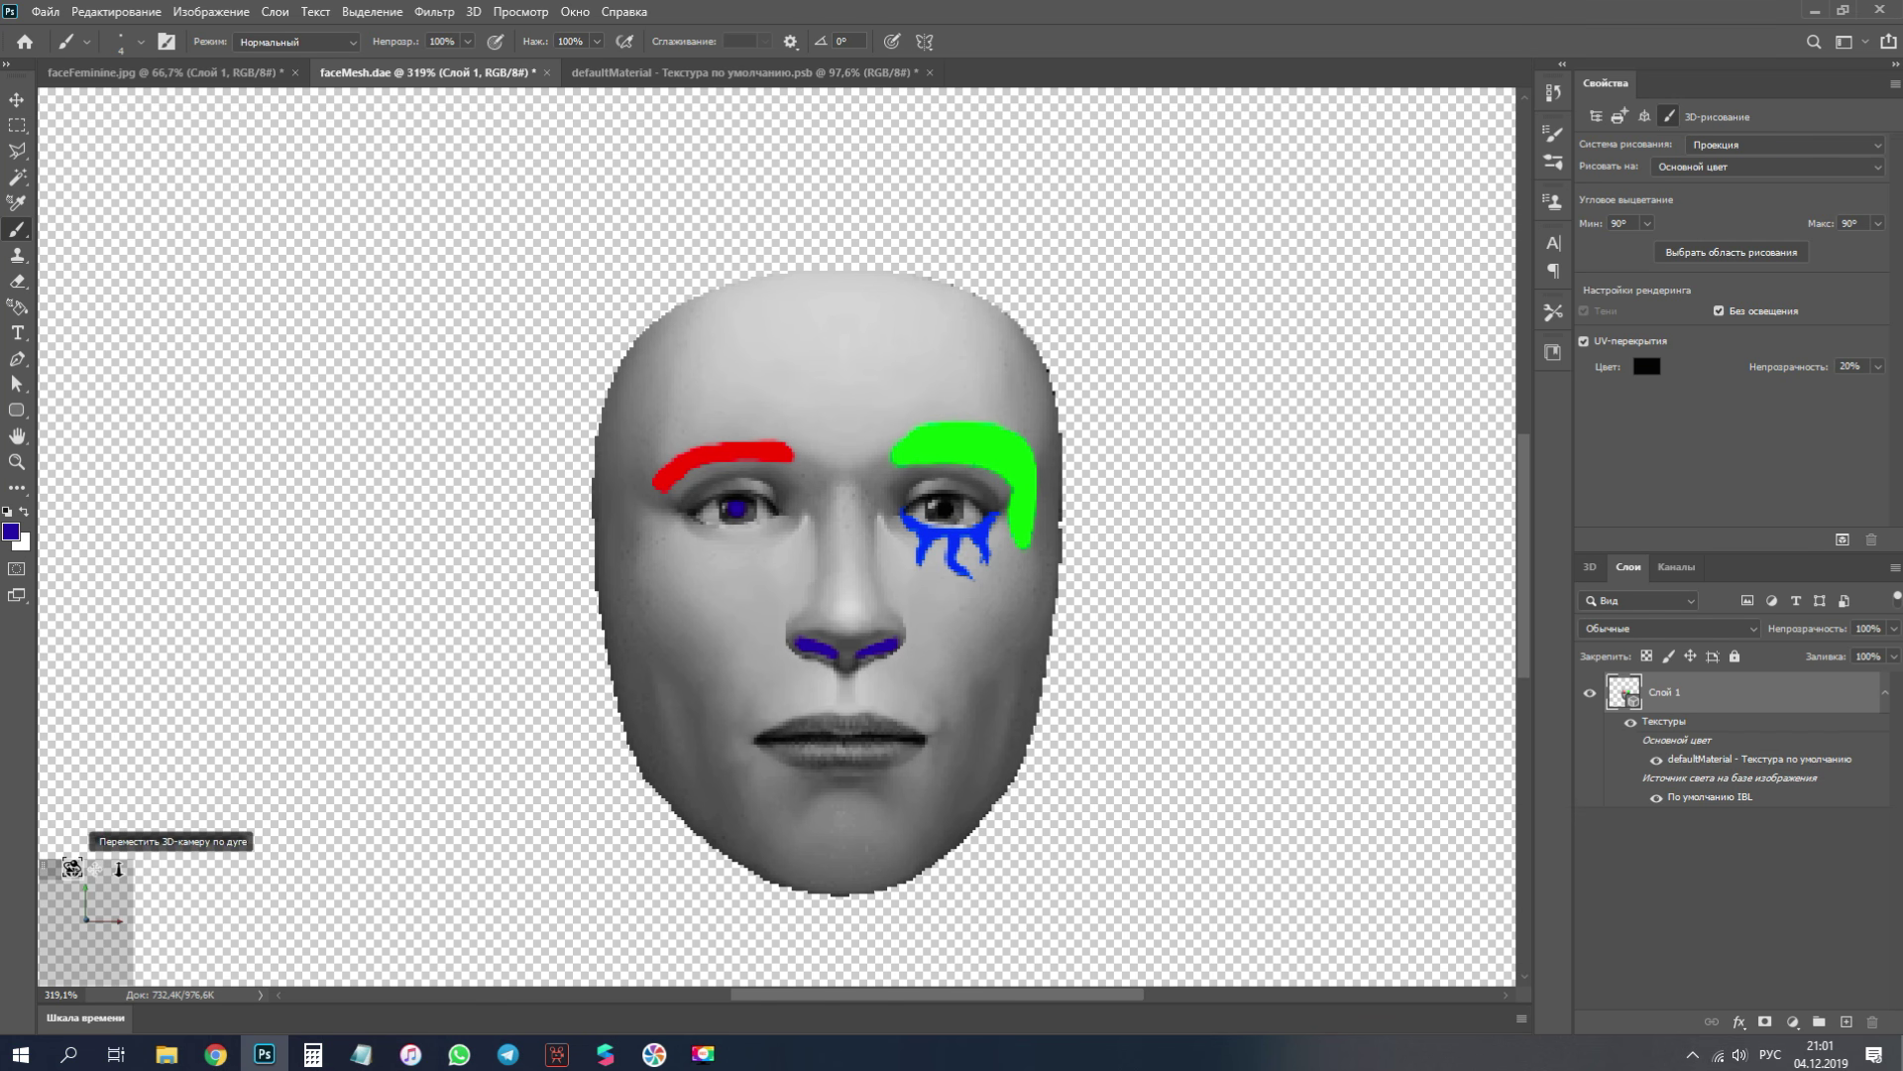
{"action": "left_click_drag", "start_coordinate": [73, 867], "coordinate": [14, 860]}
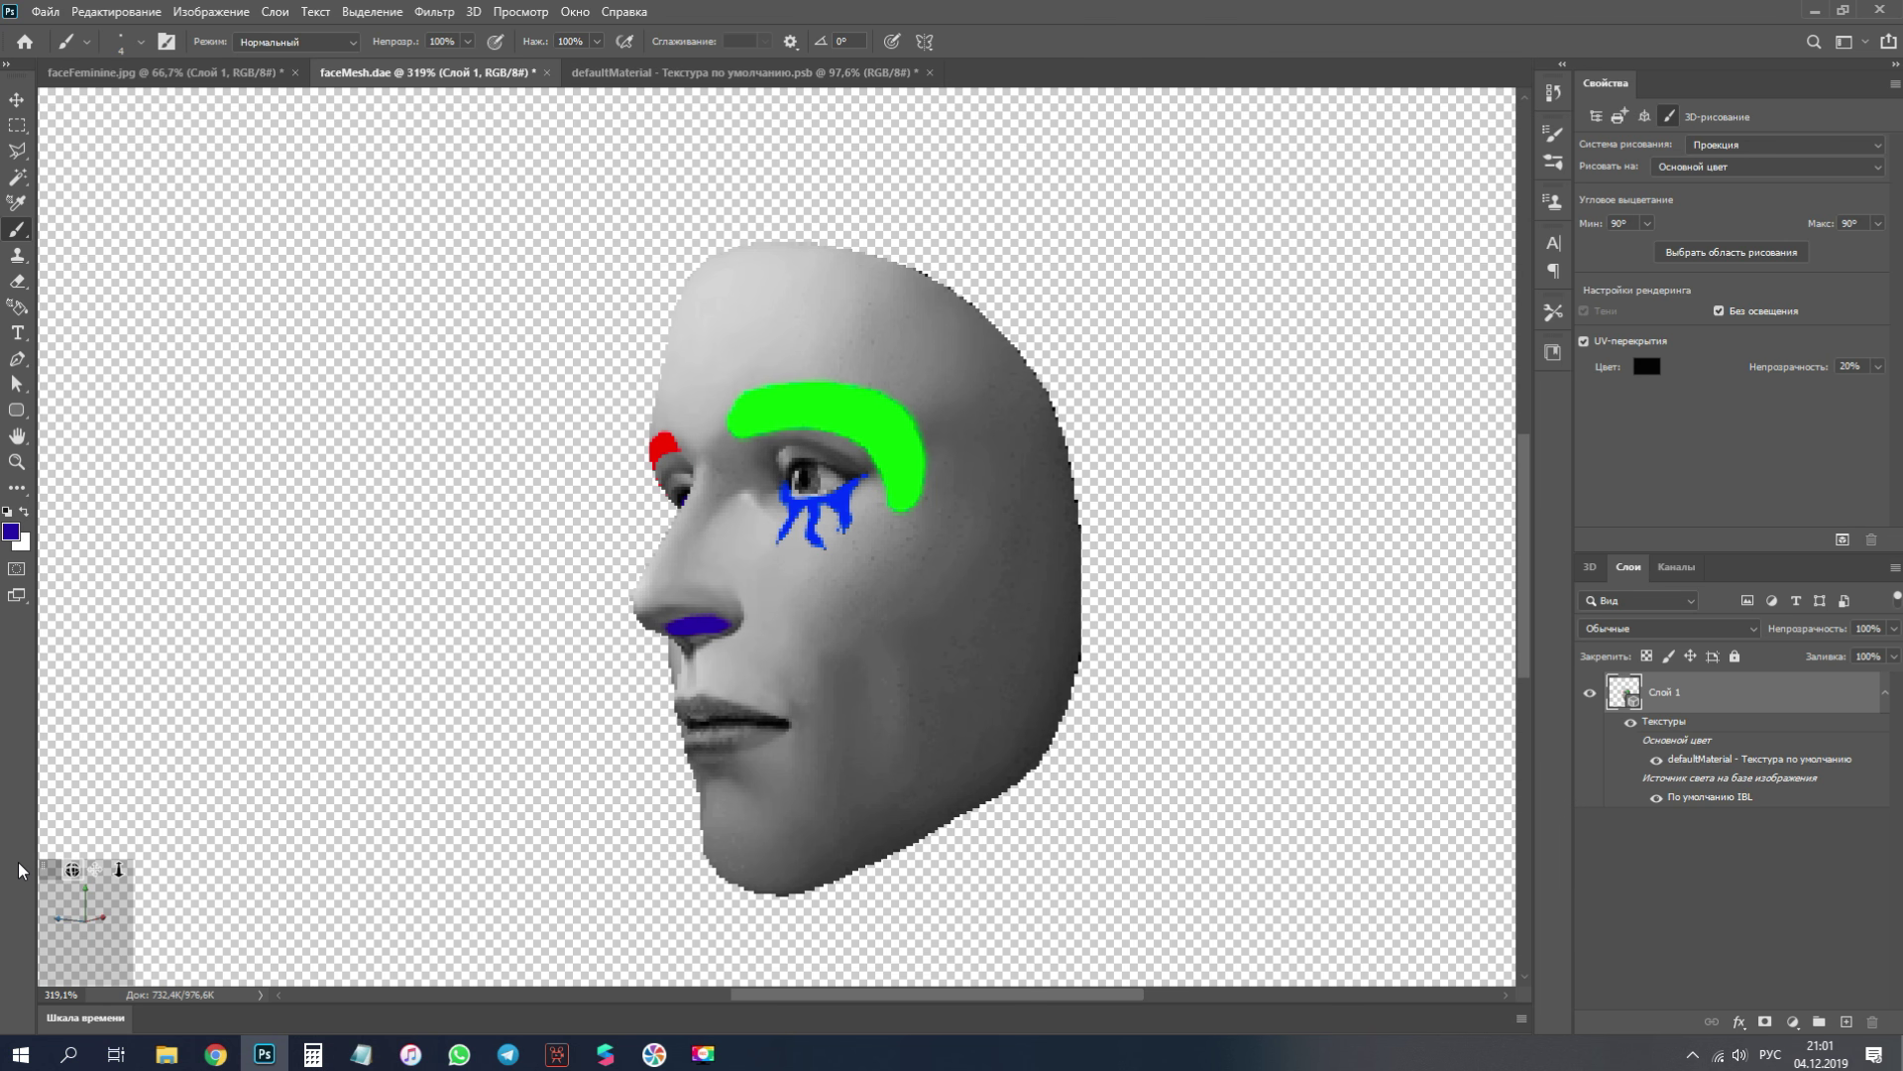
{"action": "mouse_move", "coordinate": [75, 871]}
{"action": "left_mouse_down"}
{"action": "mouse_move", "coordinate": [324, 888]}
{"action": "mouse_move", "coordinate": [306, 820]}
{"action": "mouse_move", "coordinate": [318, 532]}
{"action": "mouse_move", "coordinate": [374, 531]}
{"action": "mouse_move", "coordinate": [374, 502]}
{"action": "mouse_move", "coordinate": [219, 526]}
{"action": "mouse_move", "coordinate": [5, 507]}
{"action": "mouse_move", "coordinate": [33, 549]}
{"action": "left_mouse_up"}
{"action": "mouse_move", "coordinate": [65, 862]}
{"action": "left_mouse_down"}
{"action": "mouse_move", "coordinate": [553, 870]}
{"action": "mouse_move", "coordinate": [552, 842]}
{"action": "mouse_move", "coordinate": [476, 778]}
{"action": "left_mouse_up"}
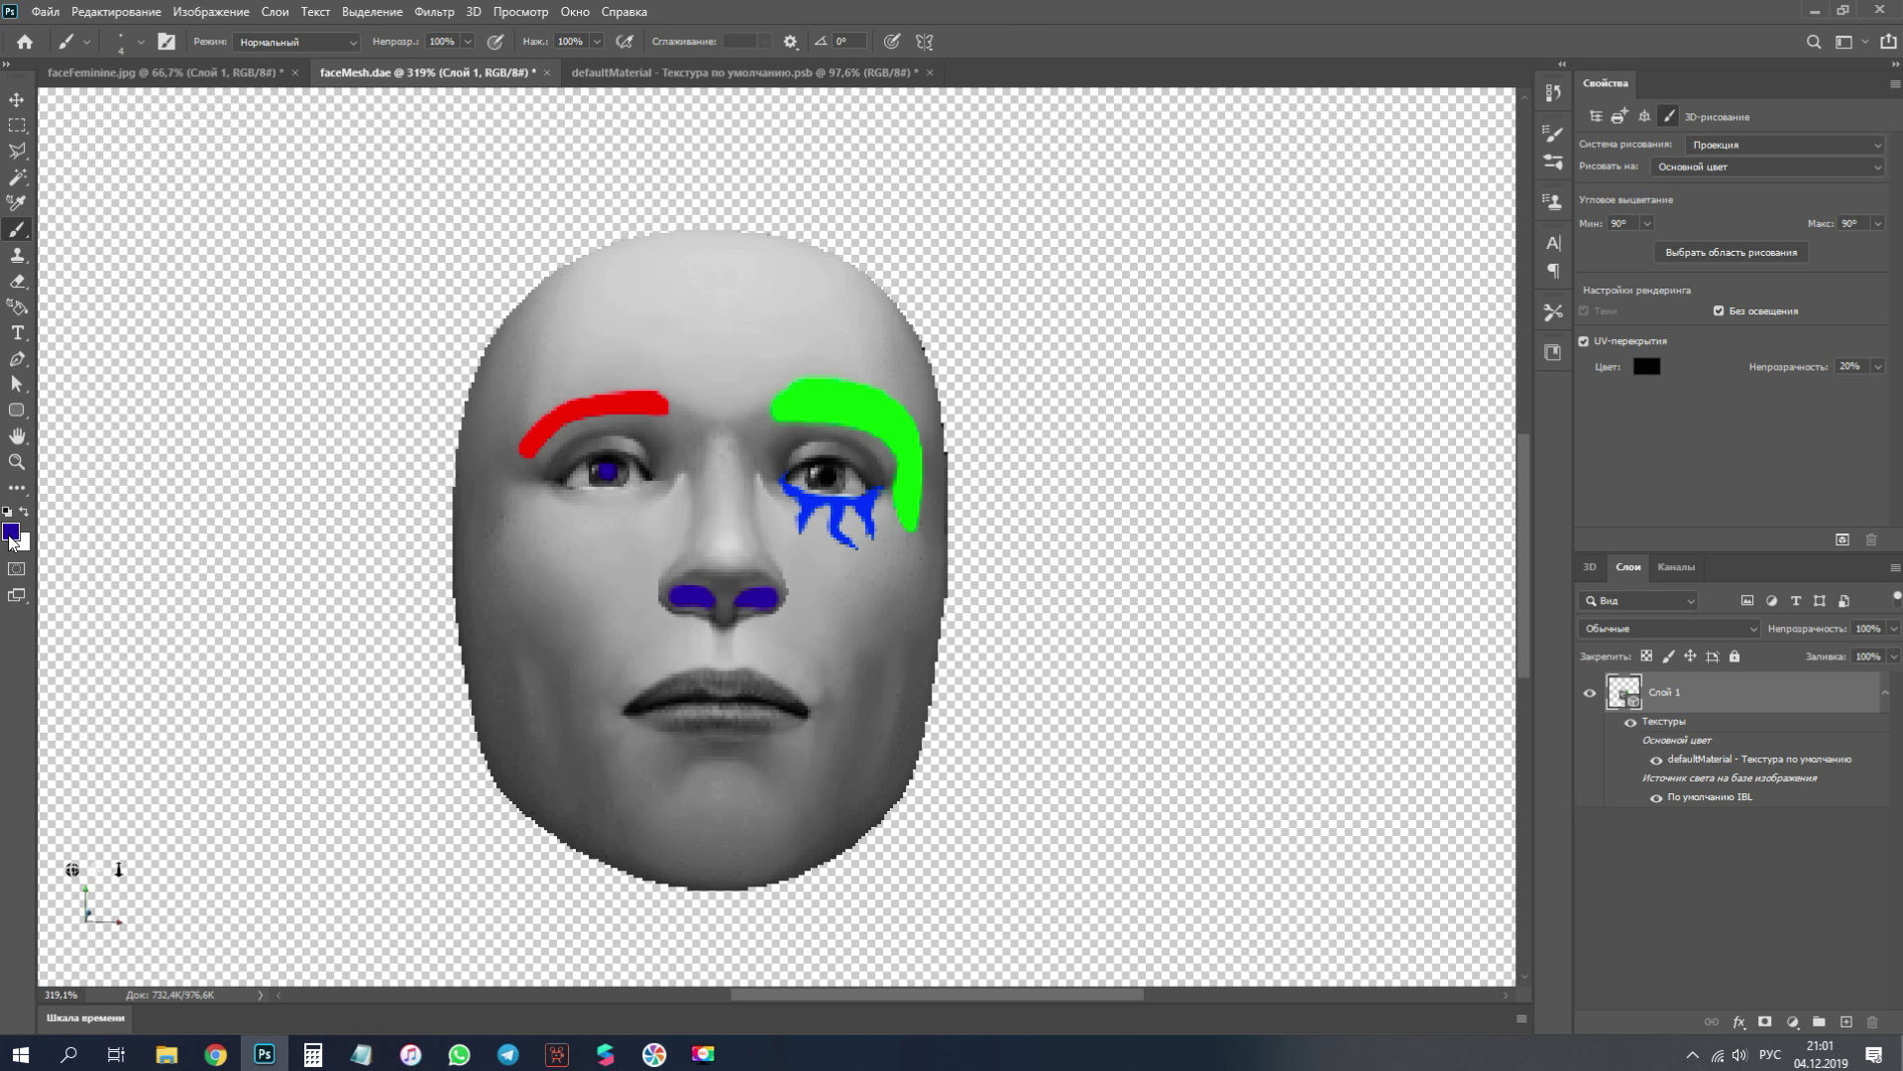
- Set the foreground colour to bright red for the lips and view them on the flat texture
{"action": "left_click", "coordinate": [11, 533]}
{"action": "left_click", "coordinate": [1164, 289]}
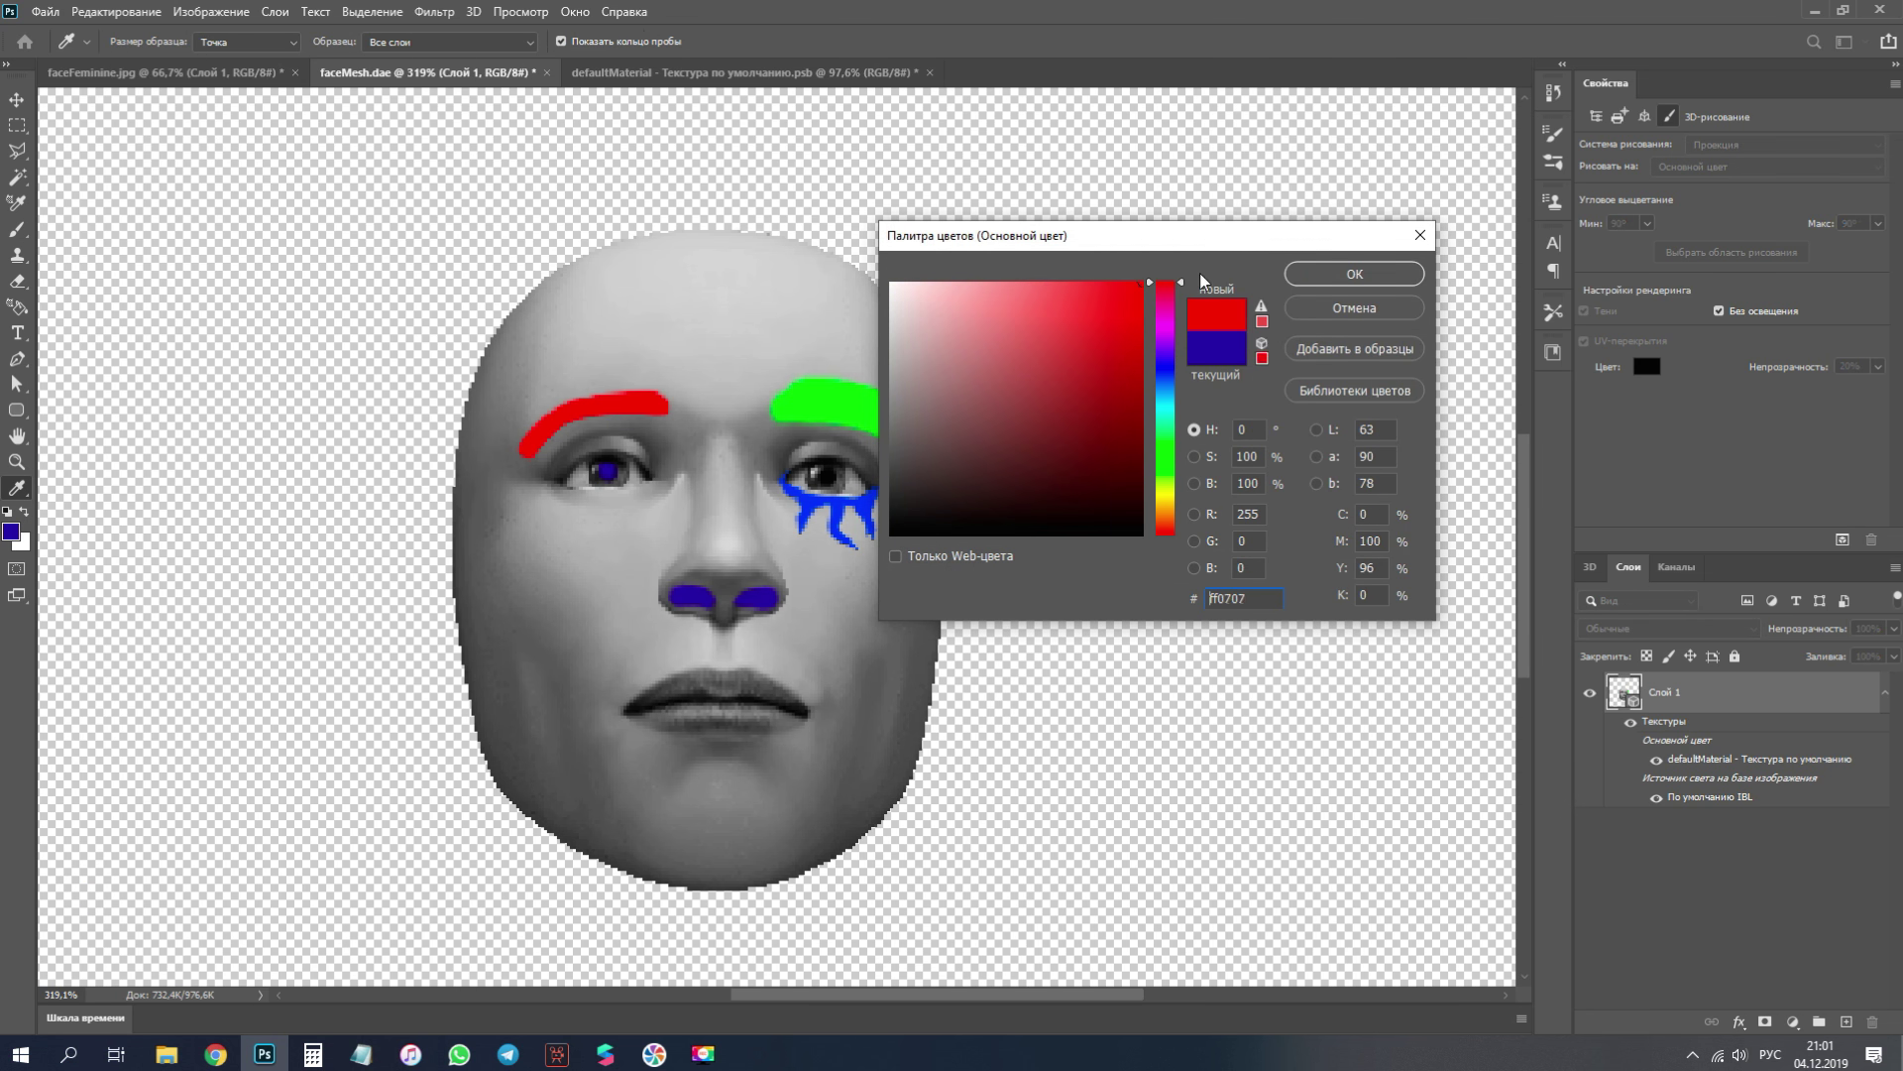
{"action": "key", "text": "Return"}
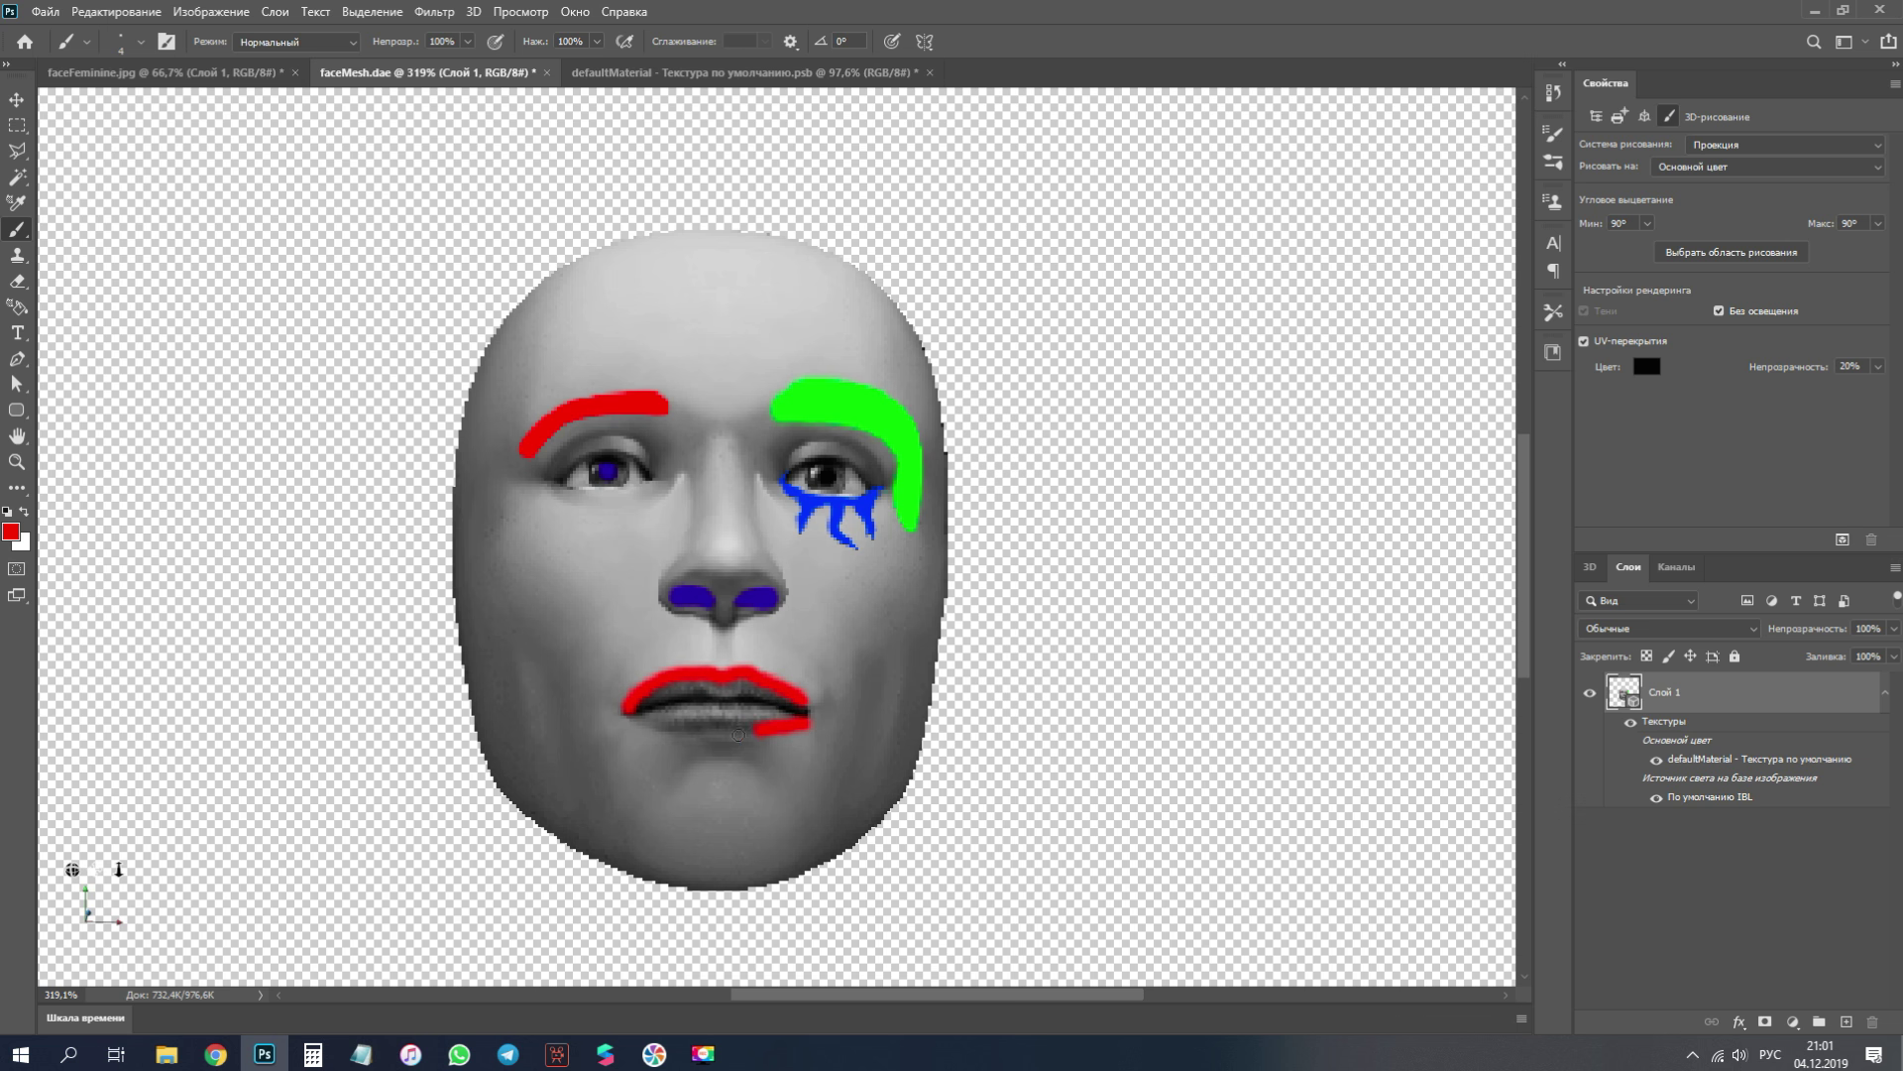
{"action": "left_click", "coordinate": [625, 80]}
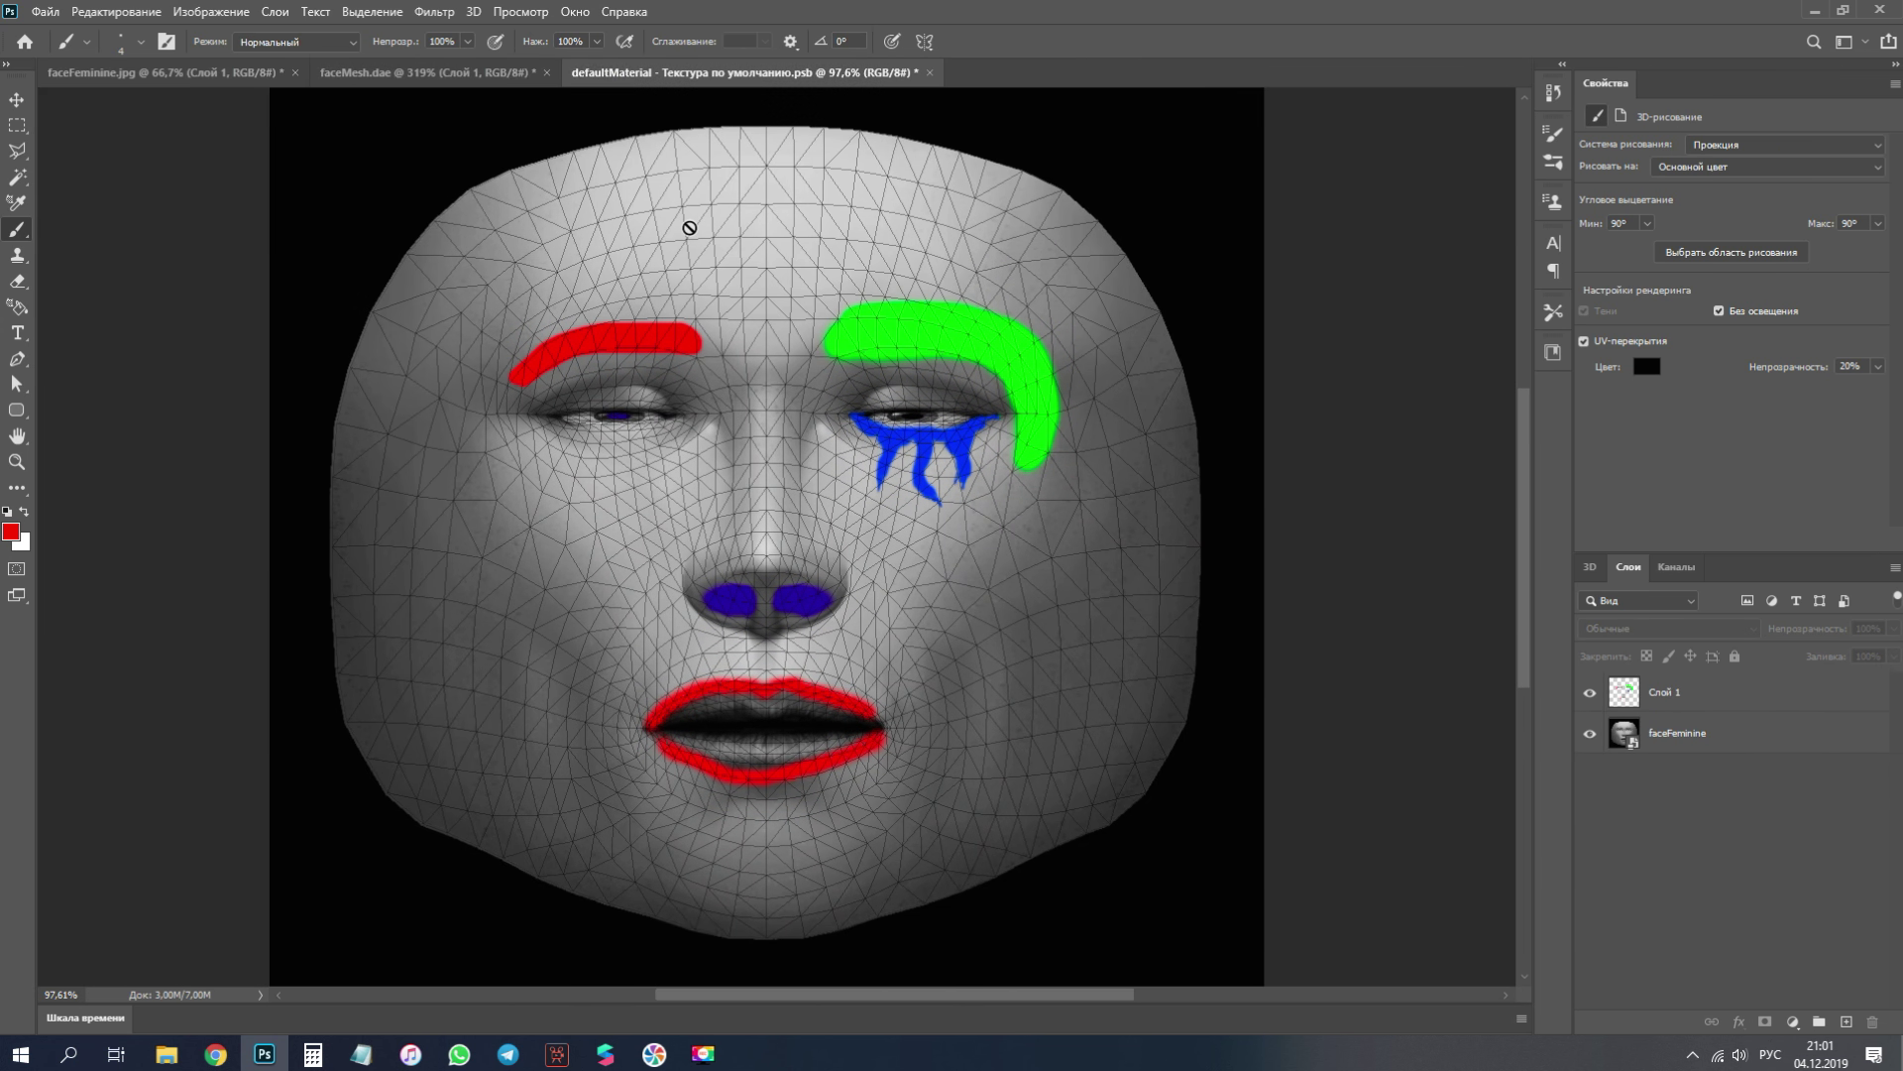